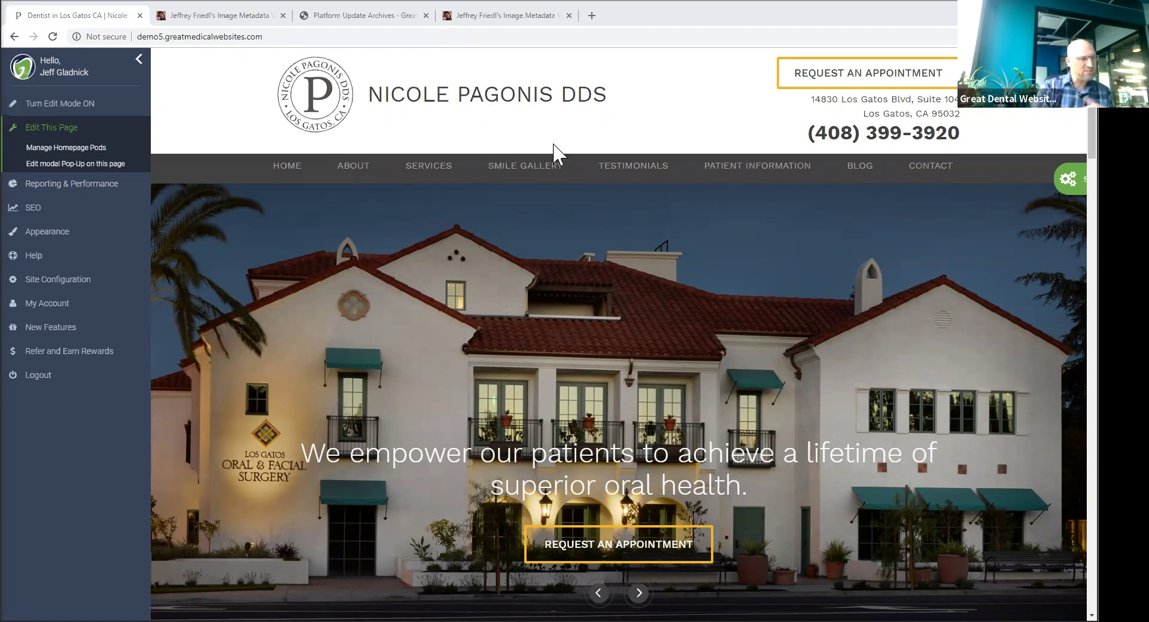
- Go to About > Our Team and open the blank Add New Staff form
{"action": "mouse_move", "coordinate": [449, 168]}
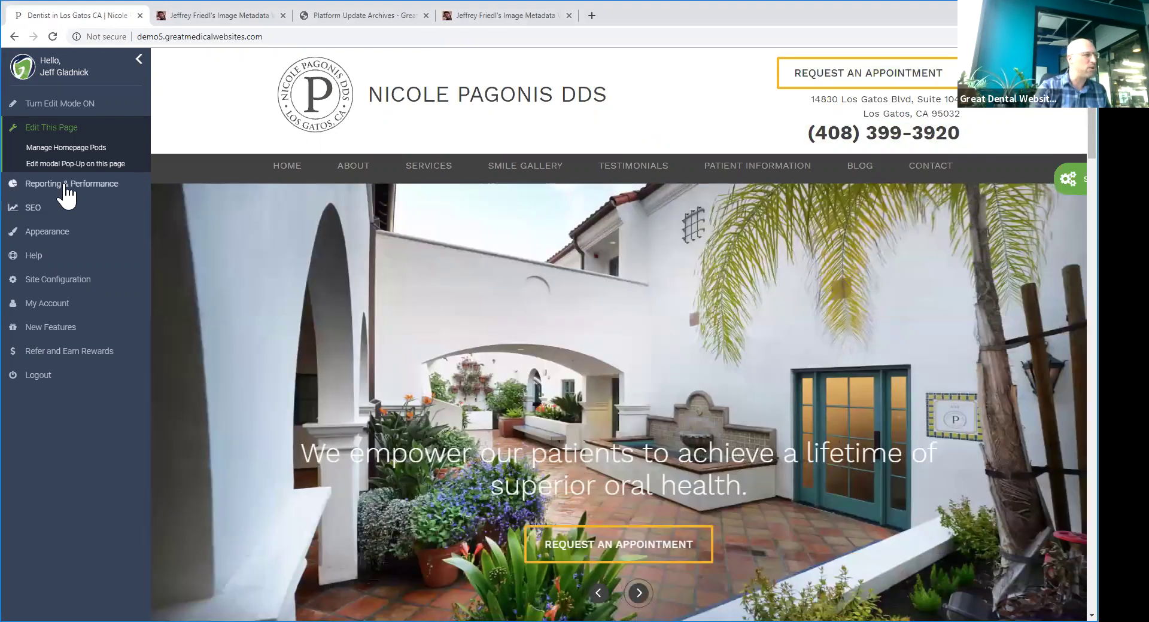
{"action": "mouse_move", "coordinate": [359, 172]}
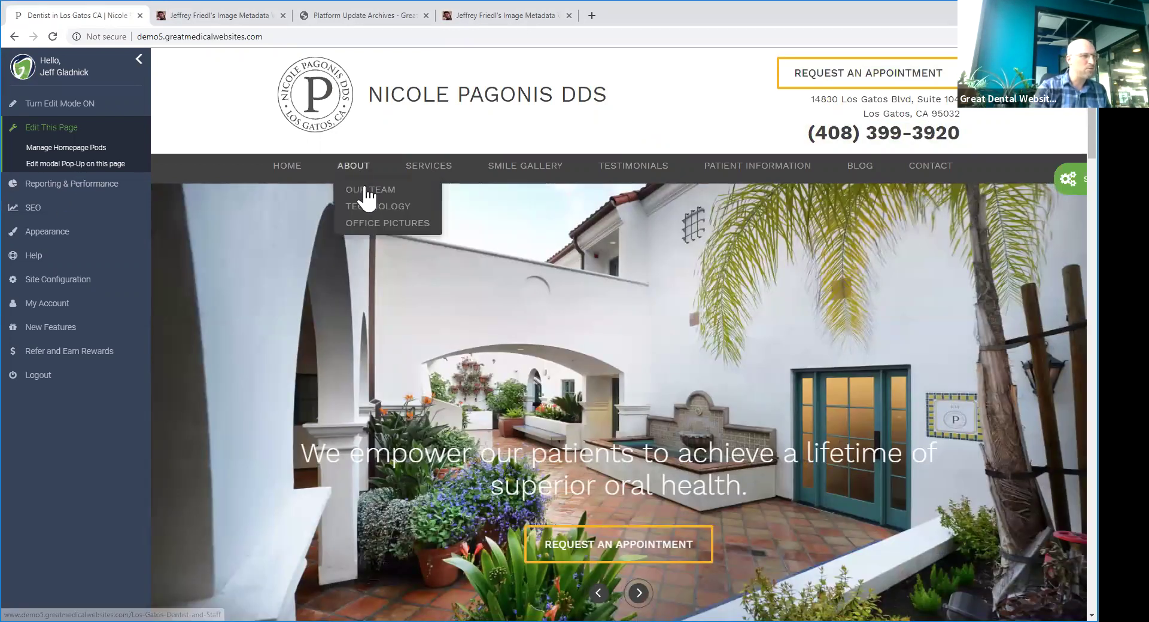
{"action": "left_click", "coordinate": [378, 192]}
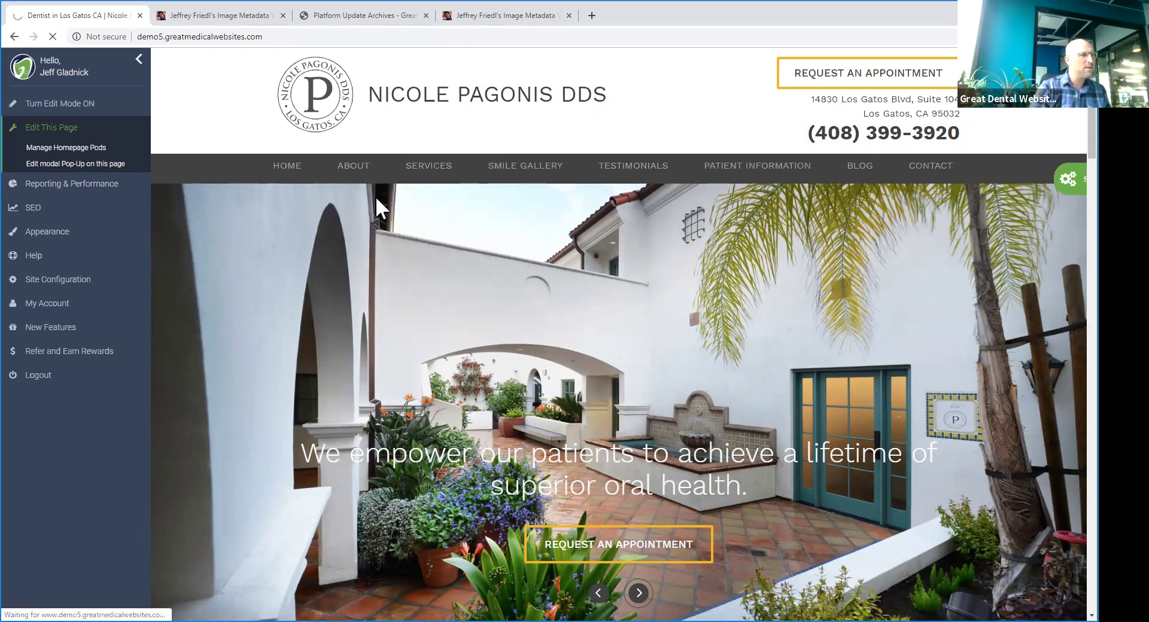
{"action": "scroll", "coordinate": [554, 333], "scroll_direction": "down", "scroll_amount": 7}
{"action": "scroll", "coordinate": [551, 346], "scroll_direction": "up", "scroll_amount": 7}
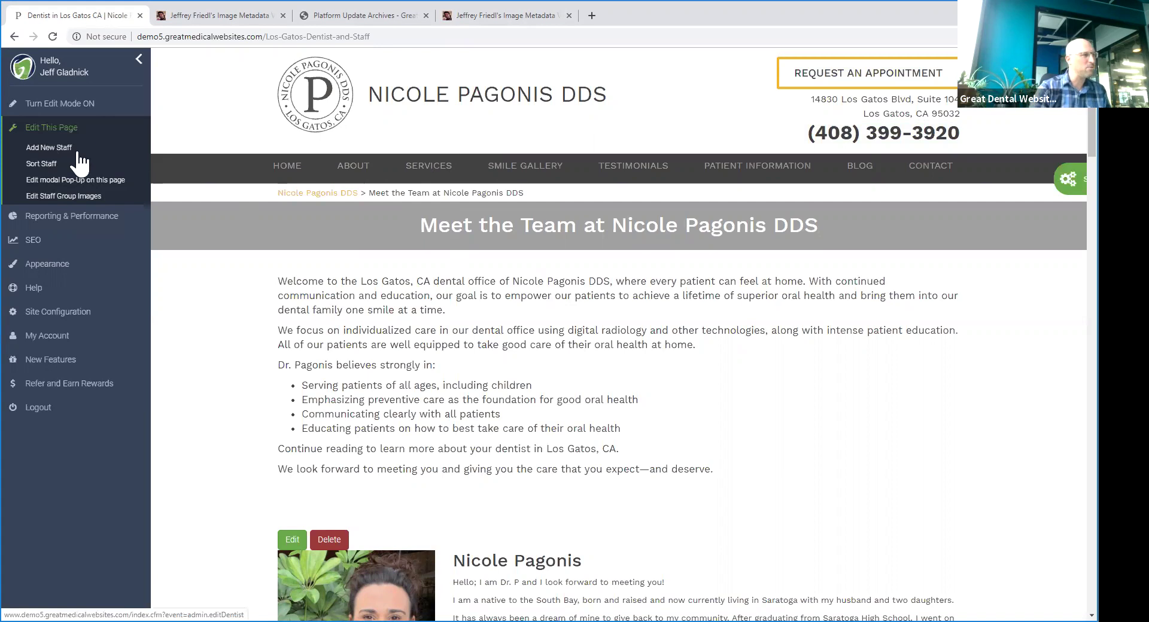
{"action": "left_click", "coordinate": [40, 148]}
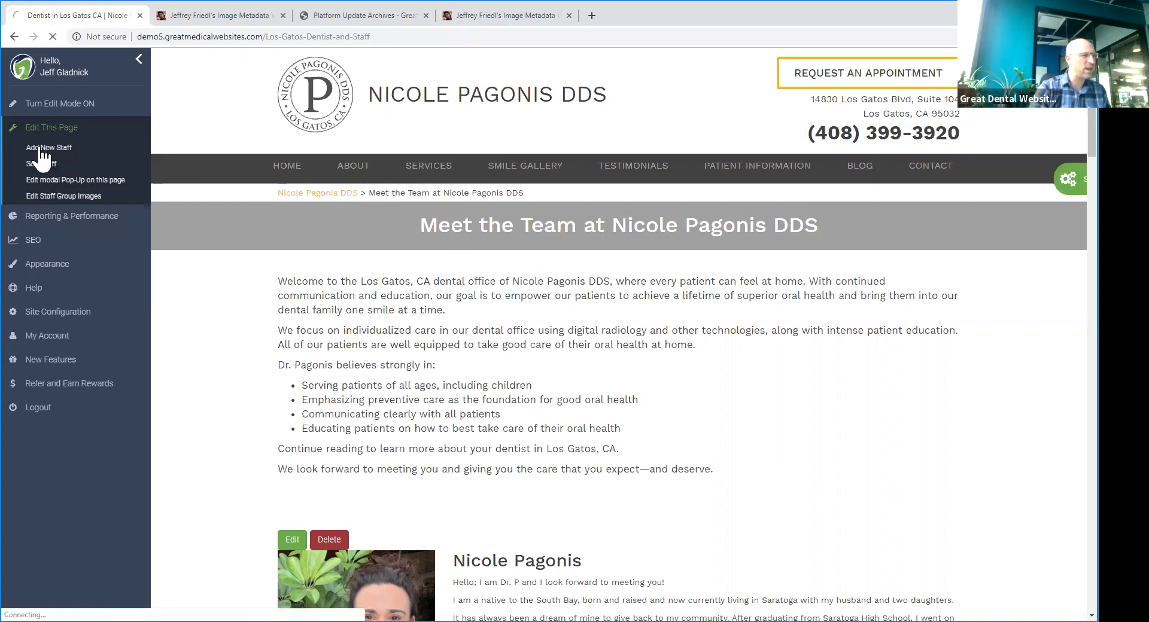
{"action": "left_click", "coordinate": [360, 266]}
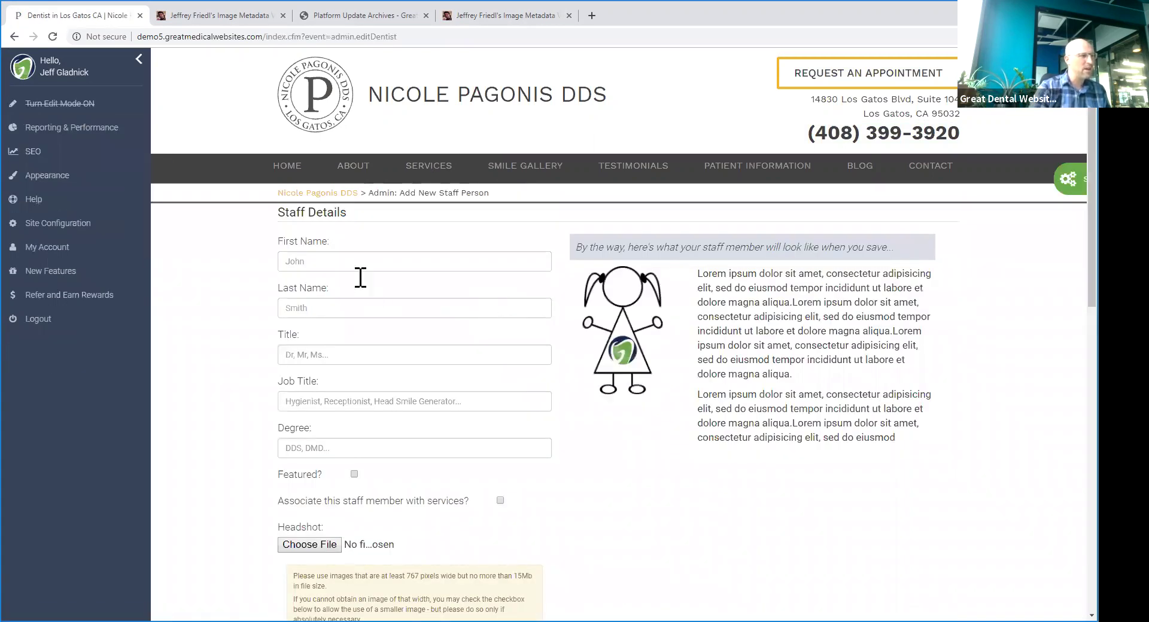
- Enter the staff member's first and last name, title Dr., degree DDS and job title Orthodontist
{"action": "left_click", "coordinate": [419, 291]}
{"action": "left_click", "coordinate": [351, 308]}
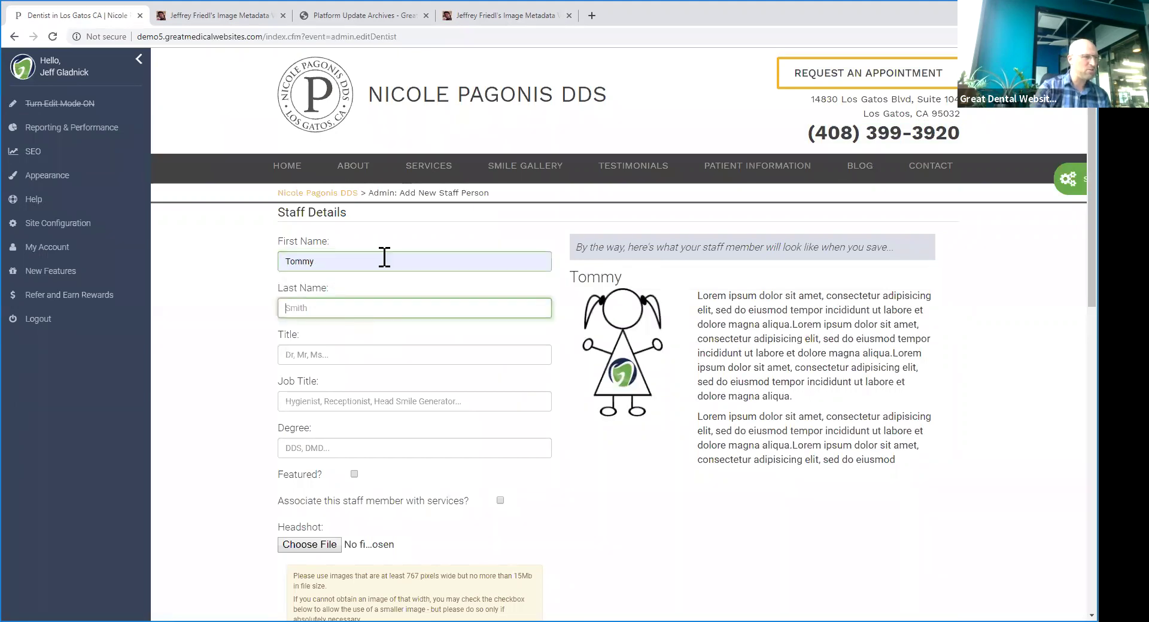
{"action": "type", "text": "Gladnick"}
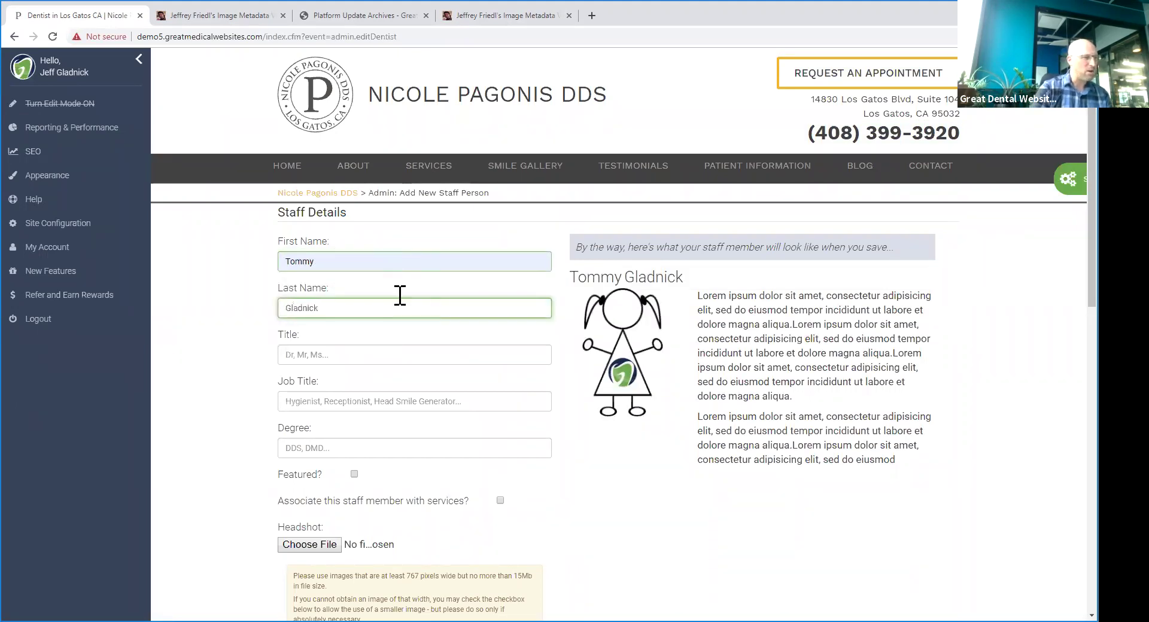
{"action": "left_click", "coordinate": [395, 353]}
{"action": "type", "text": "Dr."}
{"action": "key", "text": "Tab"}
{"action": "key", "text": "Tab"}
{"action": "type", "text": "DDS"}
{"action": "scroll", "coordinate": [369, 353], "scroll_direction": "down", "scroll_amount": 2}
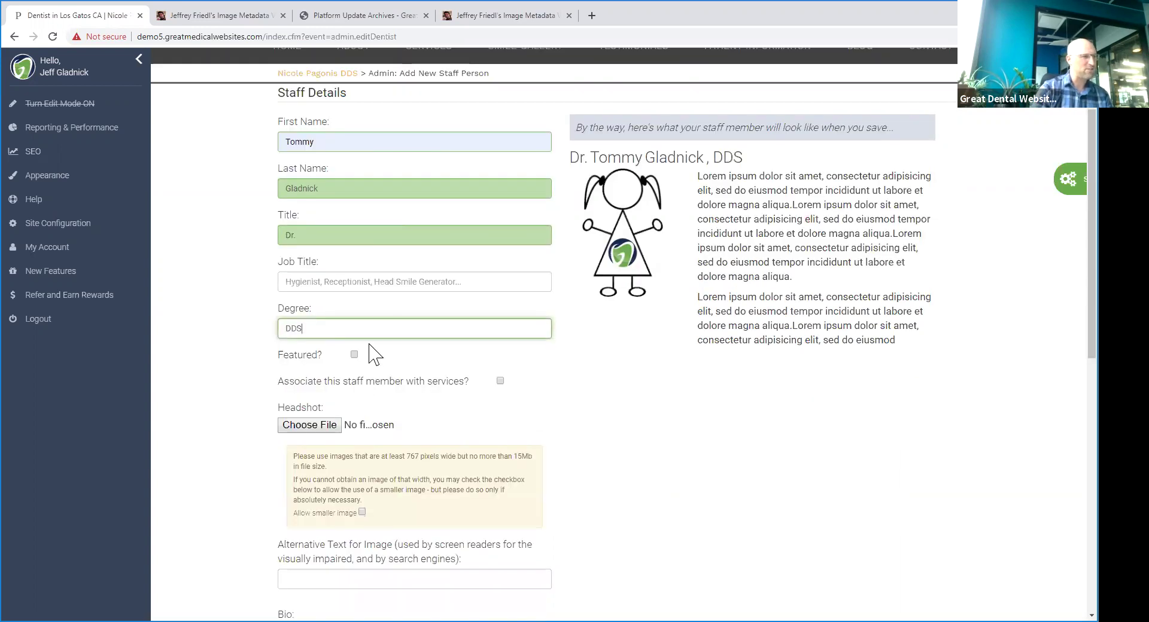
{"action": "left_click", "coordinate": [384, 283]}
{"action": "key", "text": "Down"}
{"action": "key", "text": "Return"}
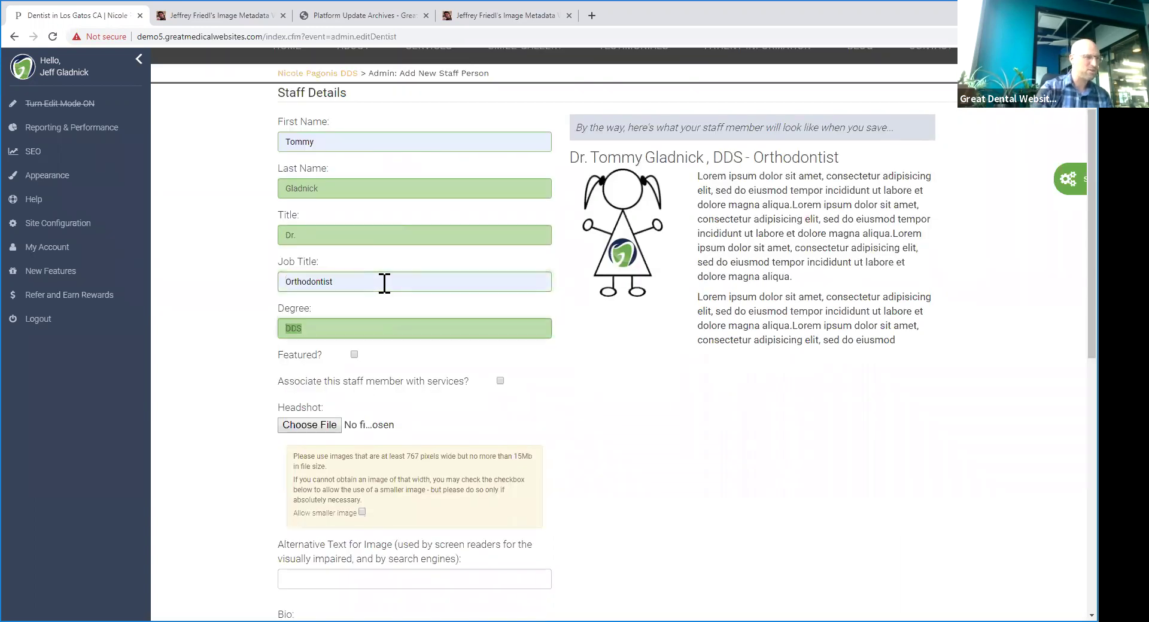
- Copy the sample bio text from the preview and paste it into the Bio field
{"action": "left_click_drag", "start_coordinate": [862, 165], "coordinate": [577, 159]}
{"action": "left_click", "coordinate": [662, 323]}
{"action": "left_click_drag", "start_coordinate": [844, 301], "coordinate": [590, 149]}
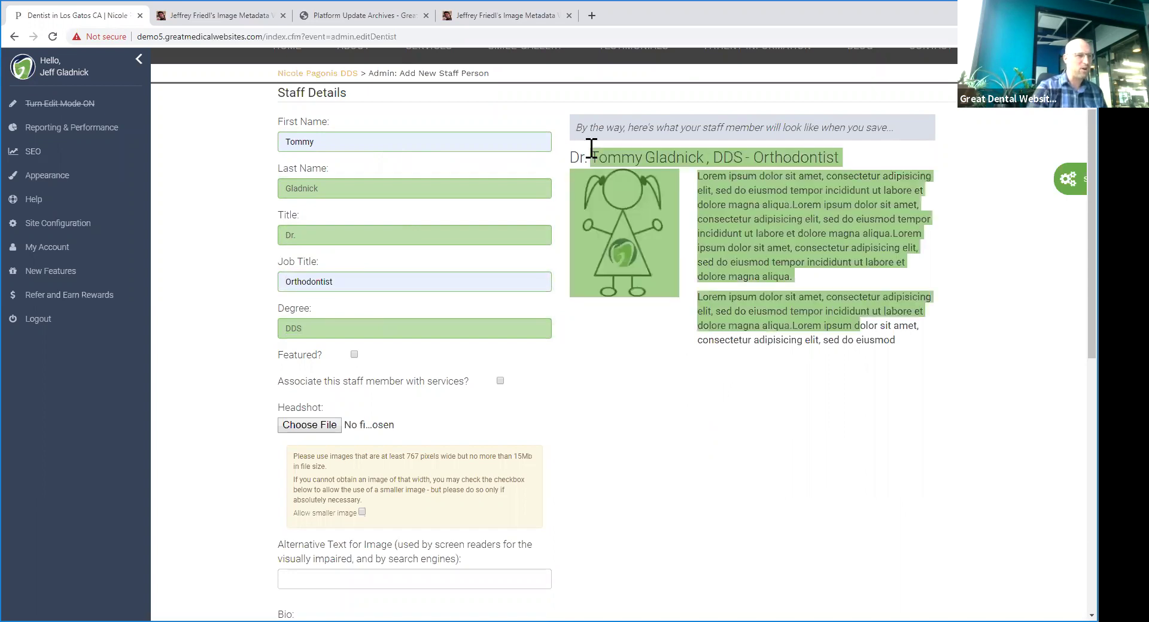
{"action": "left_click", "coordinate": [702, 175]}
{"action": "left_click_drag", "start_coordinate": [742, 209], "coordinate": [898, 363]}
{"action": "key", "text": "ctrl+c"}
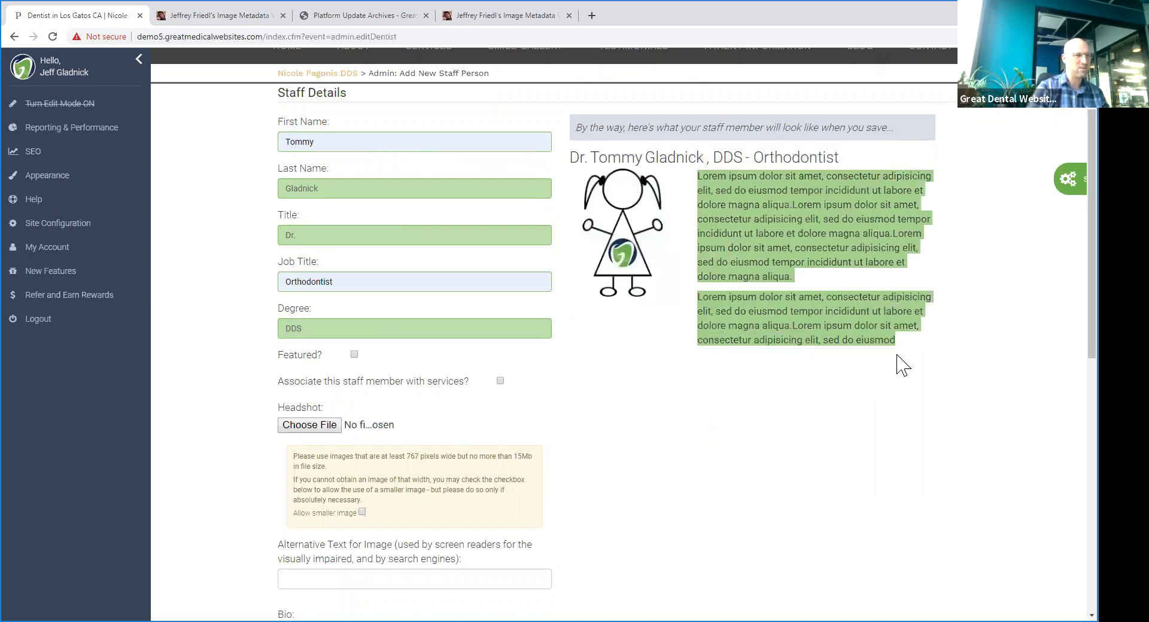
{"action": "scroll", "coordinate": [437, 405], "scroll_direction": "down", "scroll_amount": 3}
{"action": "left_click", "coordinate": [577, 503]}
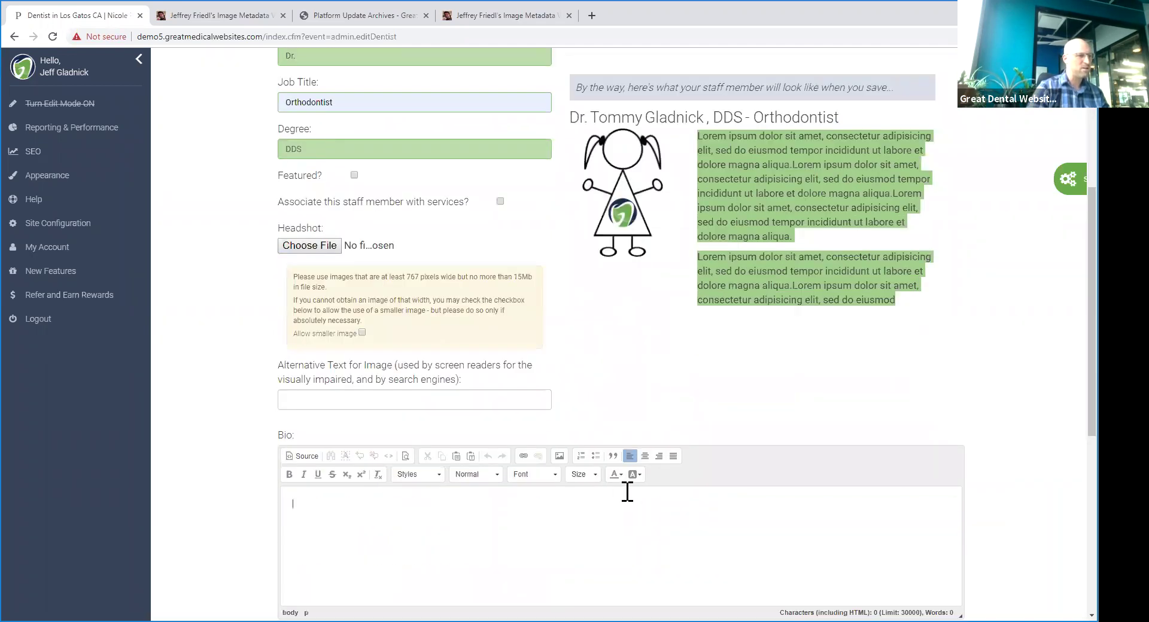
{"action": "key", "text": "ctrl+v"}
{"action": "key", "text": "ctrl+z"}
{"action": "right_click", "coordinate": [337, 502]}
{"action": "left_click", "coordinate": [359, 506]}
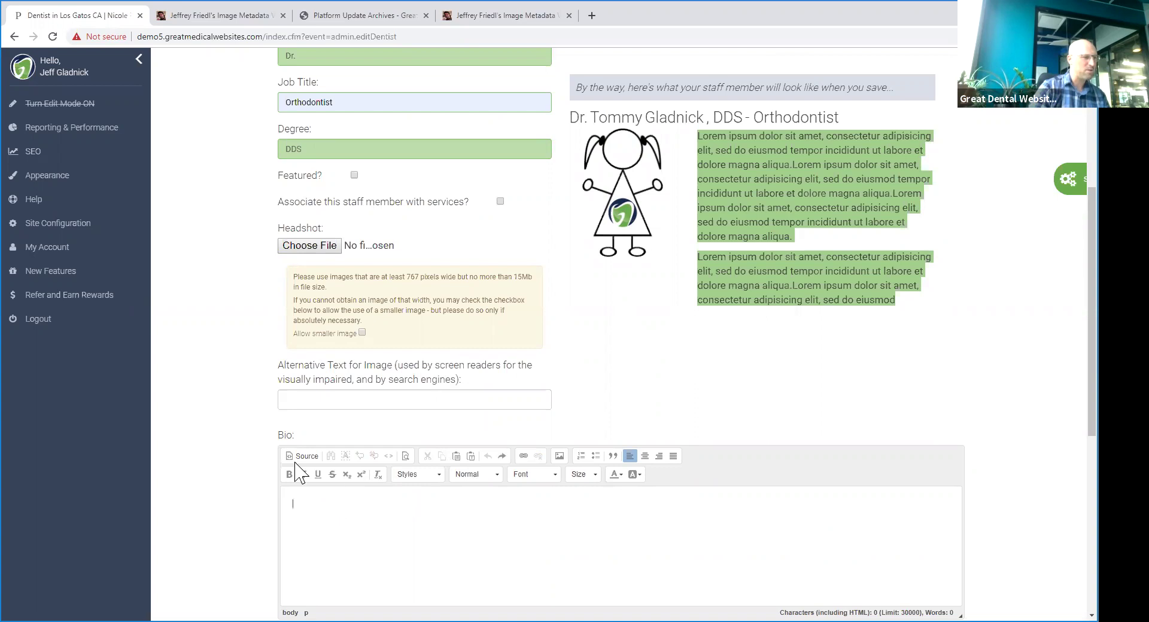
{"action": "key", "text": "ctrl+v"}
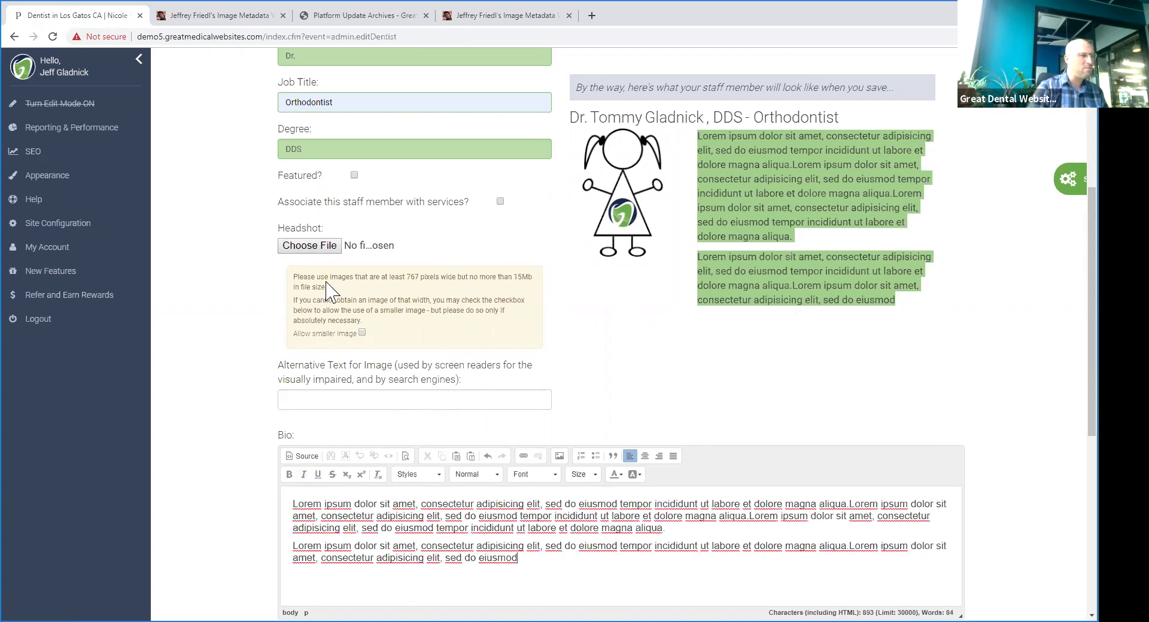
- Attach the Tommy-headshot image as the staff photo and submit the entry
{"action": "left_click", "coordinate": [316, 250]}
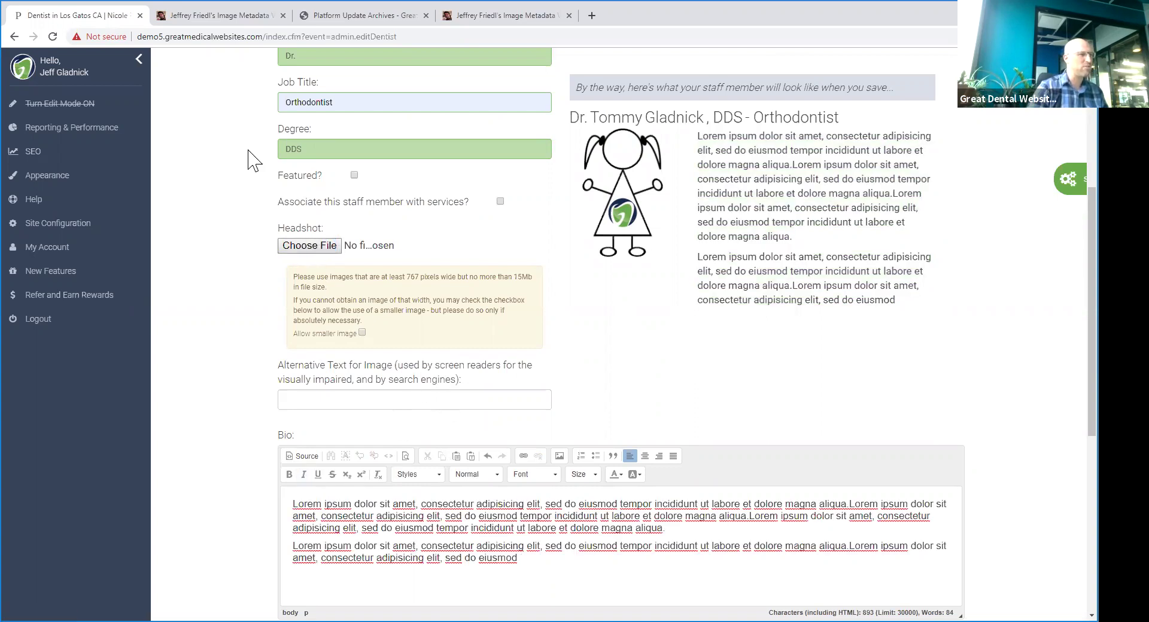
{"action": "left_click", "coordinate": [425, 95]}
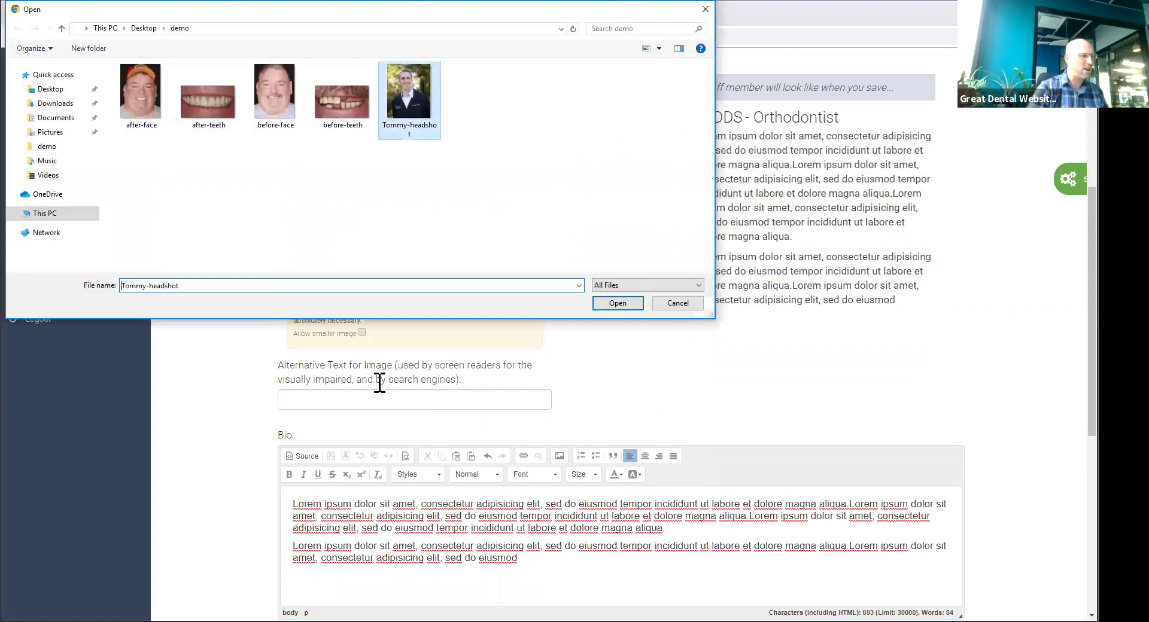
{"action": "key", "text": "Return"}
{"action": "scroll", "coordinate": [450, 440], "scroll_direction": "down", "scroll_amount": 6}
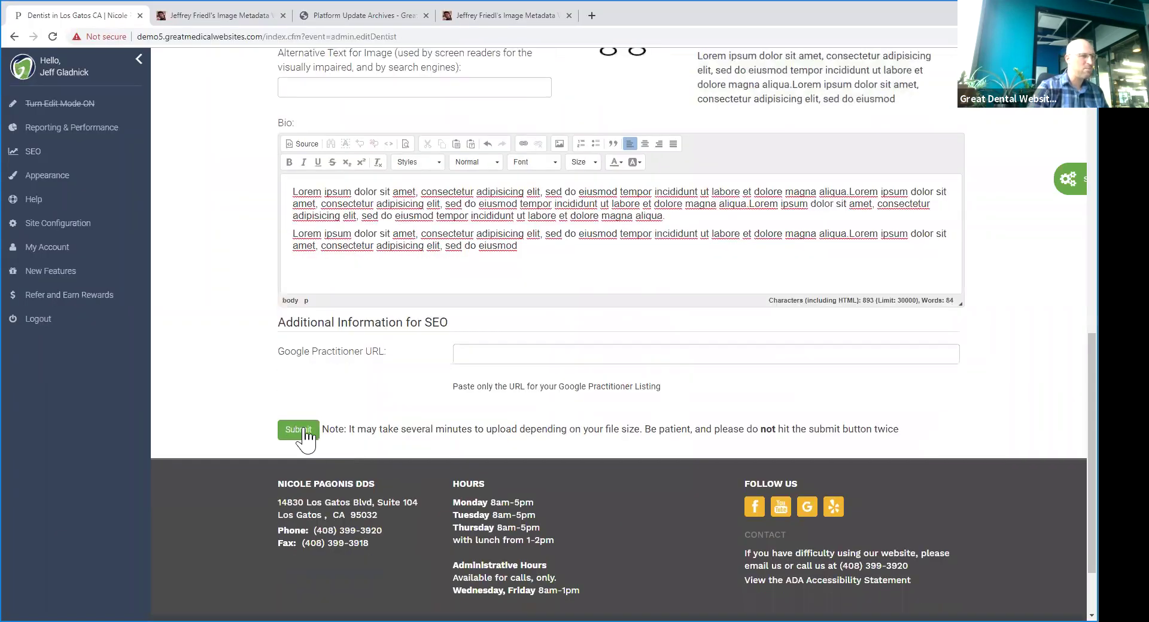
{"action": "left_click", "coordinate": [299, 429]}
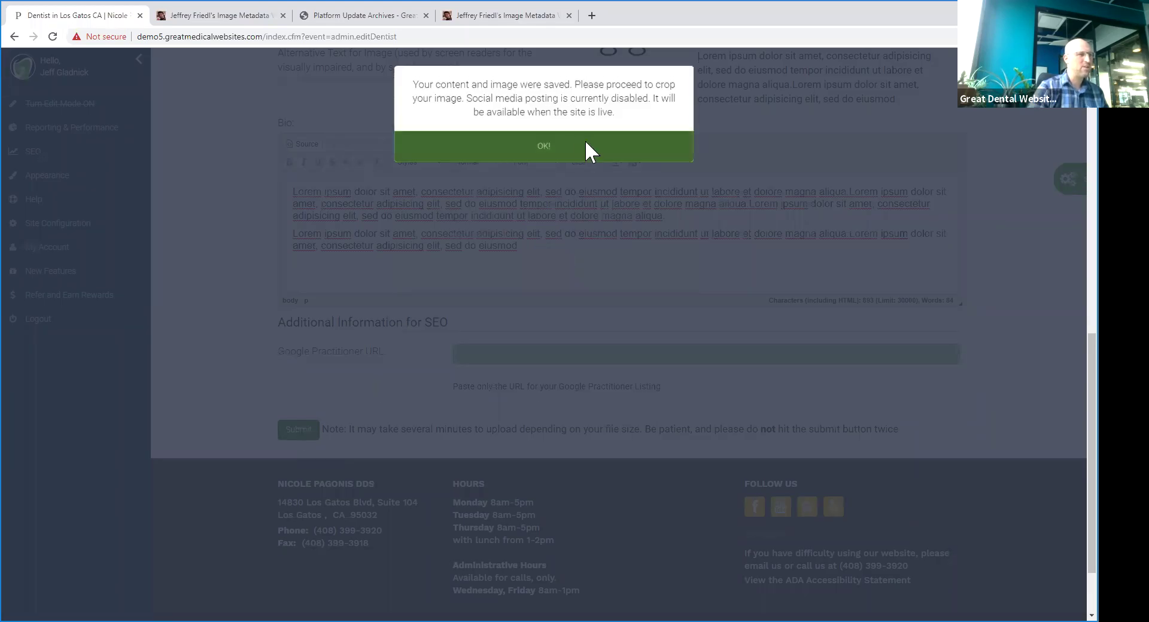
- Reposition and resize the headshot crop box to about 967×1210 px, then save the crop
{"action": "left_click", "coordinate": [585, 144]}
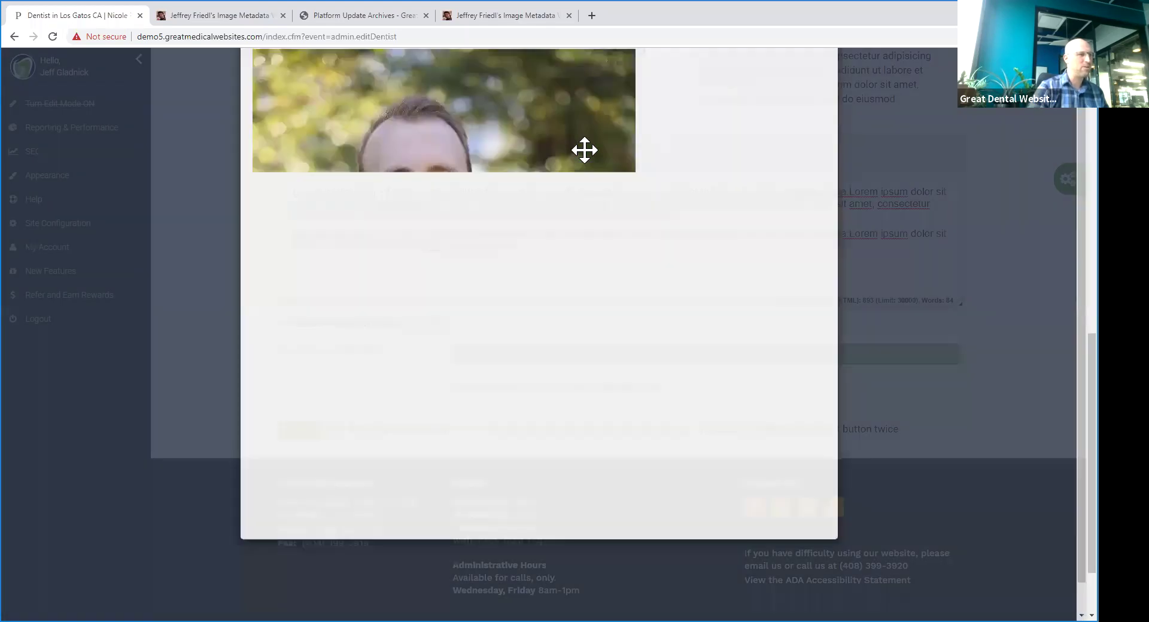
{"action": "left_click_drag", "start_coordinate": [467, 289], "coordinate": [441, 263]}
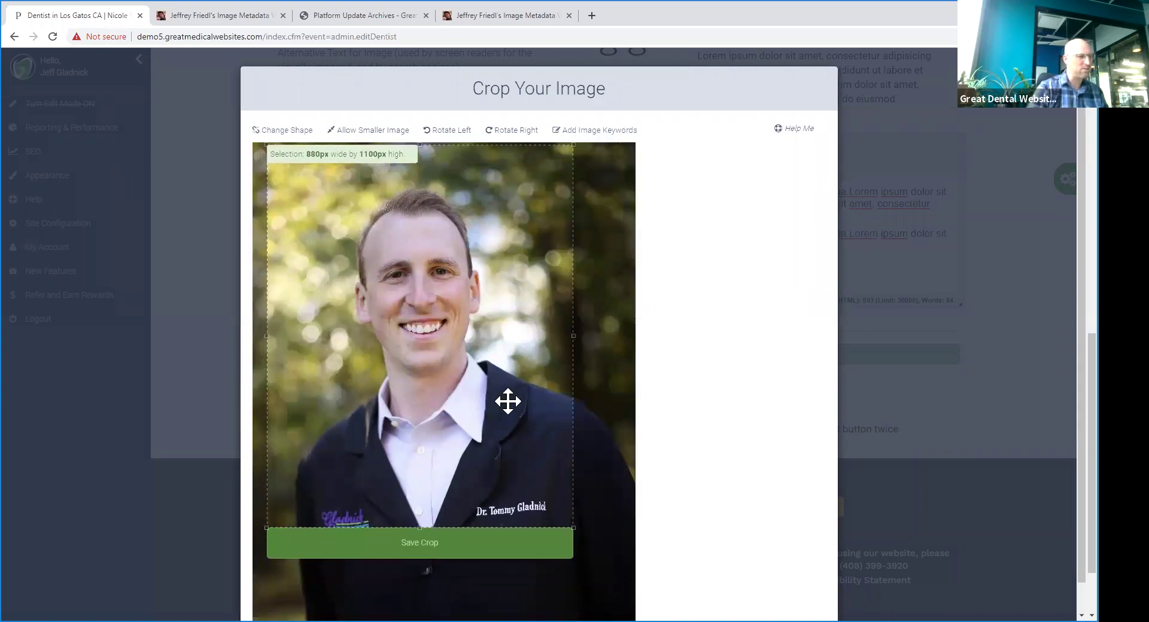
{"action": "left_click_drag", "start_coordinate": [572, 528], "coordinate": [598, 554]}
{"action": "left_click_drag", "start_coordinate": [515, 458], "coordinate": [495, 465]}
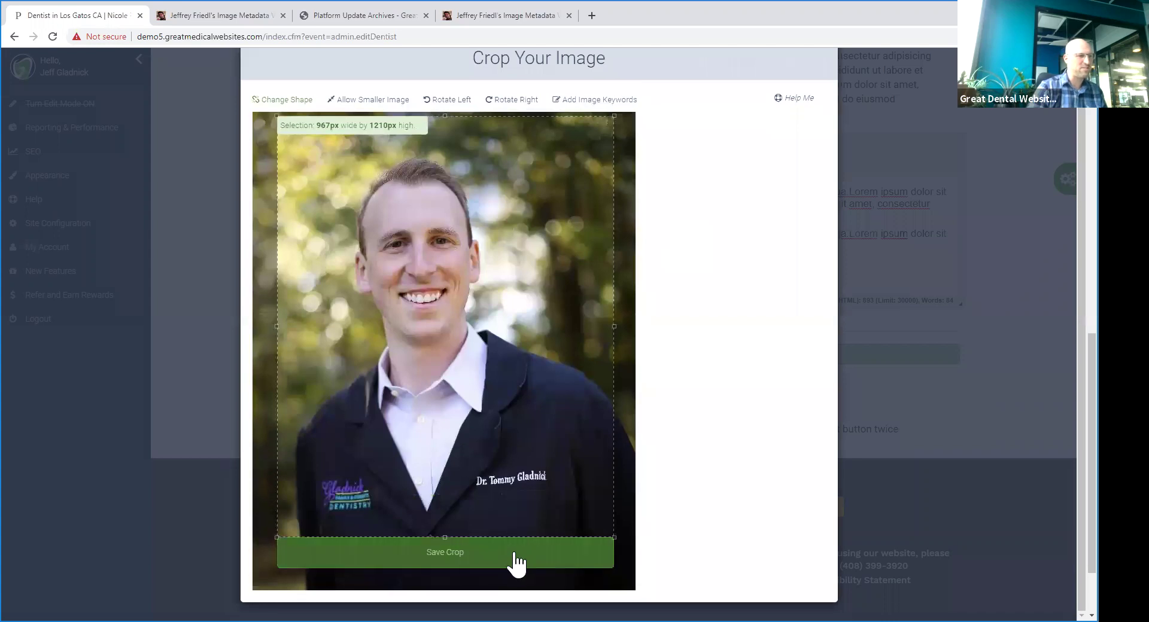
{"action": "left_click", "coordinate": [515, 557]}
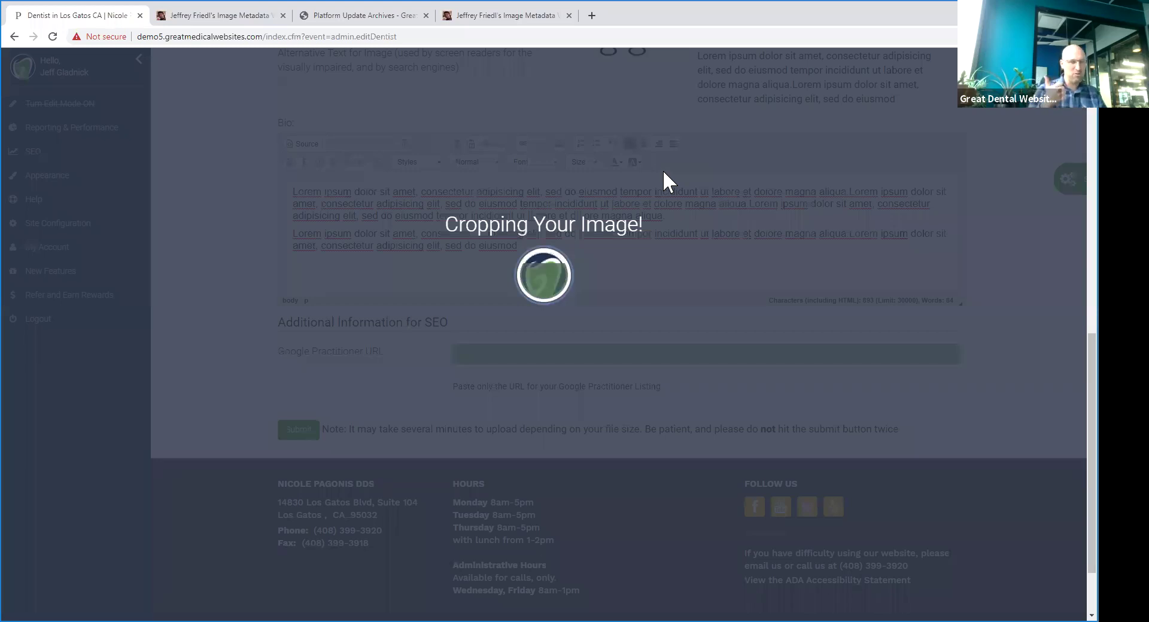
{"action": "left_click", "coordinate": [530, 133]}
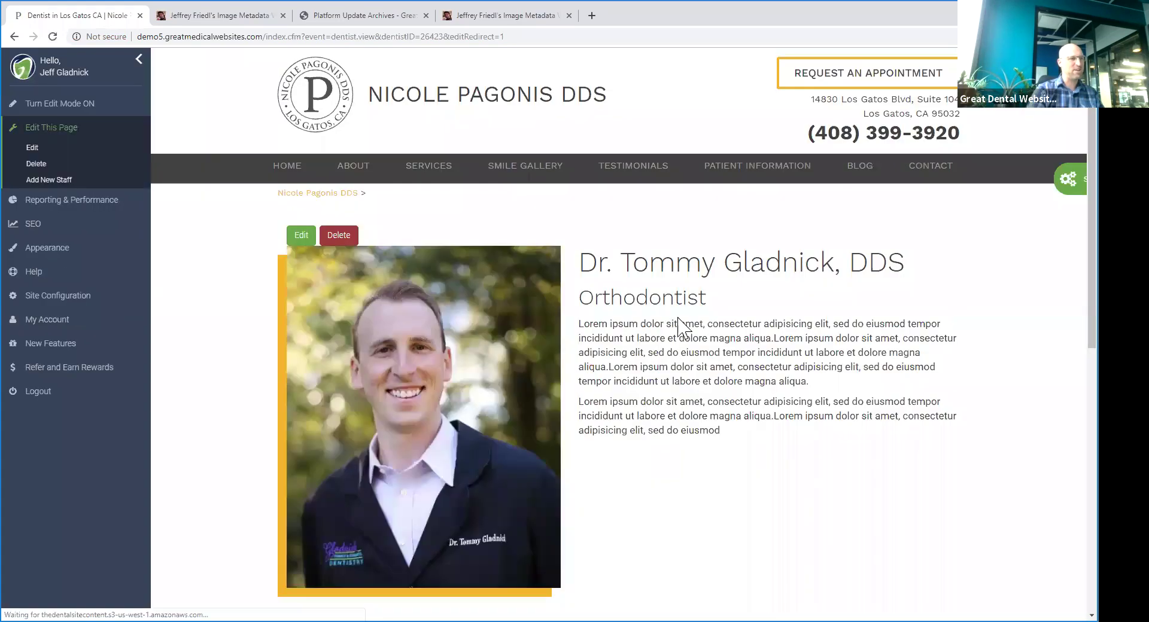
- Return to the Our Team page and confirm the orthodontist appears after the office manager
{"action": "scroll", "coordinate": [721, 254], "scroll_direction": "down", "scroll_amount": 3}
{"action": "left_click_drag", "start_coordinate": [644, 219], "coordinate": [712, 277]}
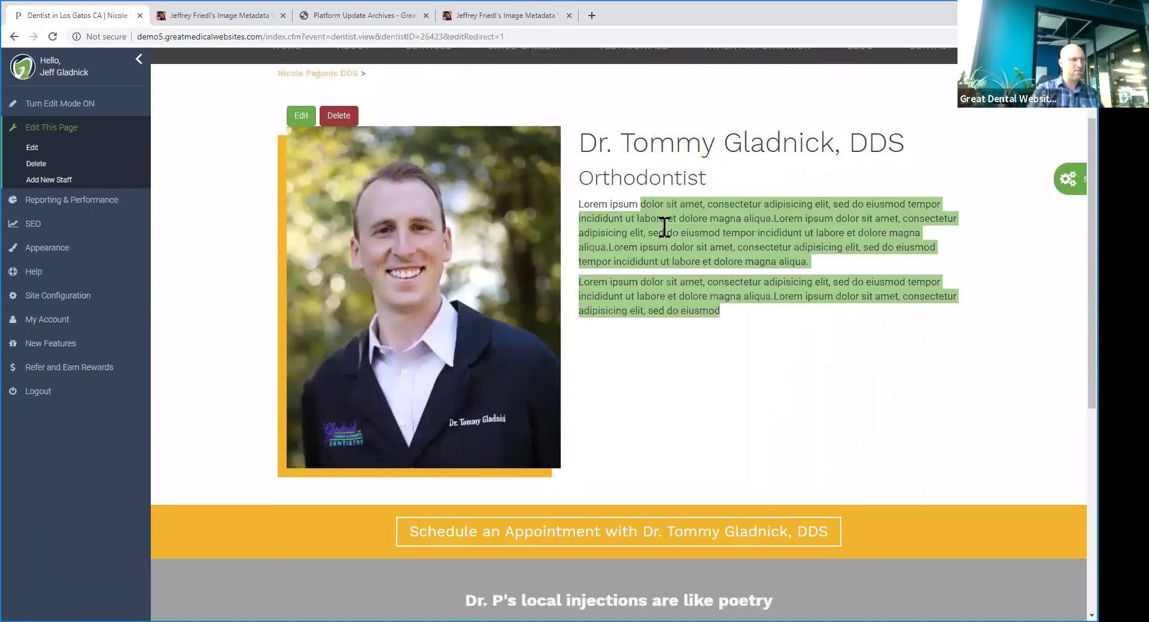
{"action": "scroll", "coordinate": [434, 229], "scroll_direction": "up", "scroll_amount": 2}
{"action": "left_click", "coordinate": [358, 189]}
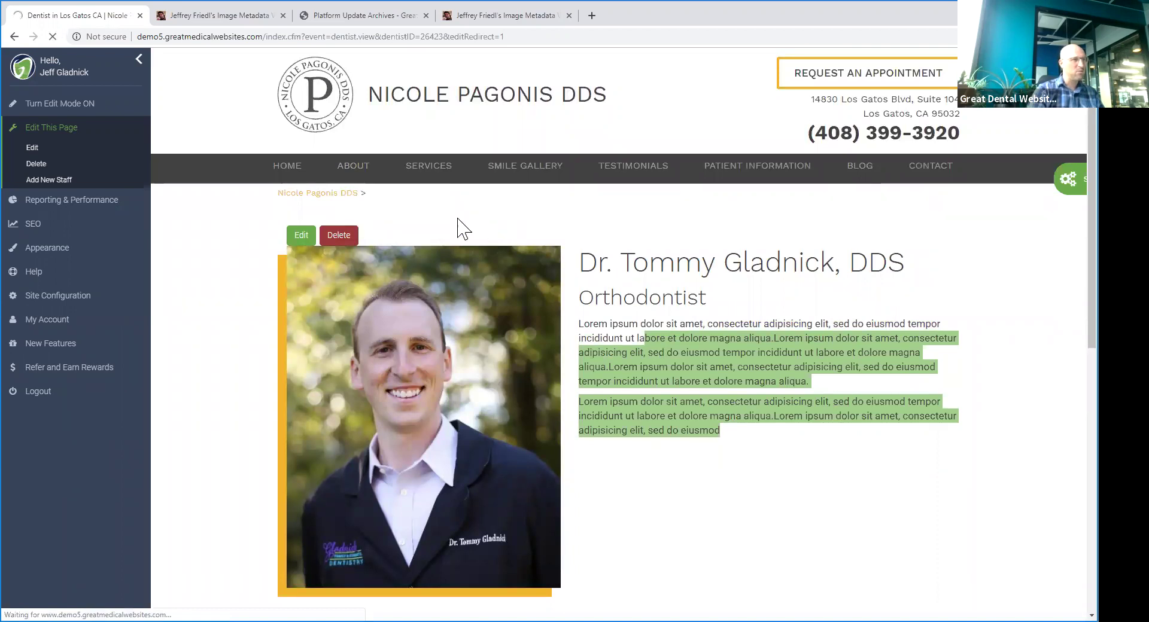
{"action": "scroll", "coordinate": [477, 269], "scroll_direction": "down", "scroll_amount": 7}
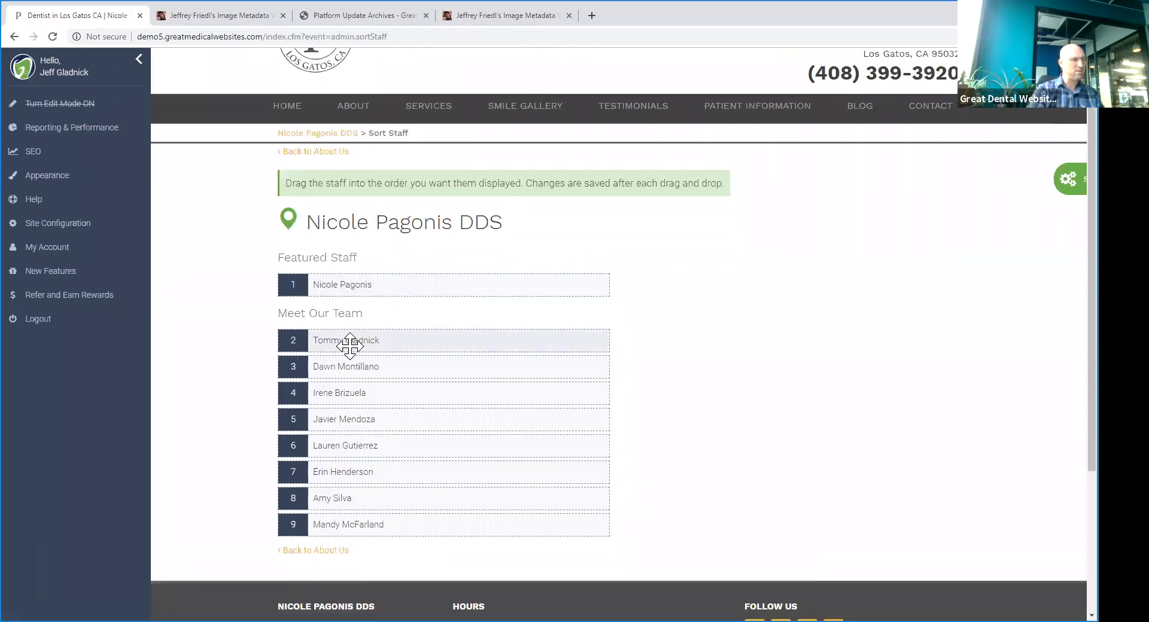
{"action": "scroll", "coordinate": [382, 302], "scroll_direction": "down", "scroll_amount": 2}
{"action": "left_click_drag", "start_coordinate": [346, 229], "coordinate": [380, 238]}
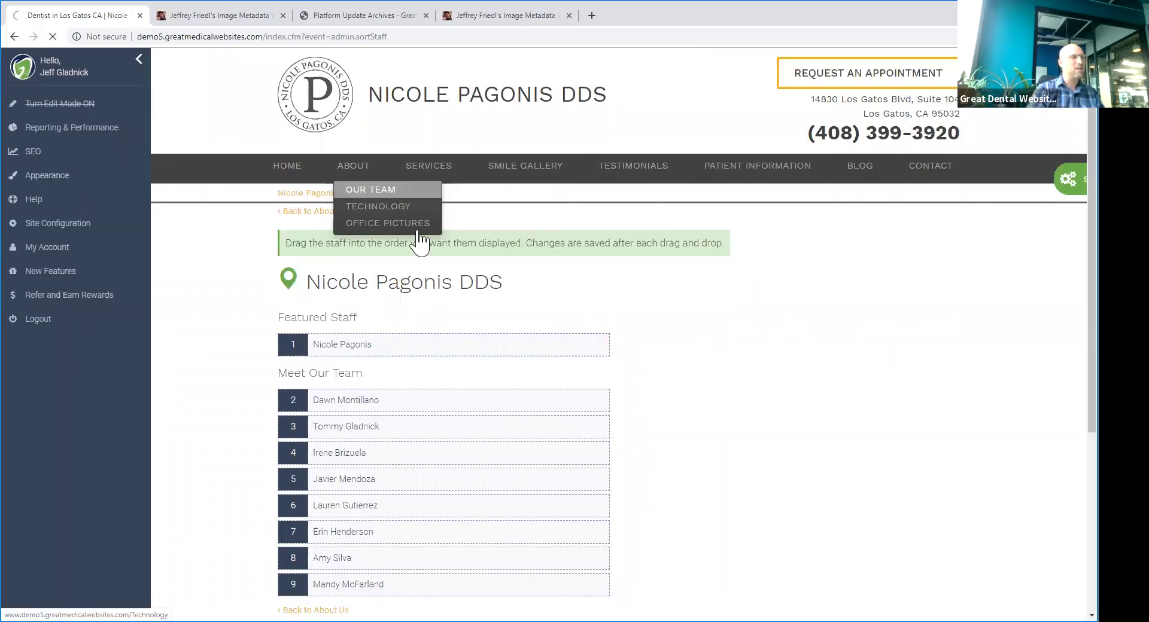
{"action": "left_click", "coordinate": [413, 230]}
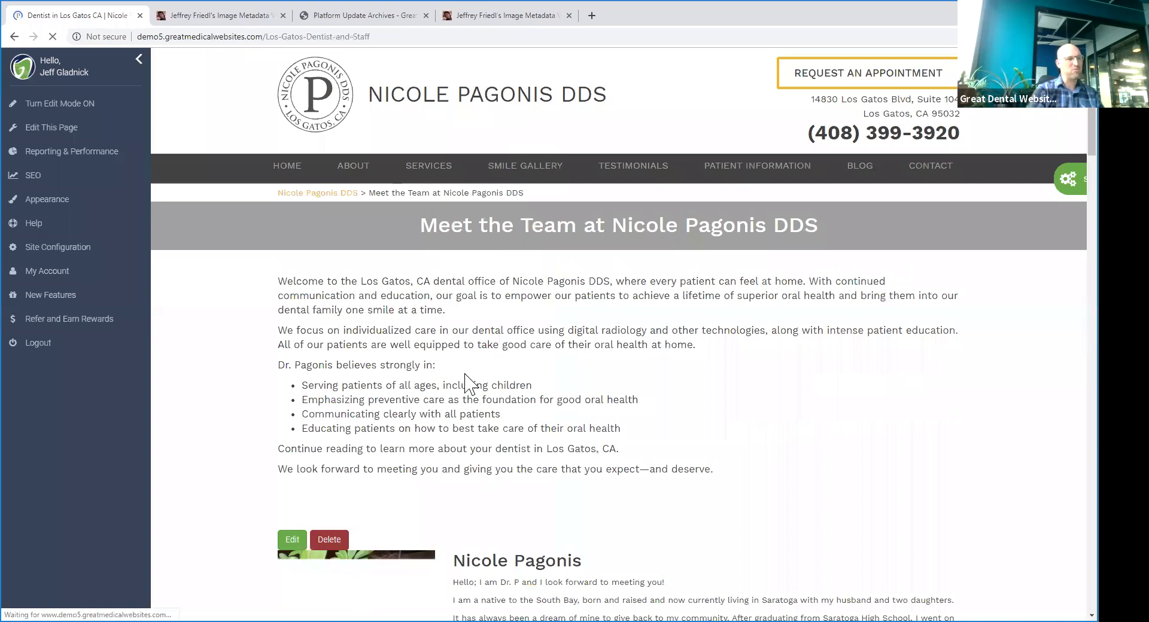
- Switch to the Jeffrey's Image Metadata Viewer tab showing the headshot's metadata
{"action": "scroll", "coordinate": [517, 344], "scroll_direction": "down", "scroll_amount": 12}
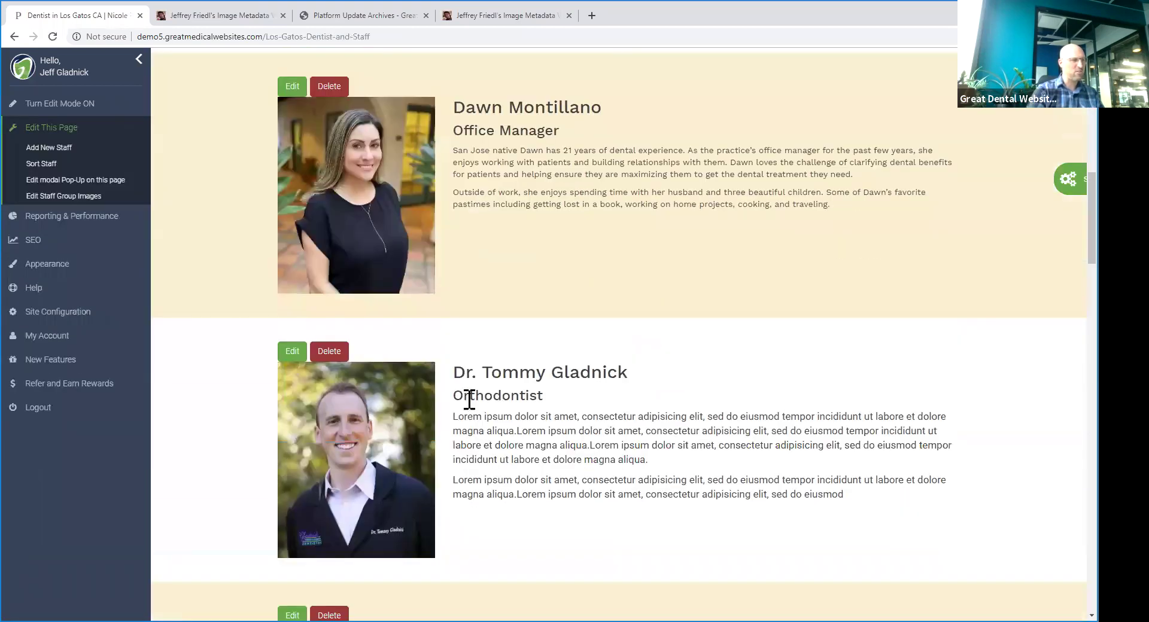
{"action": "scroll", "coordinate": [517, 431], "scroll_direction": "up", "scroll_amount": 9}
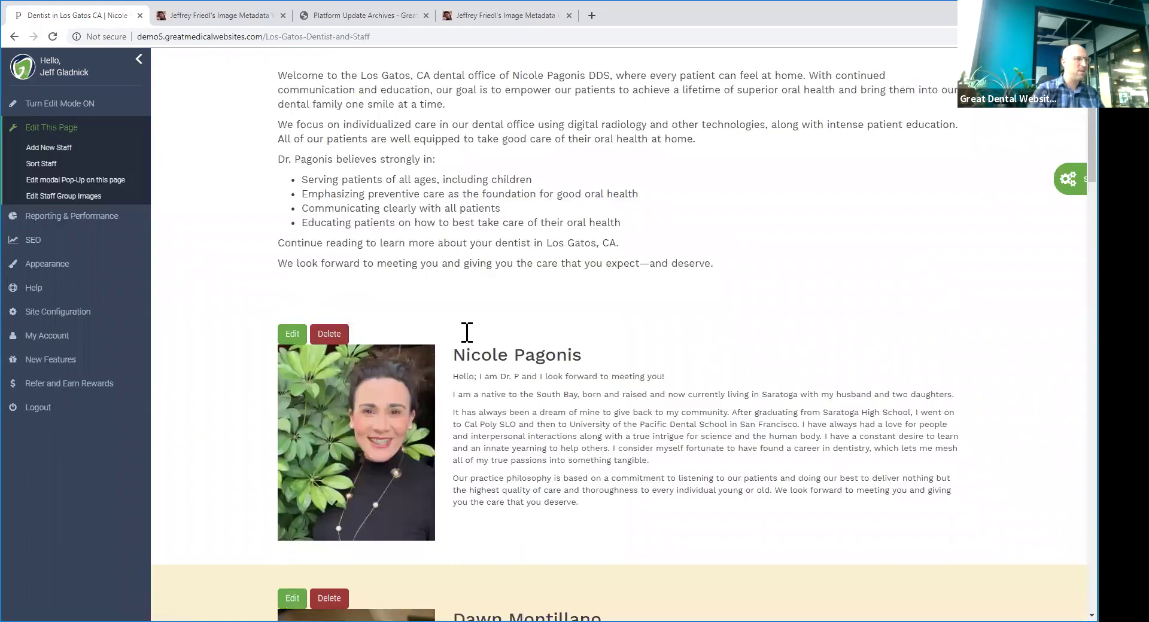
{"action": "left_click", "coordinate": [234, 16]}
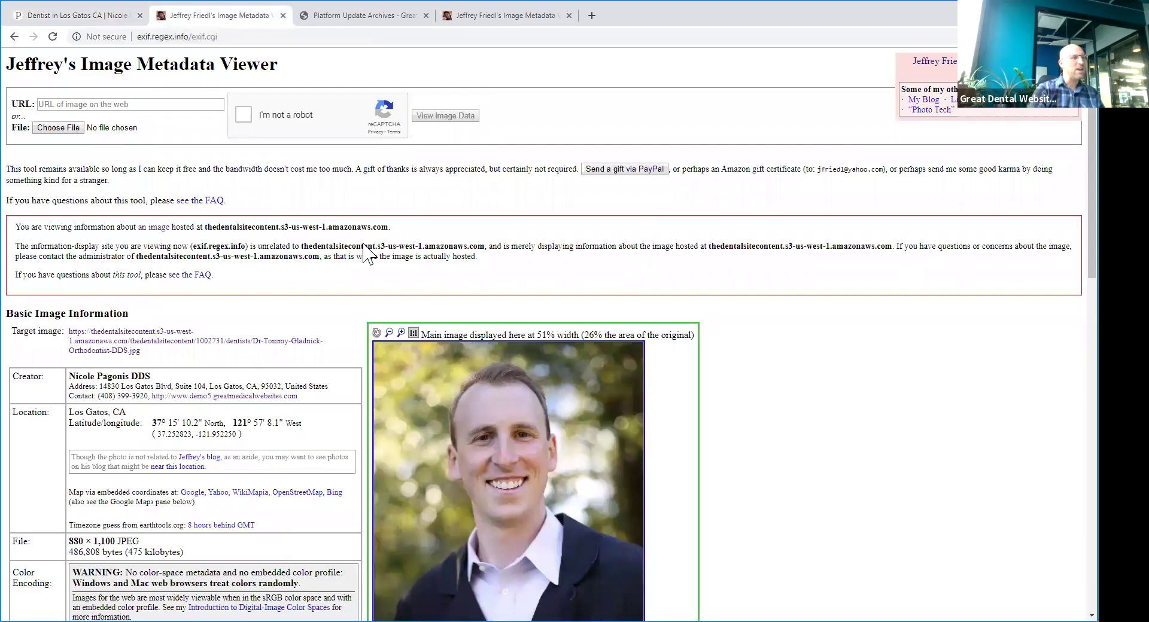
- Review the photo's Creator contact and Location details, then go back to the staff page tab
{"action": "scroll", "coordinate": [335, 263], "scroll_direction": "down", "scroll_amount": 2}
{"action": "scroll", "coordinate": [321, 267], "scroll_direction": "down", "scroll_amount": 2}
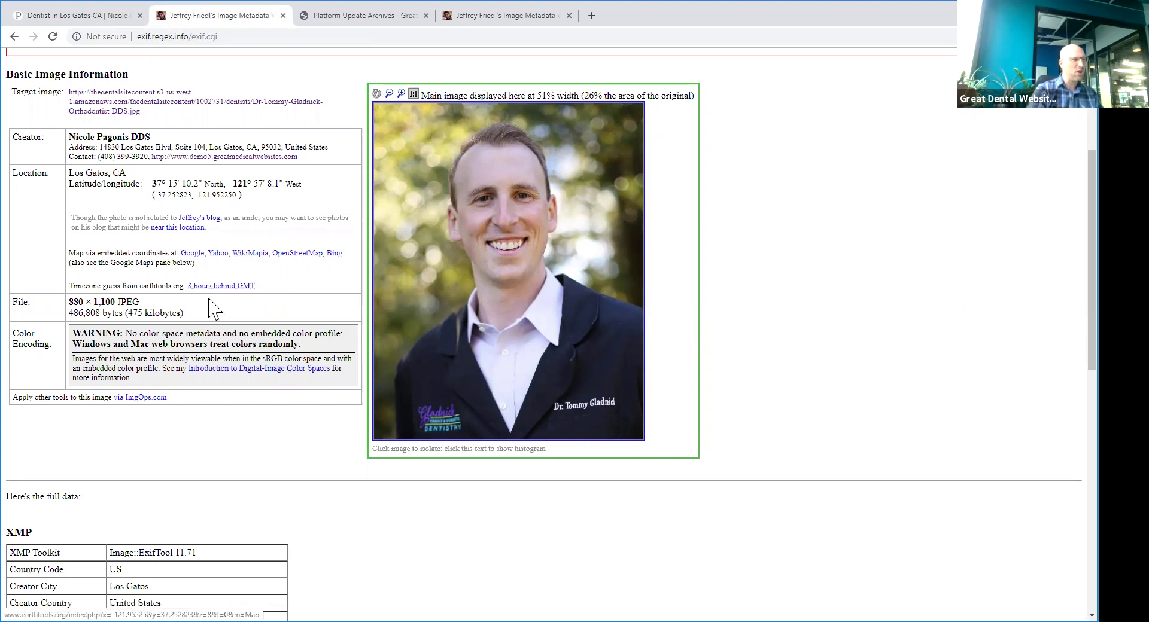
{"action": "scroll", "coordinate": [218, 303], "scroll_direction": "up", "scroll_amount": 2}
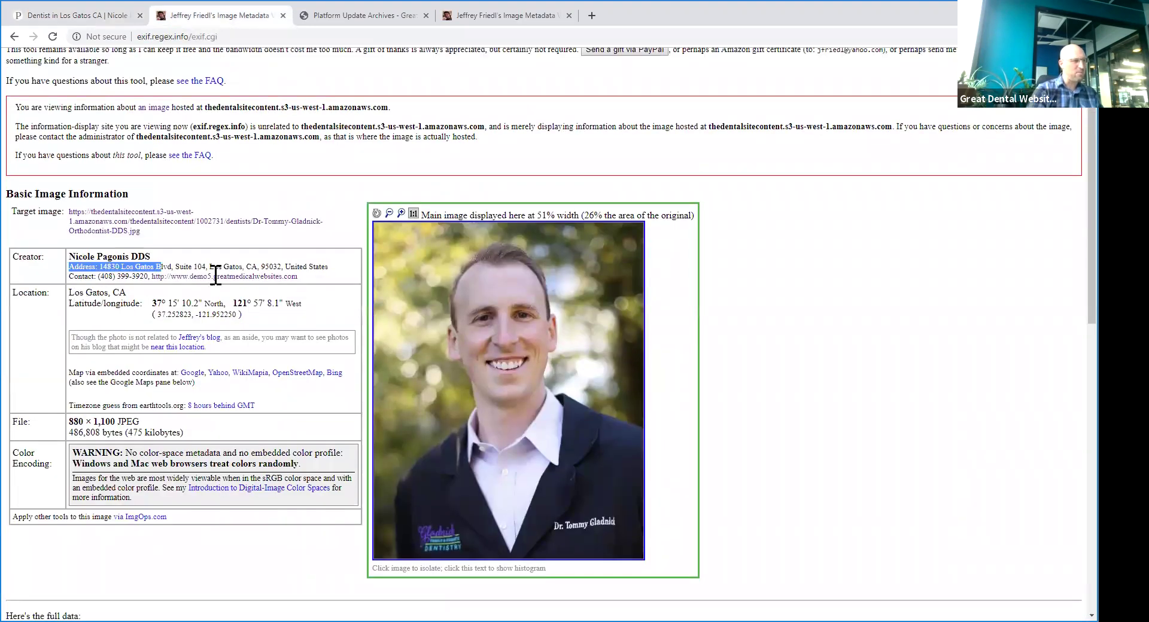
{"action": "triple_click", "coordinate": [141, 267]}
{"action": "left_click_drag", "start_coordinate": [75, 257], "coordinate": [160, 285]}
{"action": "triple_click", "coordinate": [77, 296]}
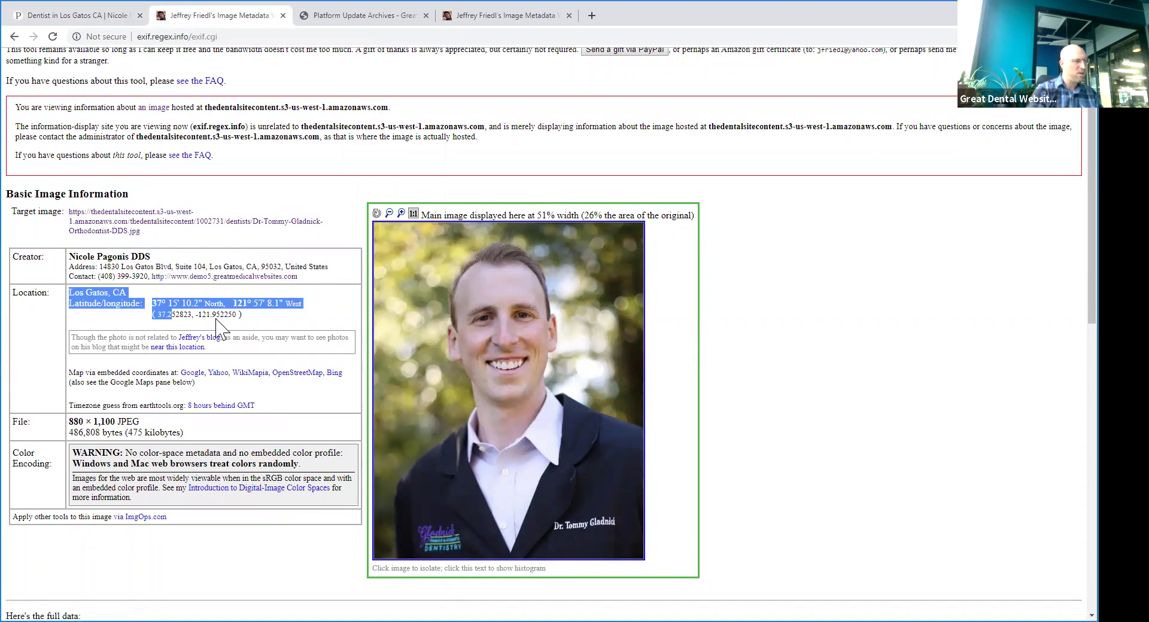
{"action": "left_click", "coordinate": [323, 333]}
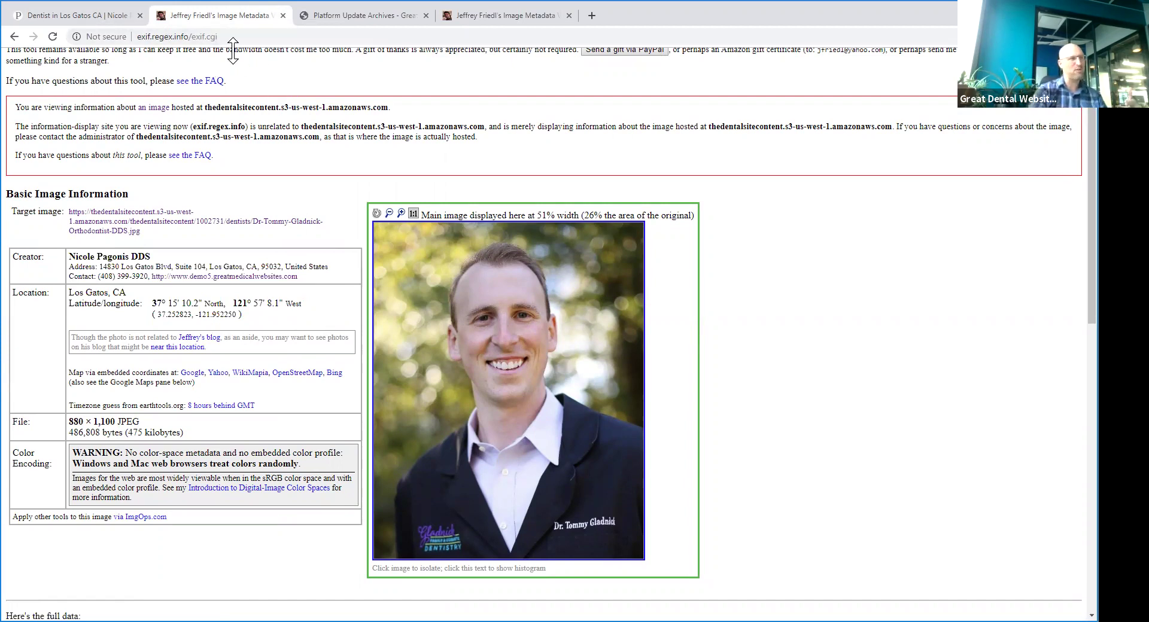
{"action": "left_click", "coordinate": [71, 16]}
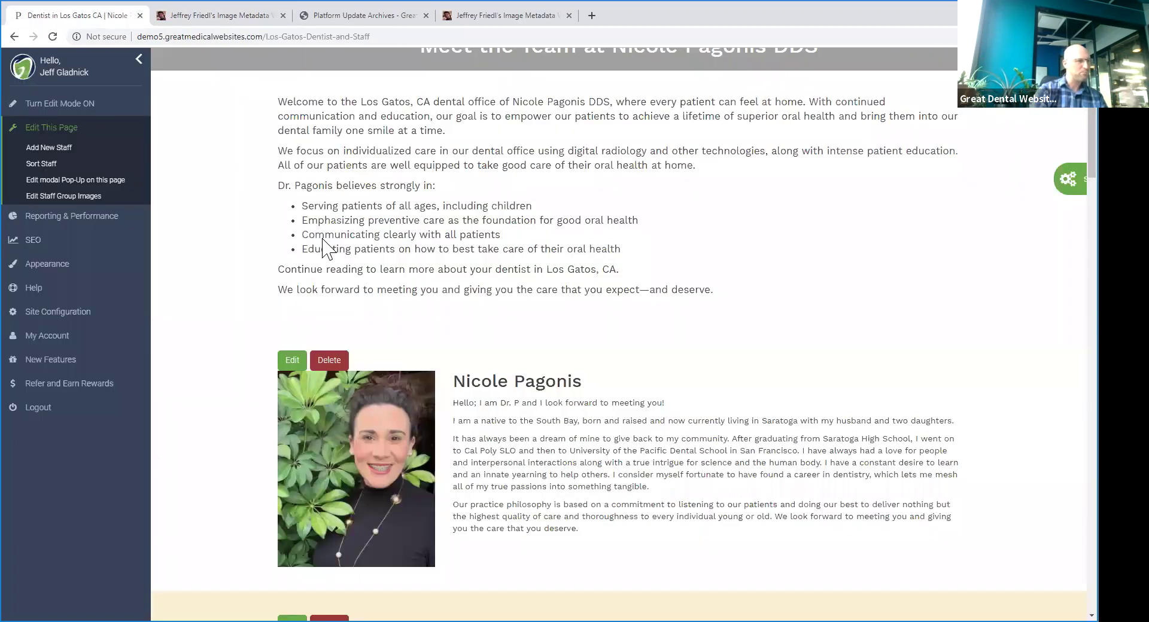
- Go to Services & Procedures and start a new entry with Add a New Service
{"action": "scroll", "coordinate": [431, 317], "scroll_direction": "up", "scroll_amount": 3}
{"action": "mouse_move", "coordinate": [443, 175]}
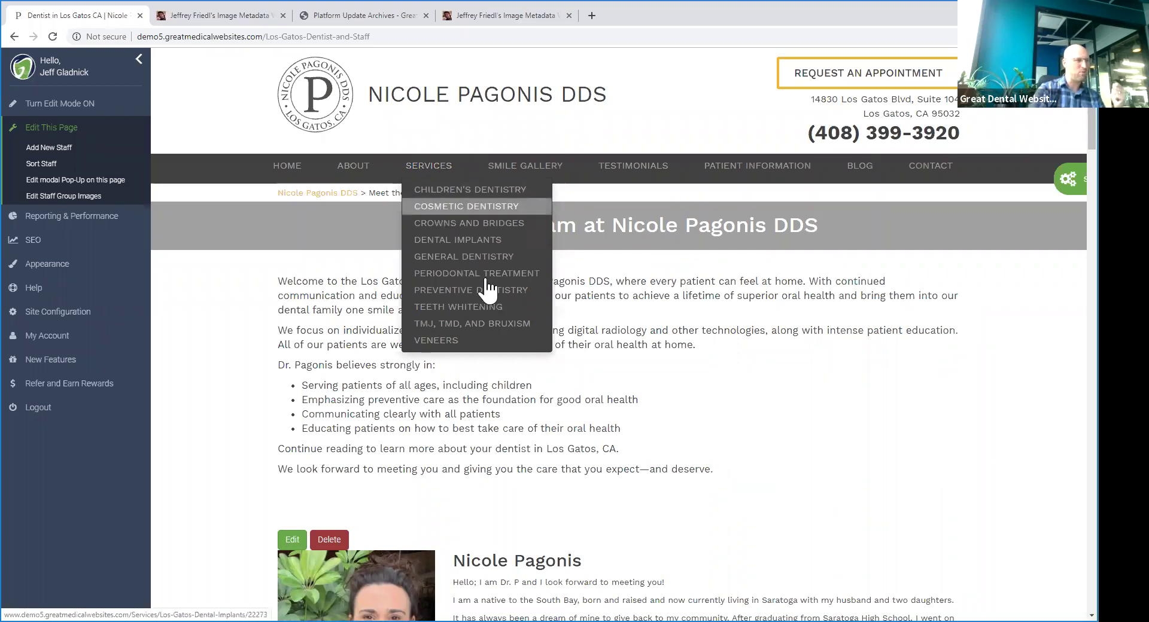
{"action": "left_click", "coordinate": [435, 172]}
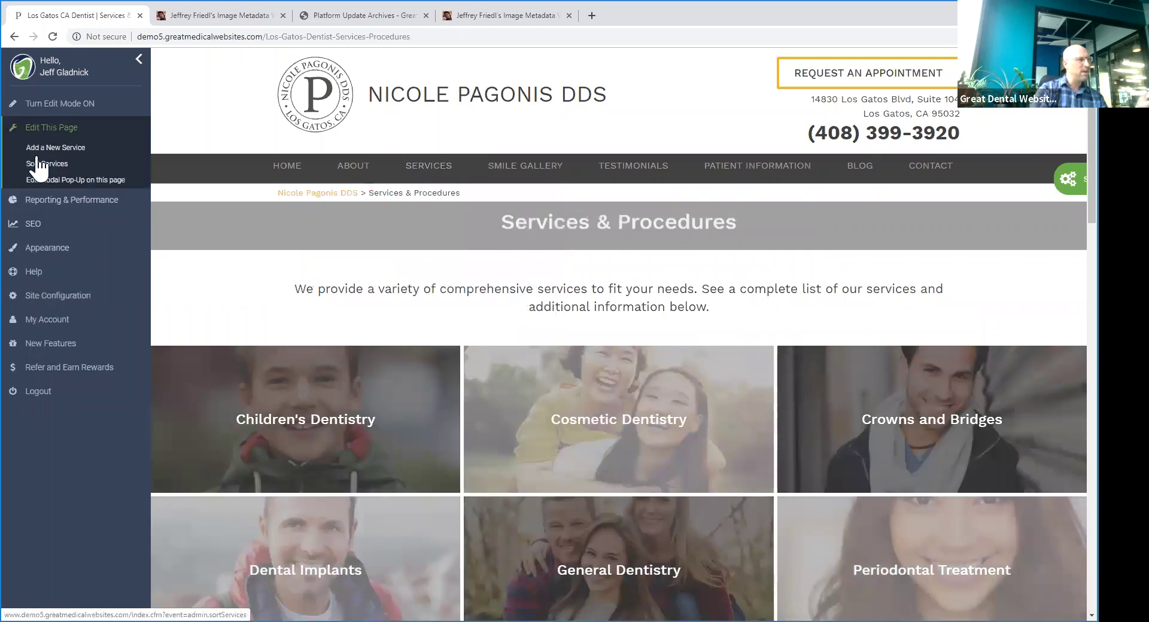
{"action": "left_click", "coordinate": [42, 150]}
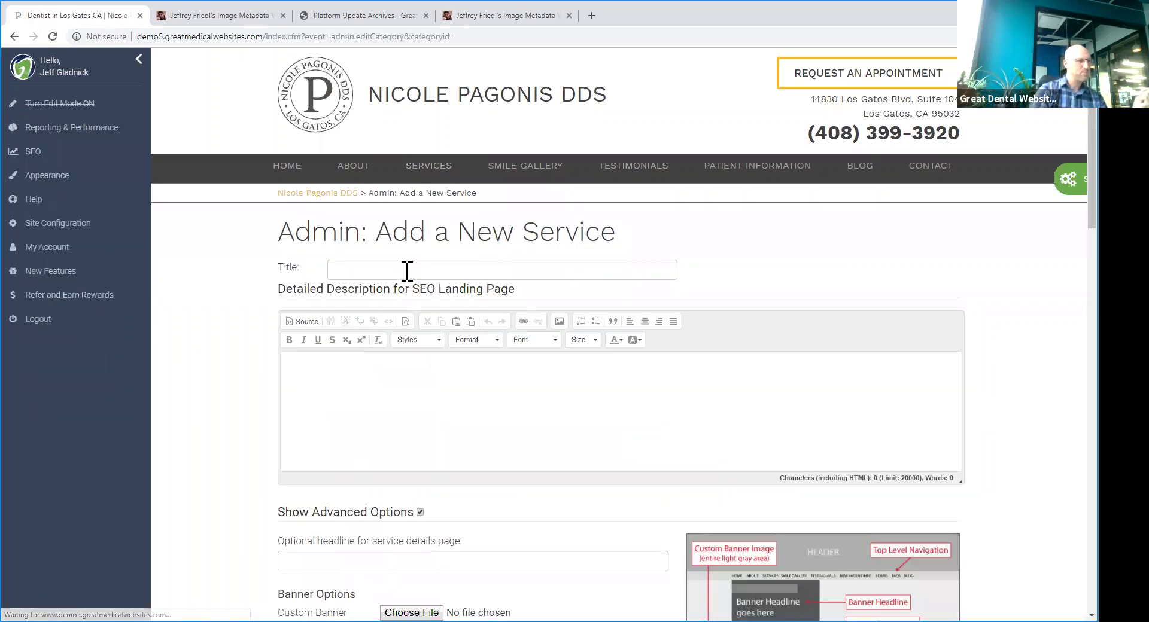
- Title the service 'Invisalign' and fill the description with placeholder paragraphs
{"action": "left_click", "coordinate": [407, 271]}
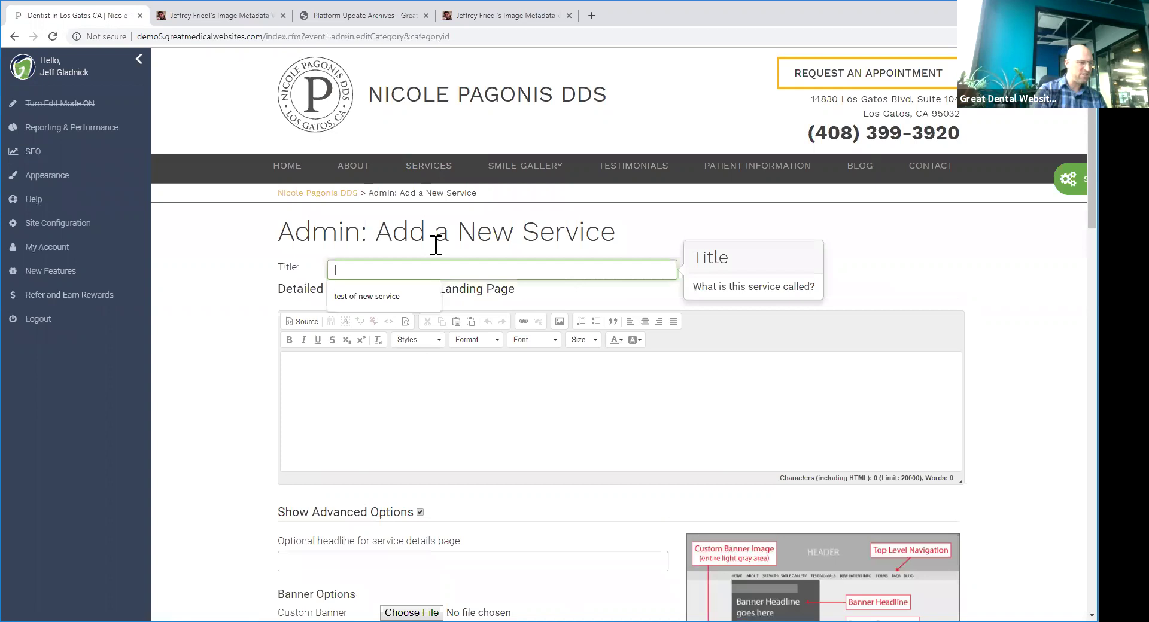
{"action": "type", "text": "Invisalign"}
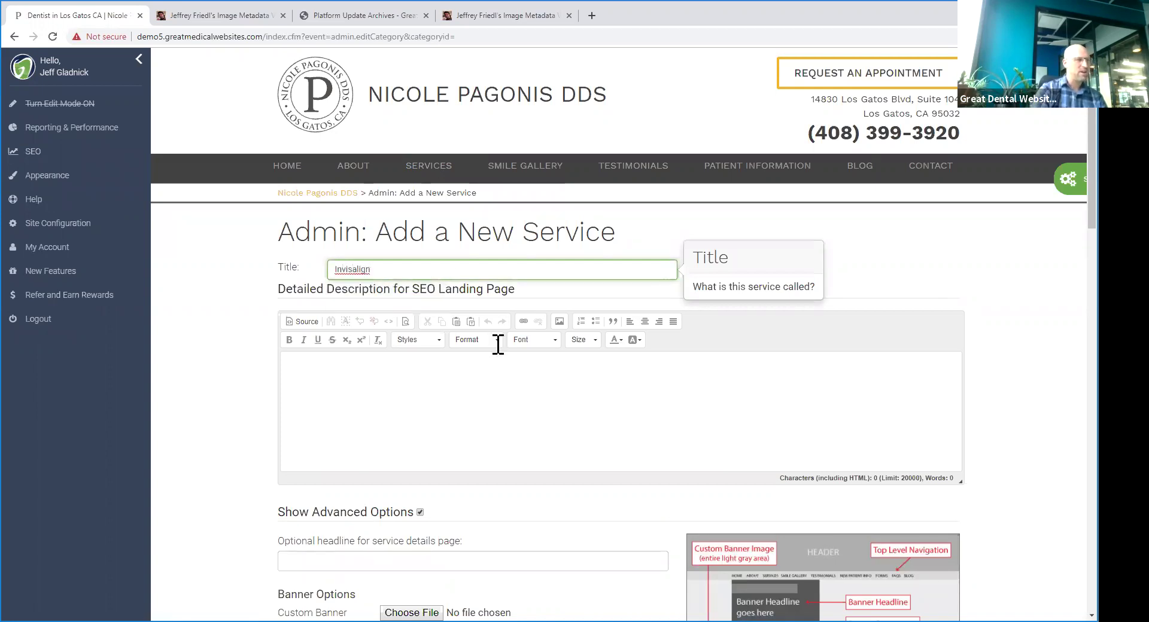
{"action": "left_click", "coordinate": [607, 401]}
{"action": "type", "text": "Lorem ipsum dolor sit amet, consectetur adipisicing elit, sed do eiusmod tempor incididunt ut labore et dolore magna aliqua.Lorem ipsum dolor sit amet, consectetur adipisicing elit, sed do eiusmod tempor incididunt ut labore et dolore magna aliqua.Lorem ipsum dolor sit amet, consectetur adipisicing elit, sed do eiusmod tempor incididunt ut labore et dolore magna aliqua. Lorem ipsum dolor sit amet, consectetur adipisicing elit, sed do eiusmod tempor incididunt ut labore et dolore magna aliqua.Lorem ipsum dolor sit amet, consectetur adipisicing elit, sed do eiusmod"}
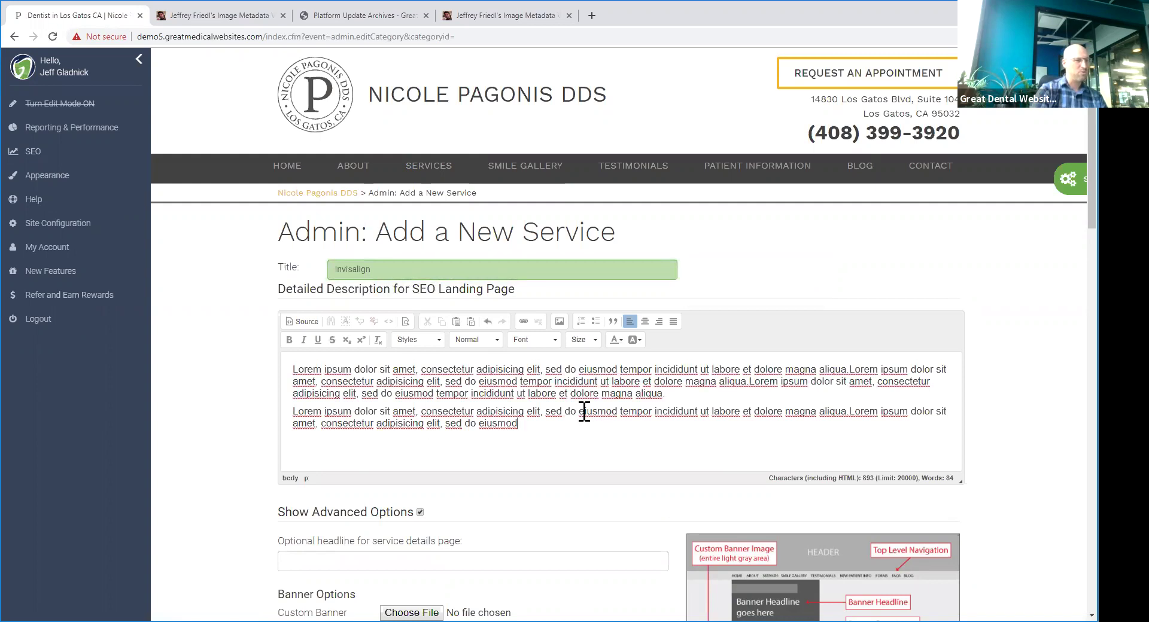
{"action": "type", "text": "Lorem ipsum dolor sit amet, consectetur adipisicing elit, sed do eiusmod tempor incididunt ut labore et dolore magna aliqua.Lorem ipsum dolor sit amet, consectetur adipisicing elit, sed do eiusmod tempor incididunt ut labore et dolore magna aliqua.Lorem ipsum dolor sit amet, consectetur adipisicing elit, sed do eiusmod tempor incididunt ut labore et dolore magna aliqua. Lorem ipsum dolor sit amet, consectetur adipisicing elit, sed do eiusmod tempor incididunt ut labore et dolore magna aliqua.Lorem ipsum dolor sit amet, consectetur adipisicing elit, sed do eiusmod"}
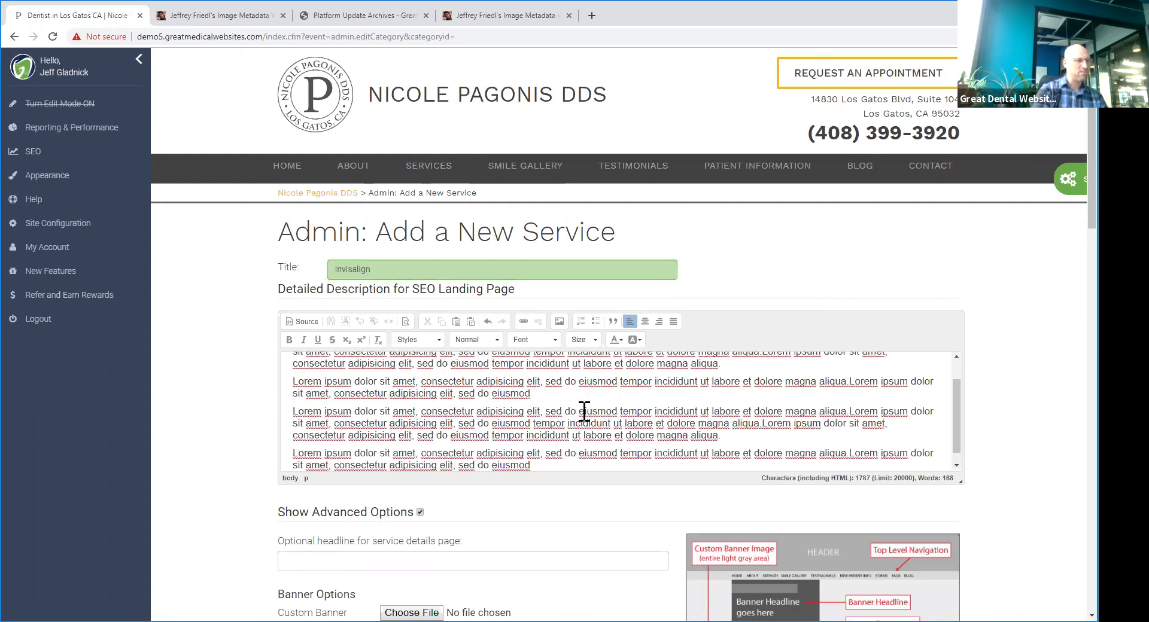
{"action": "key", "text": "ctrl+z"}
{"action": "triple_click", "coordinate": [584, 411]}
{"action": "key", "text": "ctrl+c"}
{"action": "key", "text": "Right"}
{"action": "key", "text": "ctrl+v"}
{"action": "key", "text": "ctrl+v"}
{"action": "key", "text": "ctrl+v"}
{"action": "key", "text": "ctrl+v"}
{"action": "key", "text": "ctrl+v"}
{"action": "key", "text": "ctrl+v"}
{"action": "key", "text": "ctrl+v"}
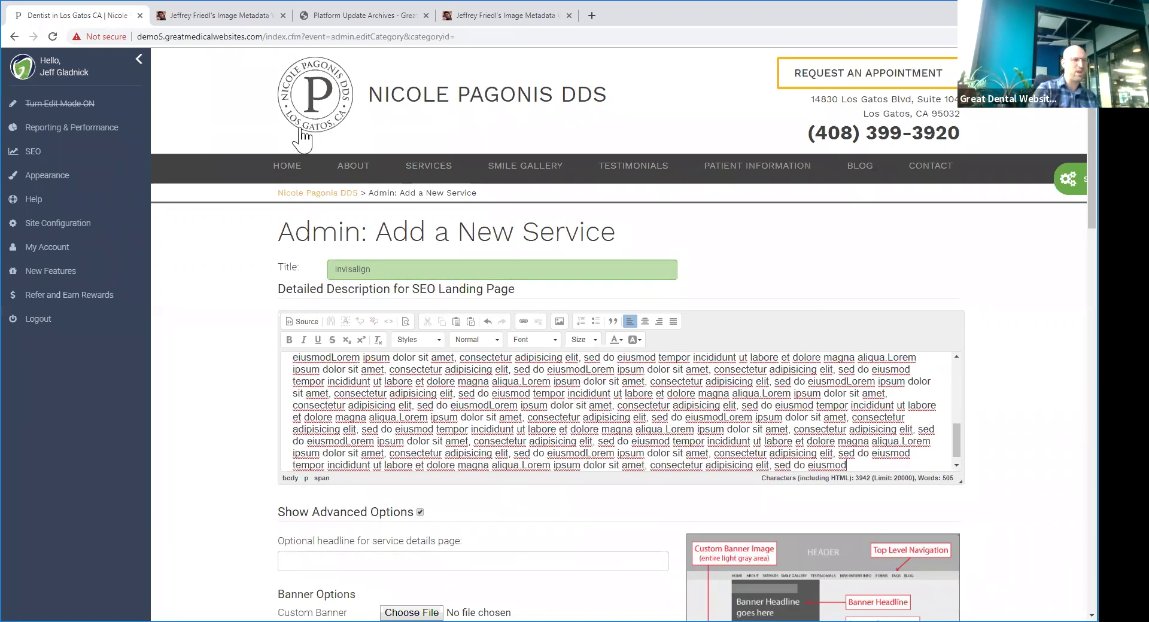
- Look over the advanced fields, leave the optional headline empty, and hide the advanced options
{"action": "scroll", "coordinate": [484, 422], "scroll_direction": "down", "scroll_amount": 1}
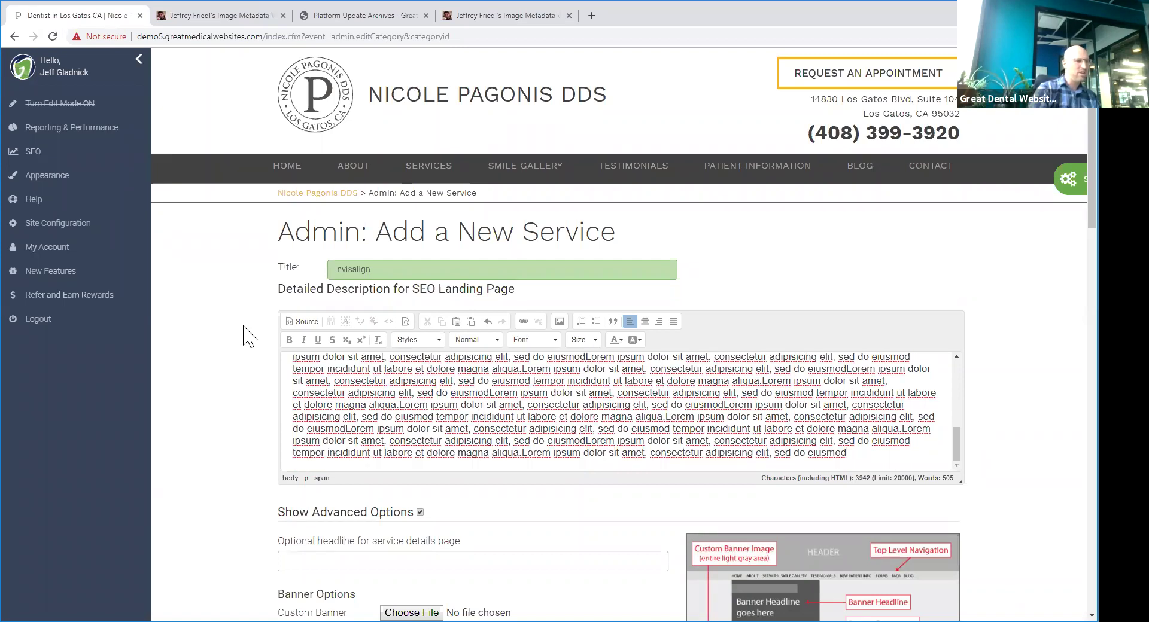
{"action": "scroll", "coordinate": [243, 336], "scroll_direction": "down", "scroll_amount": 5}
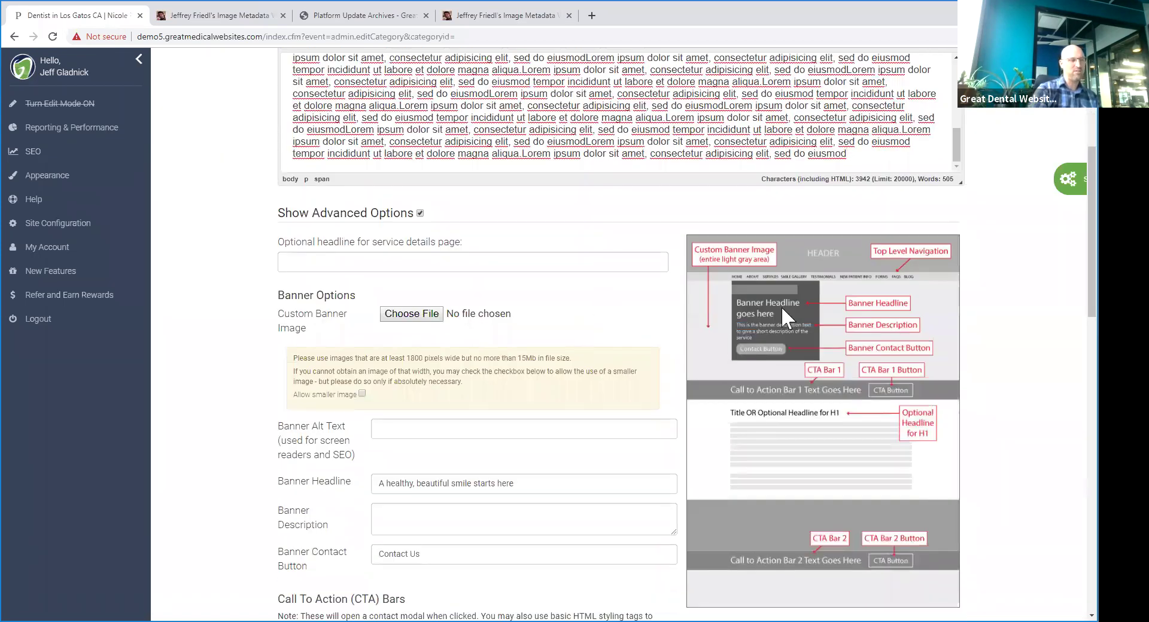
{"action": "scroll", "coordinate": [781, 307], "scroll_direction": "down", "scroll_amount": 3}
{"action": "scroll", "coordinate": [816, 295], "scroll_direction": "up", "scroll_amount": 2}
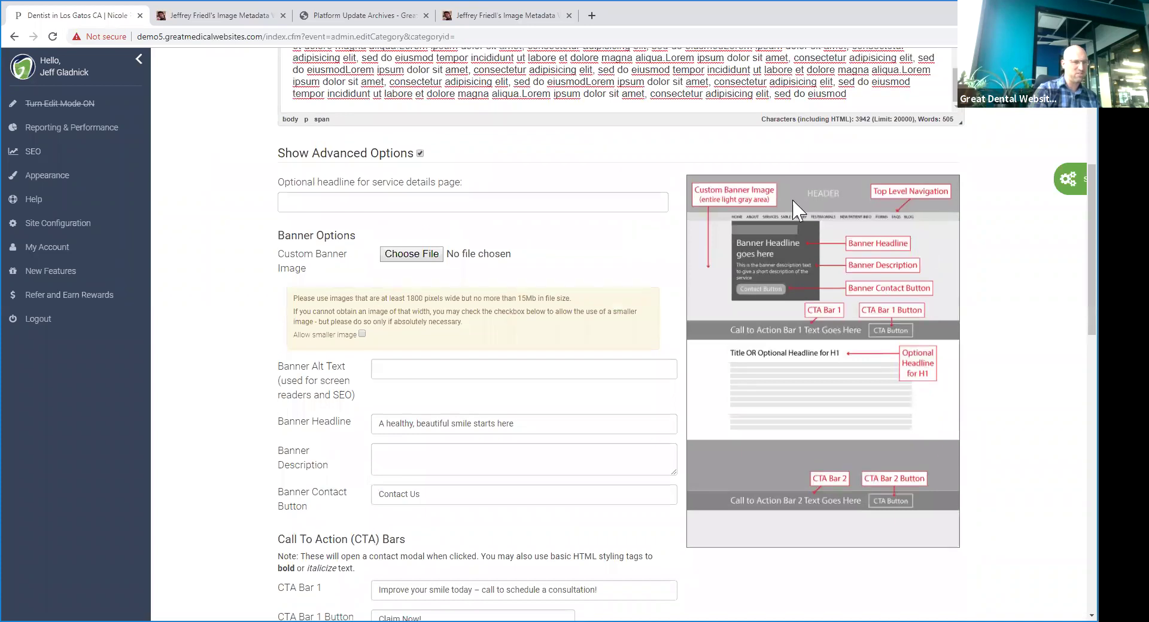
{"action": "left_click", "coordinate": [324, 207]}
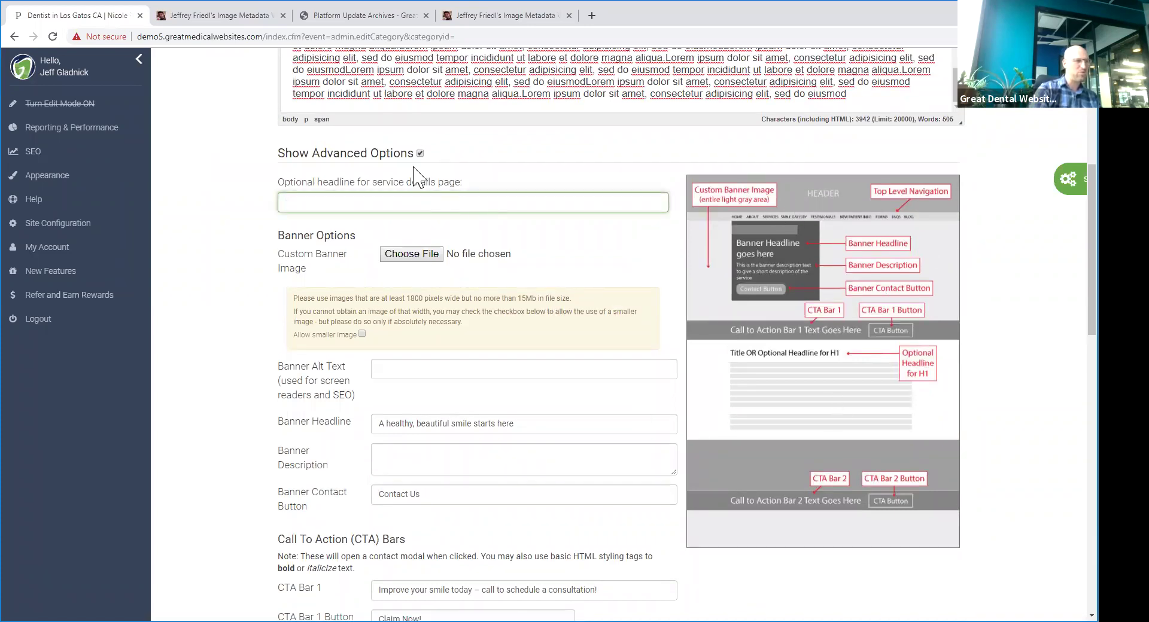
{"action": "scroll", "coordinate": [432, 256], "scroll_direction": "down", "scroll_amount": 3}
{"action": "scroll", "coordinate": [425, 286], "scroll_direction": "down", "scroll_amount": 3}
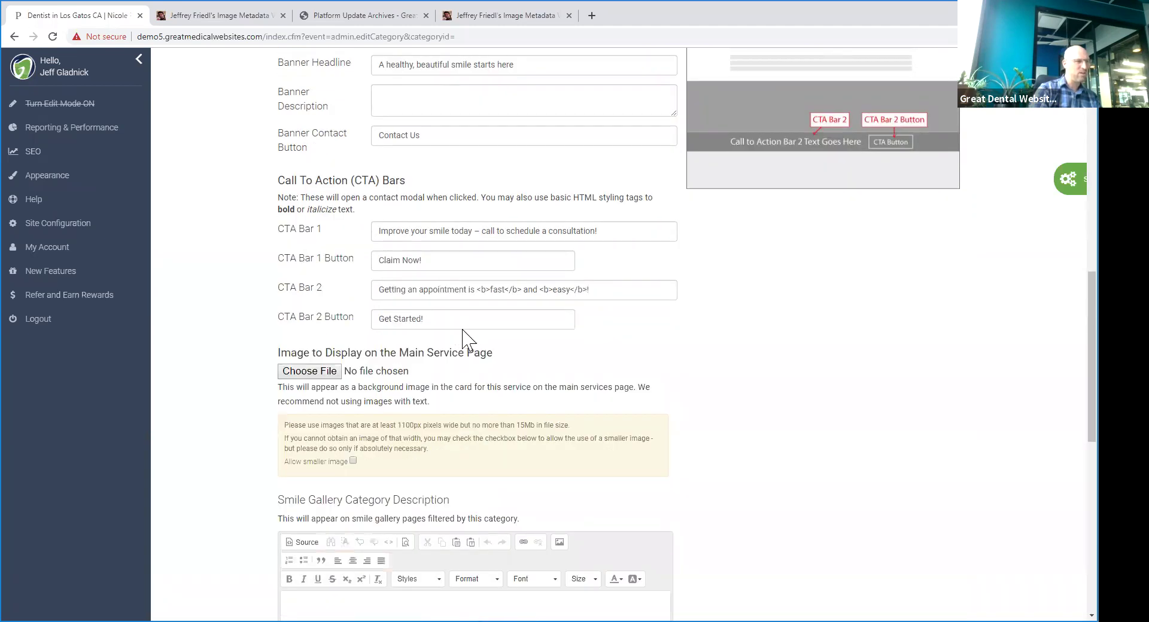
{"action": "scroll", "coordinate": [459, 328], "scroll_direction": "down", "scroll_amount": 1}
{"action": "scroll", "coordinate": [428, 252], "scroll_direction": "up", "scroll_amount": 6}
{"action": "scroll", "coordinate": [452, 290], "scroll_direction": "down", "scroll_amount": 6}
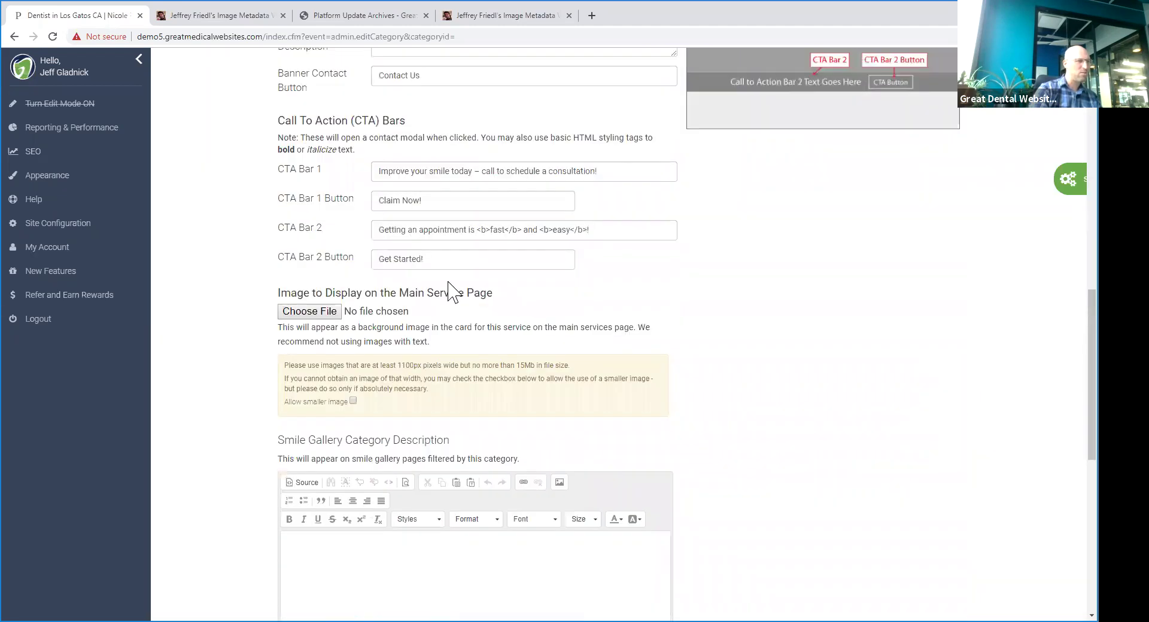
{"action": "scroll", "coordinate": [442, 252], "scroll_direction": "up", "scroll_amount": 8}
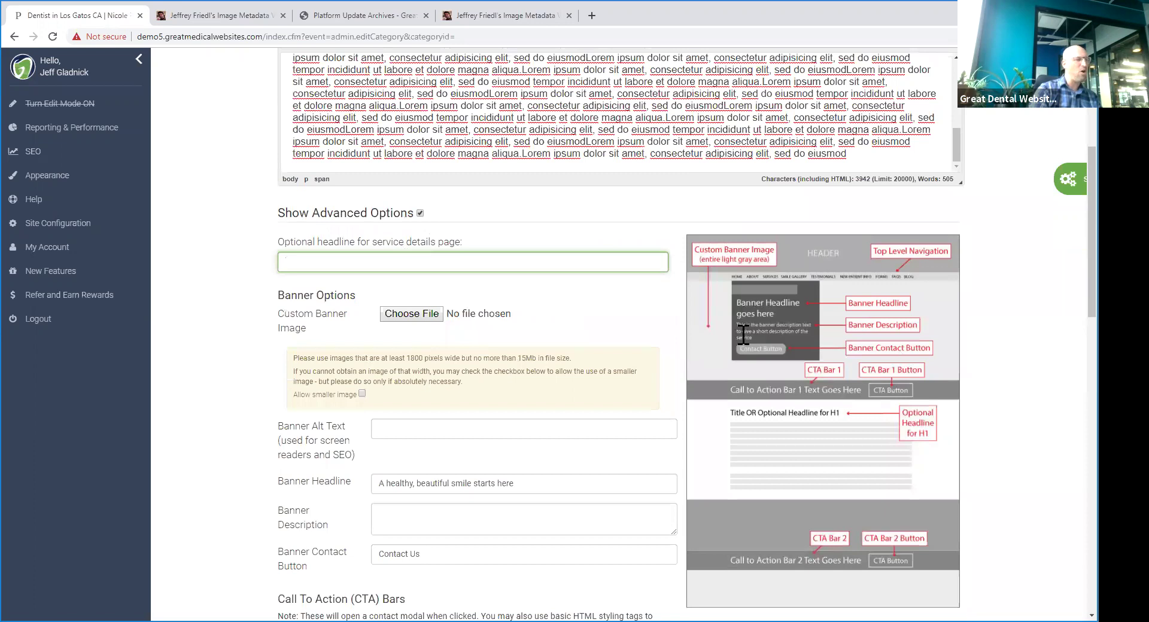
{"action": "left_click", "coordinate": [420, 220]}
{"action": "left_click", "coordinate": [489, 214]}
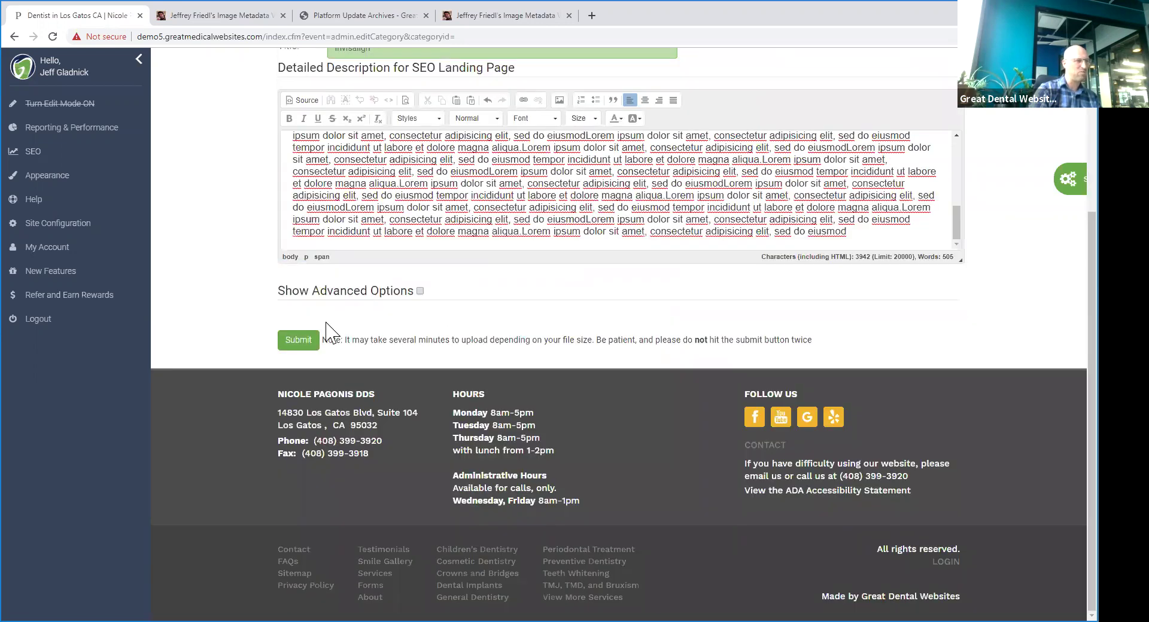
{"action": "left_click", "coordinate": [307, 341]}
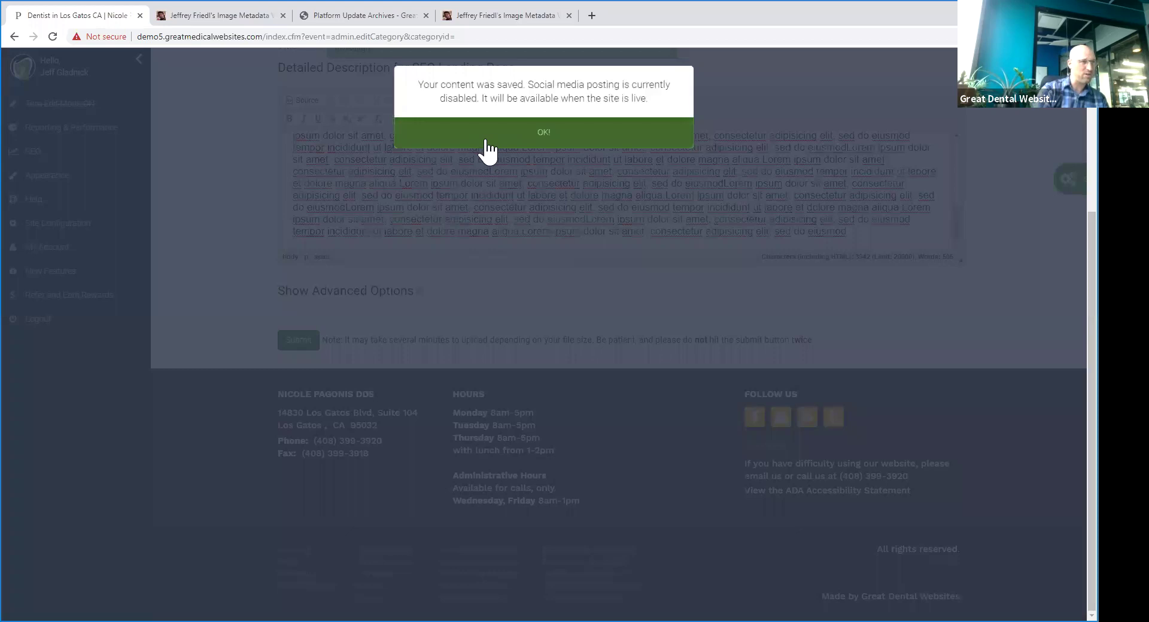
{"action": "left_click", "coordinate": [482, 141]}
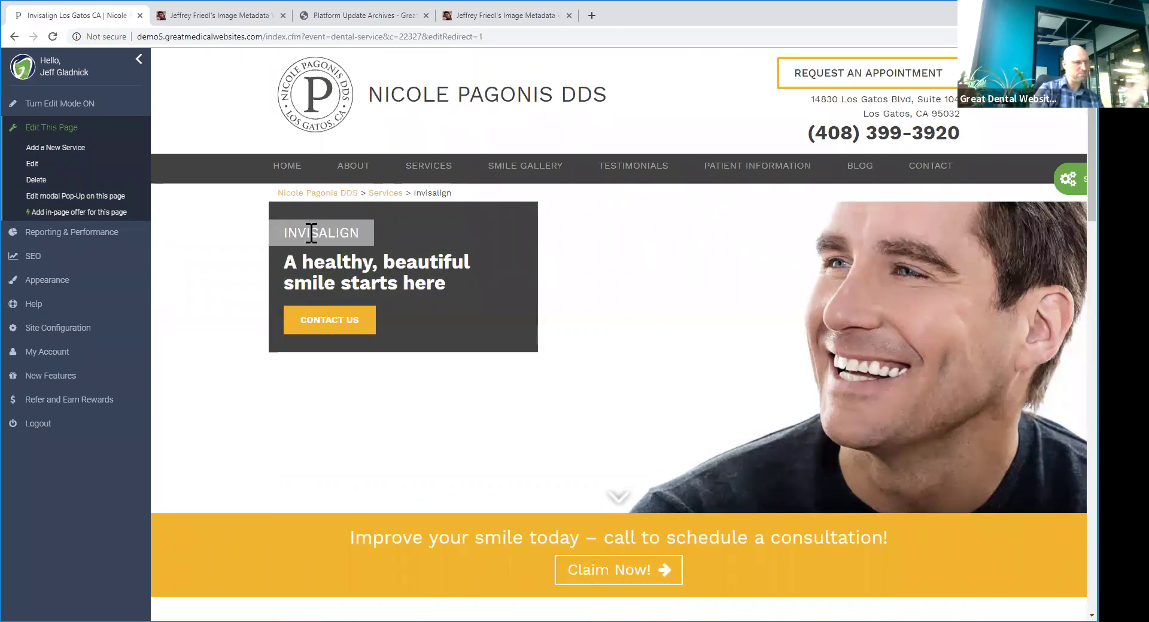
{"action": "scroll", "coordinate": [383, 292], "scroll_direction": "down", "scroll_amount": 3}
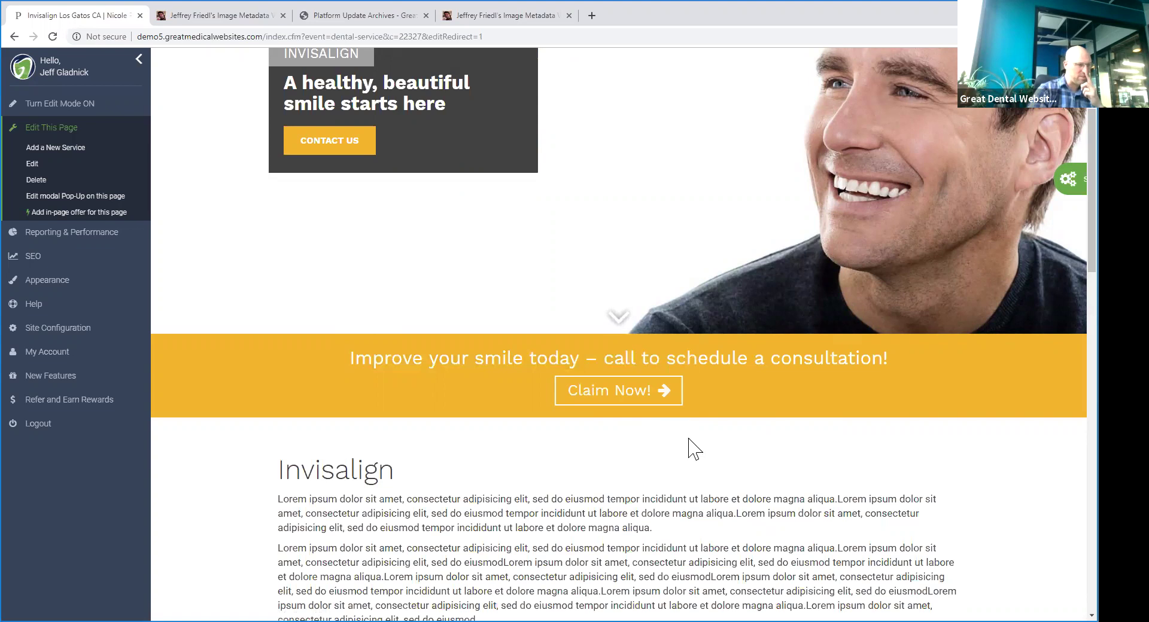
{"action": "scroll", "coordinate": [671, 432], "scroll_direction": "down", "scroll_amount": 5}
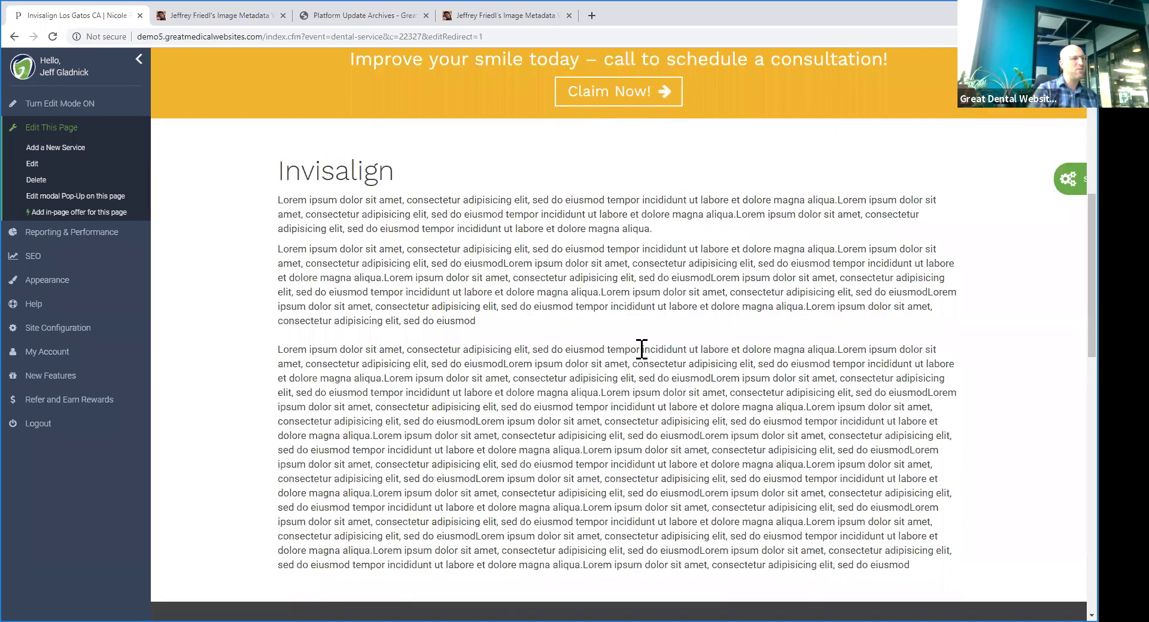
{"action": "left_click_drag", "start_coordinate": [642, 350], "coordinate": [608, 313]}
{"action": "scroll", "coordinate": [549, 244], "scroll_direction": "down", "scroll_amount": 3}
{"action": "left_click", "coordinate": [520, 303]}
{"action": "scroll", "coordinate": [542, 238], "scroll_direction": "up", "scroll_amount": 3}
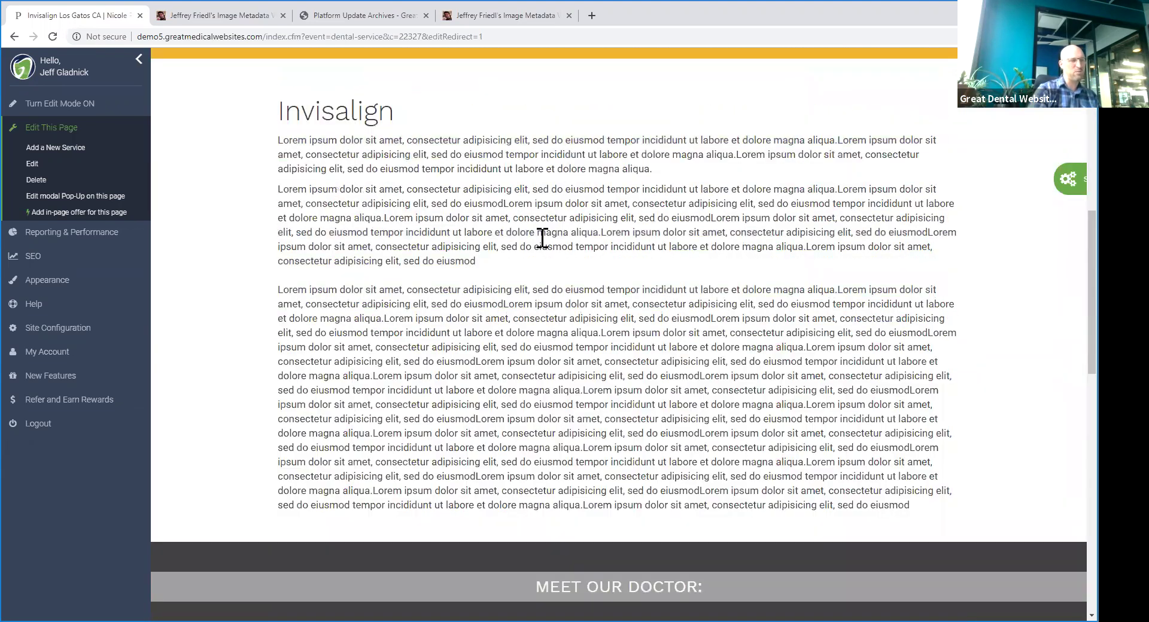
{"action": "scroll", "coordinate": [461, 263], "scroll_direction": "down", "scroll_amount": 8}
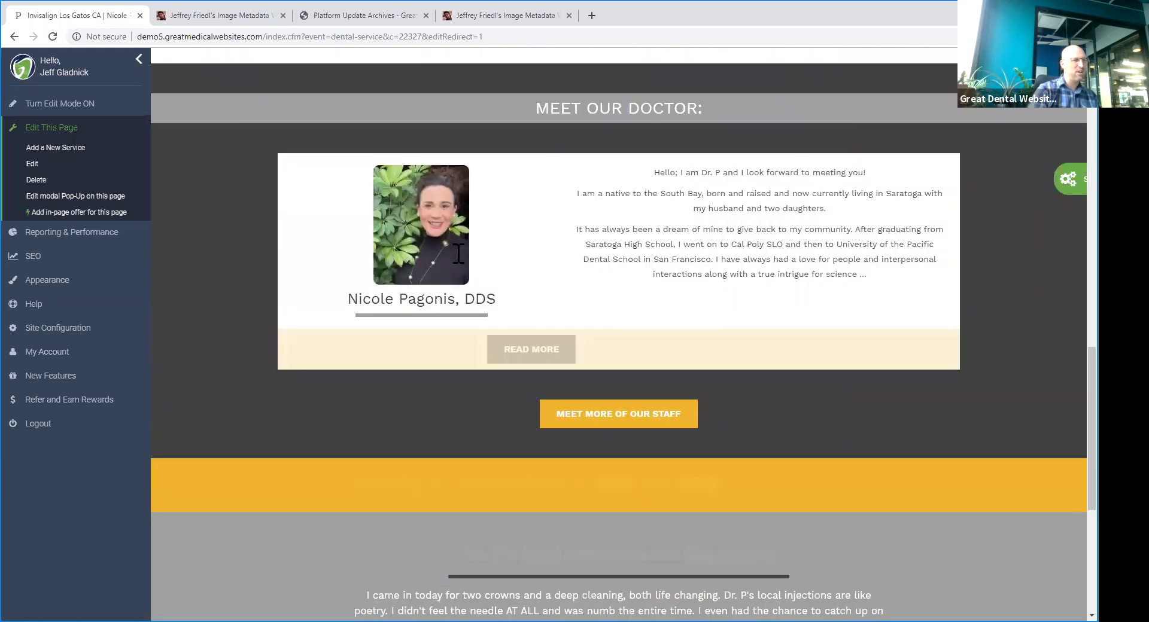
{"action": "scroll", "coordinate": [527, 258], "scroll_direction": "down", "scroll_amount": 2}
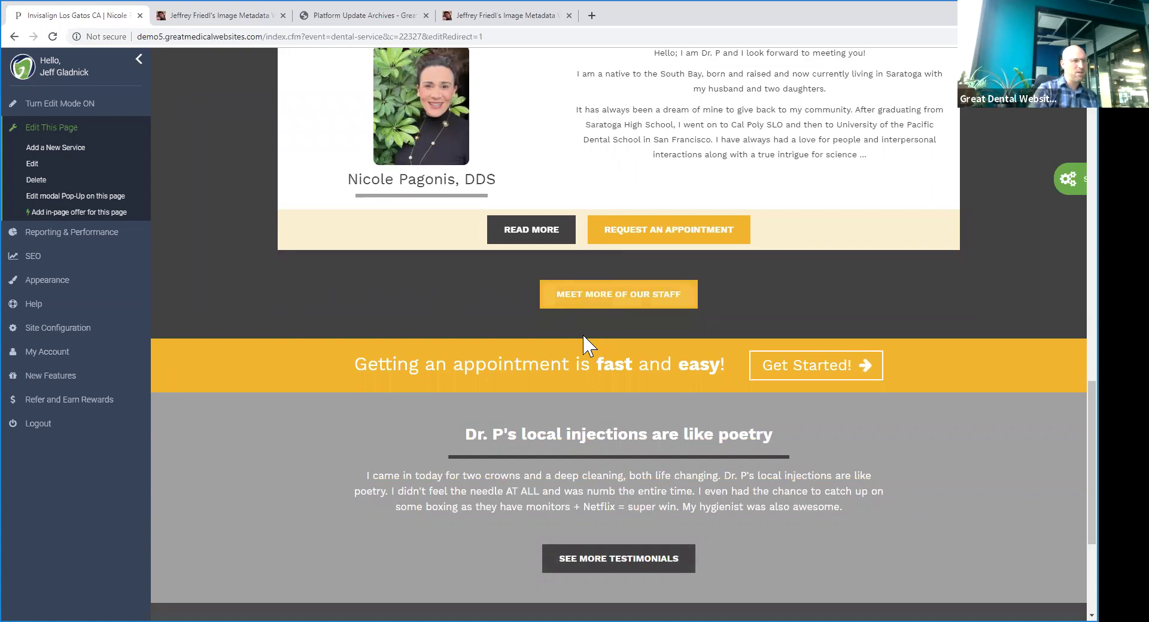
{"action": "scroll", "coordinate": [569, 317], "scroll_direction": "down", "scroll_amount": 3}
{"action": "left_click_drag", "start_coordinate": [458, 240], "coordinate": [818, 395]}
{"action": "left_click", "coordinate": [784, 371]}
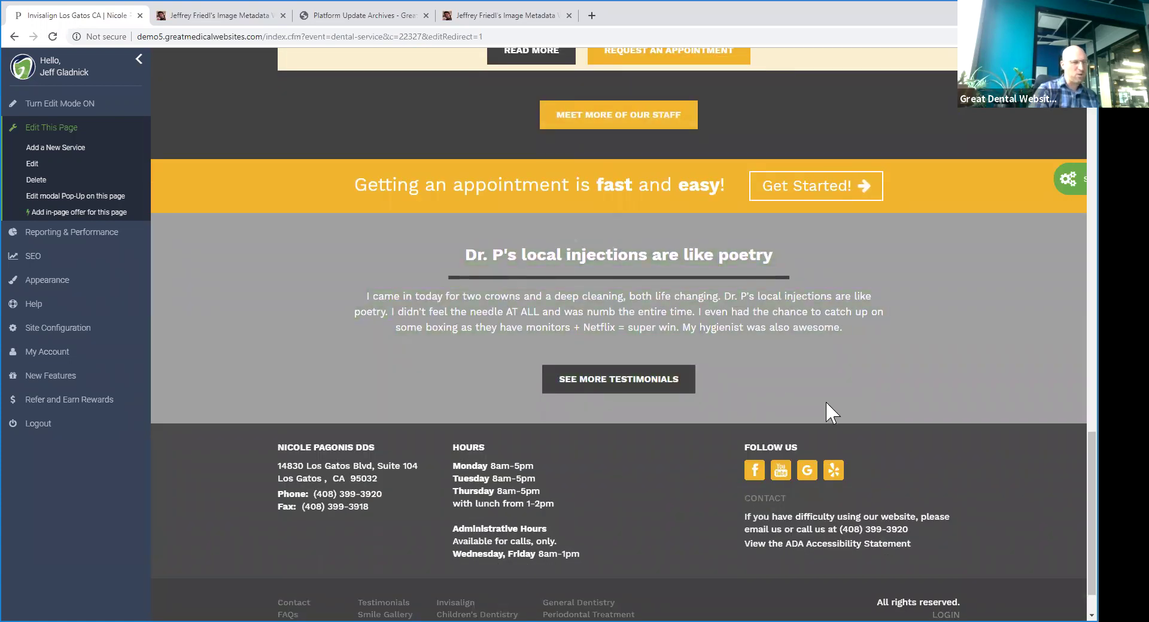
{"action": "scroll", "coordinate": [822, 398], "scroll_direction": "up", "scroll_amount": 10}
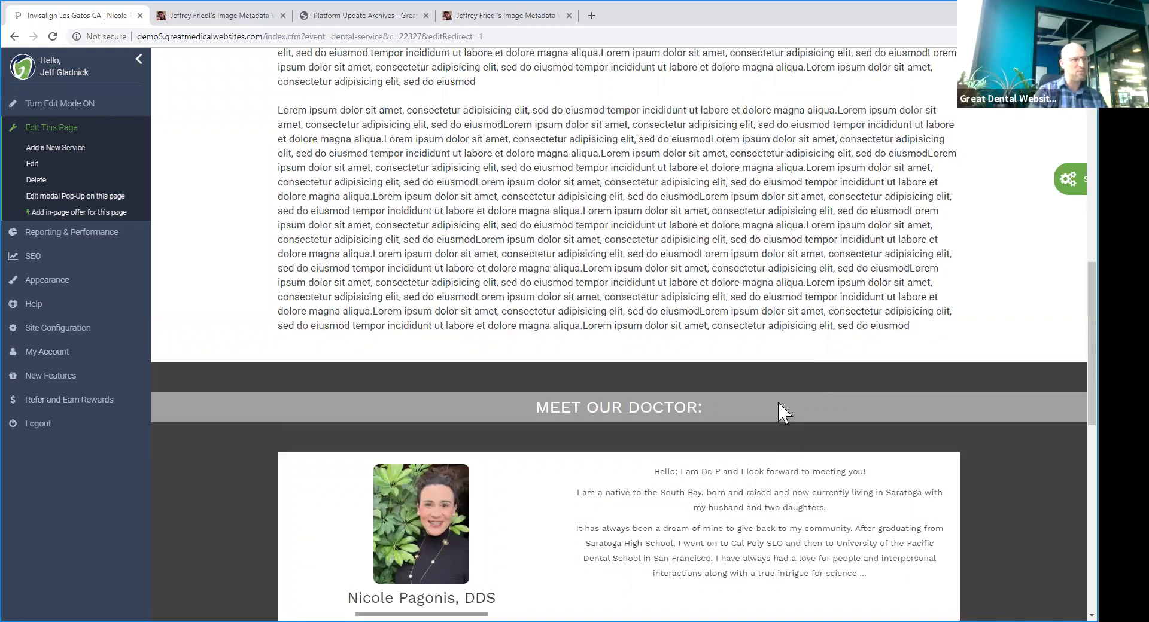
{"action": "scroll", "coordinate": [777, 400], "scroll_direction": "up", "scroll_amount": 10}
{"action": "scroll", "coordinate": [673, 340], "scroll_direction": "up", "scroll_amount": 2}
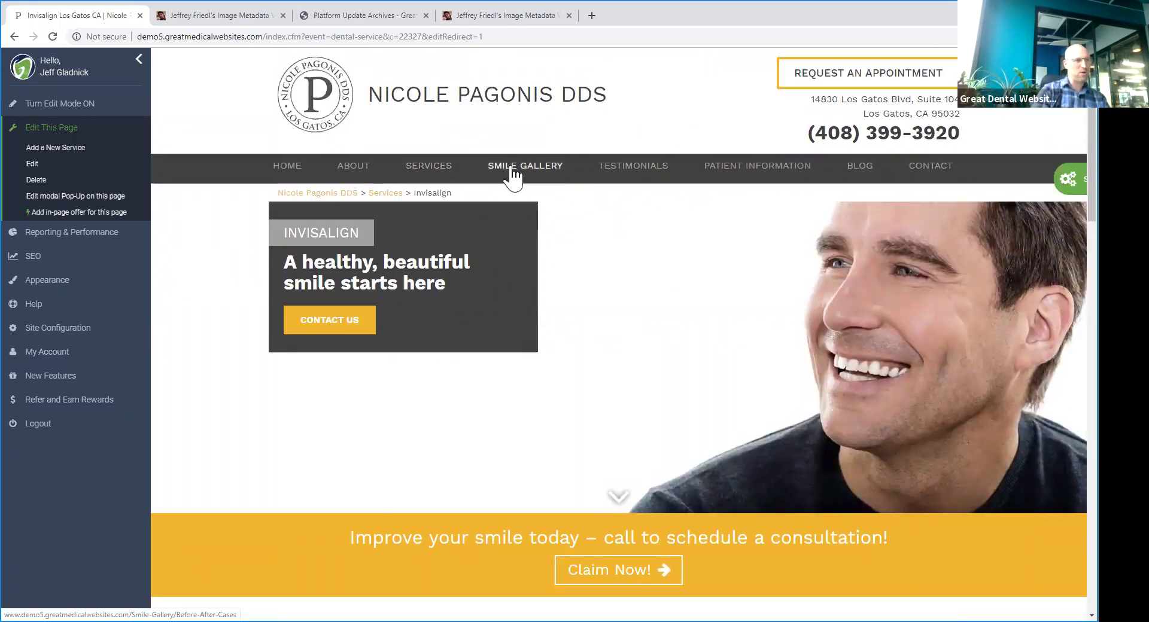
- Open the orthodontist's staff profile for editing from the Our Team page
{"action": "mouse_move", "coordinate": [353, 170]}
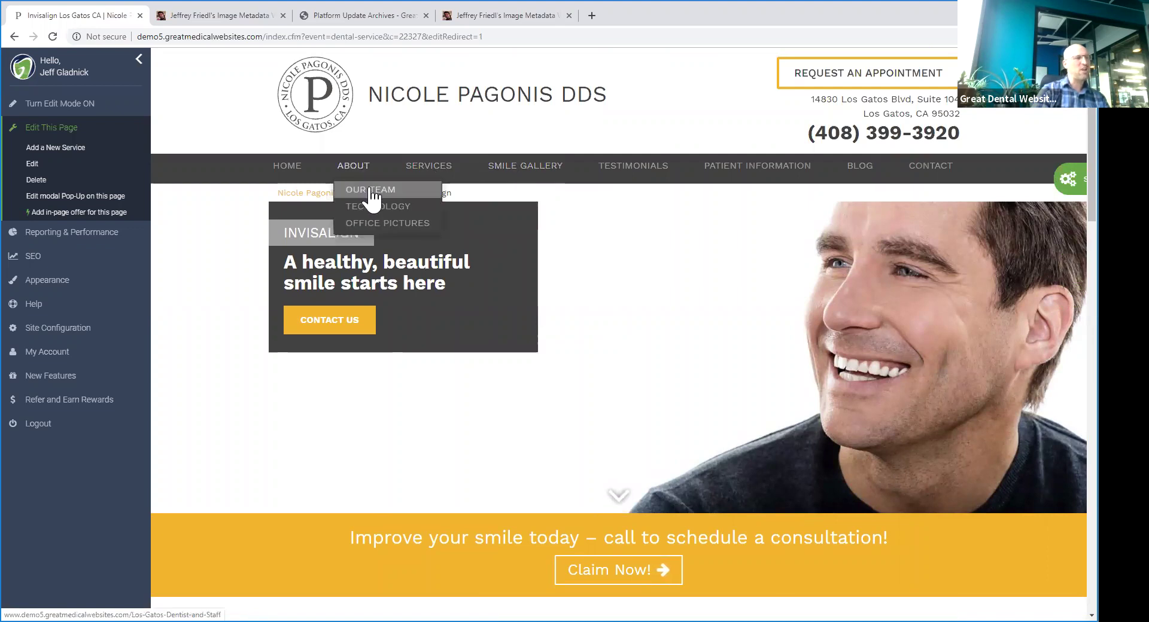
{"action": "left_click", "coordinate": [372, 192]}
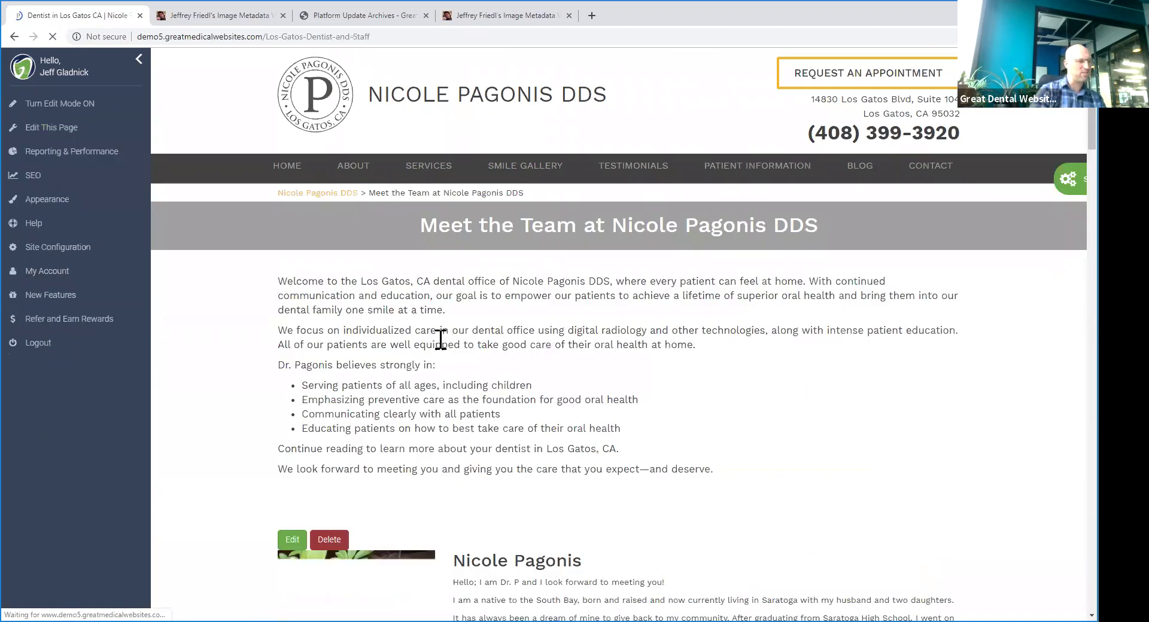
{"action": "scroll", "coordinate": [456, 349], "scroll_direction": "down", "scroll_amount": 7}
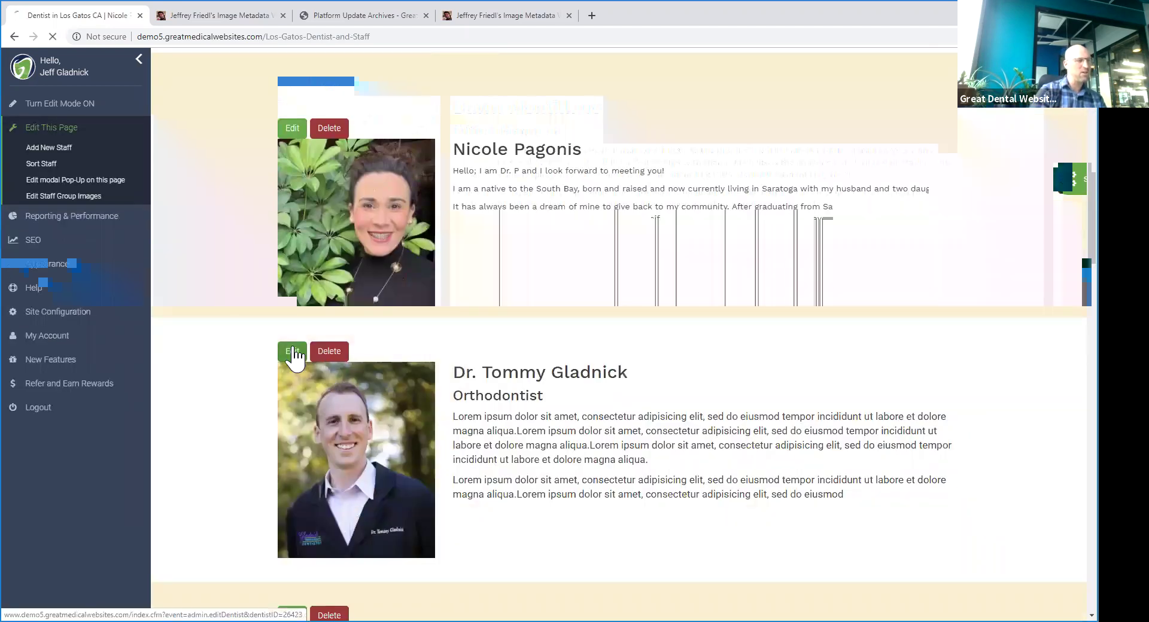
{"action": "left_click", "coordinate": [294, 353]}
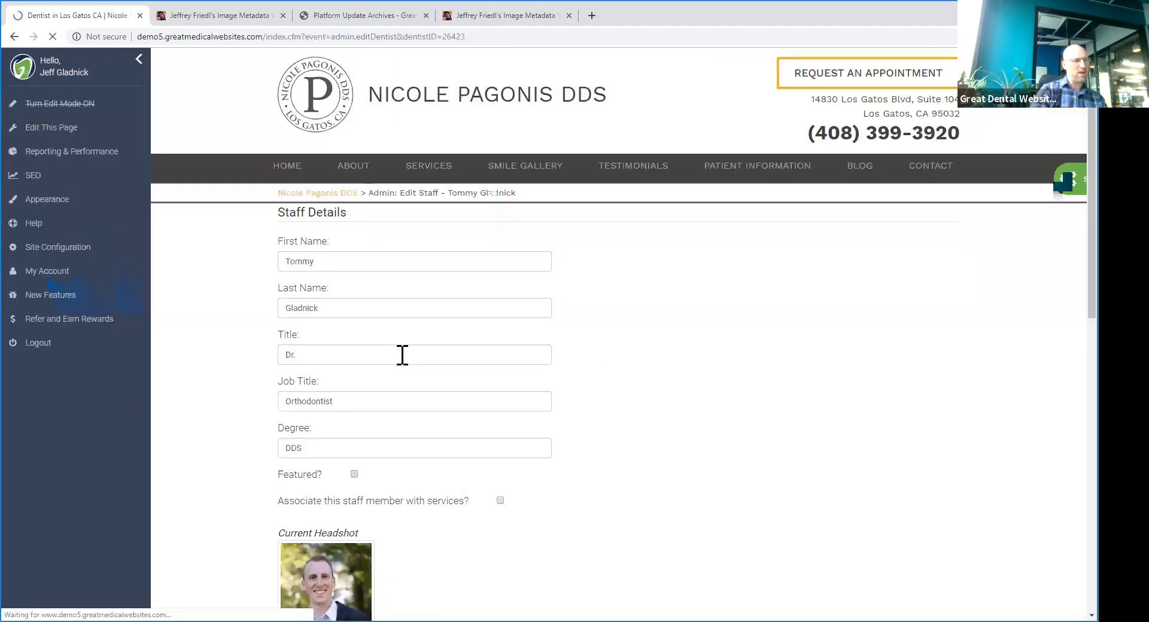
{"action": "scroll", "coordinate": [323, 251], "scroll_direction": "down", "scroll_amount": 2}
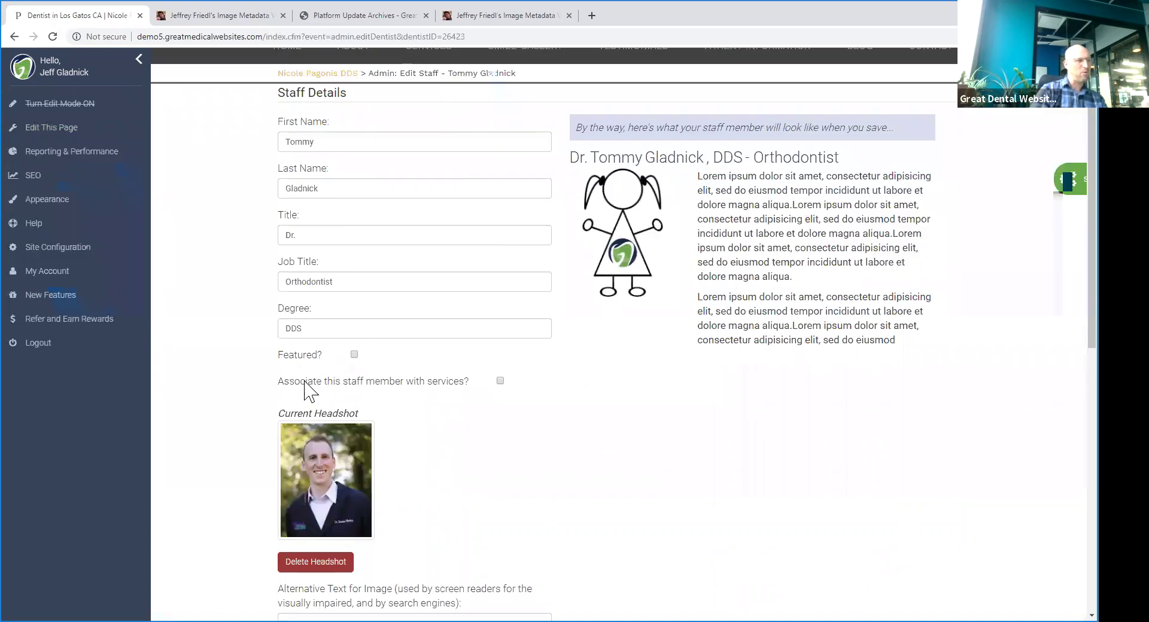
{"action": "left_click_drag", "start_coordinate": [277, 383], "coordinate": [462, 383]}
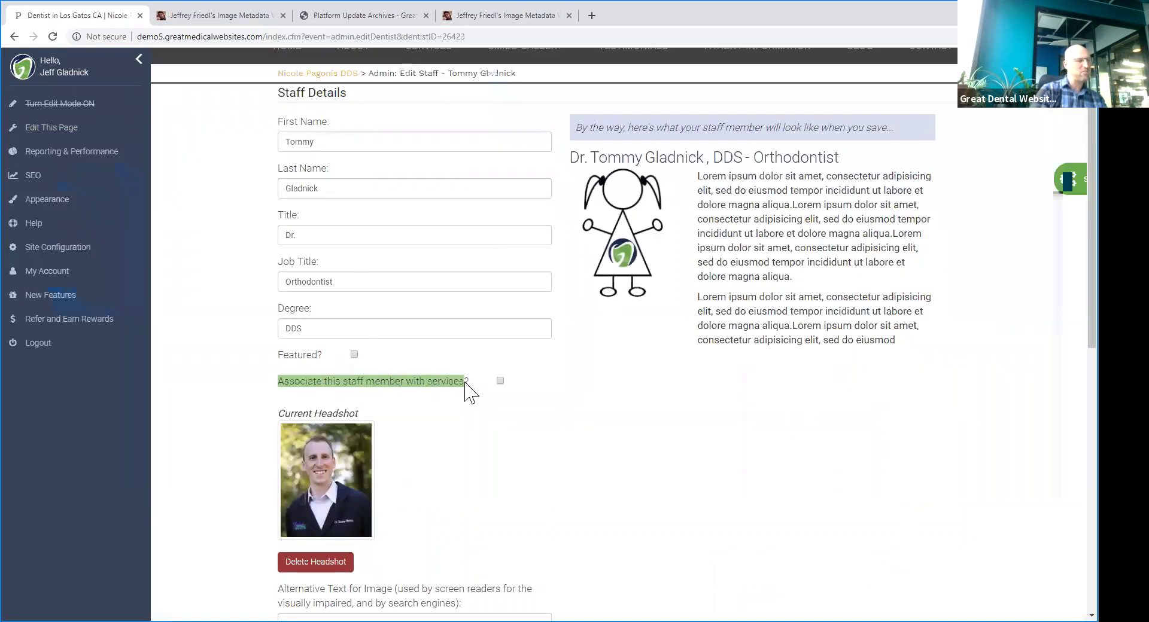
- Enable service association, link the profile to Invisalign only, and save it
{"action": "left_click", "coordinate": [501, 382]}
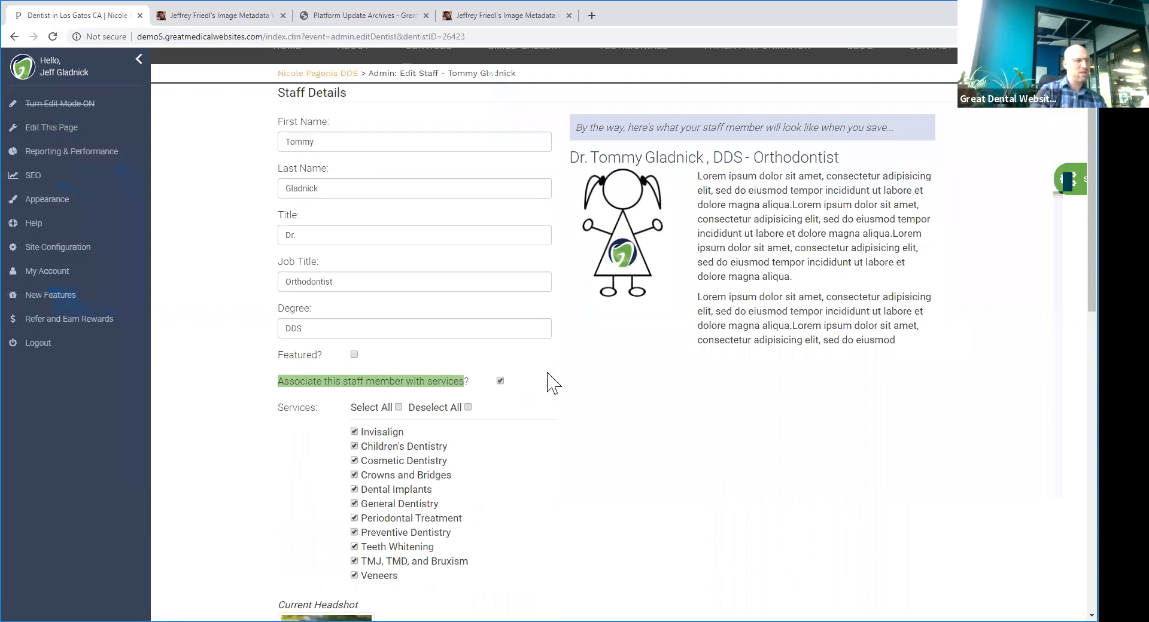
{"action": "scroll", "coordinate": [449, 347], "scroll_direction": "down", "scroll_amount": 2}
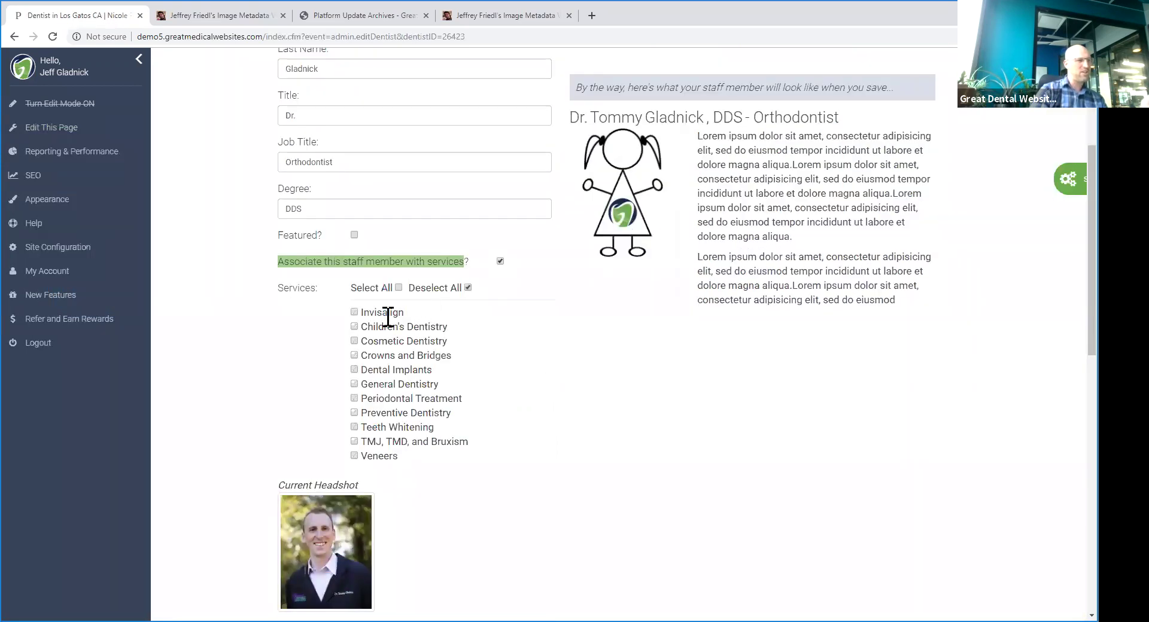
{"action": "left_click", "coordinate": [353, 313]}
{"action": "scroll", "coordinate": [397, 436], "scroll_direction": "down", "scroll_amount": 6}
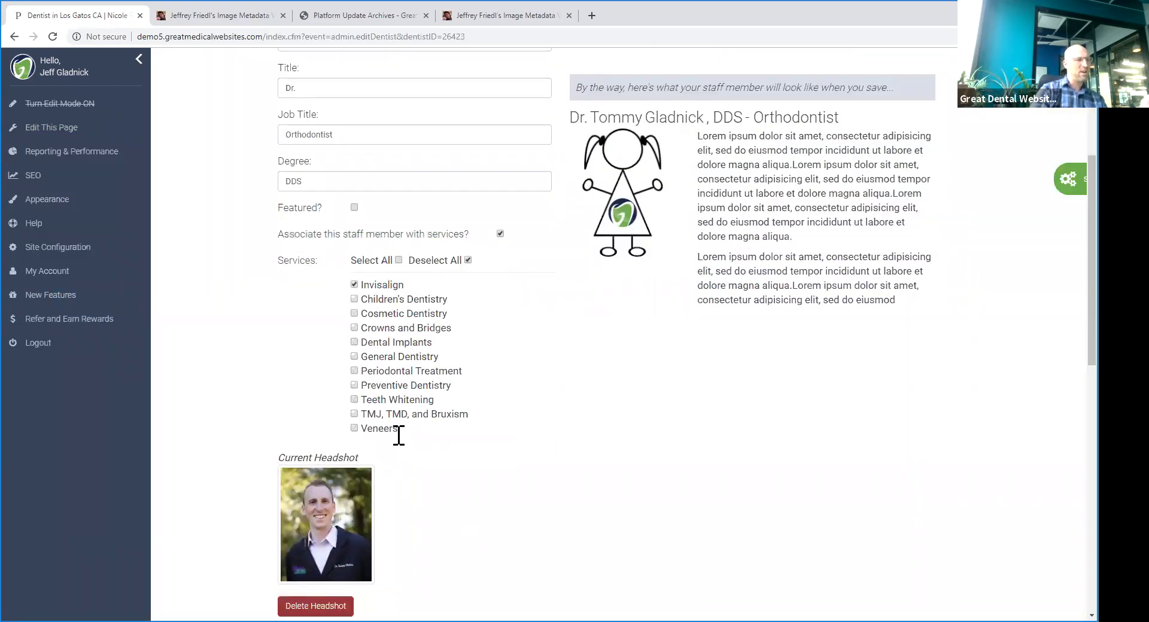
{"action": "scroll", "coordinate": [429, 363], "scroll_direction": "down", "scroll_amount": 6}
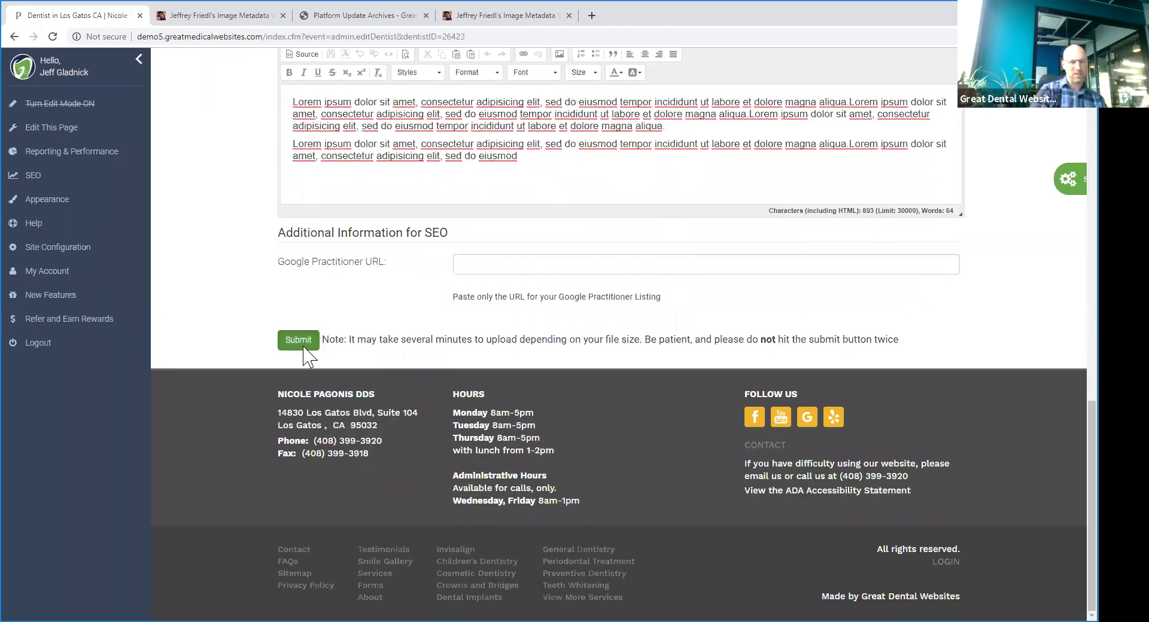
{"action": "left_click", "coordinate": [298, 339]}
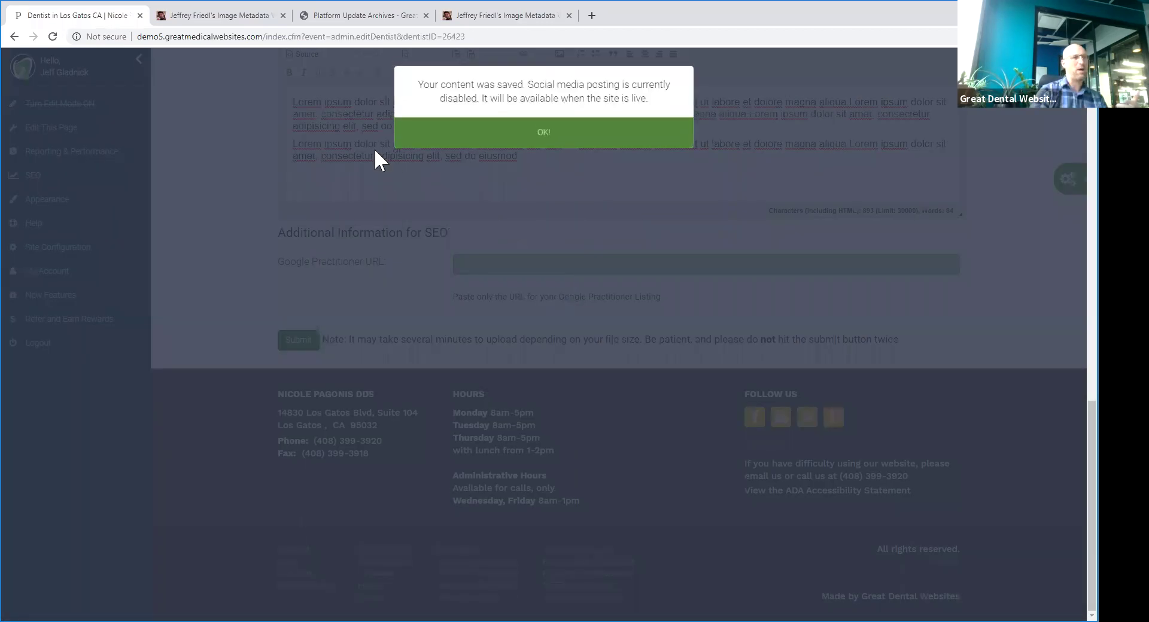
{"action": "left_click", "coordinate": [437, 140]}
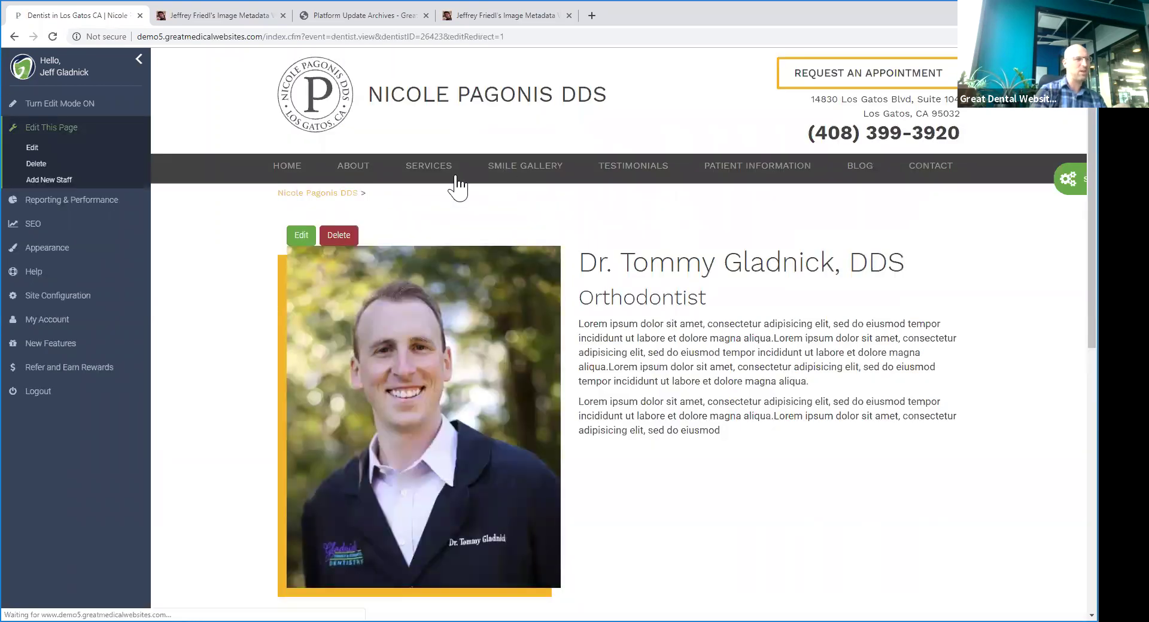
{"action": "mouse_move", "coordinate": [452, 183]}
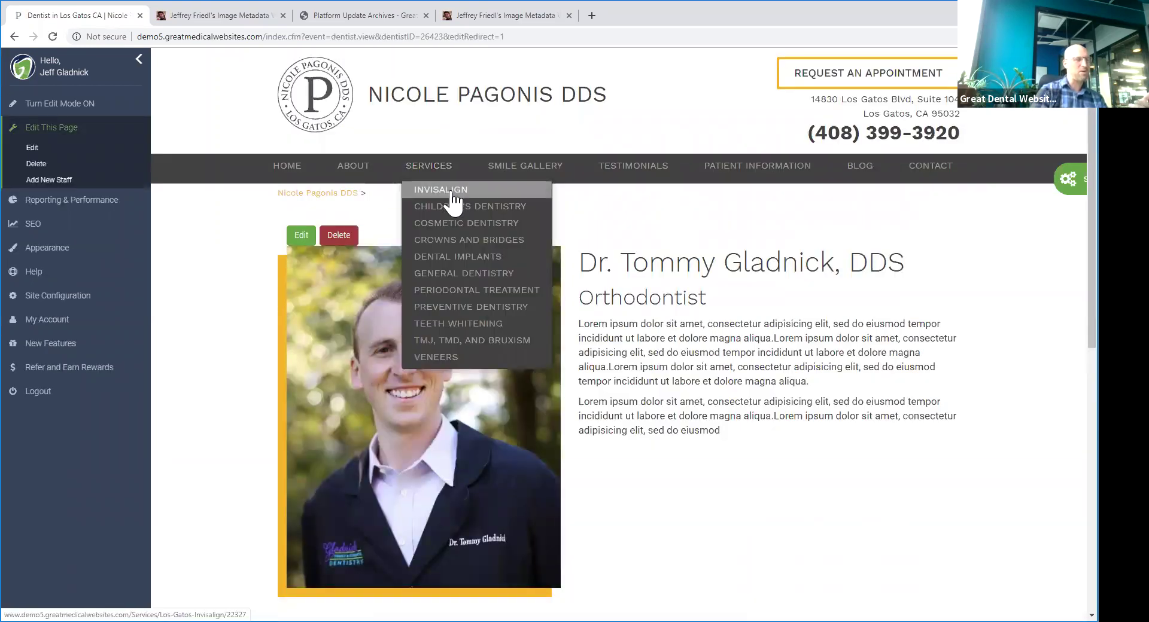
- Confirm the Invisalign page lists the orthodontist under Meet Our Doctor, then go to Smile Gallery
{"action": "left_click", "coordinate": [448, 193]}
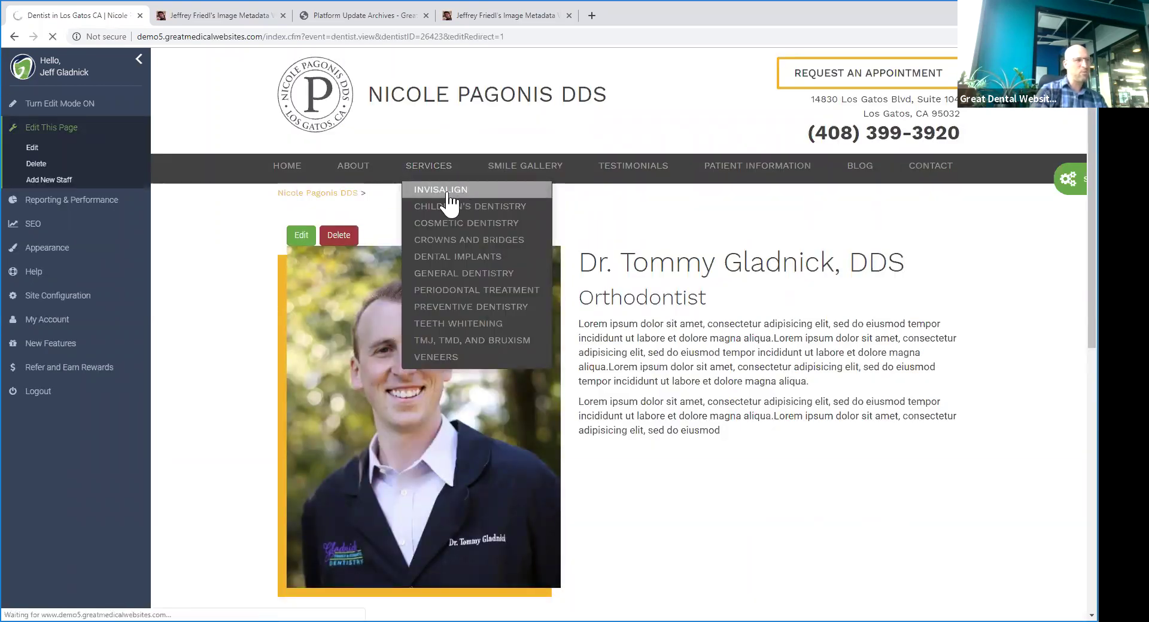
{"action": "scroll", "coordinate": [629, 312], "scroll_direction": "down", "scroll_amount": 10}
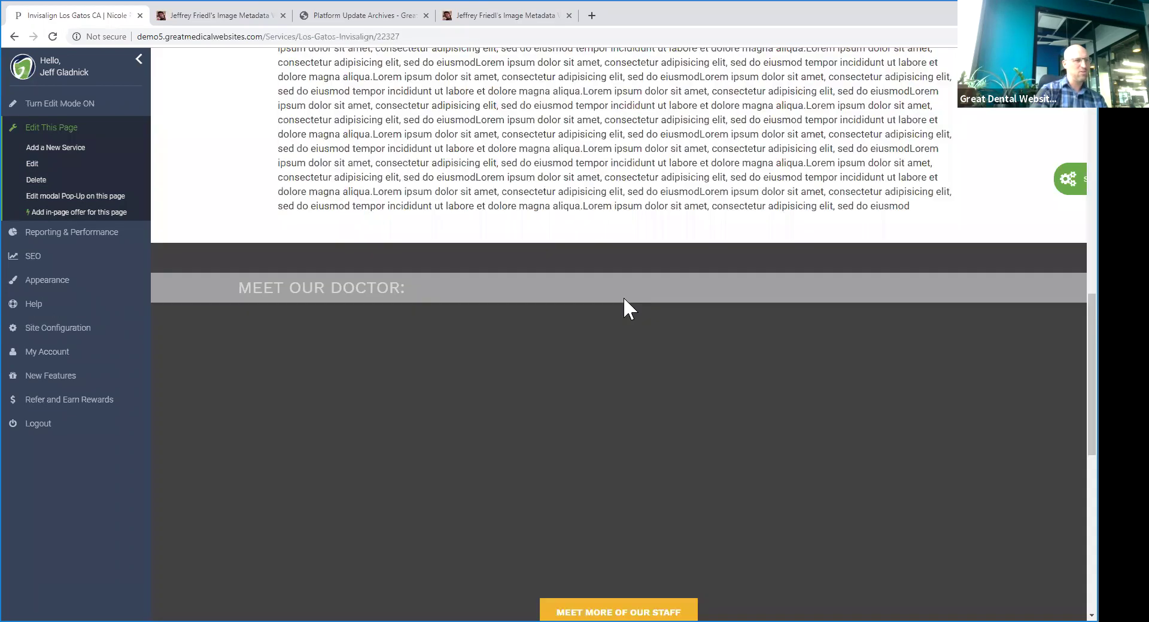
{"action": "scroll", "coordinate": [628, 309], "scroll_direction": "down", "scroll_amount": 3}
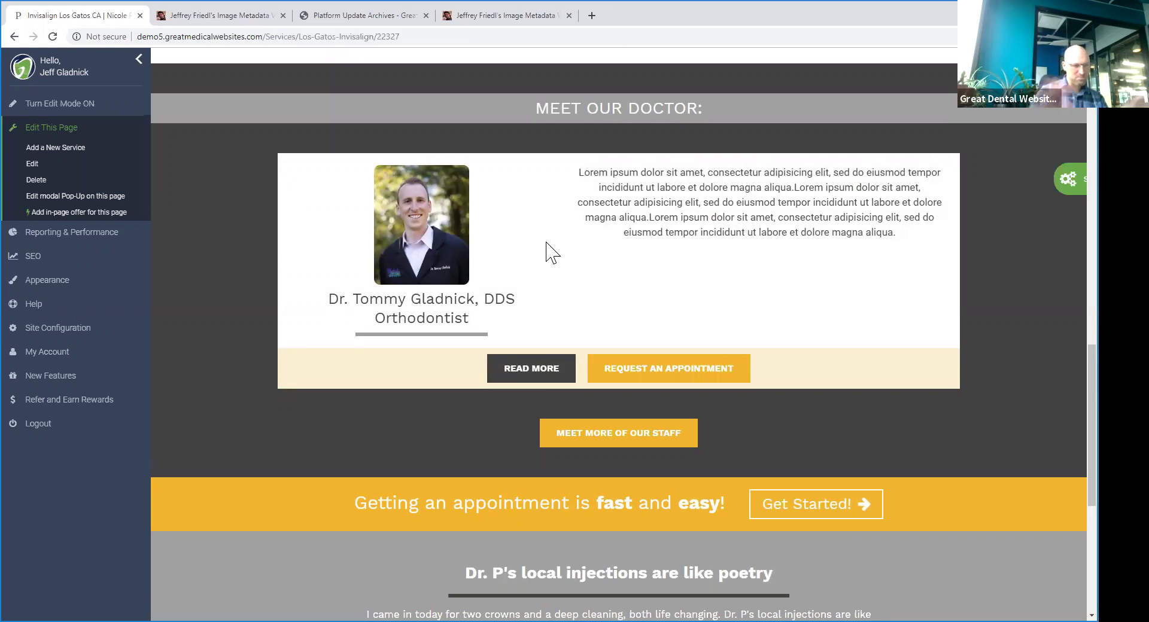
{"action": "scroll", "coordinate": [547, 243], "scroll_direction": "up", "scroll_amount": 15}
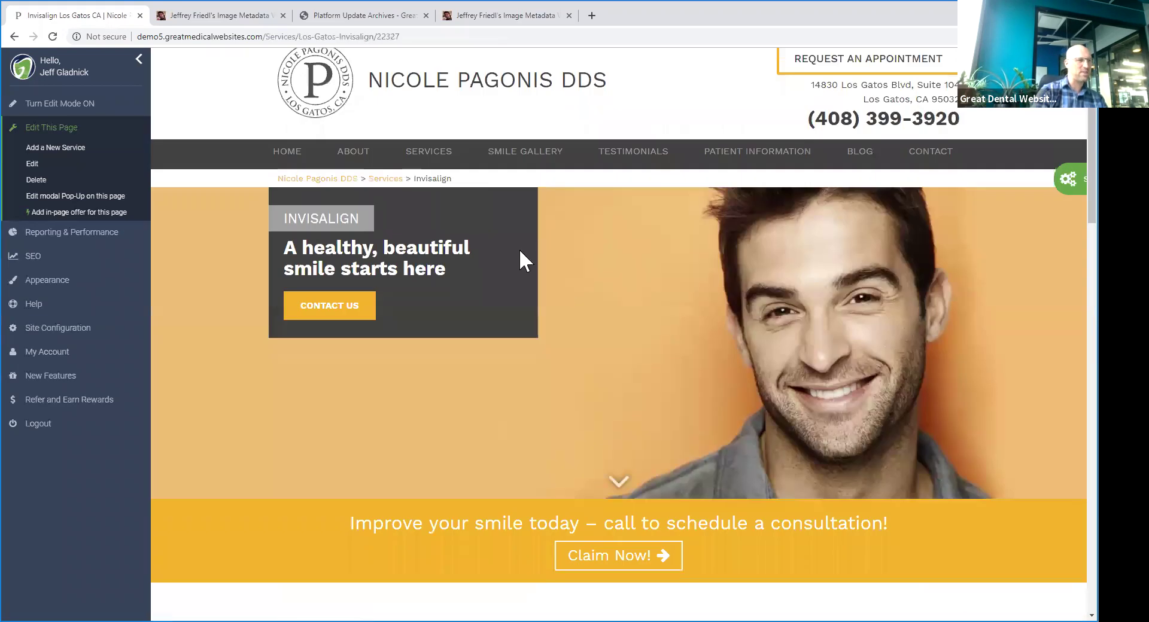
{"action": "scroll", "coordinate": [518, 249], "scroll_direction": "down", "scroll_amount": 1}
{"action": "left_click", "coordinate": [523, 109]}
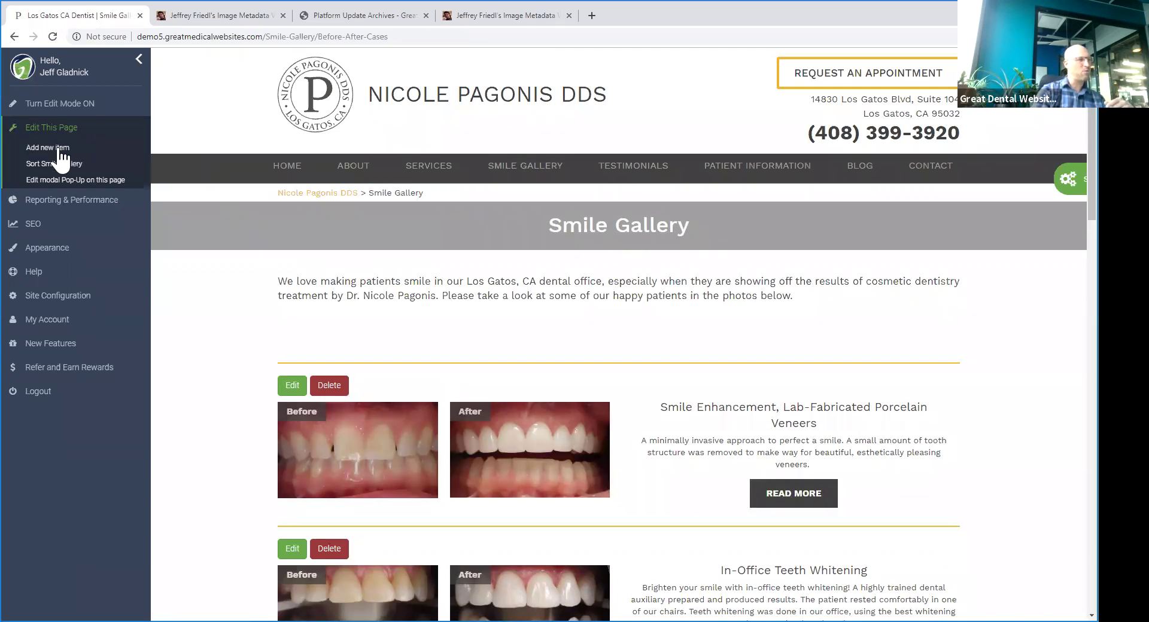
- Add a new gallery item titled 'Great smile transformation in only 6 months'
{"action": "mouse_move", "coordinate": [478, 167]}
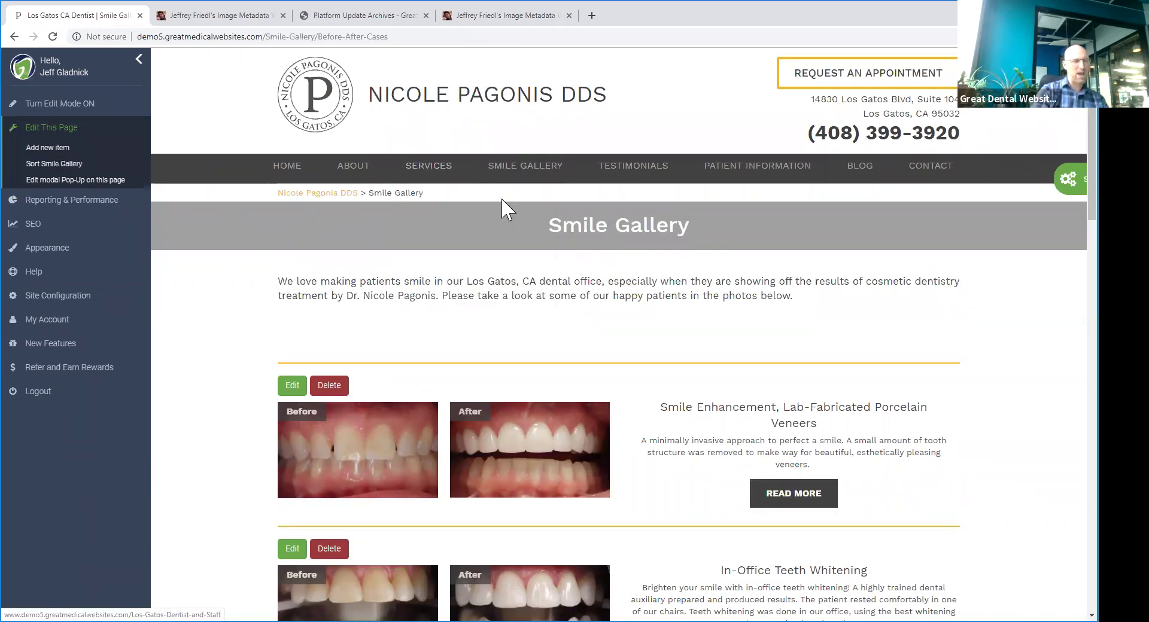
{"action": "left_click", "coordinate": [60, 149]}
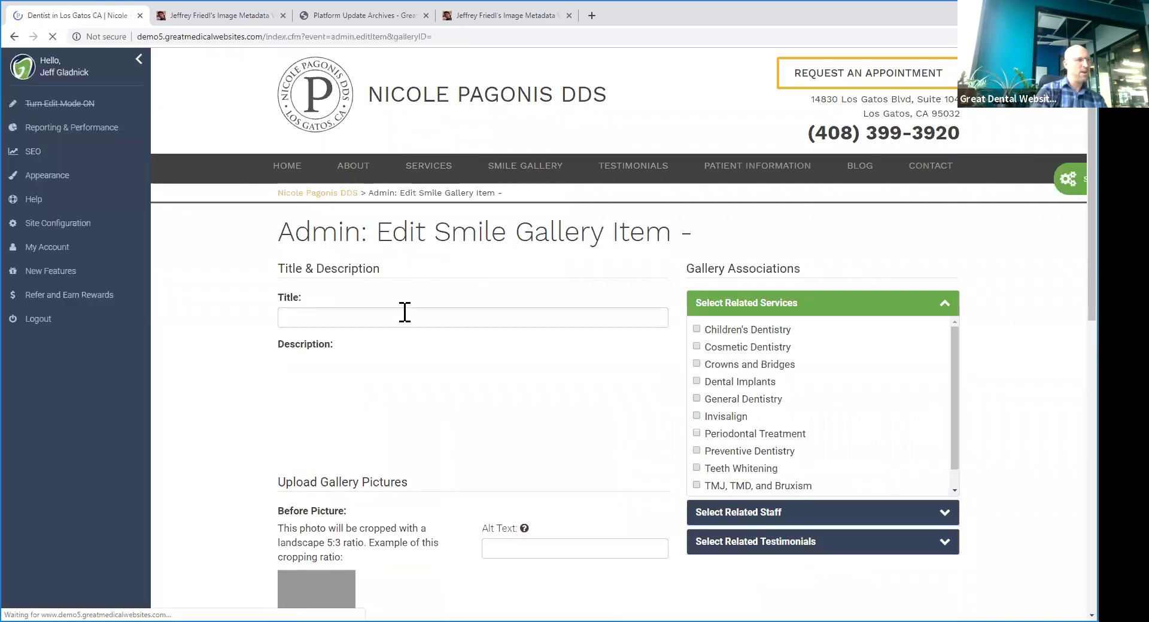
{"action": "left_click", "coordinate": [436, 315]}
{"action": "type", "text": "G"}
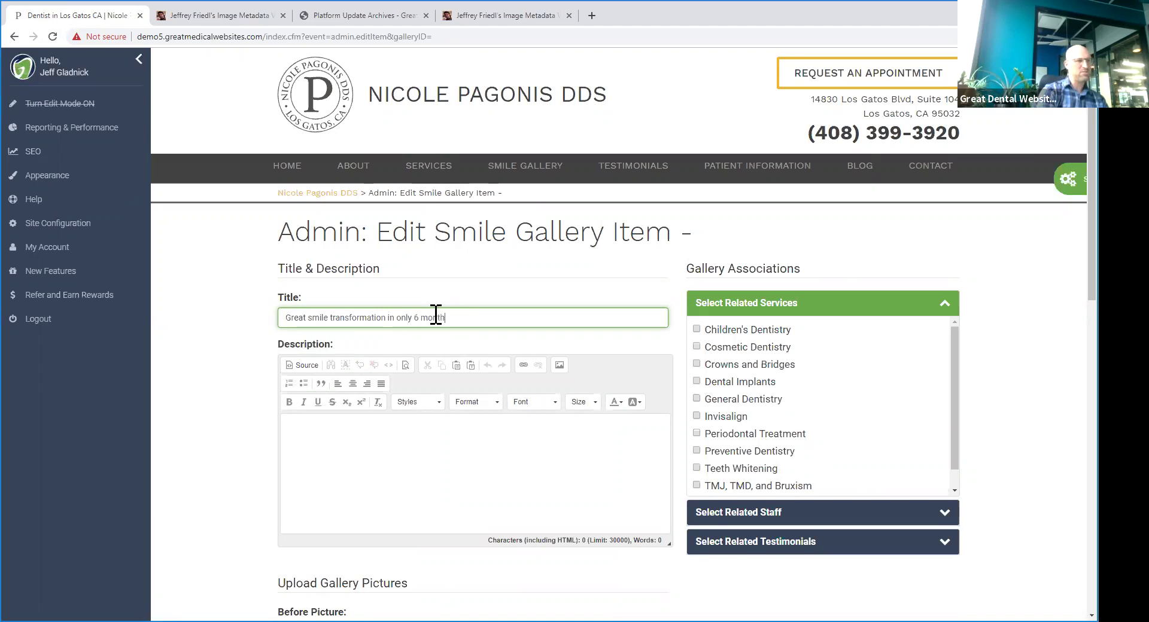
- Fill the description with lorem ipsum paragraphs and tick Invisalign as the related service
{"action": "left_click", "coordinate": [550, 466]}
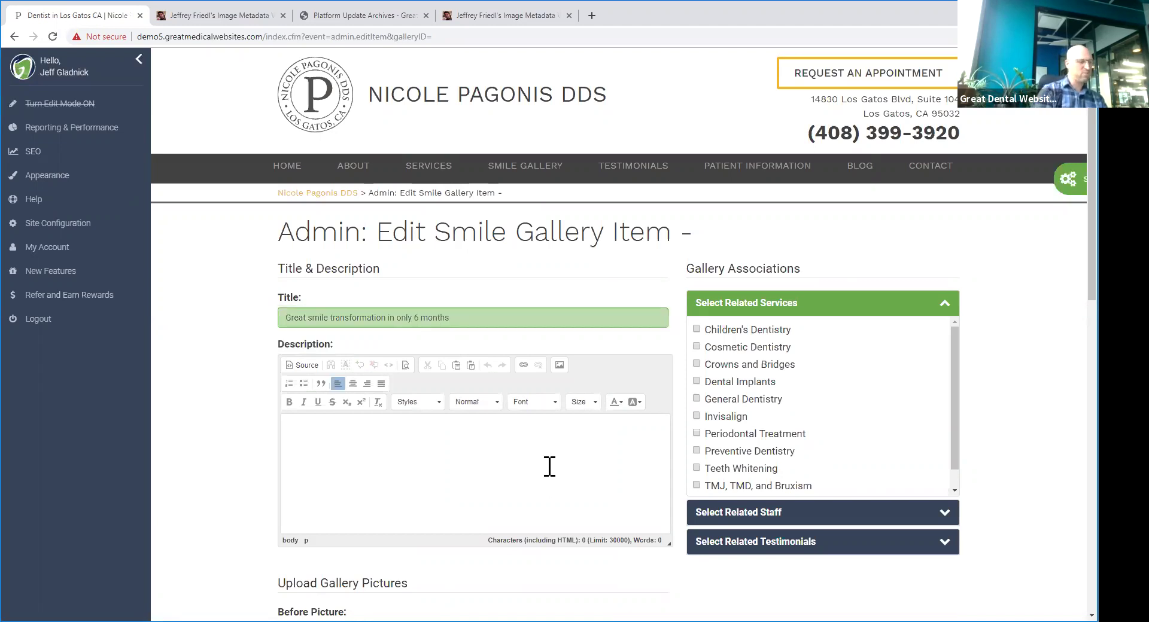
{"action": "type", "text": "Lorem ipsum dolor sit amet, consectetur adipisicing elit, sed do eiusmod tempor incididunt ut labore et dolore magna aliqua.Lorem ipsum dolor sit amet, consectetur adipisicing elit, sed do eiusmod"}
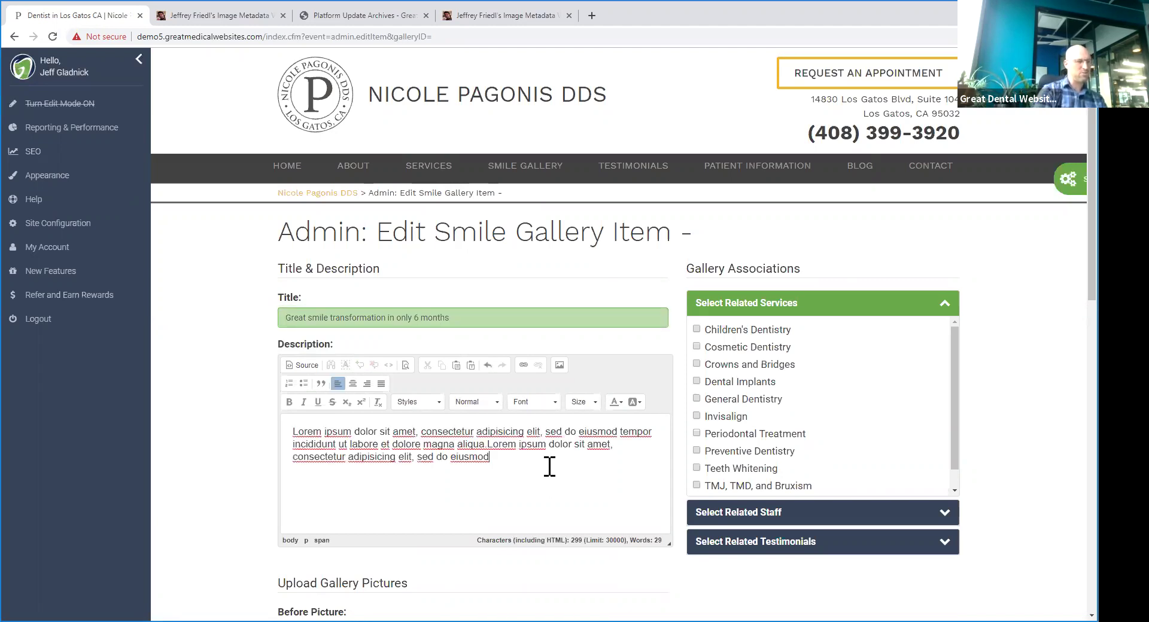
{"action": "type", "text": "Lorem ipsum dolor sit amet, consectetur adipisicing elit, sed do eiusmod tempor incididunt ut labore et dolore magna aliqua.Lorem ipsum dolor sit amet, consectetur adipisicing elit, sed do eiusmod"}
{"action": "key", "text": "Return"}
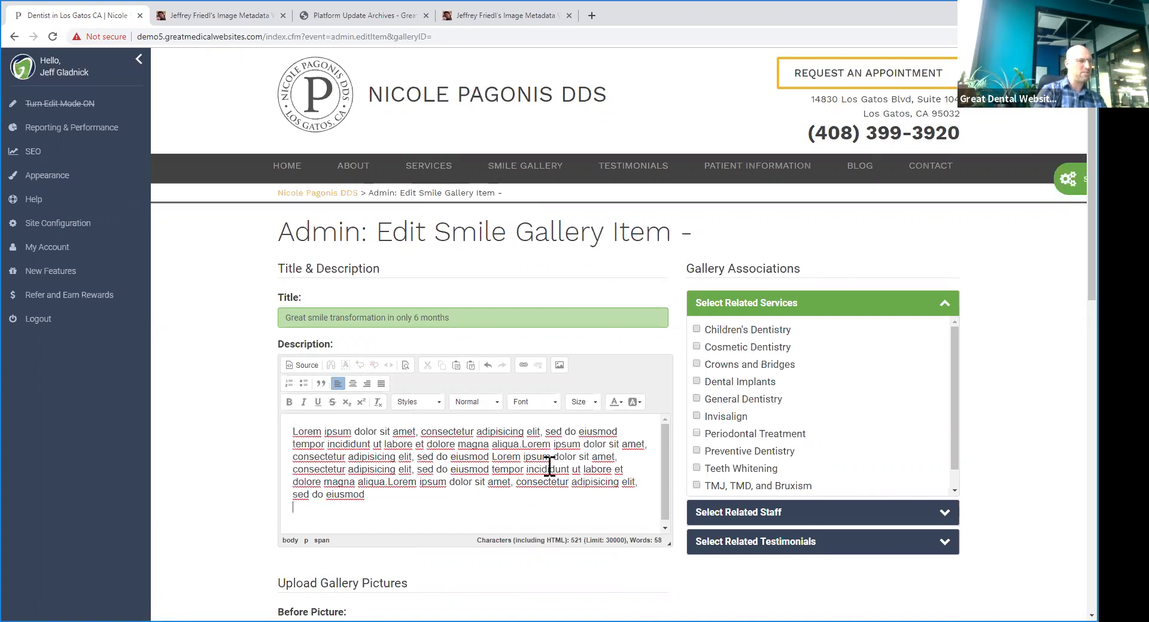
{"action": "type", "text": "Lorem ipsum dolor sit amet, consectetur adipisicing elit, sed do eiusmod tempor incididunt ut labore et dolore magna aliqua.Lorem ipsum dolor sit amet, consectetur adipisicing elit, sed do eiusmod"}
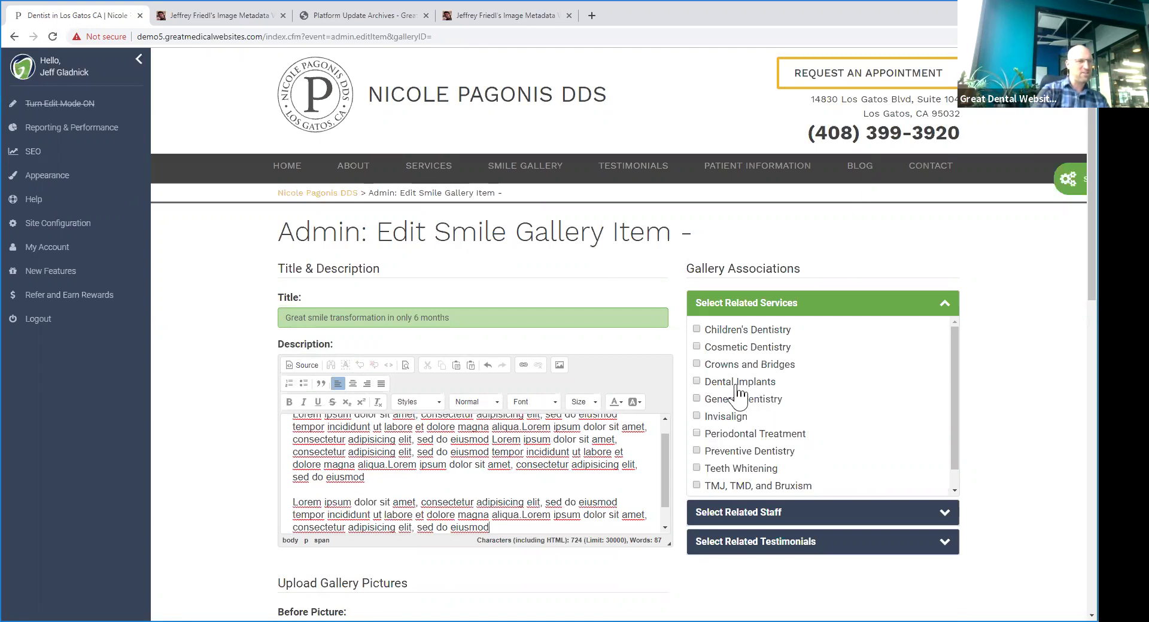
{"action": "left_click", "coordinate": [697, 416]}
{"action": "scroll", "coordinate": [772, 443], "scroll_direction": "down", "scroll_amount": 1}
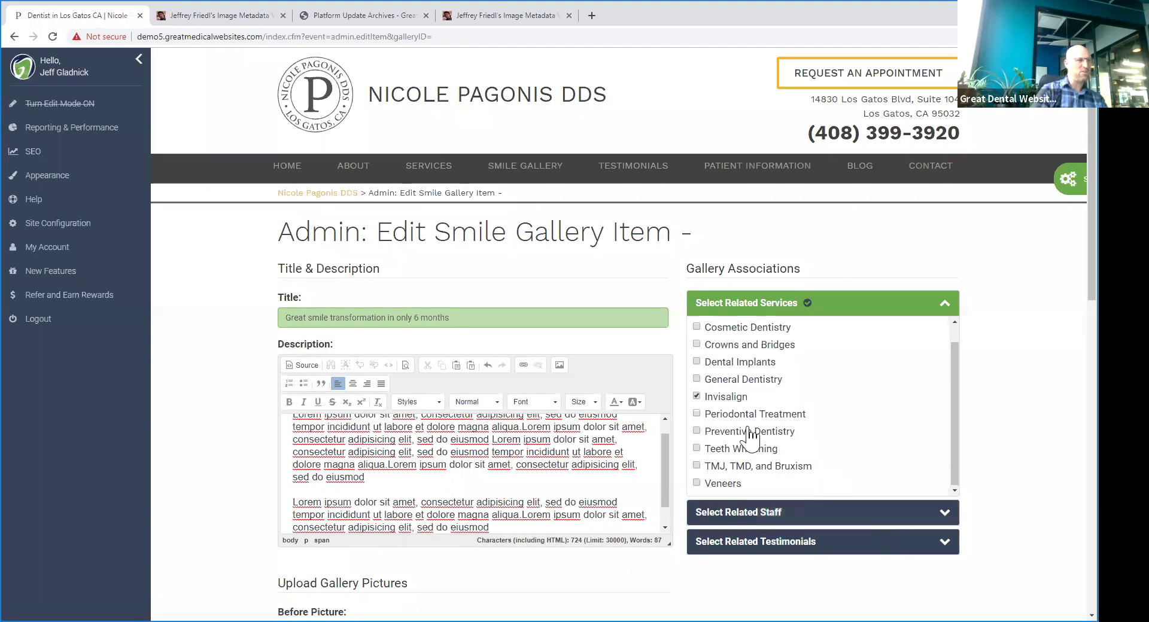
{"action": "scroll", "coordinate": [977, 466], "scroll_direction": "down", "scroll_amount": 2}
- Attach before-teeth.jpg as the Before Picture and after-teeth.jpg as the After Picture
{"action": "scroll", "coordinate": [479, 389], "scroll_direction": "down", "scroll_amount": 4}
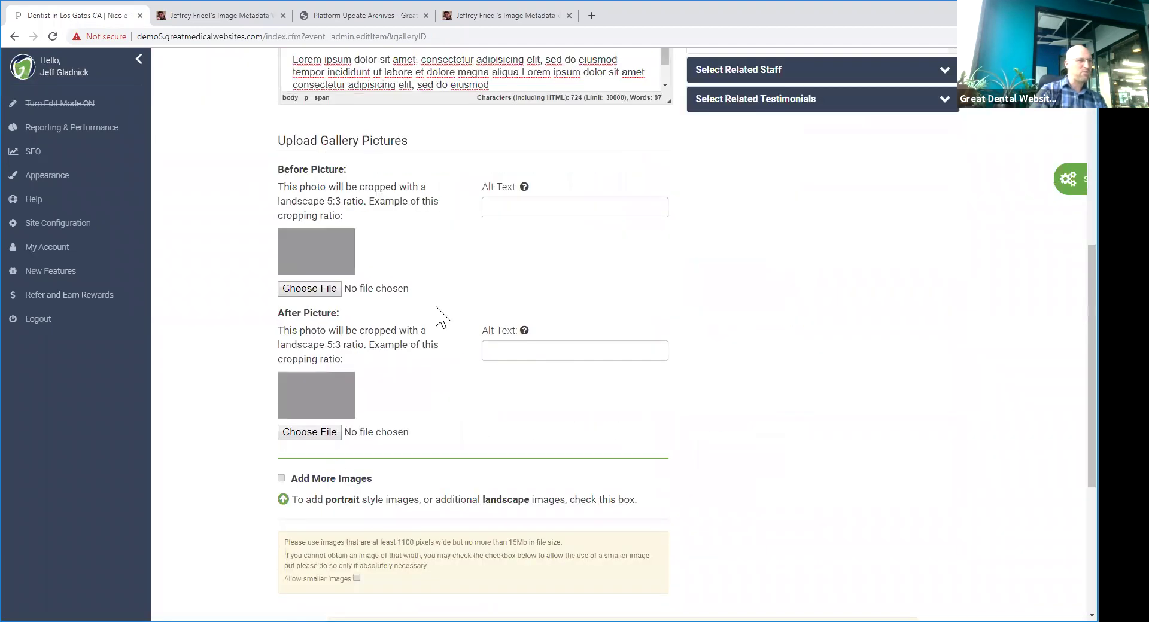
{"action": "scroll", "coordinate": [407, 288], "scroll_direction": "up", "scroll_amount": 1}
{"action": "left_click", "coordinate": [317, 349]}
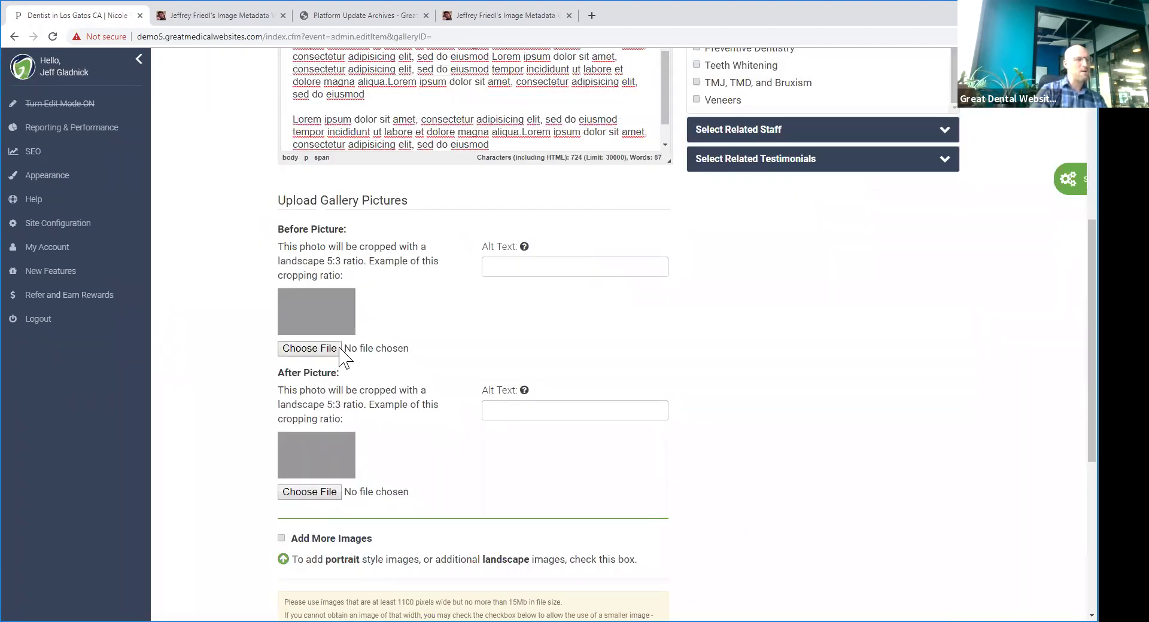
{"action": "left_click", "coordinate": [344, 113]}
{"action": "double_click", "coordinate": [344, 113]}
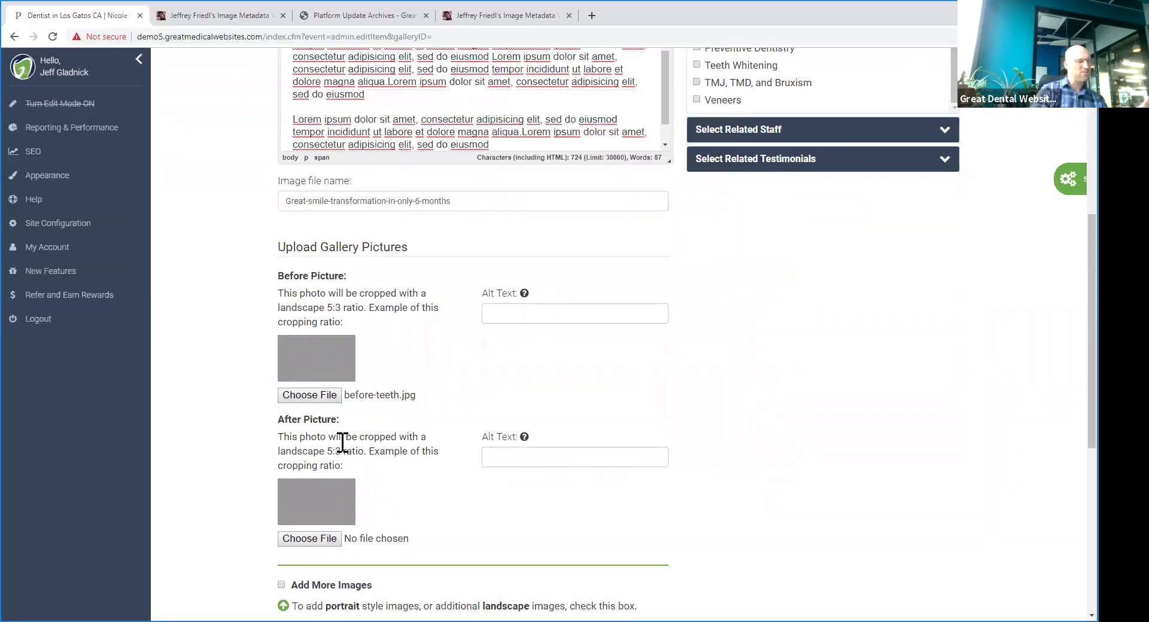
{"action": "left_click", "coordinate": [318, 537]}
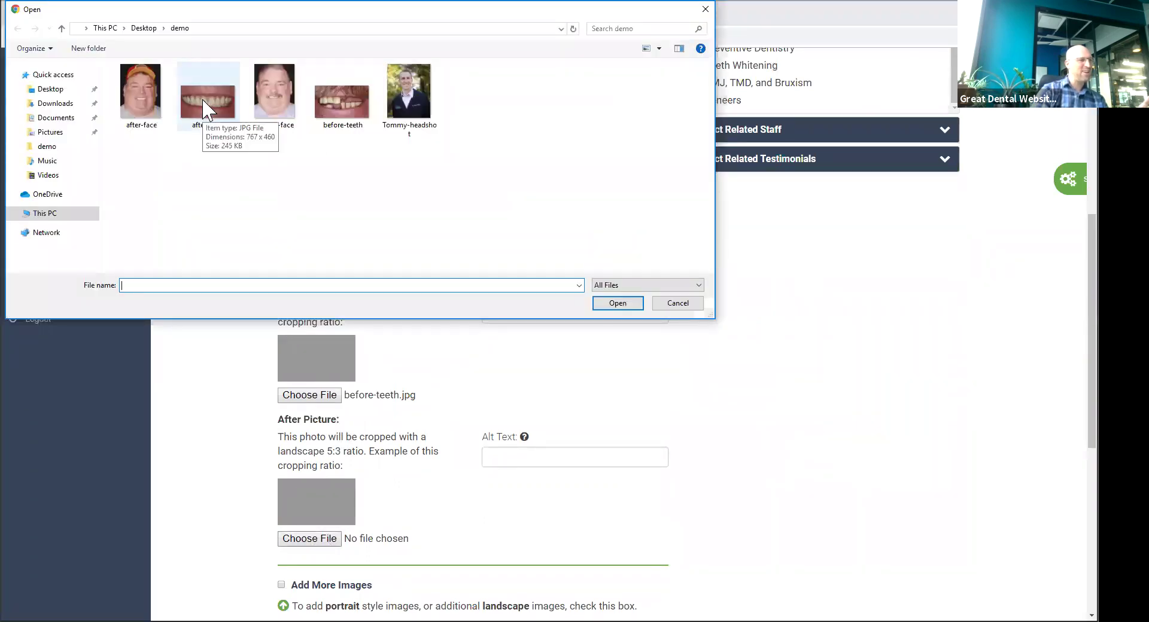
{"action": "double_click", "coordinate": [220, 111]}
- Tick Add More Images to reveal the extra before and after image slots
{"action": "scroll", "coordinate": [320, 307], "scroll_direction": "down", "scroll_amount": 5}
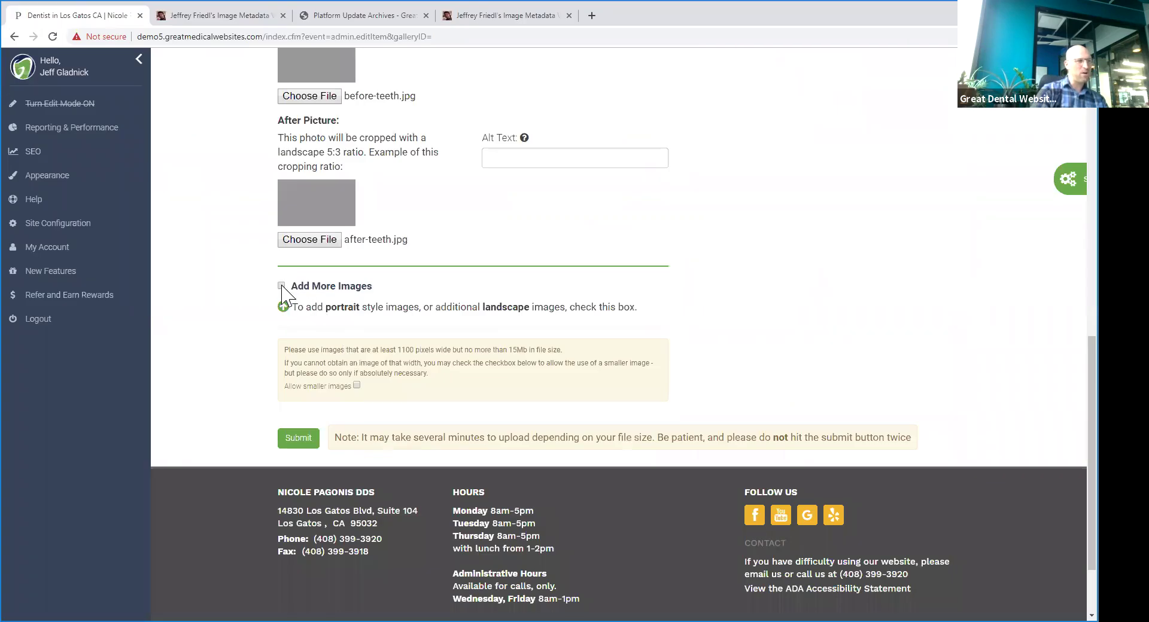
{"action": "left_click_drag", "start_coordinate": [342, 307], "coordinate": [570, 307]}
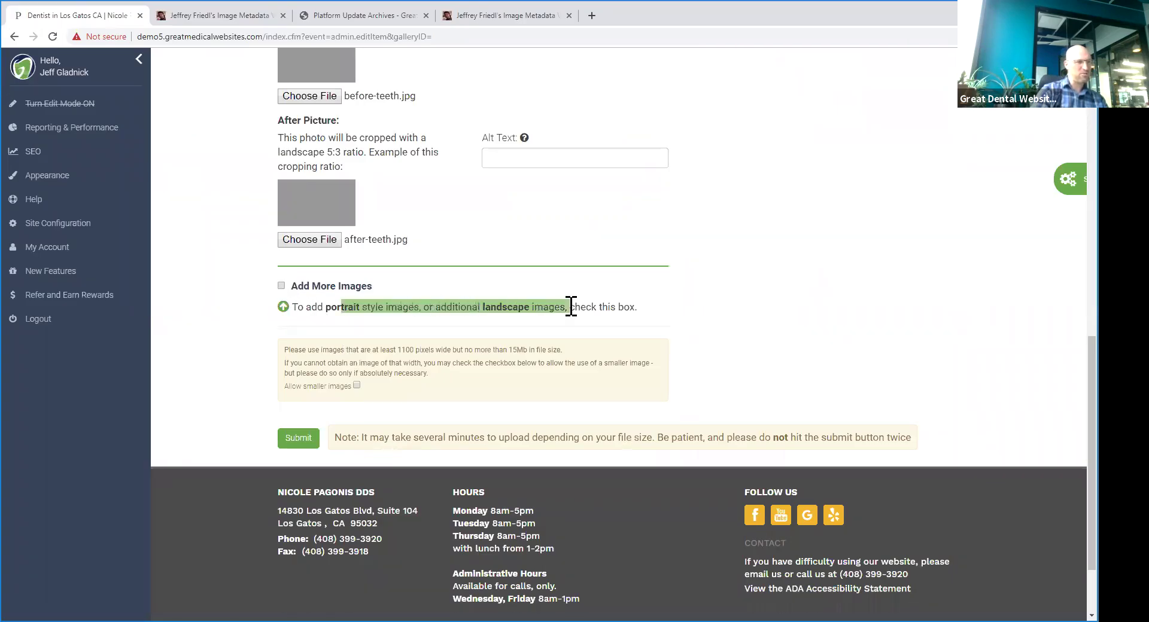
{"action": "left_click", "coordinate": [646, 320]}
{"action": "left_click", "coordinate": [281, 287]}
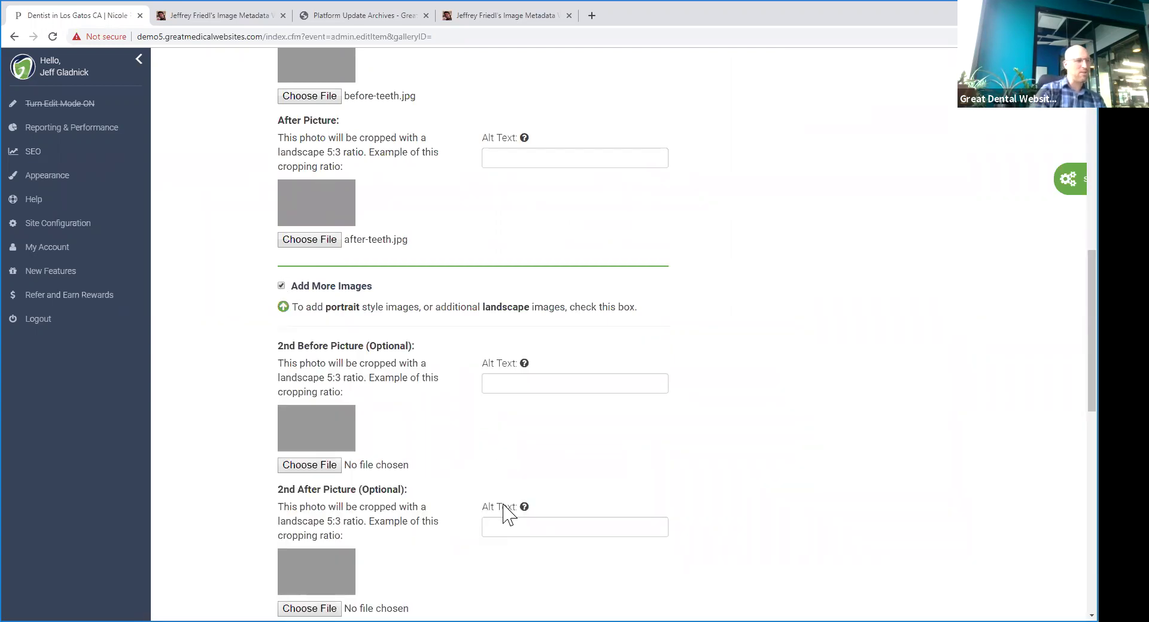
- Attach the before-teeth and after-teeth photos to the second before/after picture slots
{"action": "scroll", "coordinate": [390, 413], "scroll_direction": "down", "scroll_amount": 3}
{"action": "left_click", "coordinate": [326, 428]}
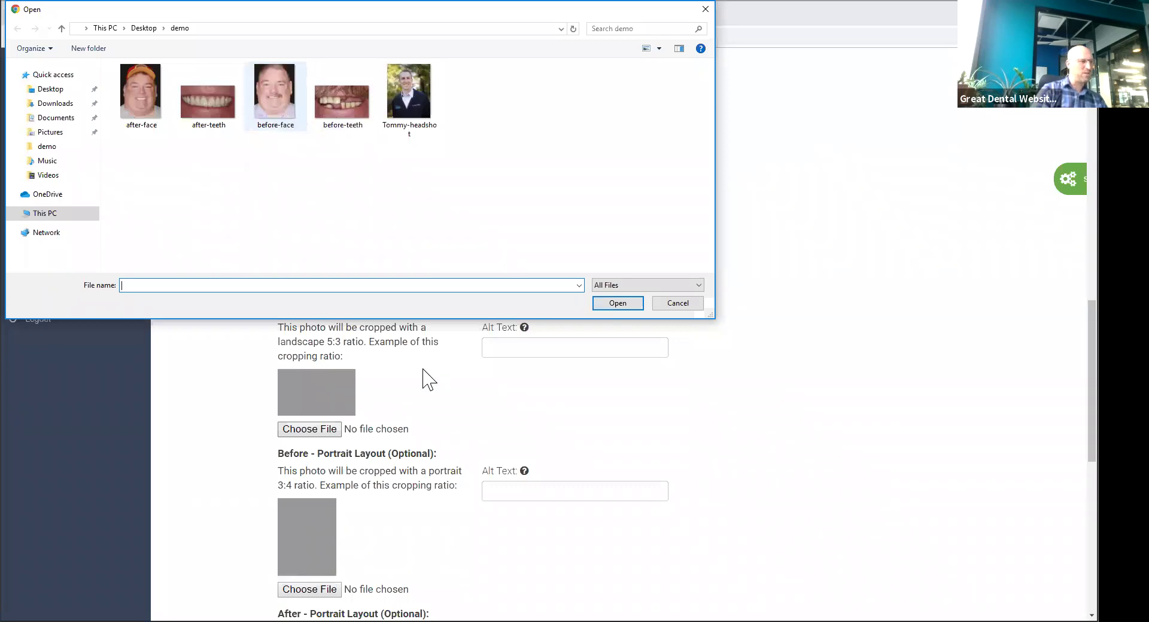
{"action": "scroll", "coordinate": [359, 365], "scroll_direction": "down", "scroll_amount": 4}
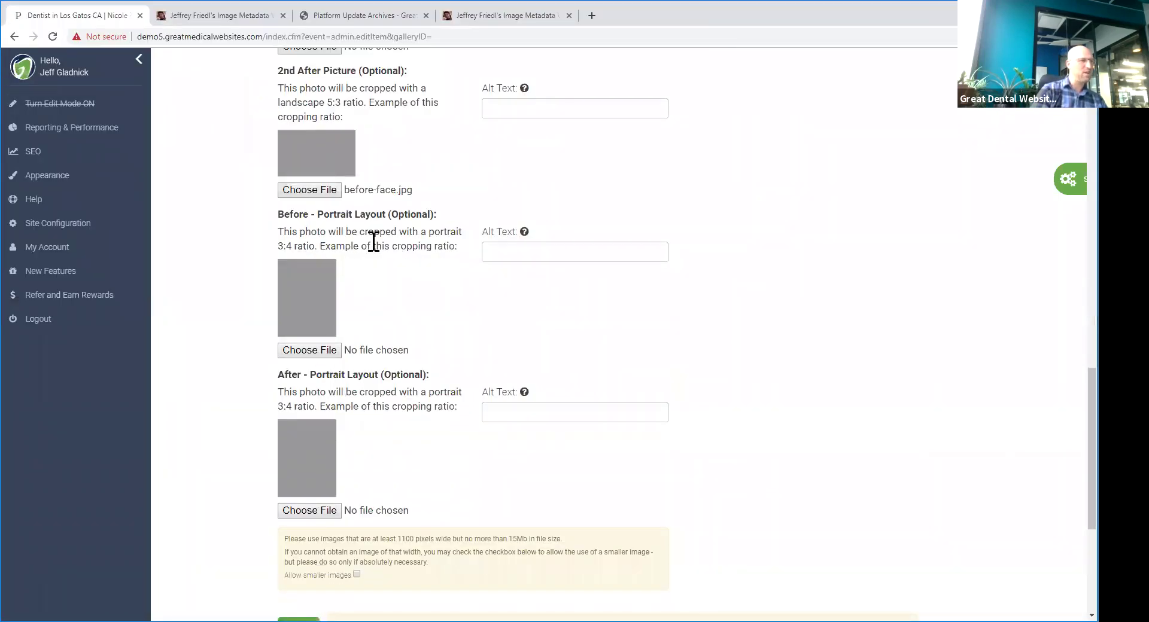
{"action": "scroll", "coordinate": [395, 231], "scroll_direction": "up", "scroll_amount": 2}
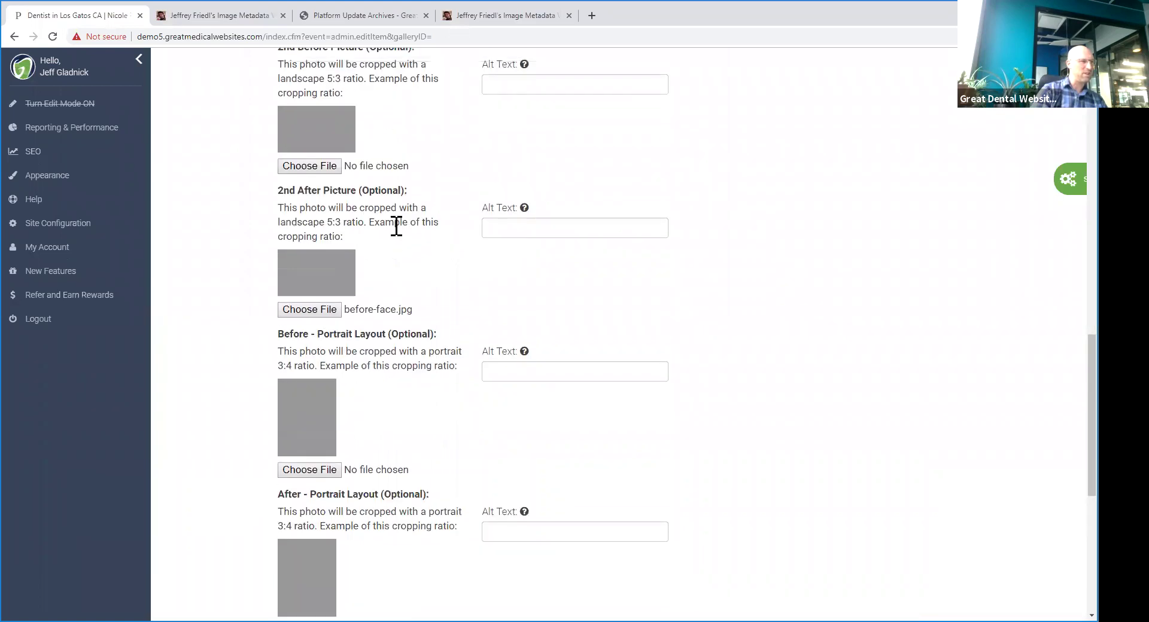
{"action": "left_click", "coordinate": [329, 310]}
{"action": "left_click", "coordinate": [339, 113]}
{"action": "key", "text": "Return"}
{"action": "left_click", "coordinate": [309, 166]}
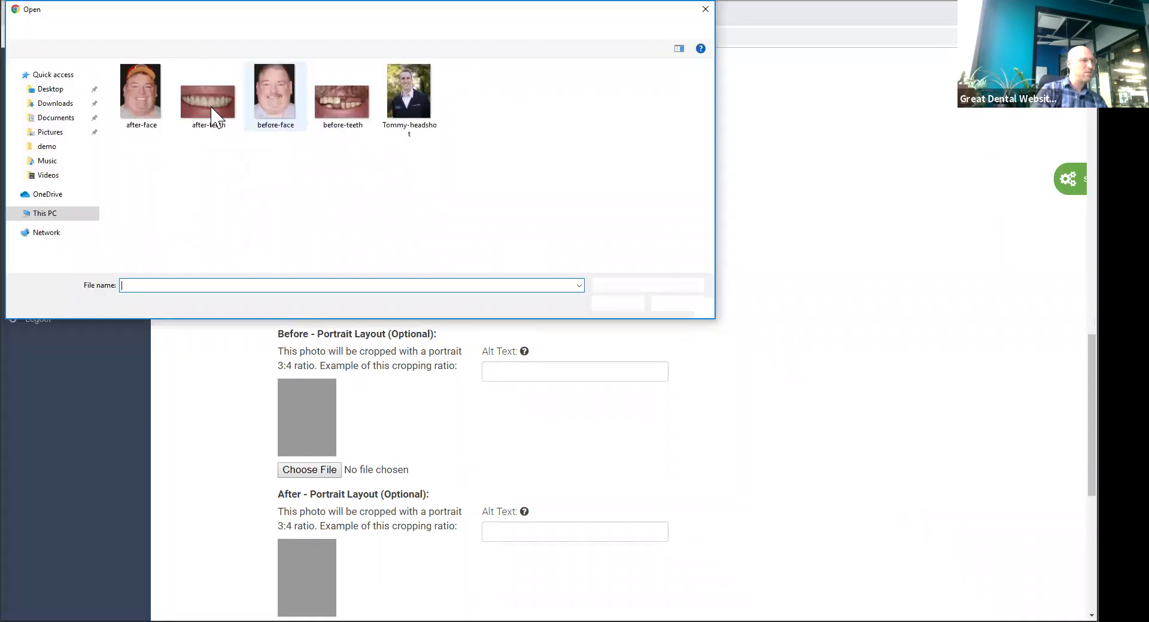
{"action": "left_click", "coordinate": [214, 113]}
{"action": "key", "text": "Return"}
- Put before-face.jpg and after-face.jpg in the portrait slots and tick Allow smaller images
{"action": "scroll", "coordinate": [319, 362], "scroll_direction": "down", "scroll_amount": 2}
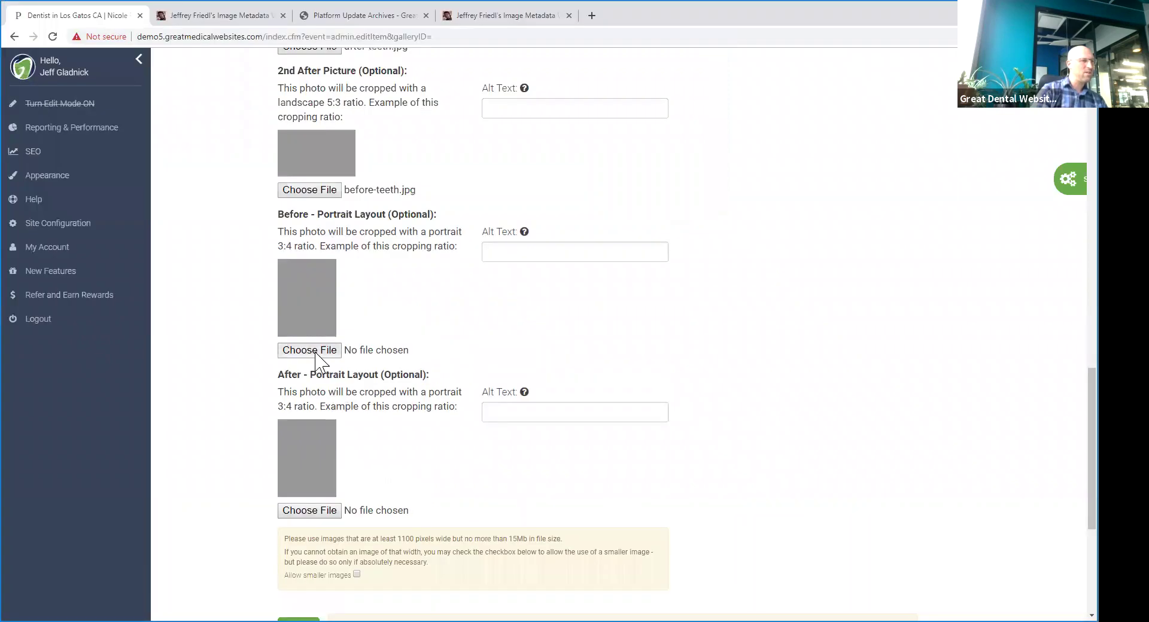
{"action": "left_click", "coordinate": [309, 350]}
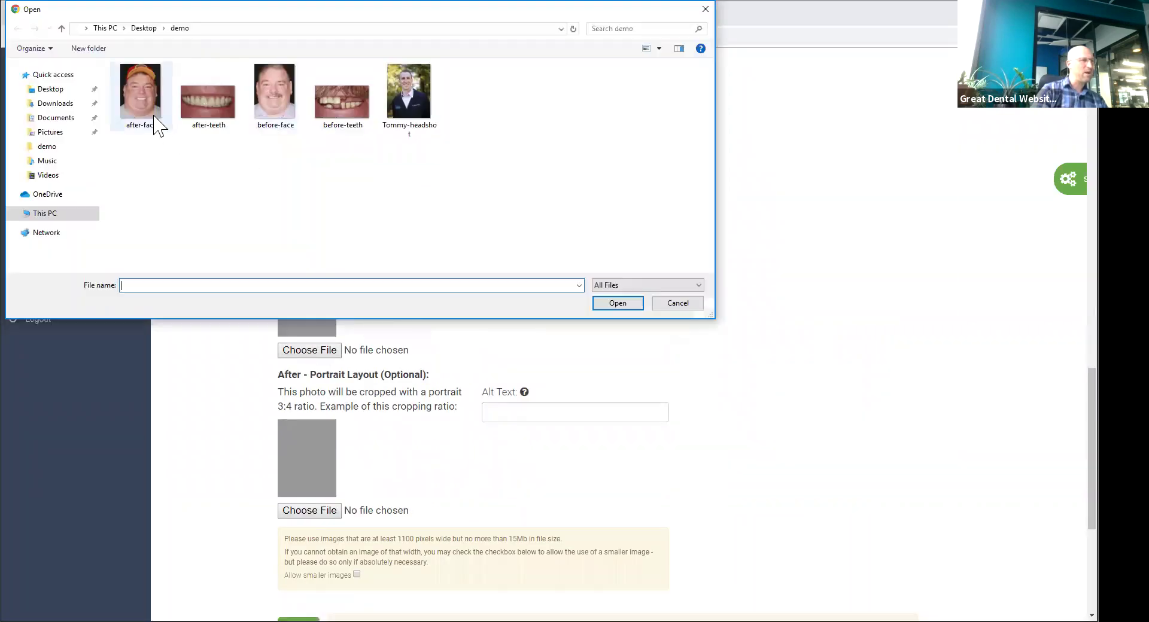
{"action": "double_click", "coordinate": [275, 110]}
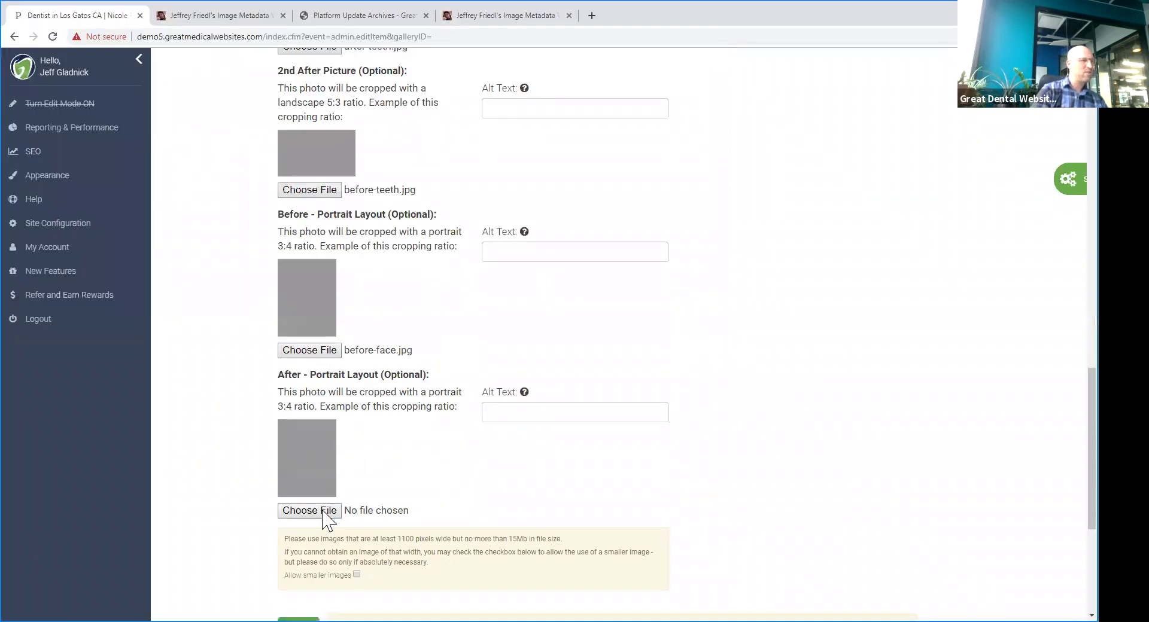
{"action": "left_click", "coordinate": [142, 94]}
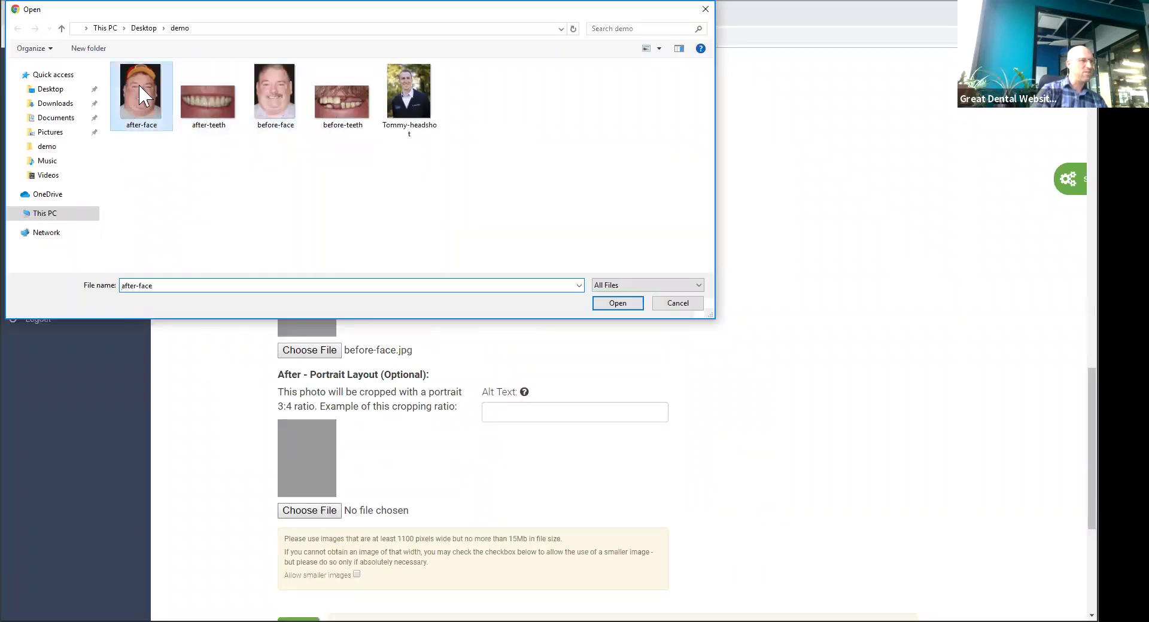
{"action": "key", "text": "Return"}
{"action": "scroll", "coordinate": [355, 374], "scroll_direction": "down", "scroll_amount": 5}
{"action": "left_click", "coordinate": [357, 288]}
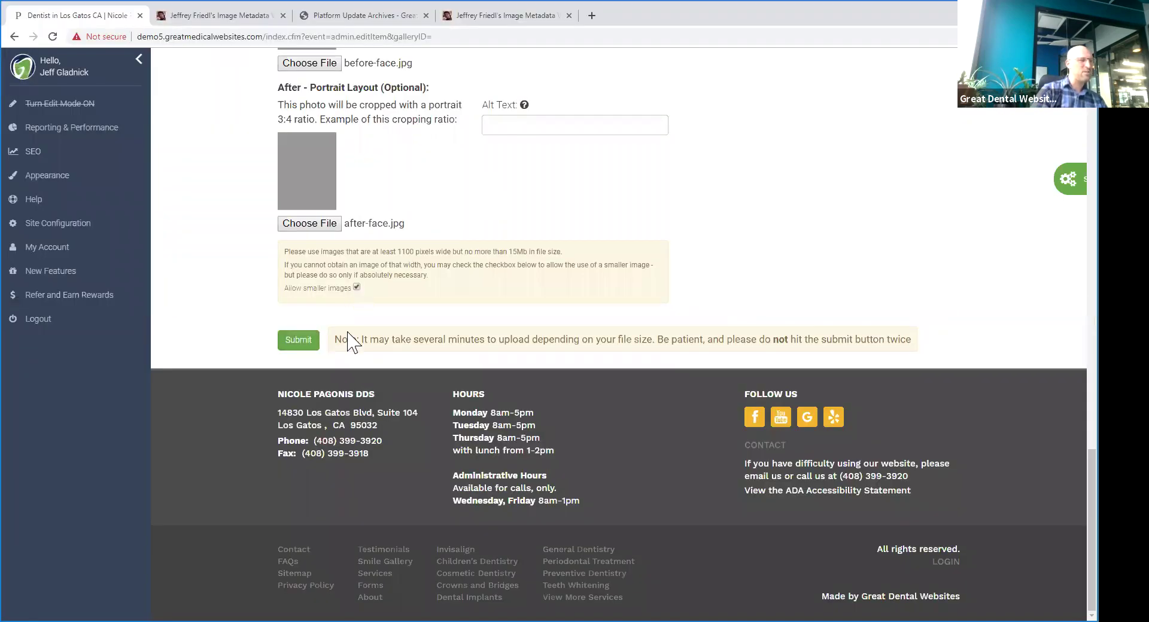
- Submit the gallery entry and save the crops of the first three uploaded images
{"action": "left_click", "coordinate": [301, 344]}
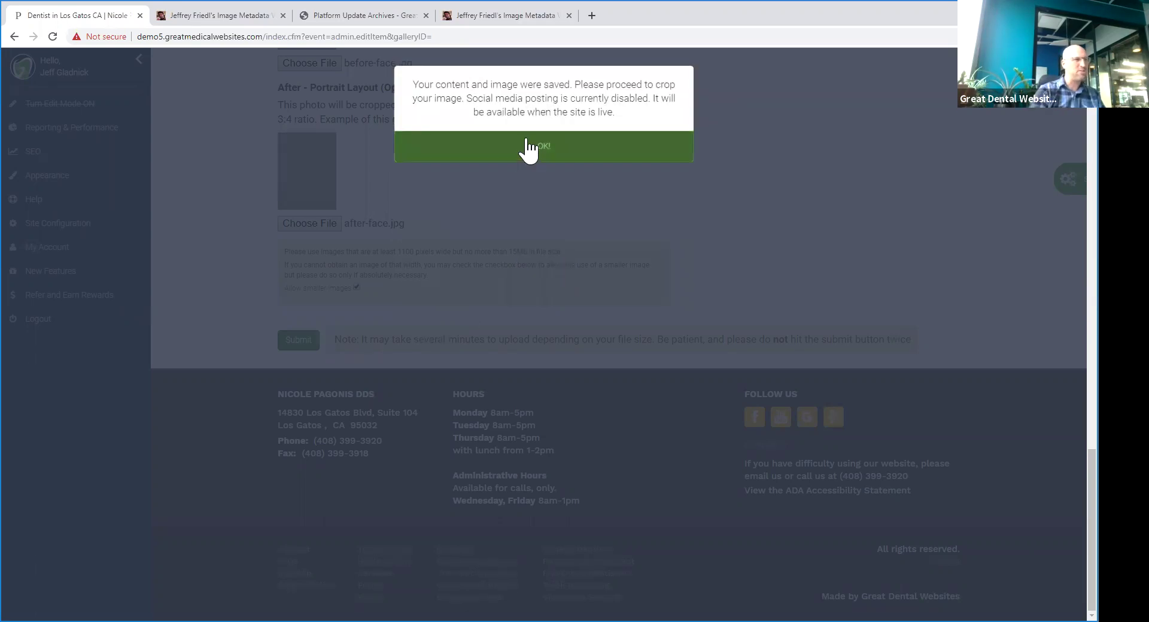
{"action": "left_click", "coordinate": [531, 146]}
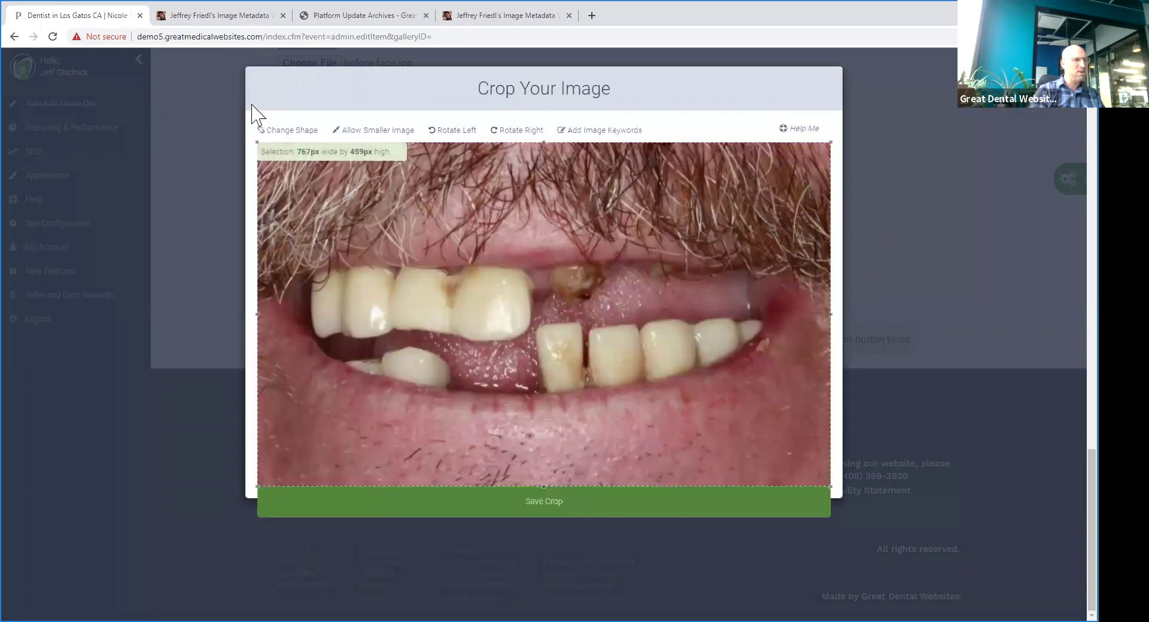
{"action": "left_click", "coordinate": [561, 508]}
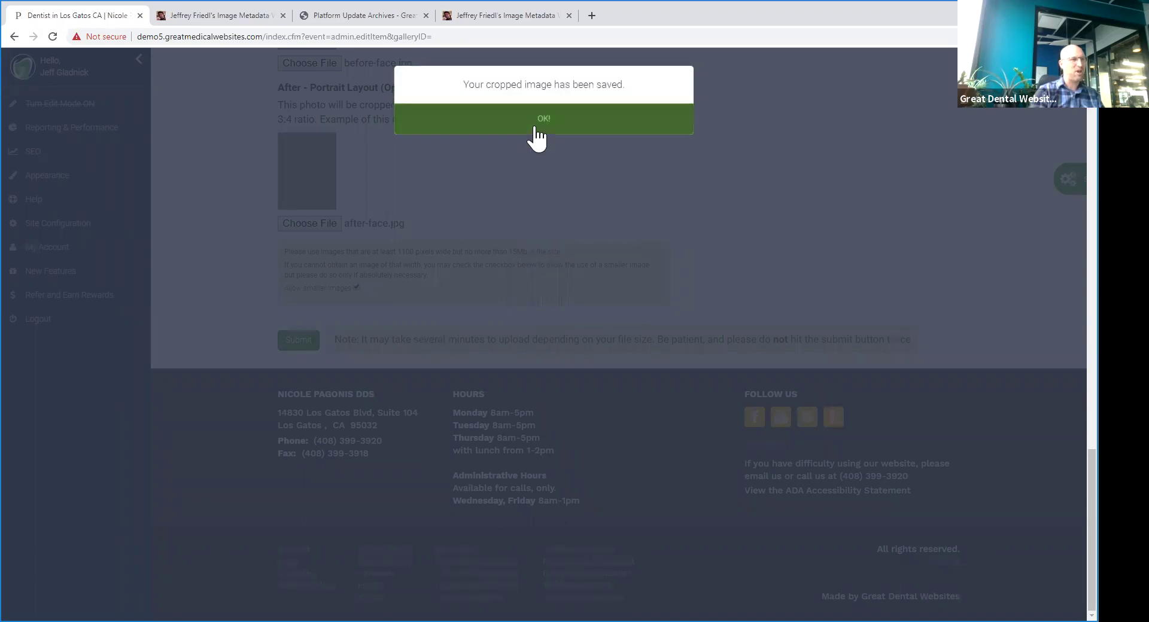
{"action": "left_click", "coordinate": [532, 125]}
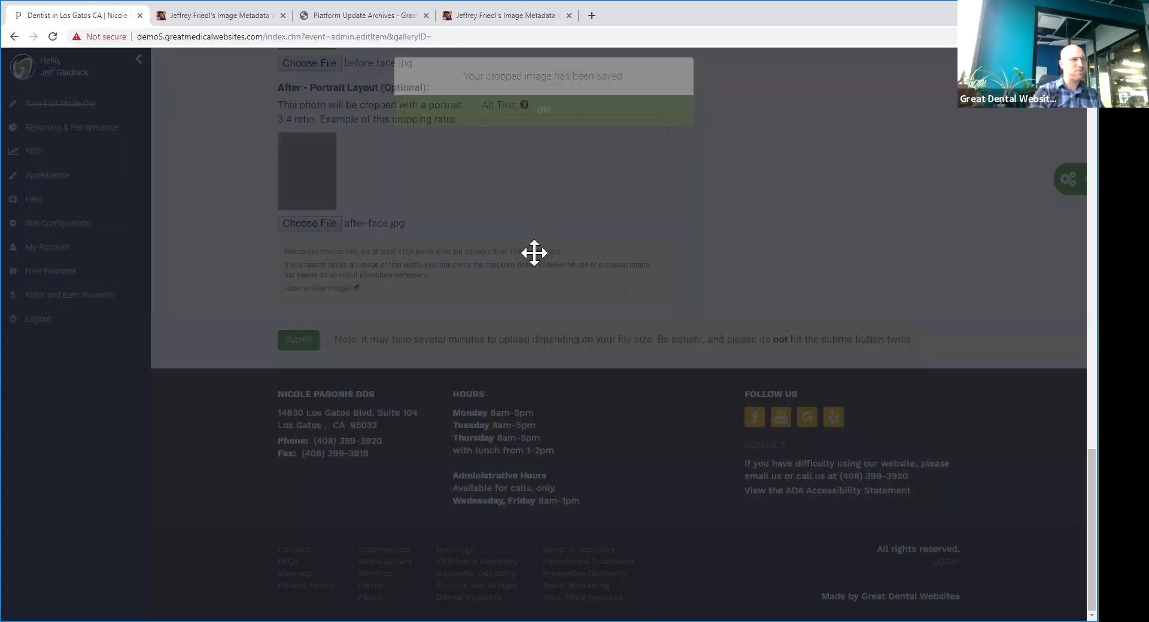
{"action": "left_click", "coordinate": [598, 505]}
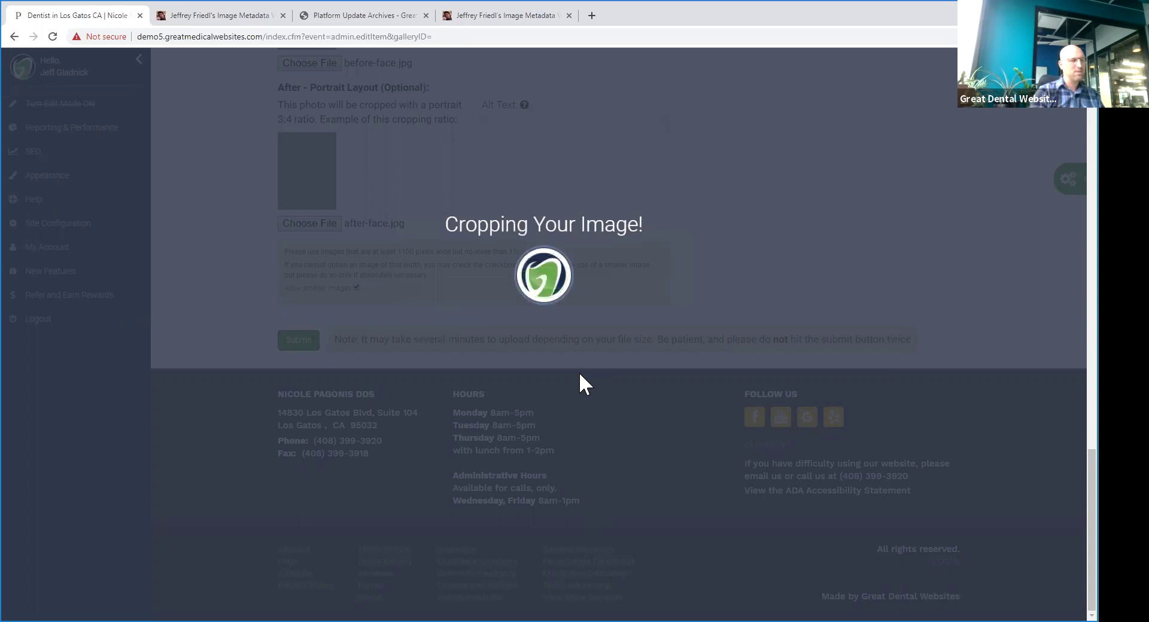
{"action": "left_click", "coordinate": [544, 124]}
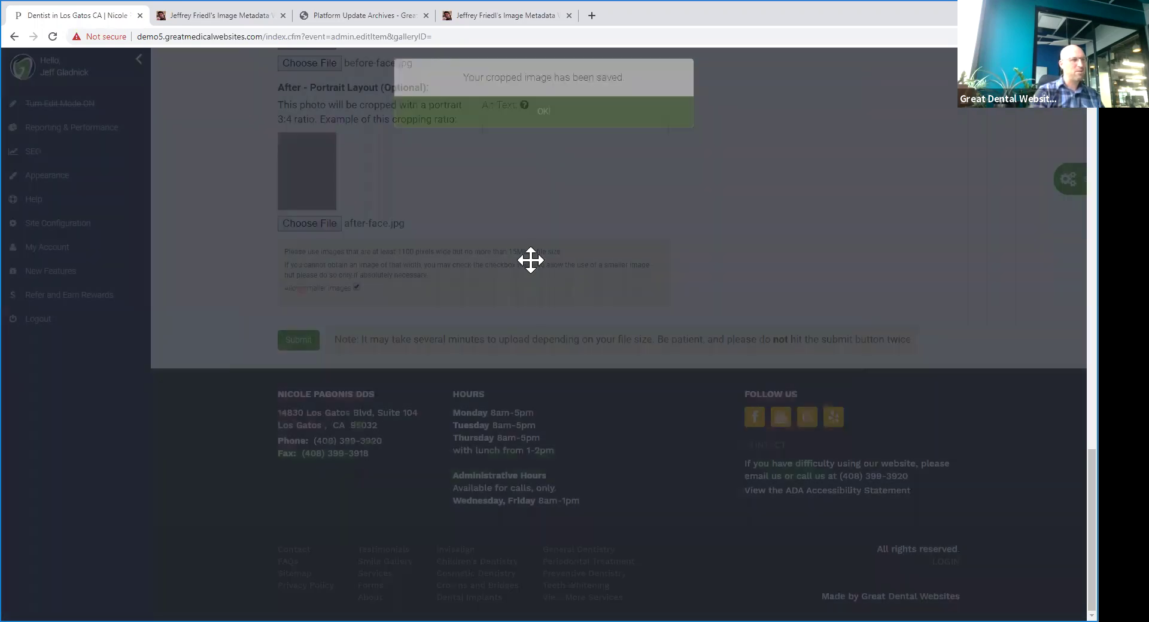
{"action": "left_click", "coordinate": [577, 510]}
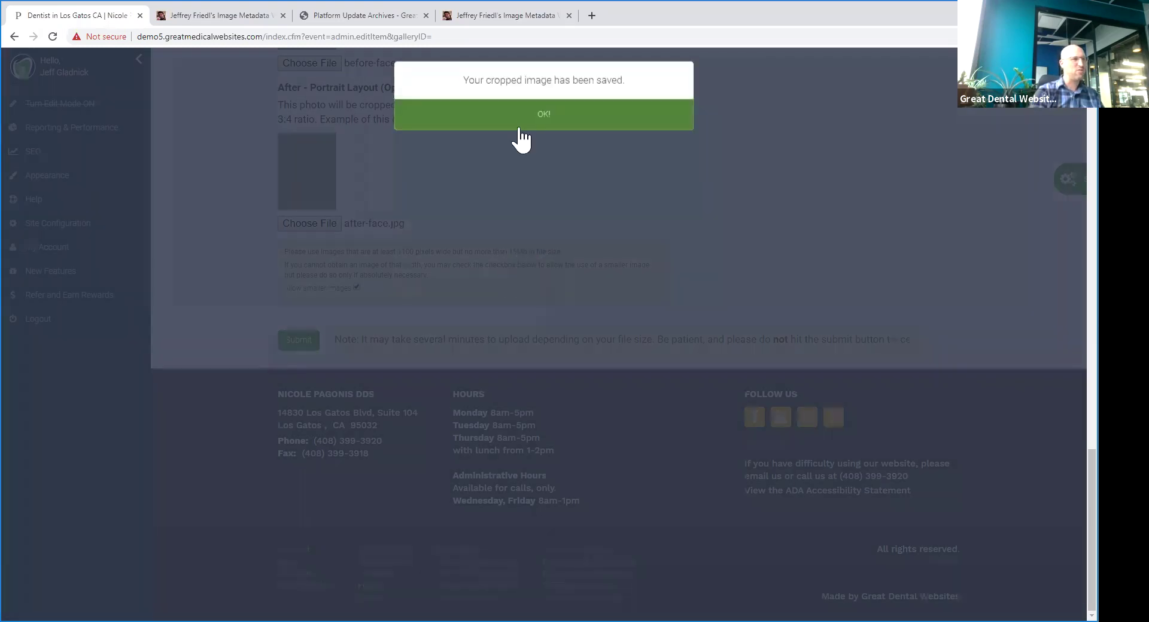
{"action": "left_click", "coordinate": [529, 109]}
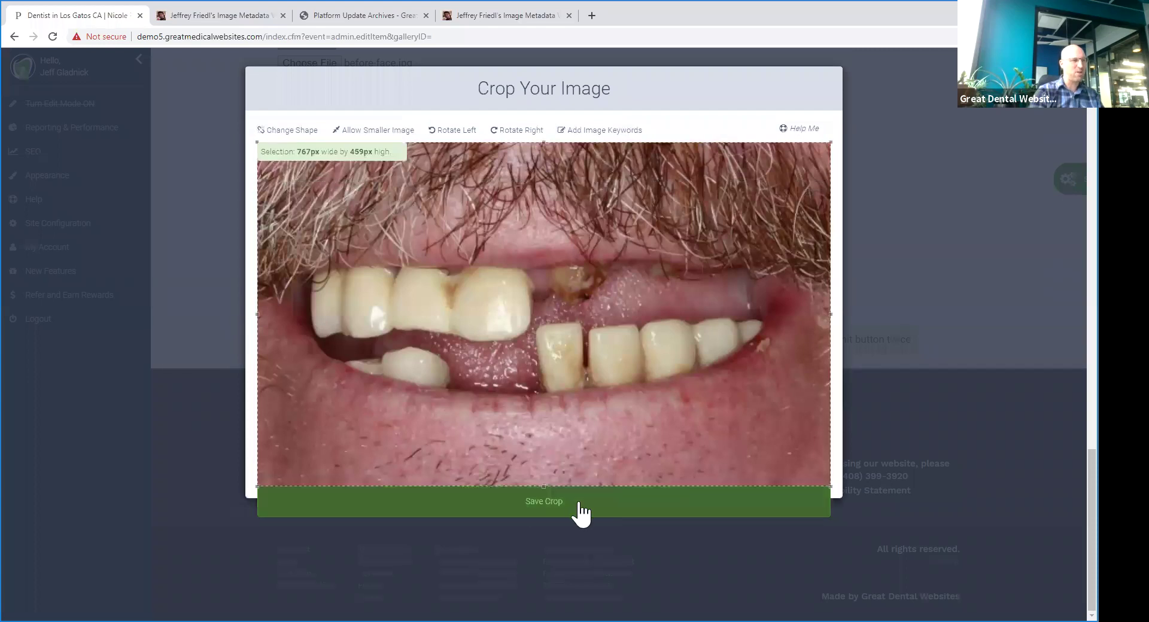
- Save the crops of the before-teeth photo and both portrait face photos
{"action": "left_click", "coordinate": [577, 504]}
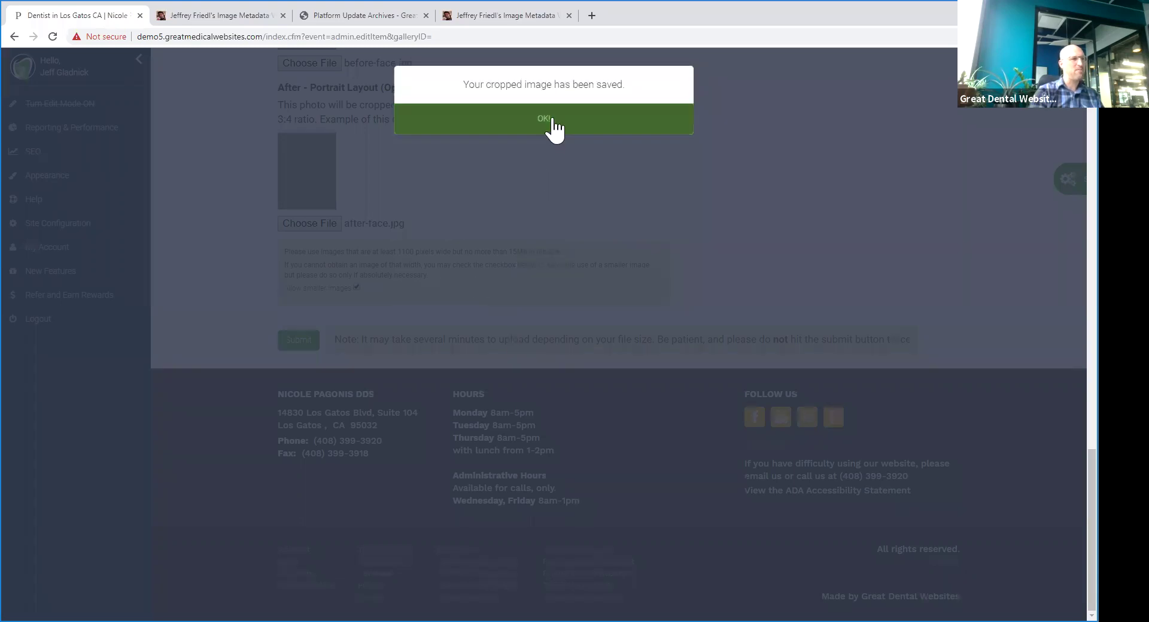
{"action": "left_click", "coordinate": [552, 122]}
{"action": "scroll", "coordinate": [590, 353], "scroll_direction": "down", "scroll_amount": 1}
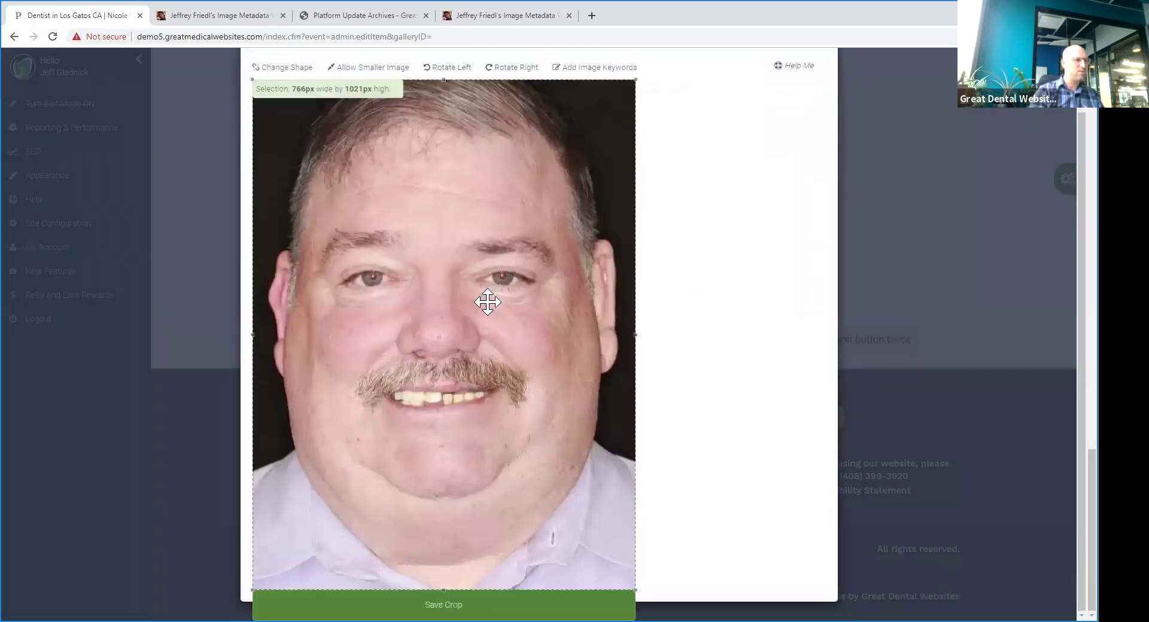
{"action": "left_click", "coordinate": [504, 596]}
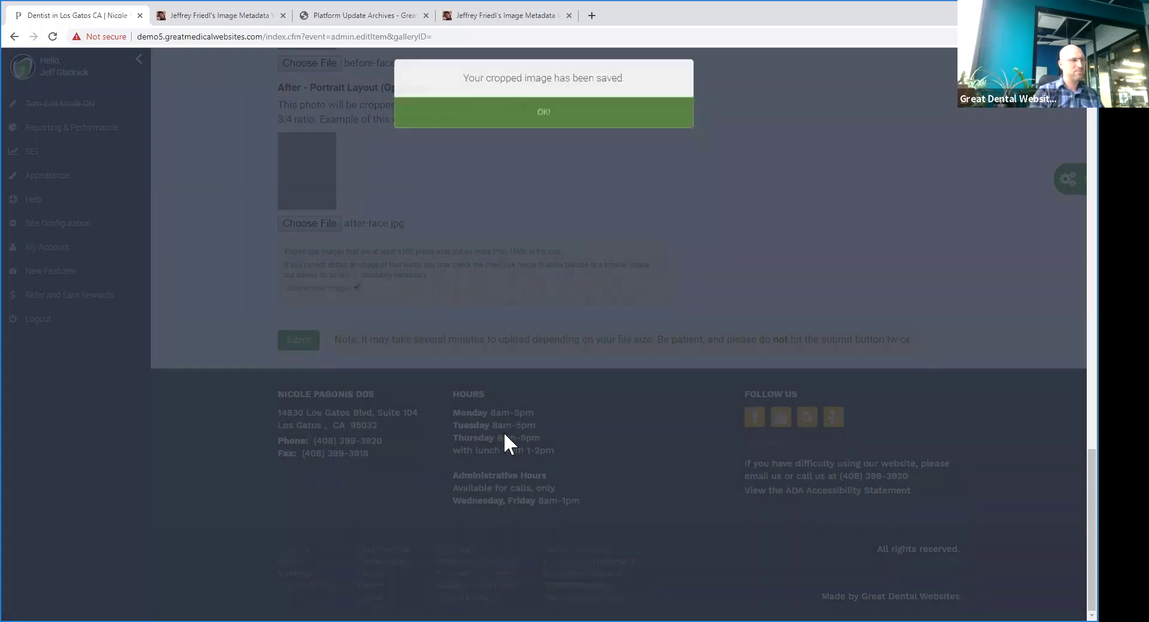
{"action": "left_click", "coordinate": [524, 127]}
{"action": "scroll", "coordinate": [531, 303], "scroll_direction": "down", "scroll_amount": 2}
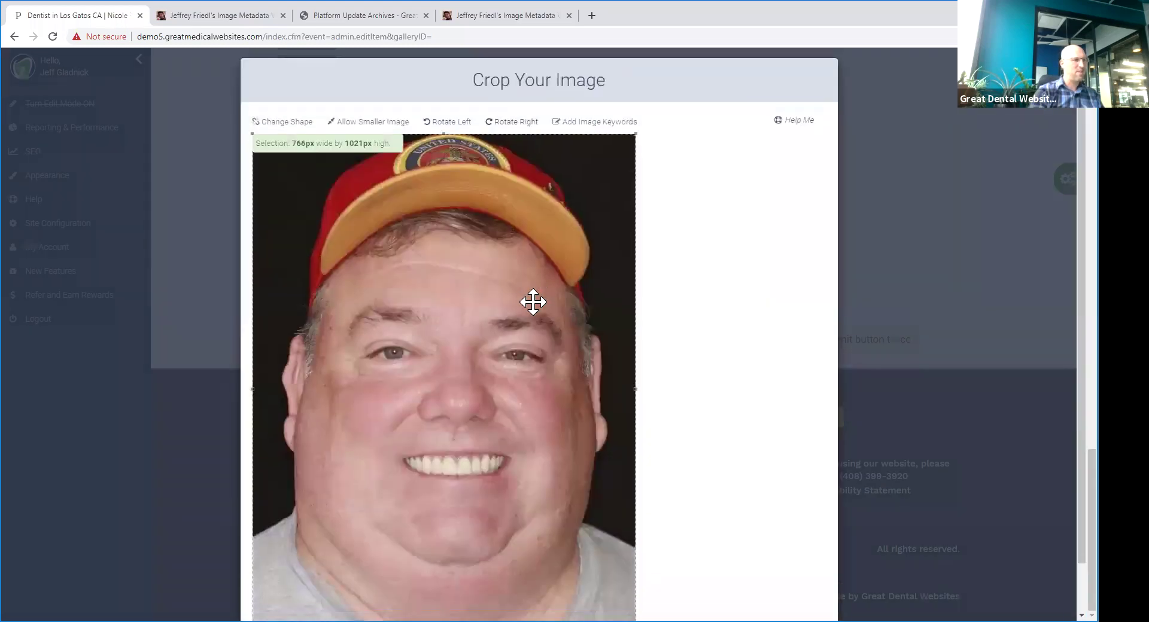
{"action": "left_click", "coordinate": [499, 603]}
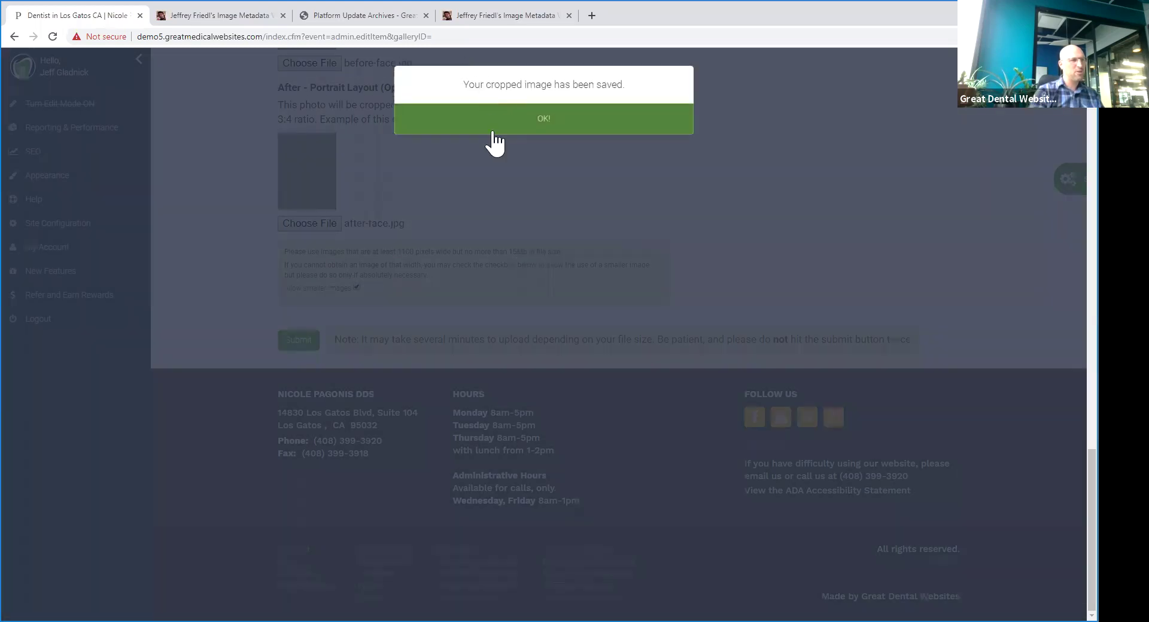
{"action": "left_click", "coordinate": [537, 125]}
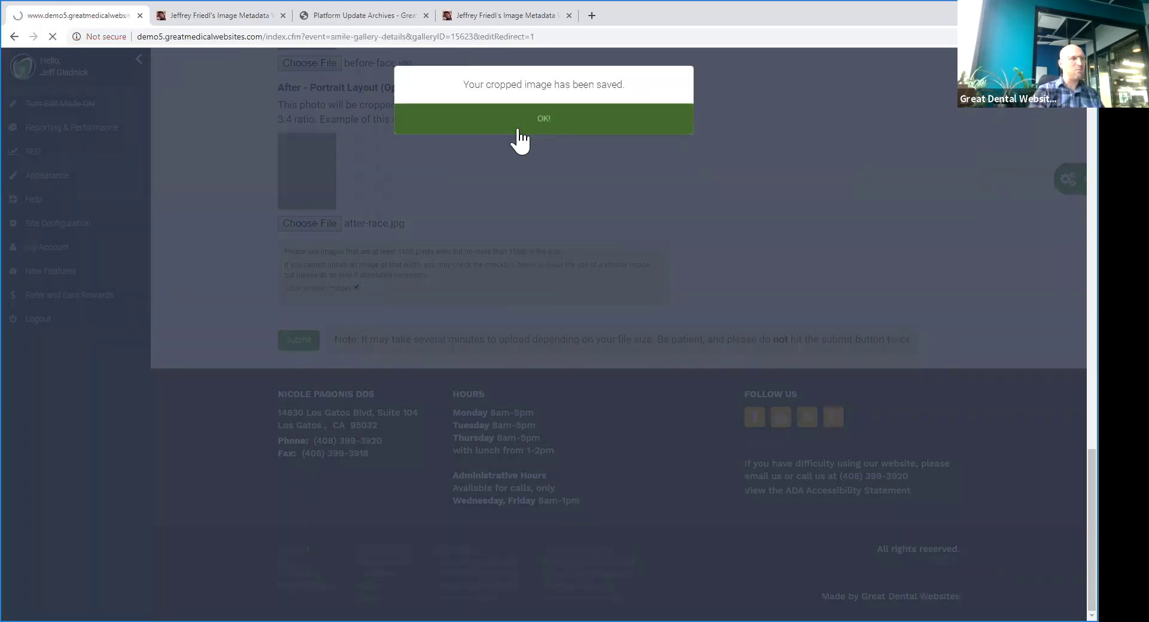
- Slide the before/after comparison dividers on the gallery item's photos
{"action": "scroll", "coordinate": [598, 215], "scroll_direction": "down", "scroll_amount": 5}
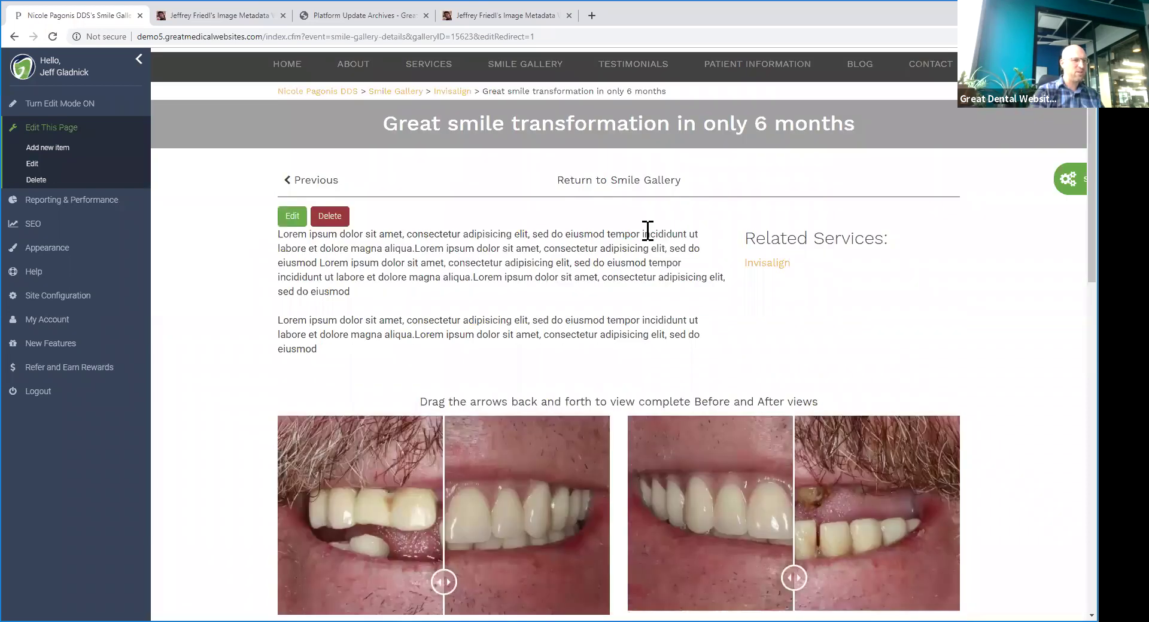
{"action": "left_click_drag", "start_coordinate": [684, 385], "coordinate": [587, 385]}
{"action": "left_click", "coordinate": [329, 398]}
{"action": "left_click", "coordinate": [493, 400]}
- Go to the INVISALIGN page from the SERVICES menu
{"action": "scroll", "coordinate": [389, 269], "scroll_direction": "up", "scroll_amount": 4}
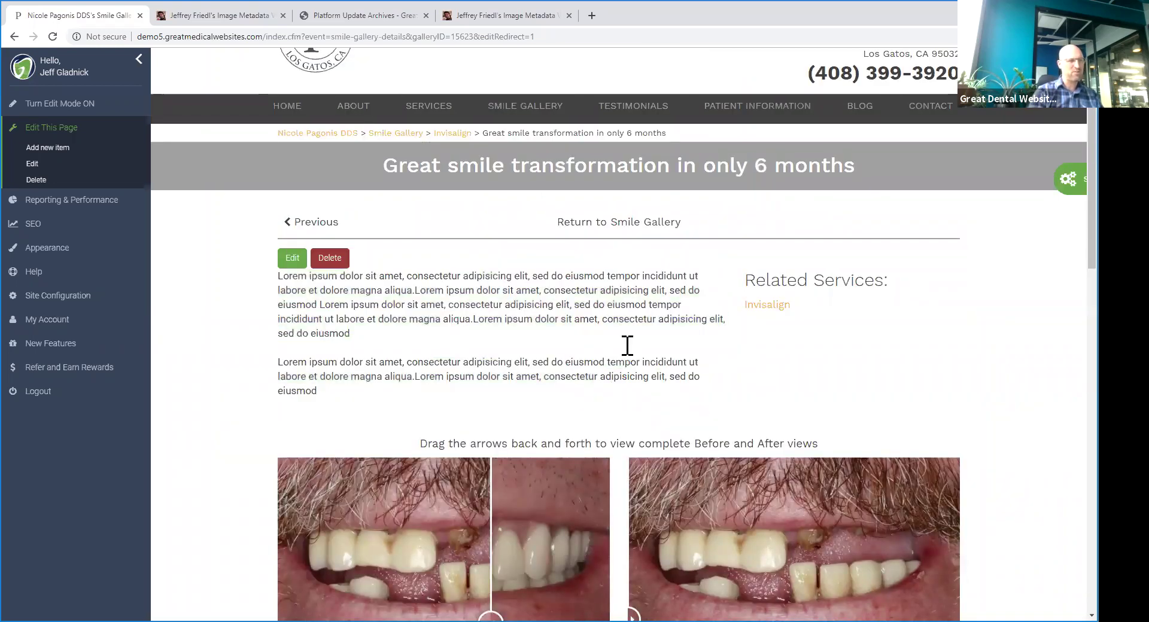
{"action": "scroll", "coordinate": [576, 308], "scroll_direction": "down", "scroll_amount": 2}
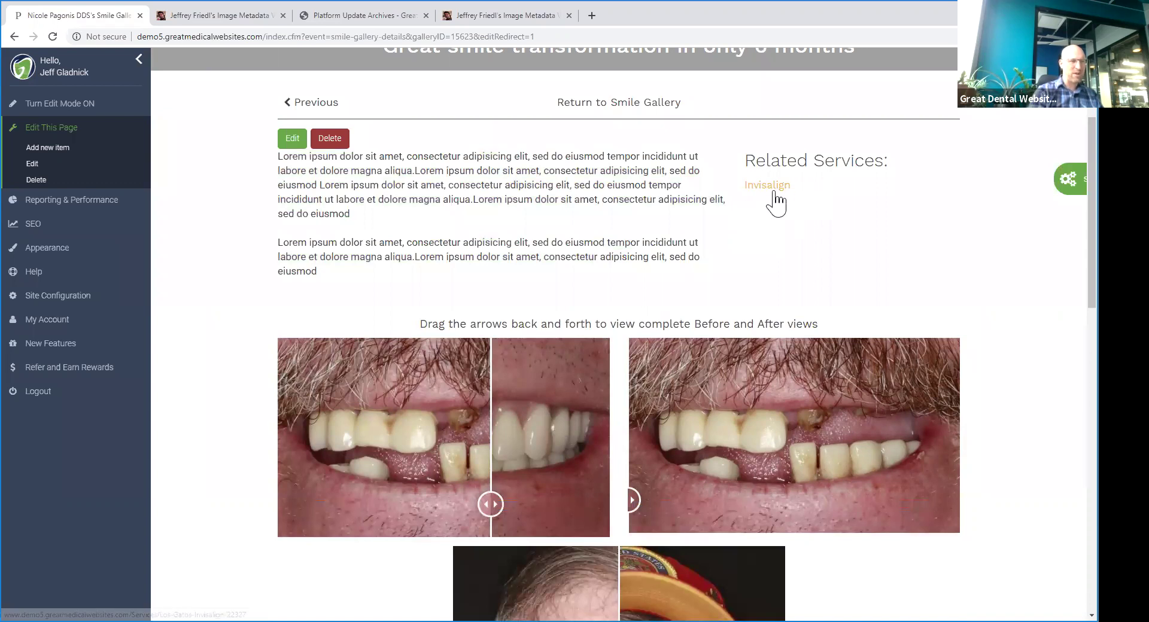
{"action": "scroll", "coordinate": [693, 346], "scroll_direction": "down", "scroll_amount": 7}
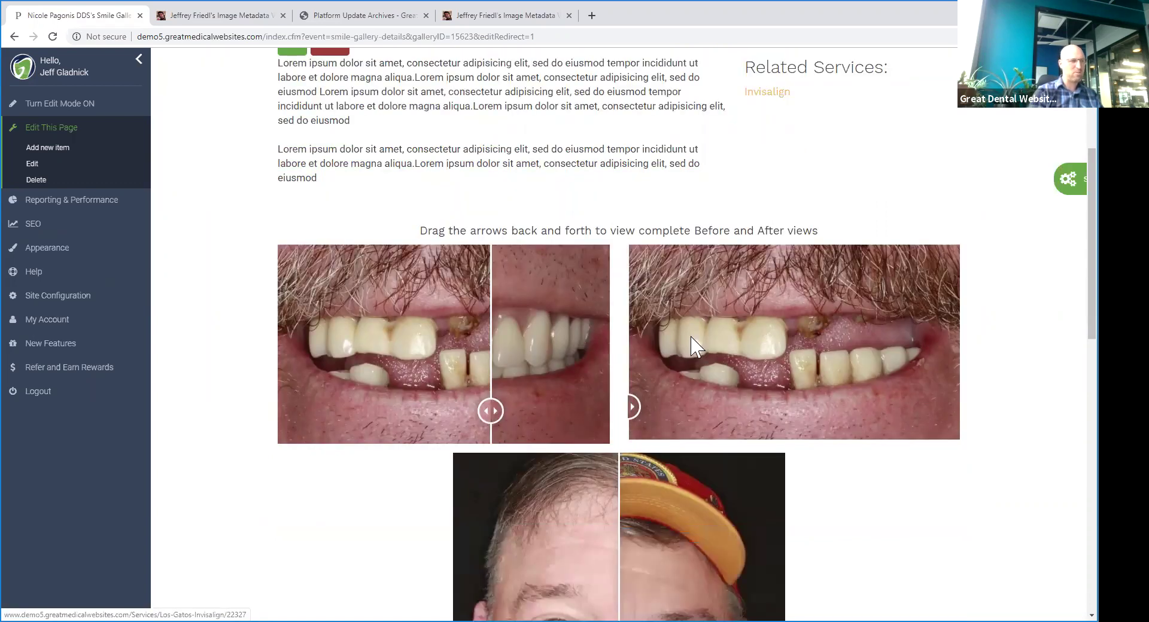
{"action": "scroll", "coordinate": [698, 389], "scroll_direction": "down", "scroll_amount": 6}
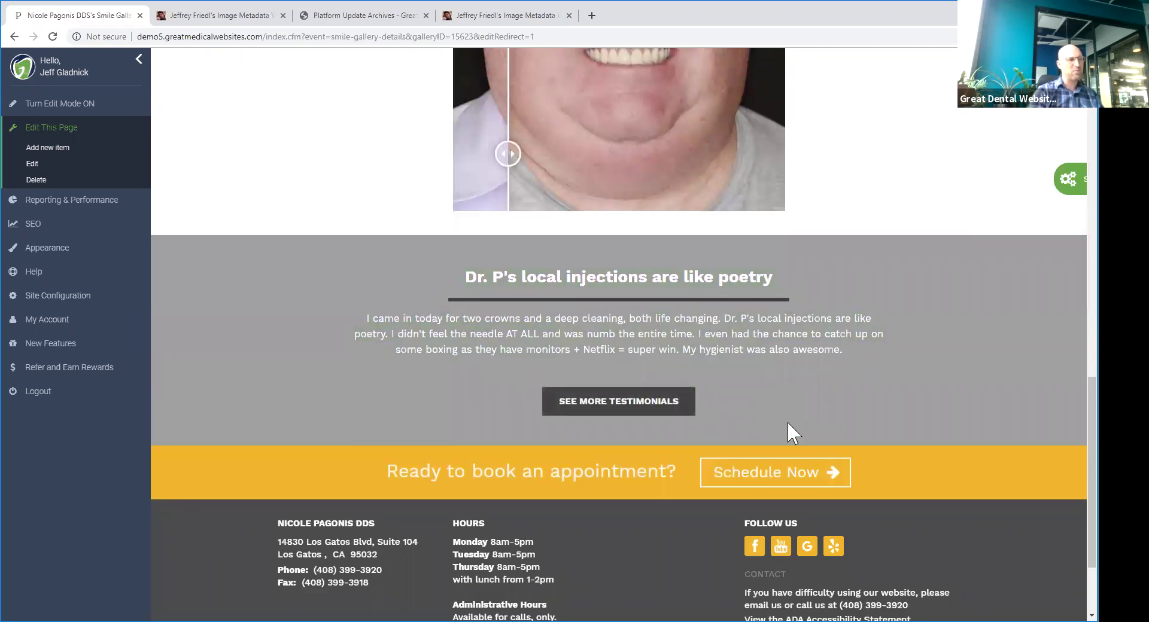
{"action": "scroll", "coordinate": [778, 436], "scroll_direction": "up", "scroll_amount": 1}
{"action": "scroll", "coordinate": [802, 436], "scroll_direction": "up", "scroll_amount": 12}
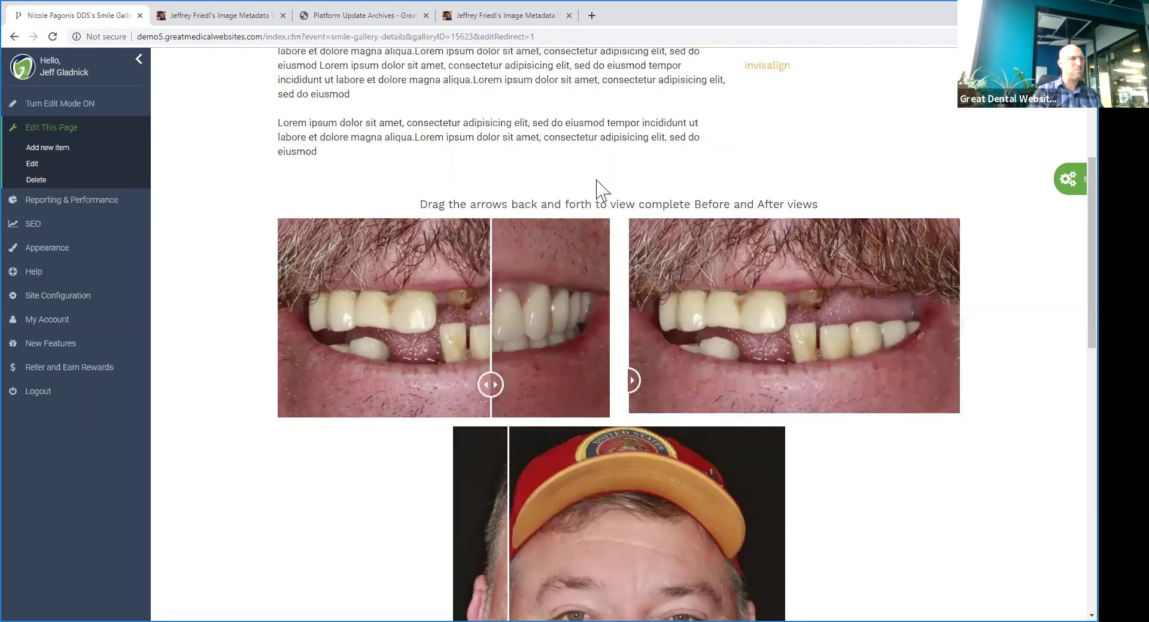
{"action": "mouse_move", "coordinate": [451, 167]}
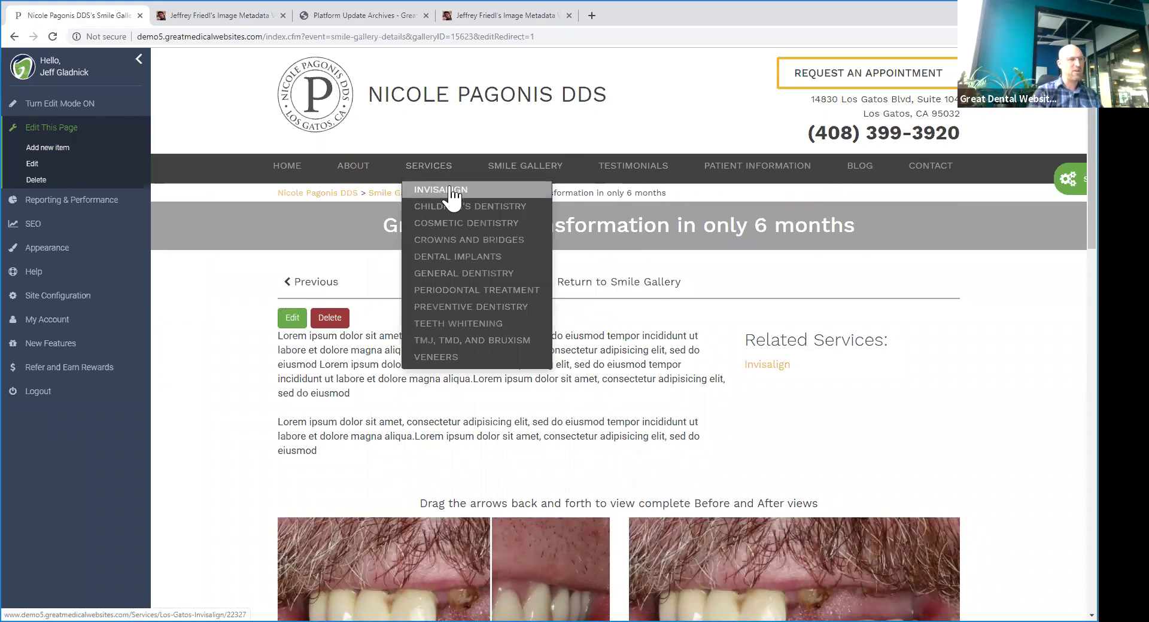
{"action": "left_click", "coordinate": [452, 193]}
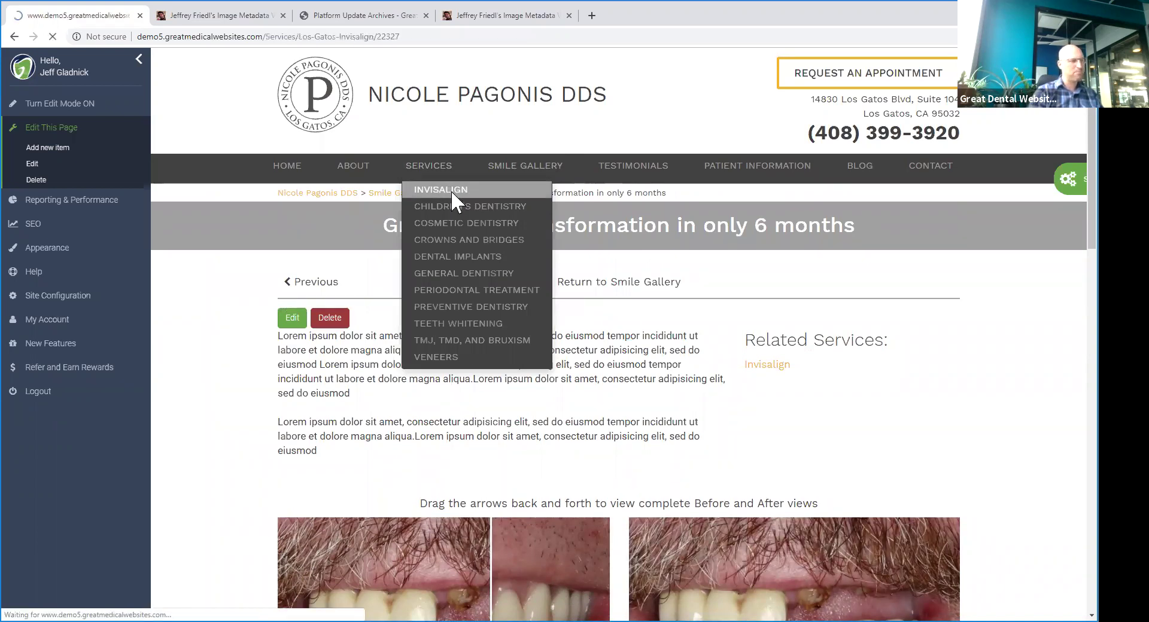
- Review the Invisalign Smile Gallery section, then reload the page with F5
{"action": "scroll", "coordinate": [584, 263], "scroll_direction": "down", "scroll_amount": 15}
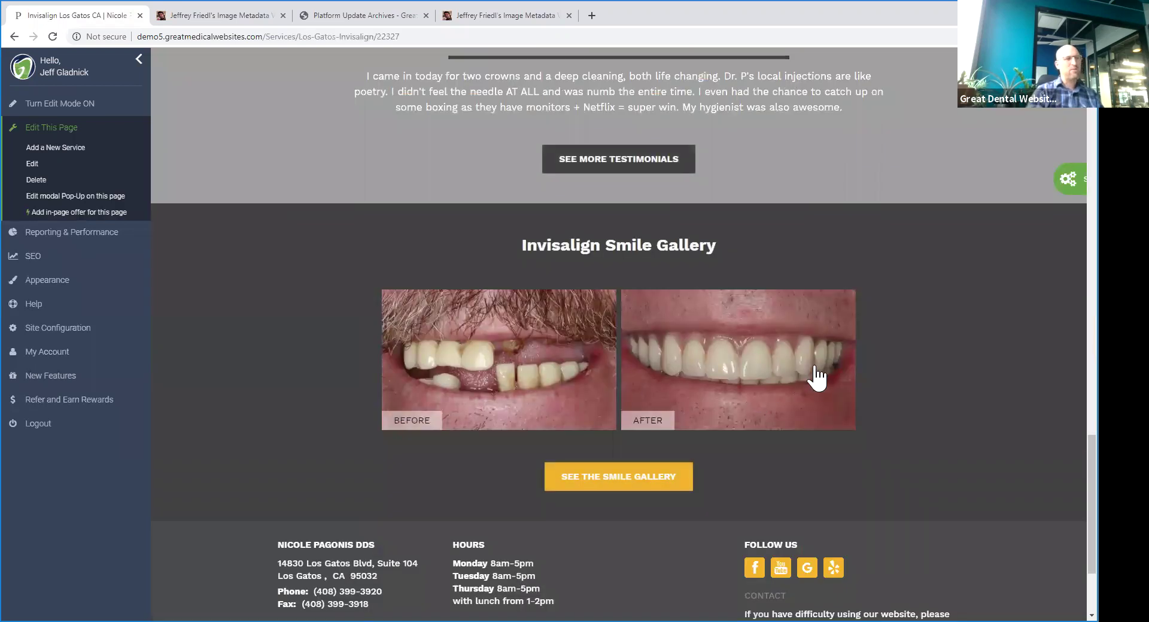
{"action": "scroll", "coordinate": [921, 458], "scroll_direction": "up", "scroll_amount": 8}
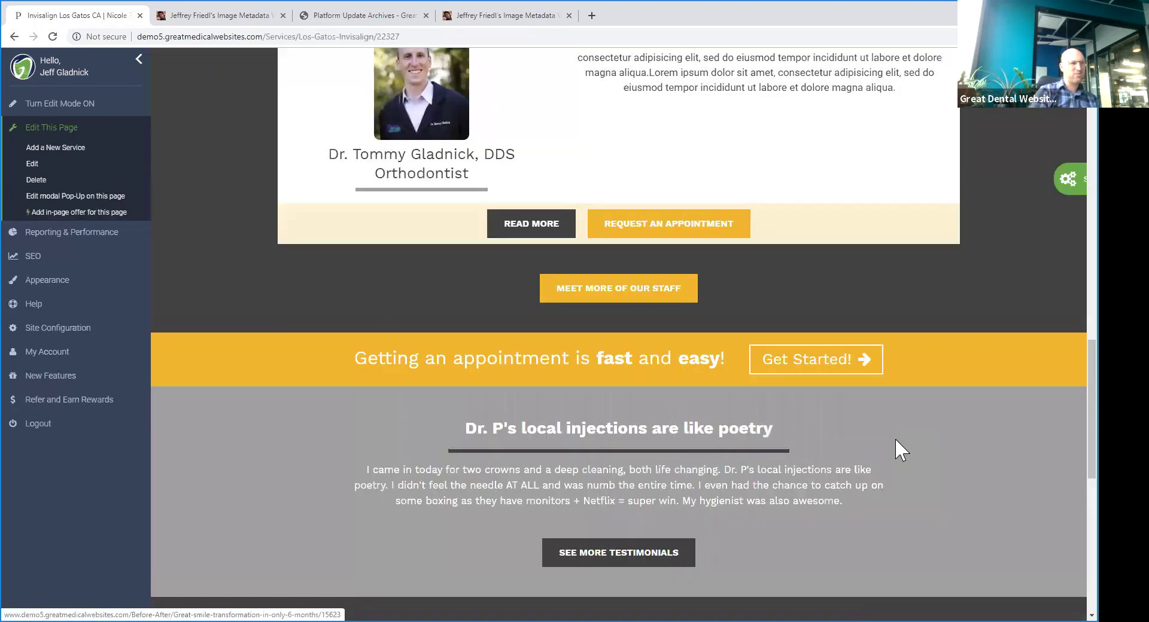
{"action": "scroll", "coordinate": [882, 436], "scroll_direction": "down", "scroll_amount": 10}
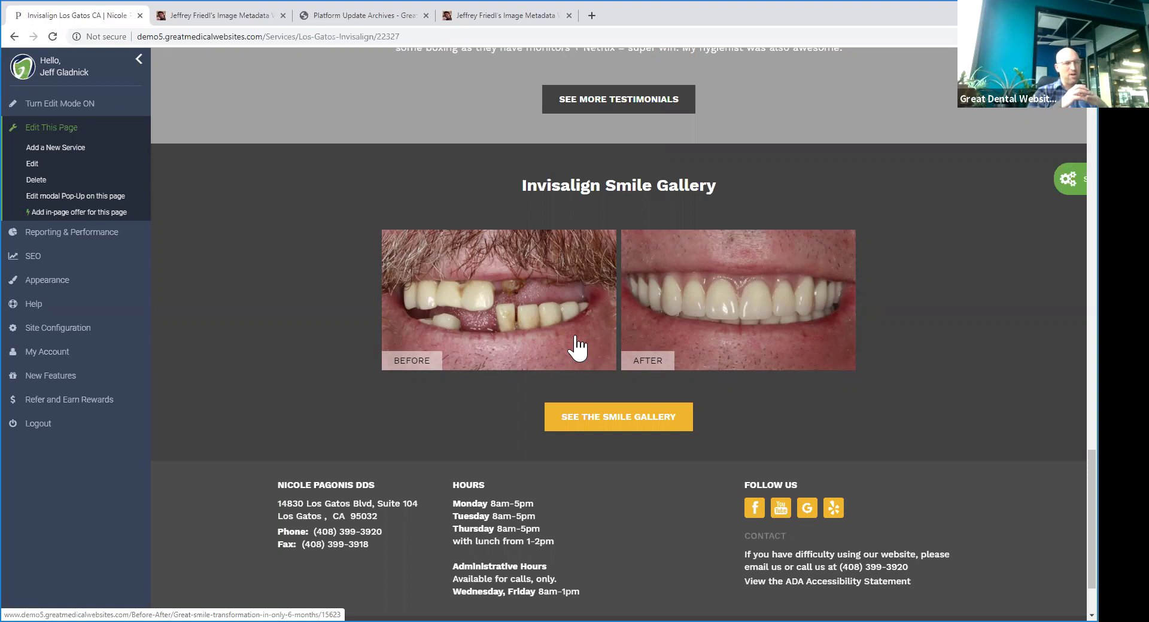
{"action": "left_click_drag", "start_coordinate": [512, 183], "coordinate": [869, 426]}
{"action": "left_click", "coordinate": [824, 425]}
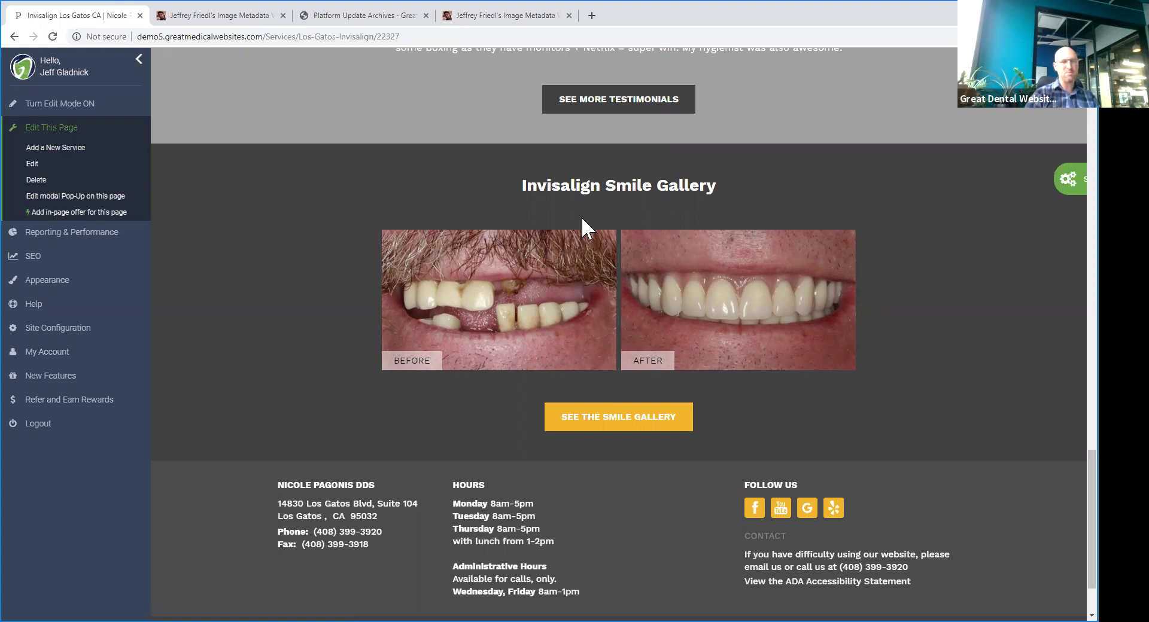
{"action": "scroll", "coordinate": [665, 224], "scroll_direction": "up", "scroll_amount": 10}
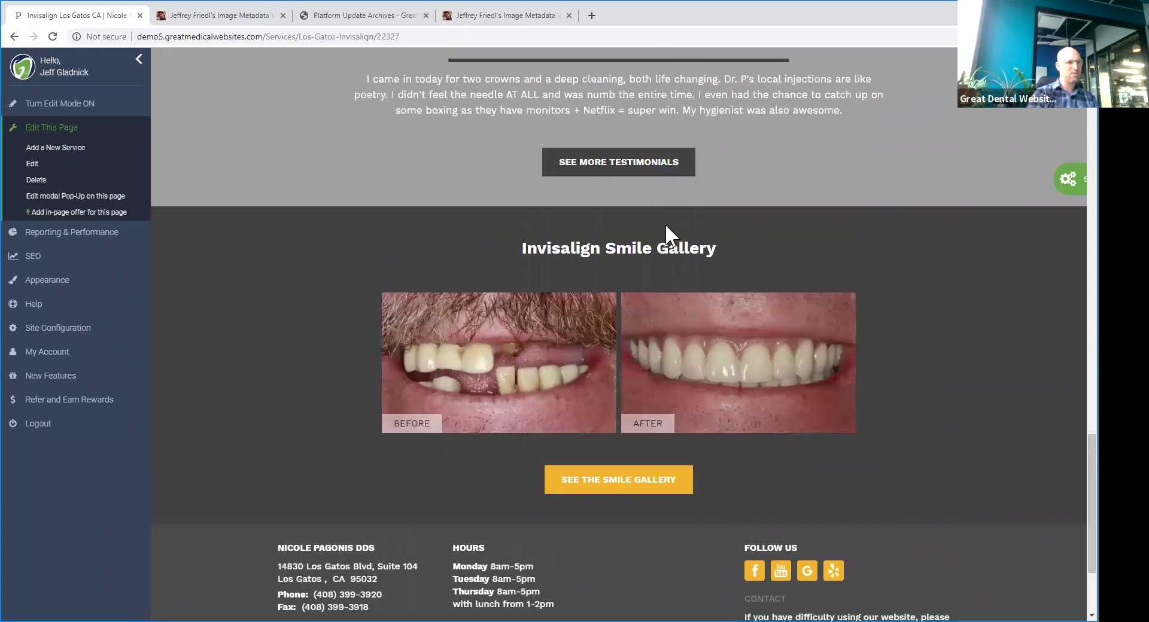
{"action": "key", "text": "F5"}
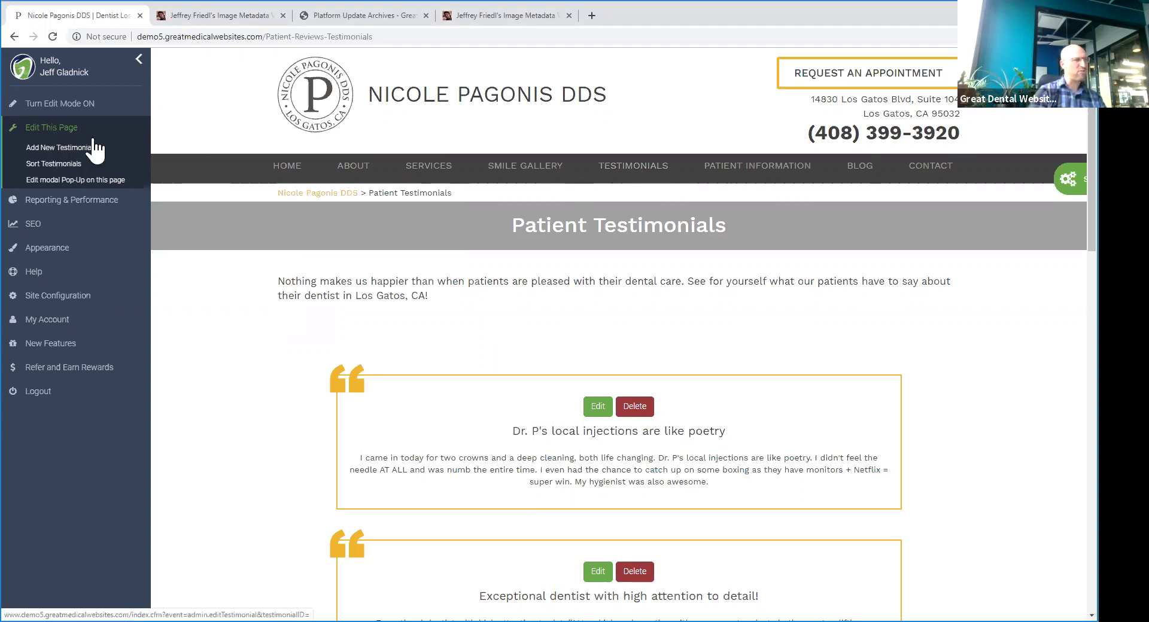
- Start a new testimonial and fetch the title and preview for the pasted YouTube URL
{"action": "left_click", "coordinate": [54, 147]}
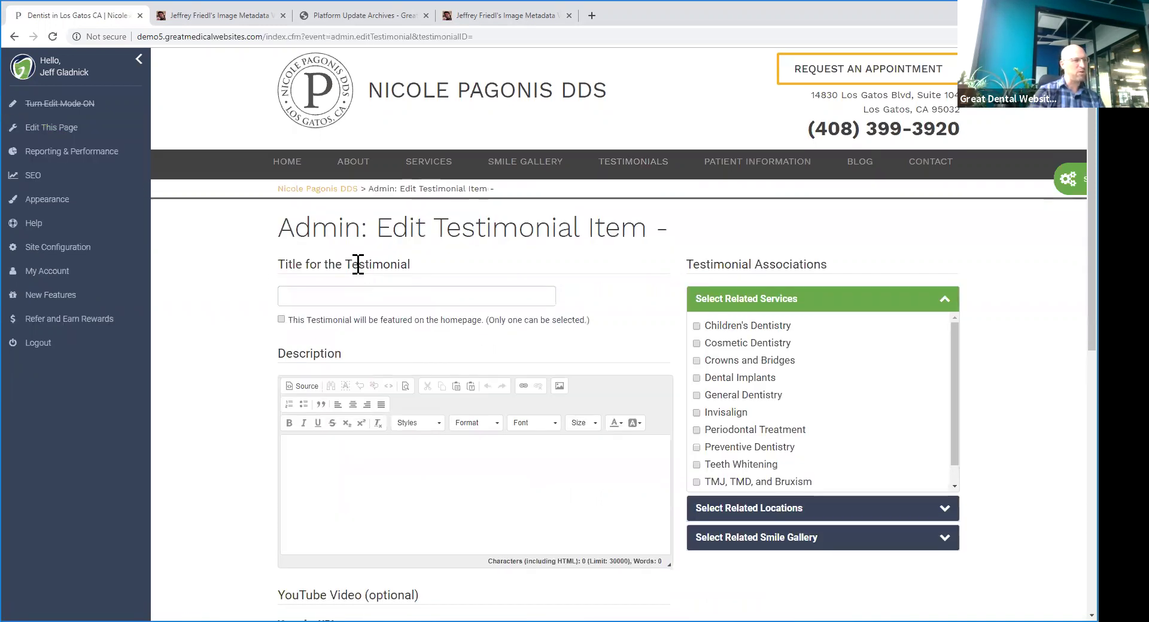
{"action": "scroll", "coordinate": [365, 359], "scroll_direction": "down", "scroll_amount": 2}
{"action": "left_click", "coordinate": [385, 533]}
{"action": "type", "text": "https://www.youtube.com/watch?v=n-CzwR9bDA4"}
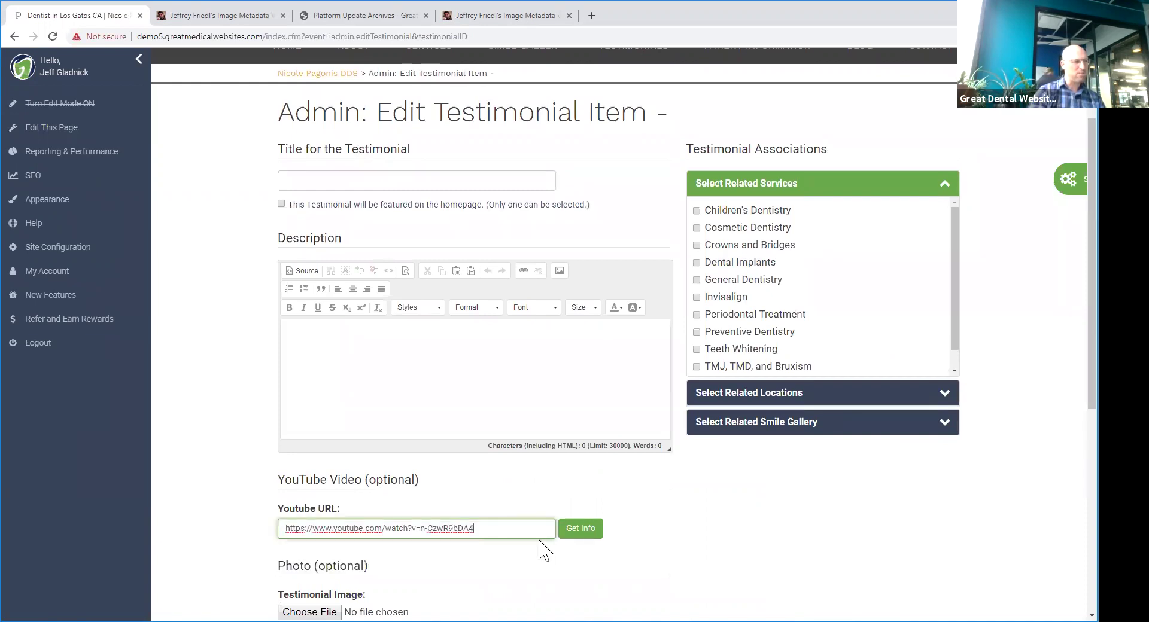
{"action": "left_click", "coordinate": [571, 529]}
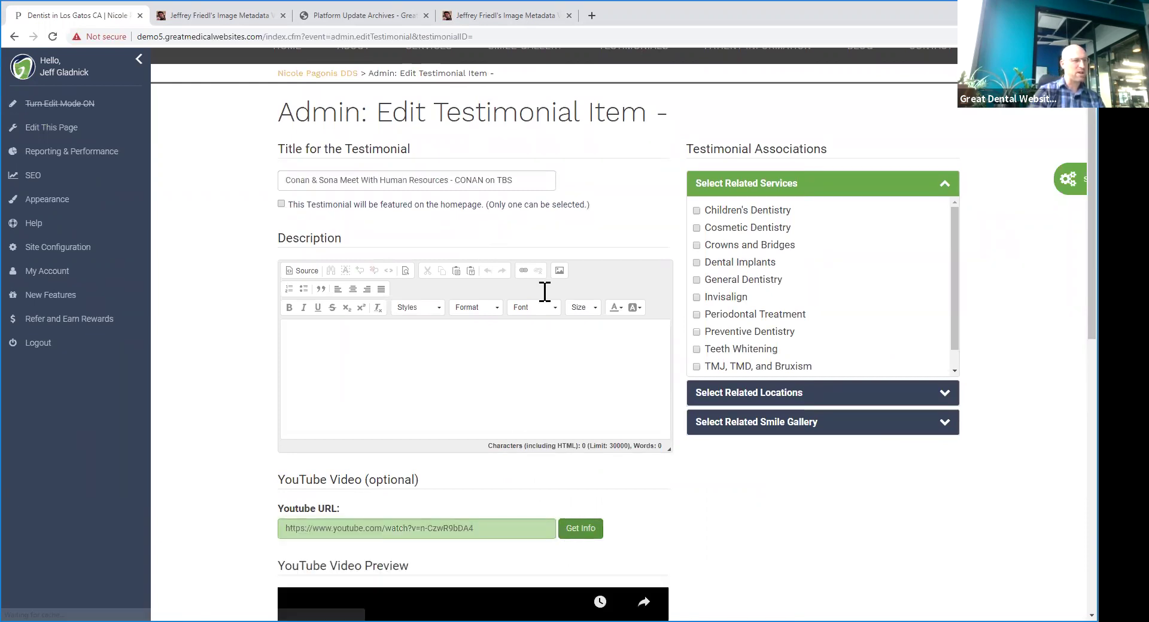
- Add a placeholder description, link it to Dental Implants, and submit the testimonial
{"action": "scroll", "coordinate": [545, 292], "scroll_direction": "down", "scroll_amount": 4}
{"action": "scroll", "coordinate": [537, 369], "scroll_direction": "up", "scroll_amount": 4}
{"action": "left_click", "coordinate": [537, 369]}
{"action": "type", "text": "dfjdkls fjkldsjfklds jlfkdjsklfdjsklfjdkls"}
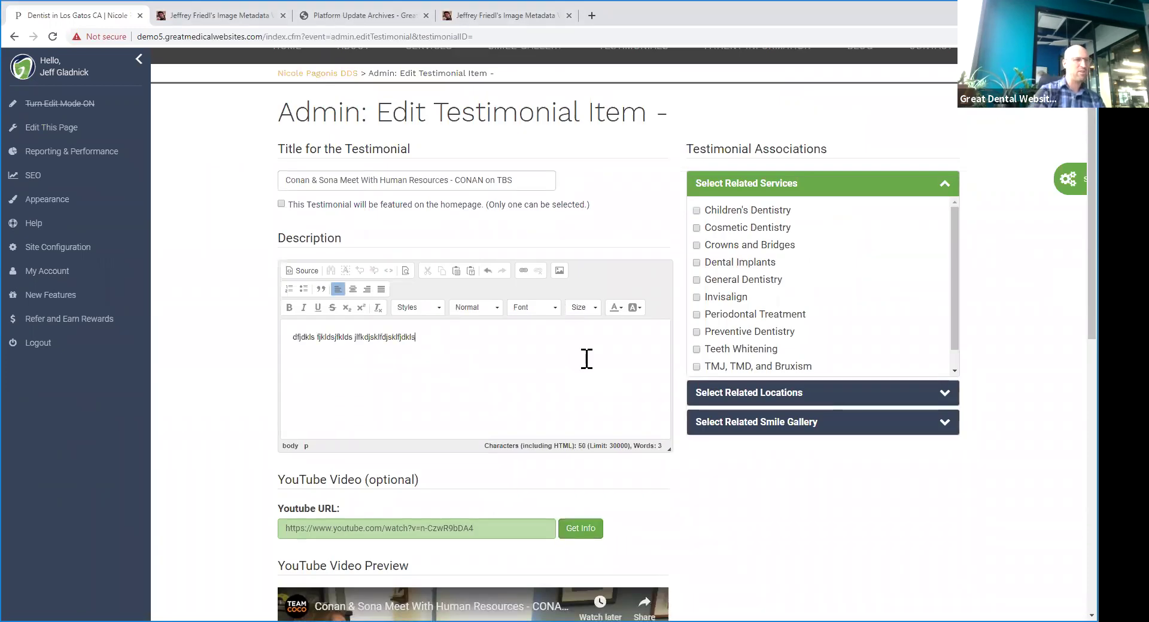
{"action": "left_click", "coordinate": [709, 265]}
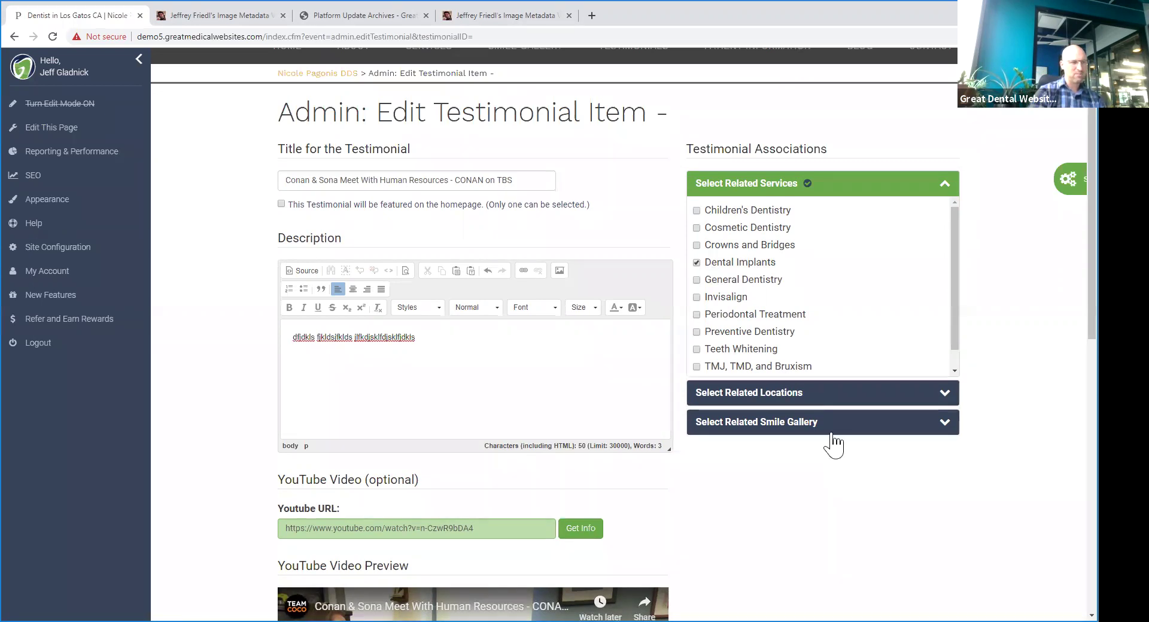
{"action": "scroll", "coordinate": [595, 538], "scroll_direction": "down", "scroll_amount": 5}
{"action": "scroll", "coordinate": [419, 449], "scroll_direction": "down", "scroll_amount": 5}
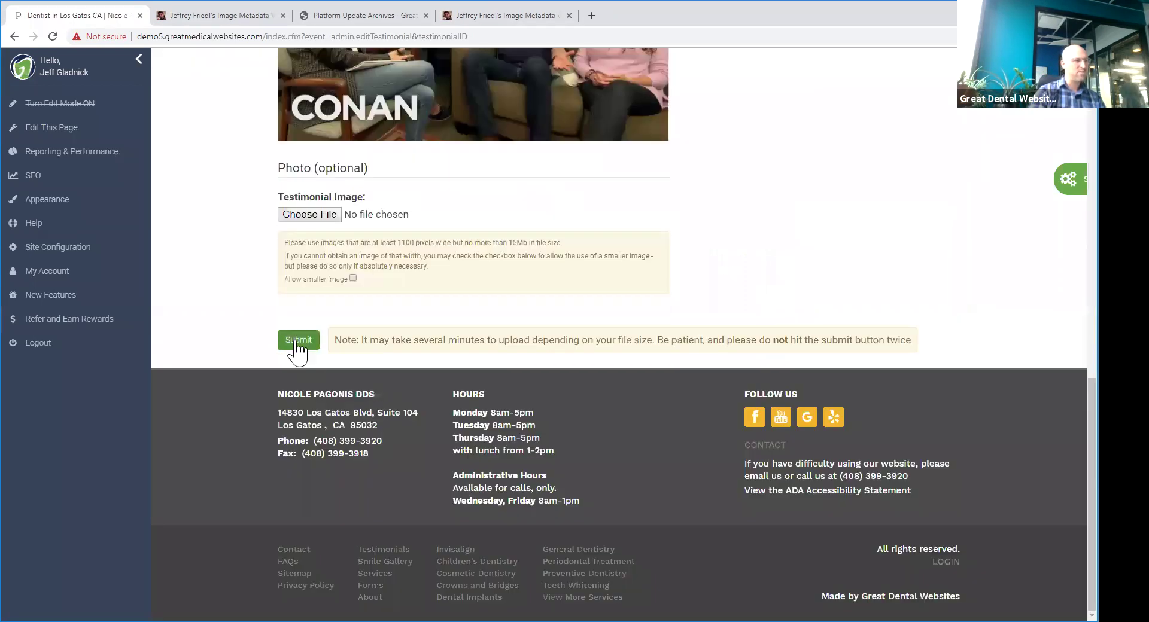
{"action": "left_click", "coordinate": [296, 341]}
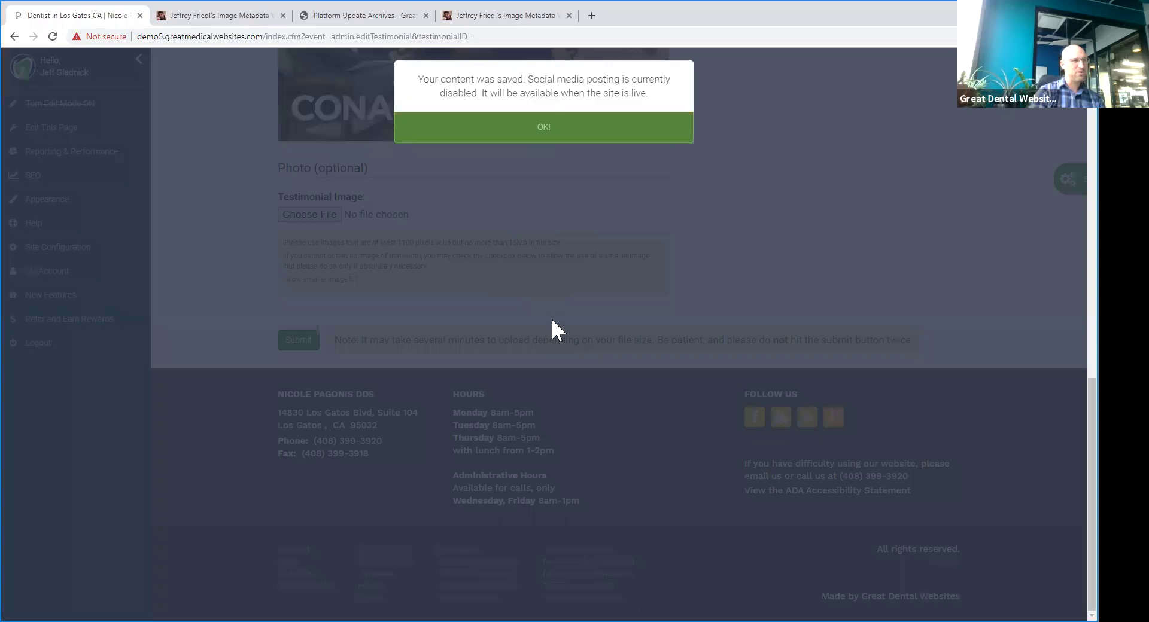
{"action": "left_click", "coordinate": [534, 143]}
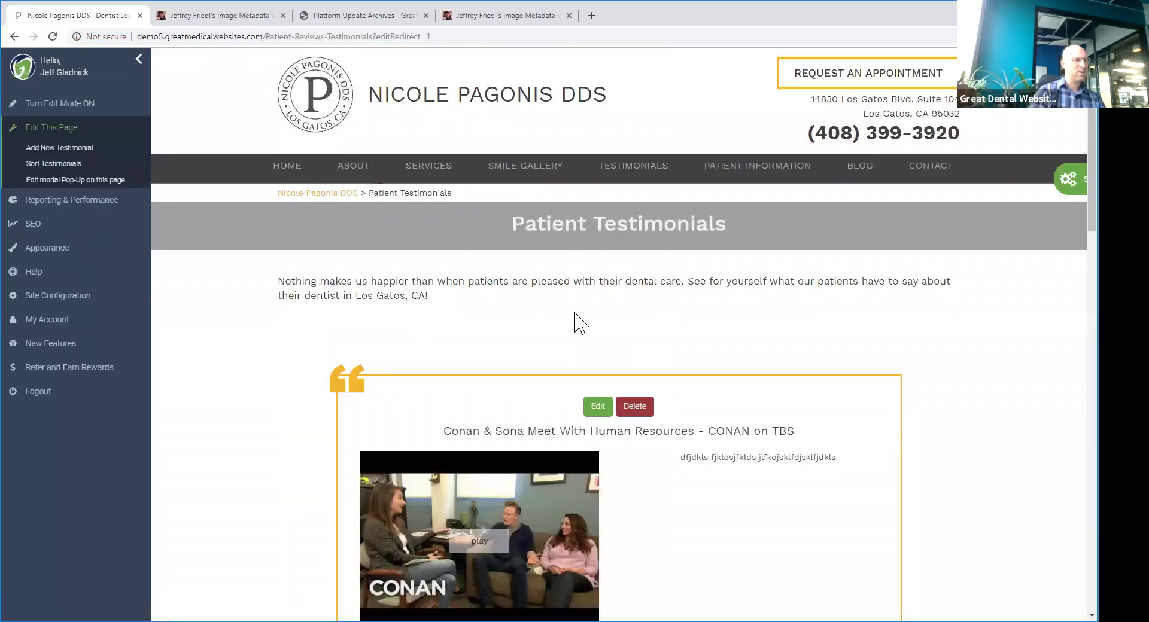
- Move the Conan & Sona testimonial to last place and show all testimonials
{"action": "scroll", "coordinate": [599, 335], "scroll_direction": "down", "scroll_amount": 4}
{"action": "scroll", "coordinate": [600, 347], "scroll_direction": "up", "scroll_amount": 4}
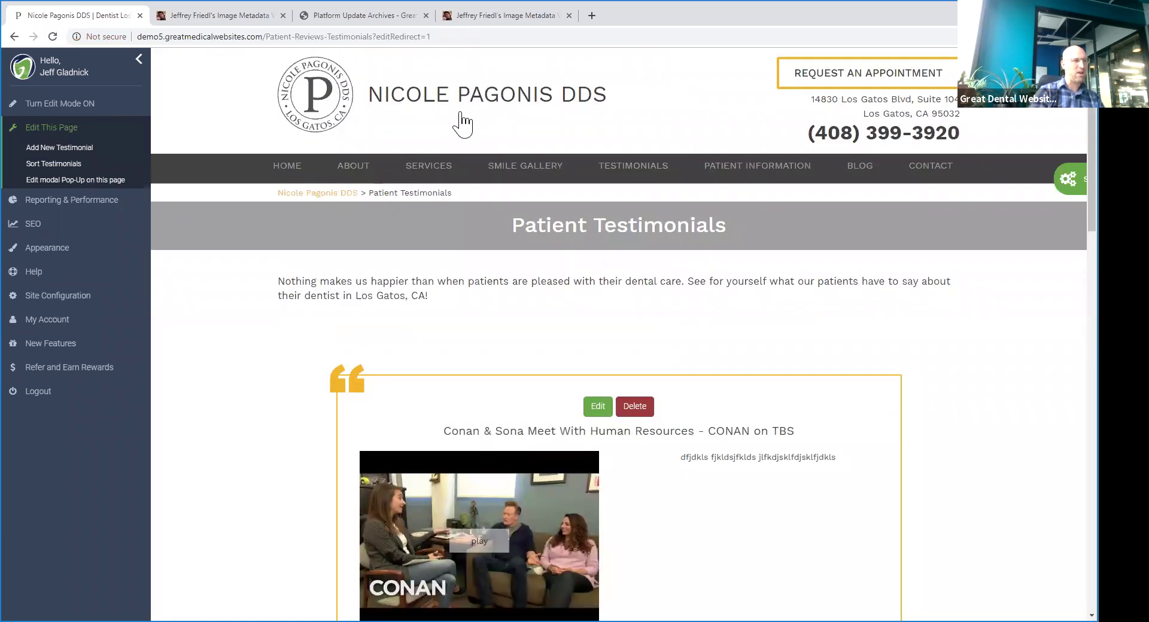
{"action": "left_click", "coordinate": [60, 164]}
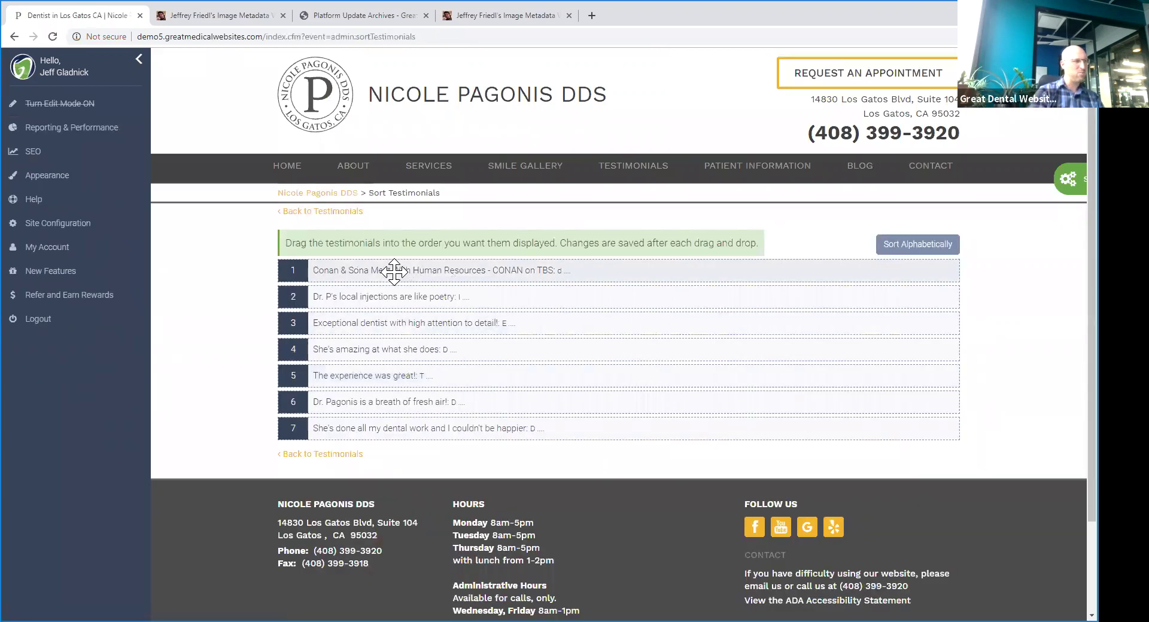
{"action": "left_click_drag", "start_coordinate": [389, 303], "coordinate": [397, 450]}
{"action": "left_click", "coordinate": [338, 456]}
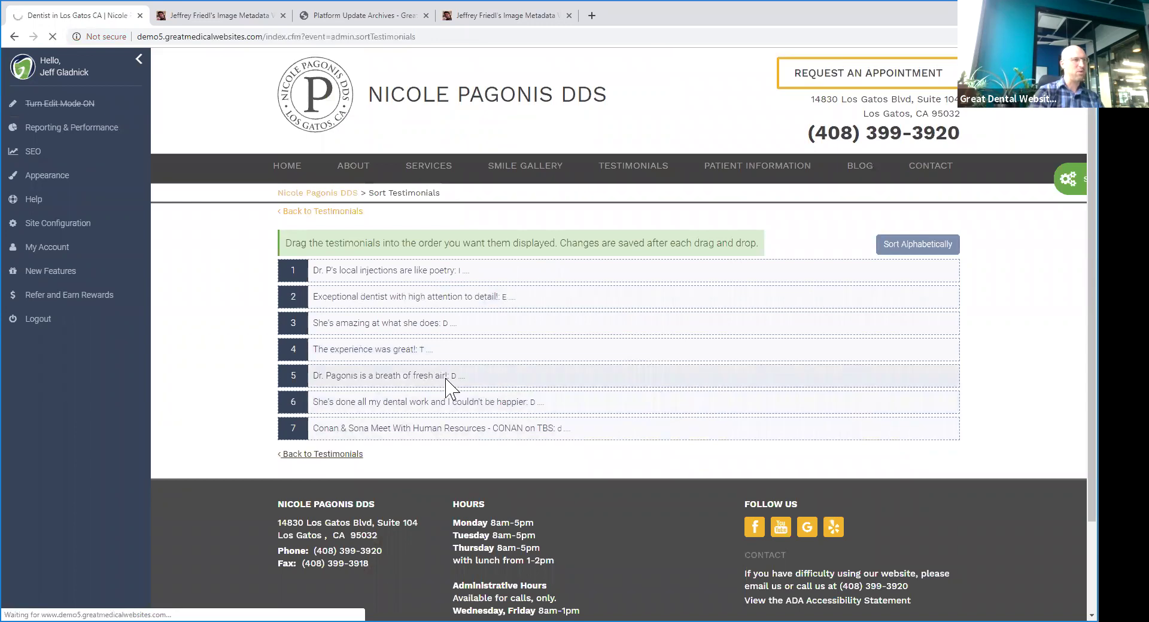
{"action": "scroll", "coordinate": [559, 371], "scroll_direction": "down", "scroll_amount": 10}
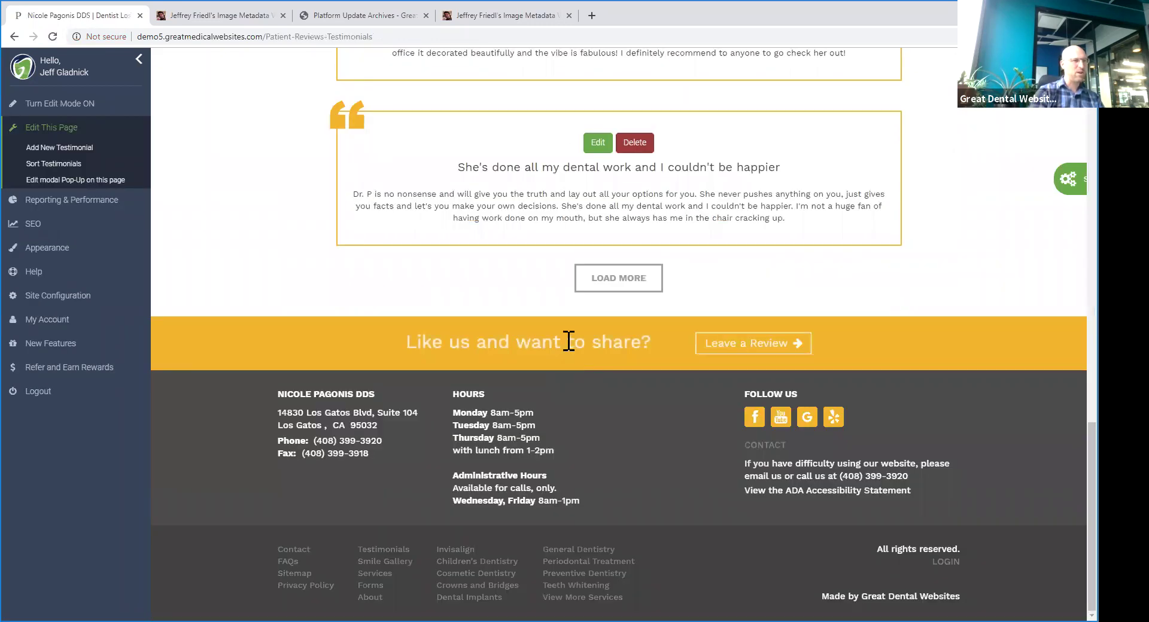
{"action": "left_click", "coordinate": [611, 280]}
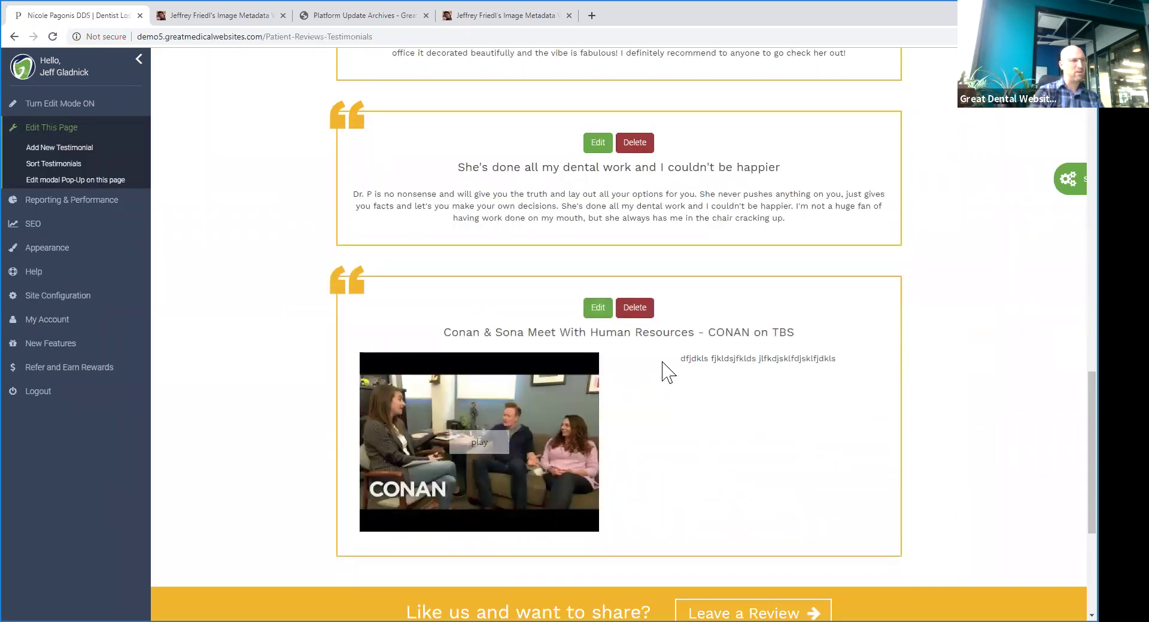
{"action": "scroll", "coordinate": [669, 372], "scroll_direction": "up", "scroll_amount": 10}
- Look over the Invisalign service page, then return to the Patient Testimonials page
{"action": "mouse_move", "coordinate": [429, 167]}
{"action": "left_click", "coordinate": [439, 197]}
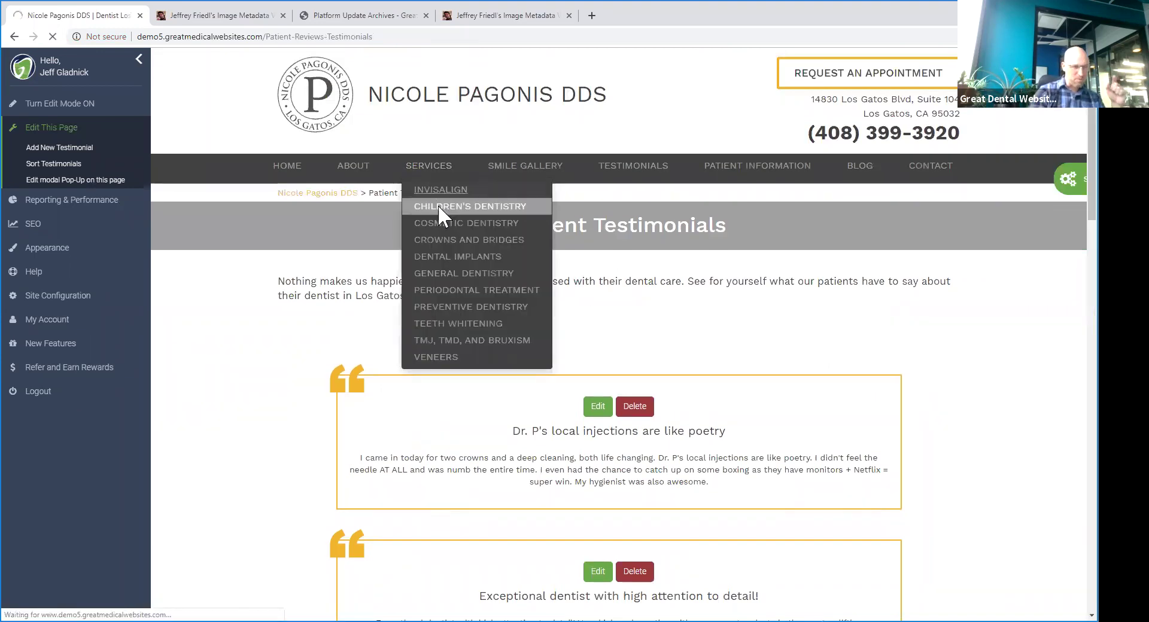
{"action": "scroll", "coordinate": [626, 275], "scroll_direction": "down", "scroll_amount": 8}
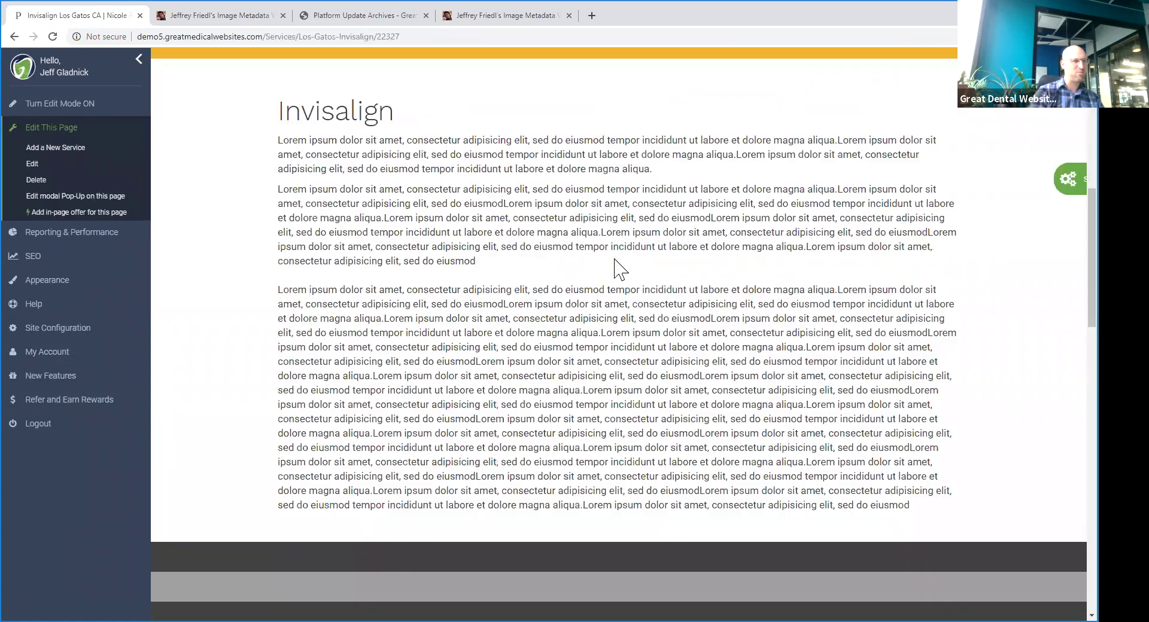
{"action": "scroll", "coordinate": [620, 269], "scroll_direction": "down", "scroll_amount": 10}
{"action": "scroll", "coordinate": [609, 231], "scroll_direction": "down", "scroll_amount": 6}
{"action": "scroll", "coordinate": [609, 230], "scroll_direction": "up", "scroll_amount": 4}
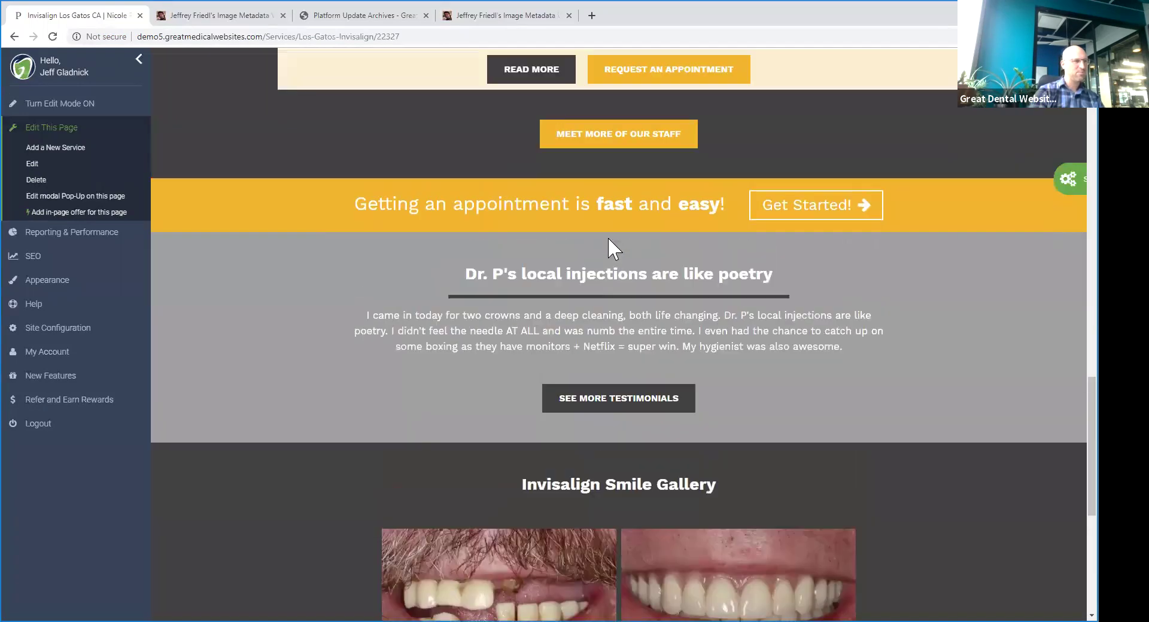
{"action": "scroll", "coordinate": [728, 289], "scroll_direction": "down", "scroll_amount": 1}
{"action": "scroll", "coordinate": [437, 299], "scroll_direction": "up", "scroll_amount": 7}
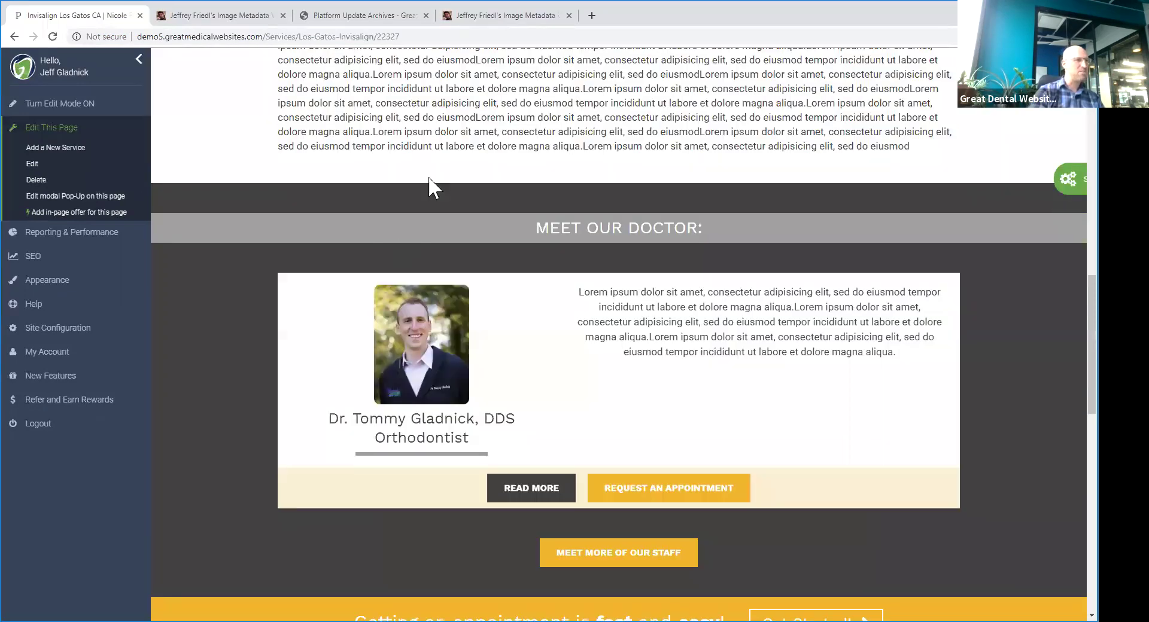
{"action": "scroll", "coordinate": [473, 183], "scroll_direction": "up", "scroll_amount": 15}
{"action": "left_click", "coordinate": [603, 182]}
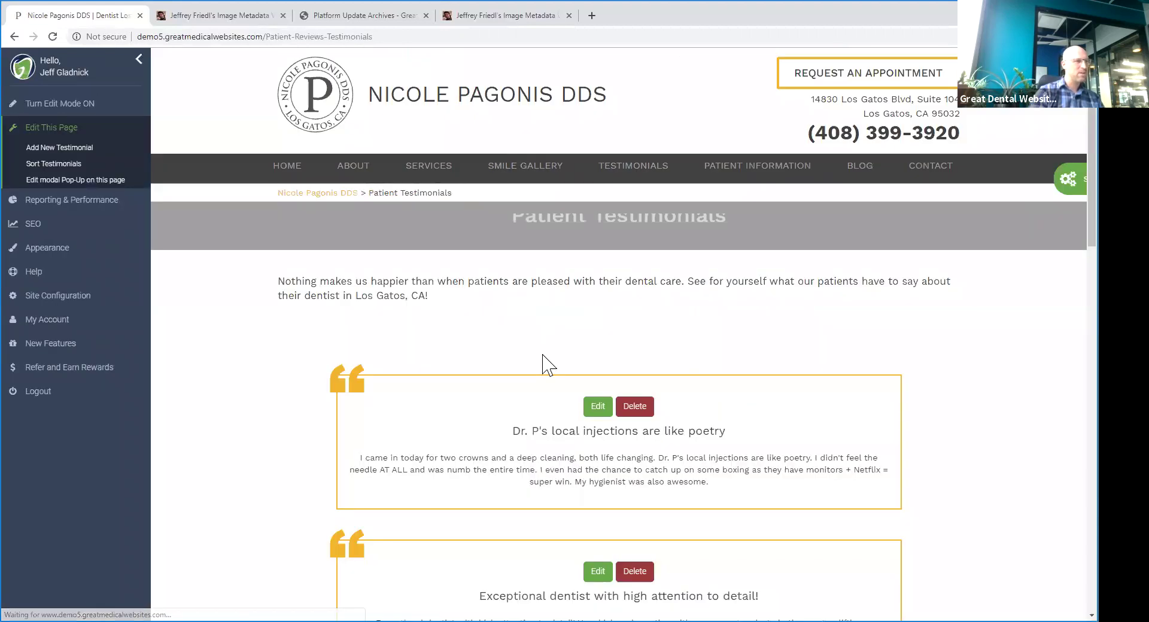
{"action": "scroll", "coordinate": [598, 371], "scroll_direction": "down", "scroll_amount": 10}
- Edit the Conan & Sona video testimonial, swapping Dental Implants for Invisalign, and submit it
{"action": "left_click", "coordinate": [597, 367]}
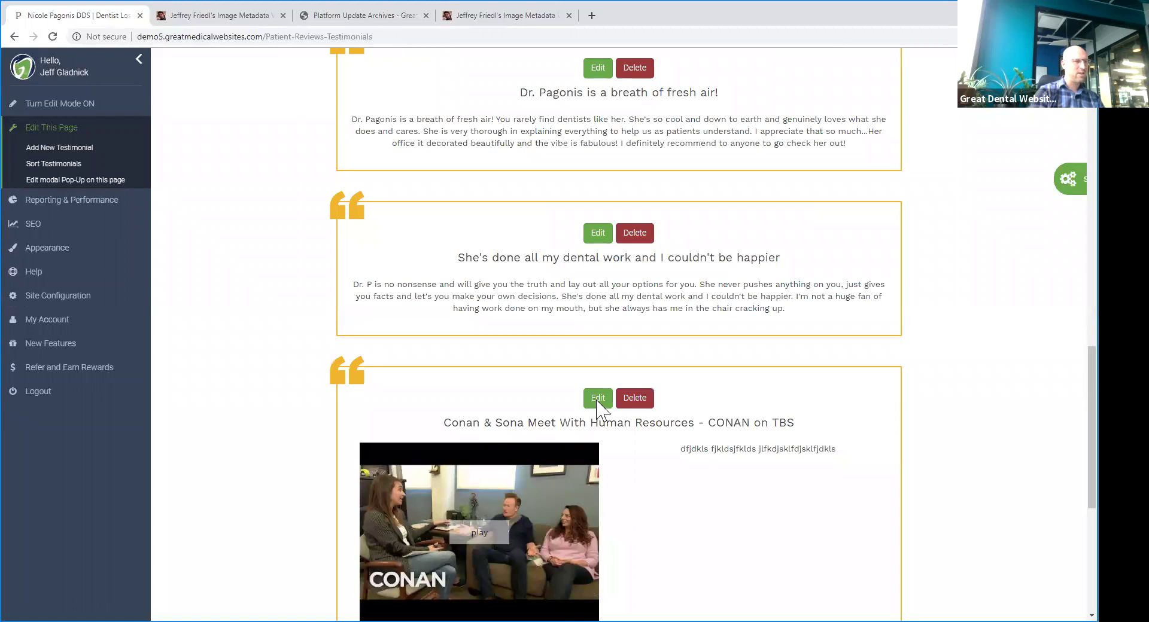
{"action": "left_click", "coordinate": [596, 398]}
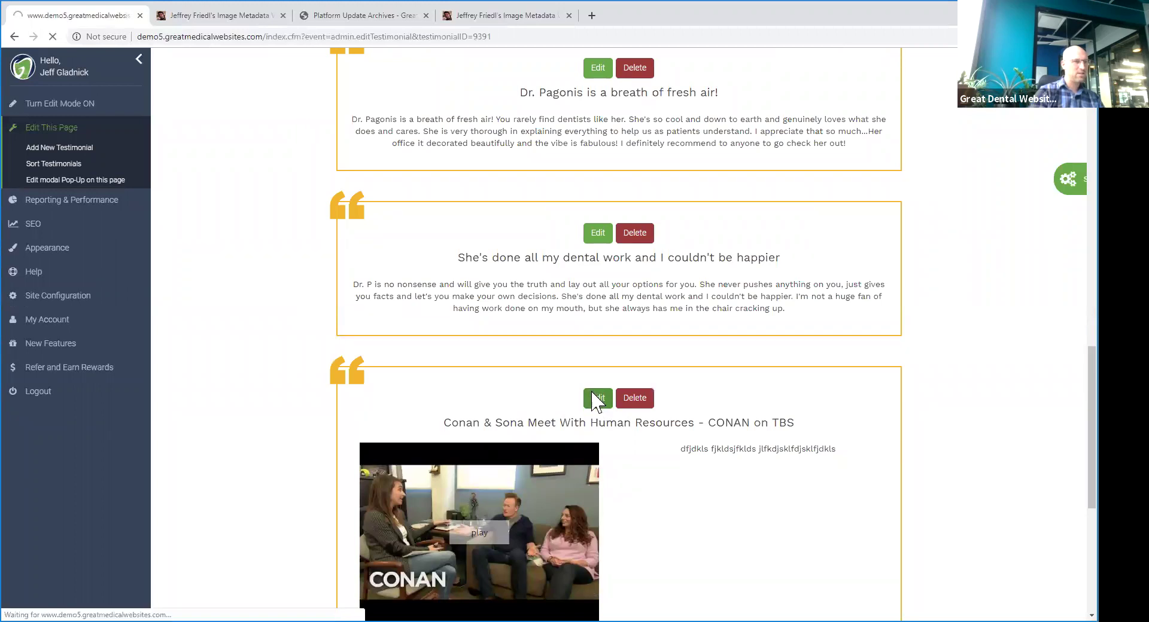
{"action": "scroll", "coordinate": [748, 299], "scroll_direction": "down", "scroll_amount": 1}
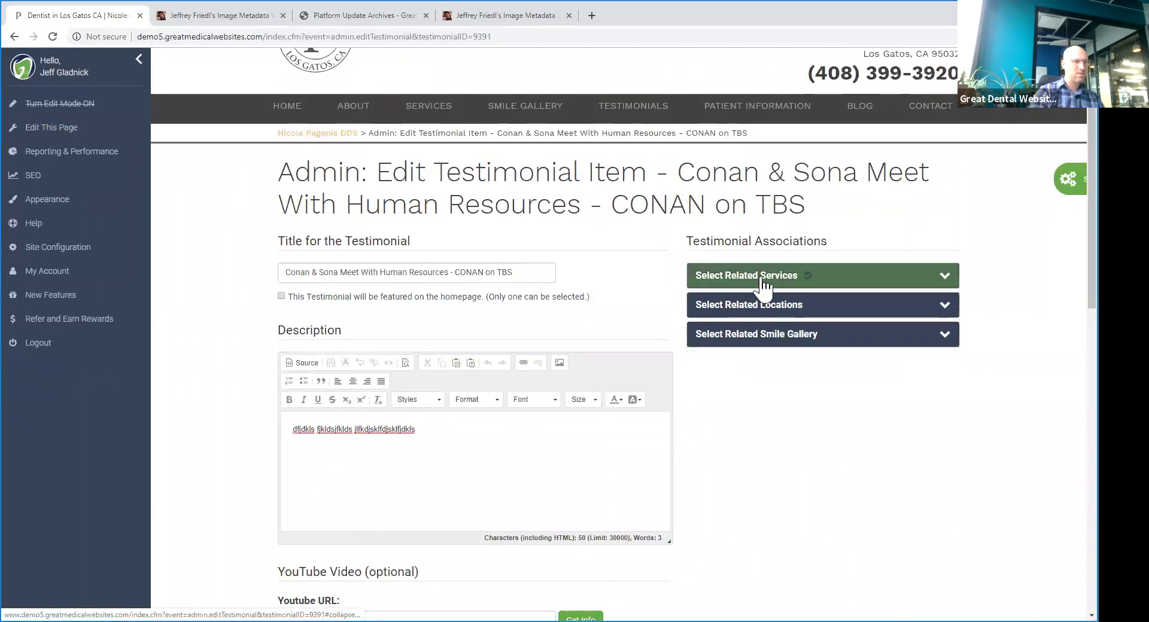
{"action": "left_click", "coordinate": [763, 278]}
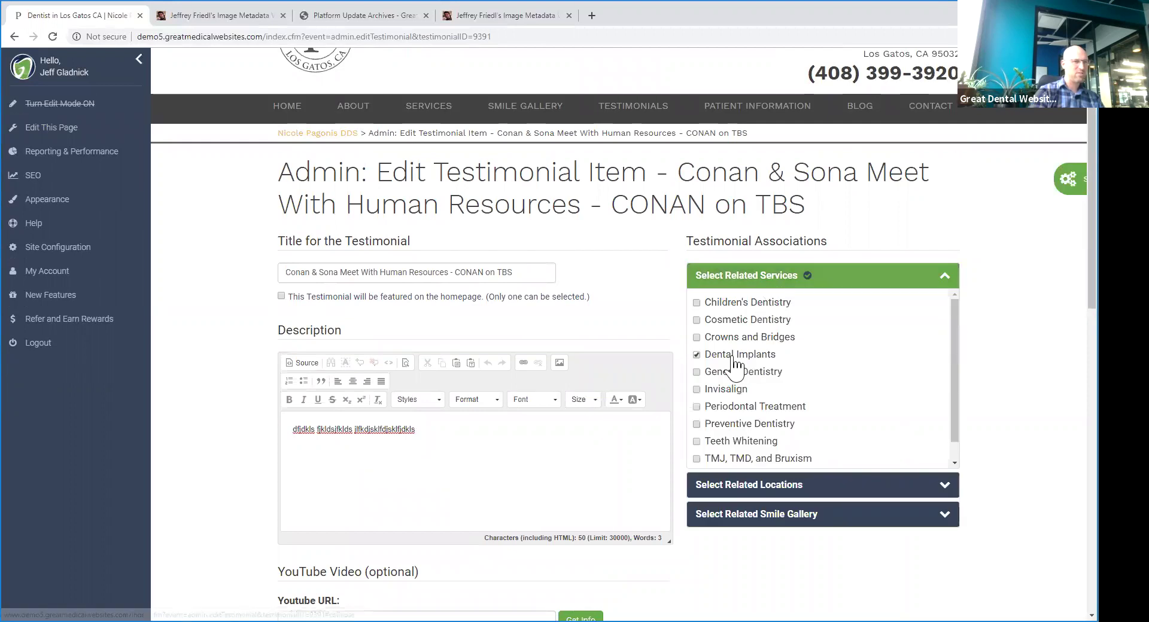
{"action": "left_click", "coordinate": [697, 355]}
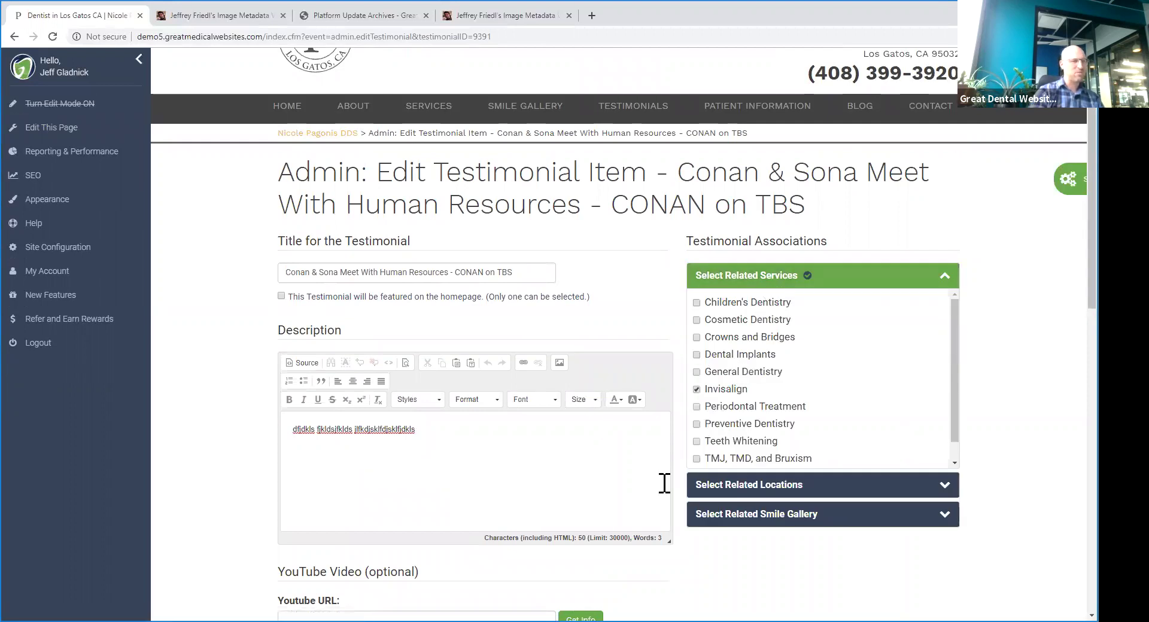
{"action": "scroll", "coordinate": [590, 479], "scroll_direction": "down", "scroll_amount": 10}
{"action": "left_click", "coordinate": [298, 443]}
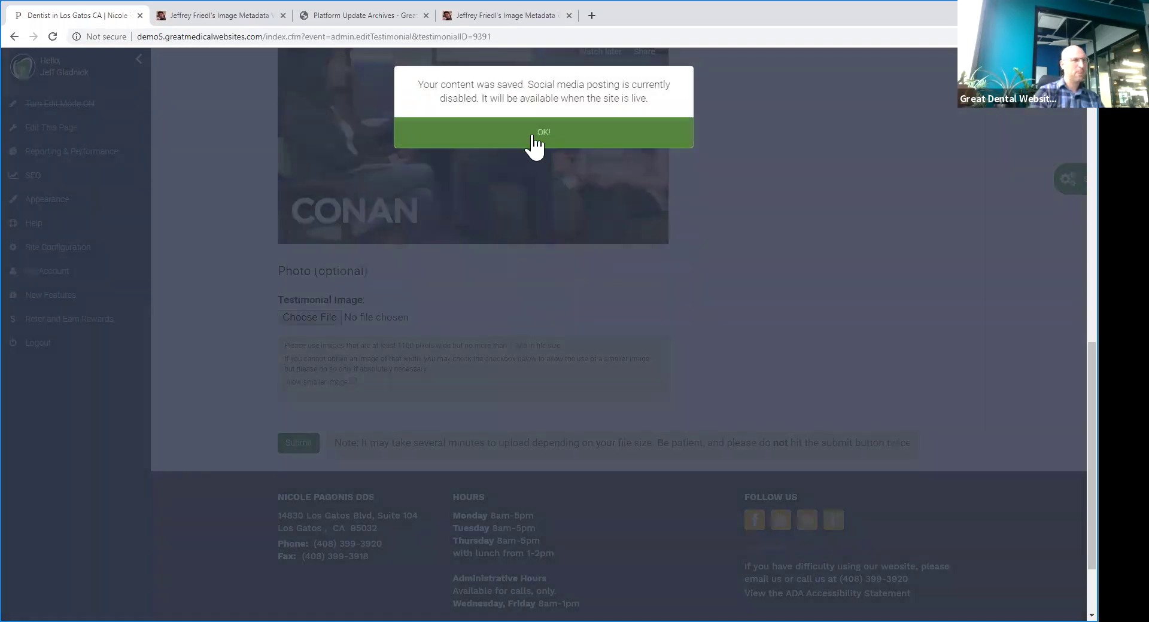
{"action": "left_click", "coordinate": [533, 132]}
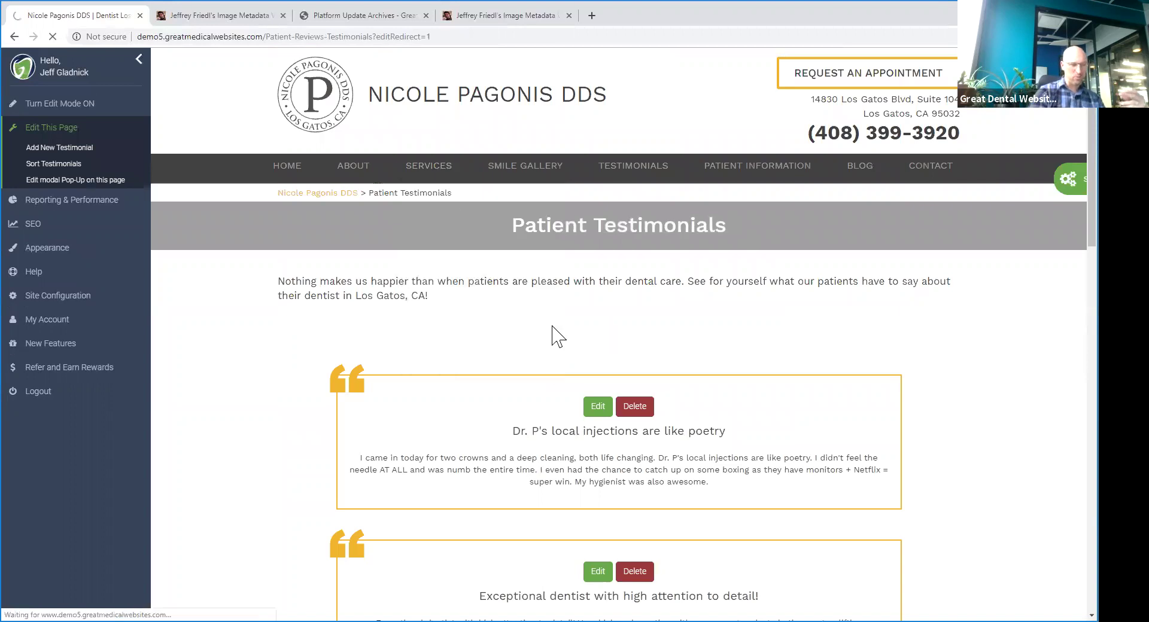
- Open the 'Great smile transformation in only 6 months' case and scroll through its page
{"action": "scroll", "coordinate": [568, 264], "scroll_direction": "down", "scroll_amount": 20}
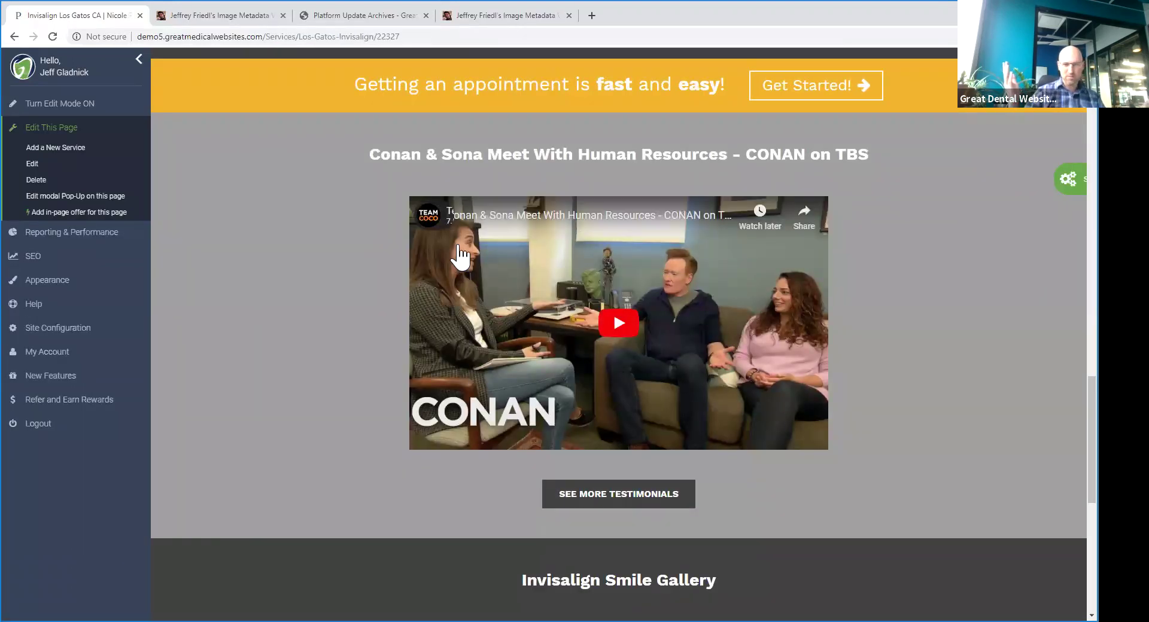
{"action": "scroll", "coordinate": [664, 255], "scroll_direction": "down", "scroll_amount": 5}
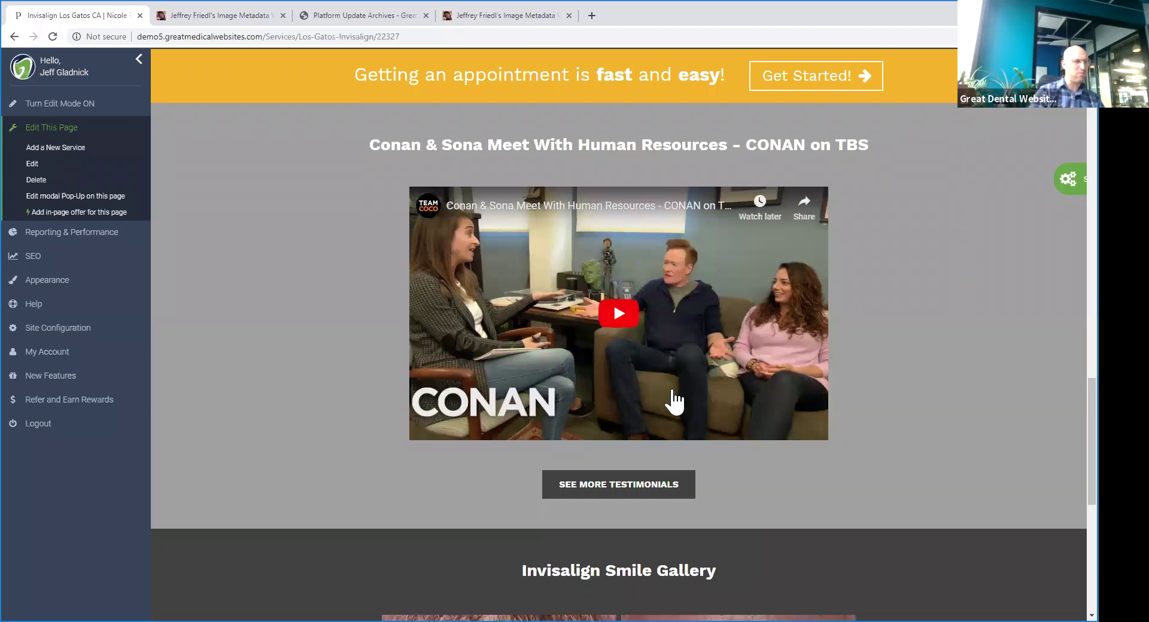
{"action": "scroll", "coordinate": [748, 419], "scroll_direction": "up", "scroll_amount": 6}
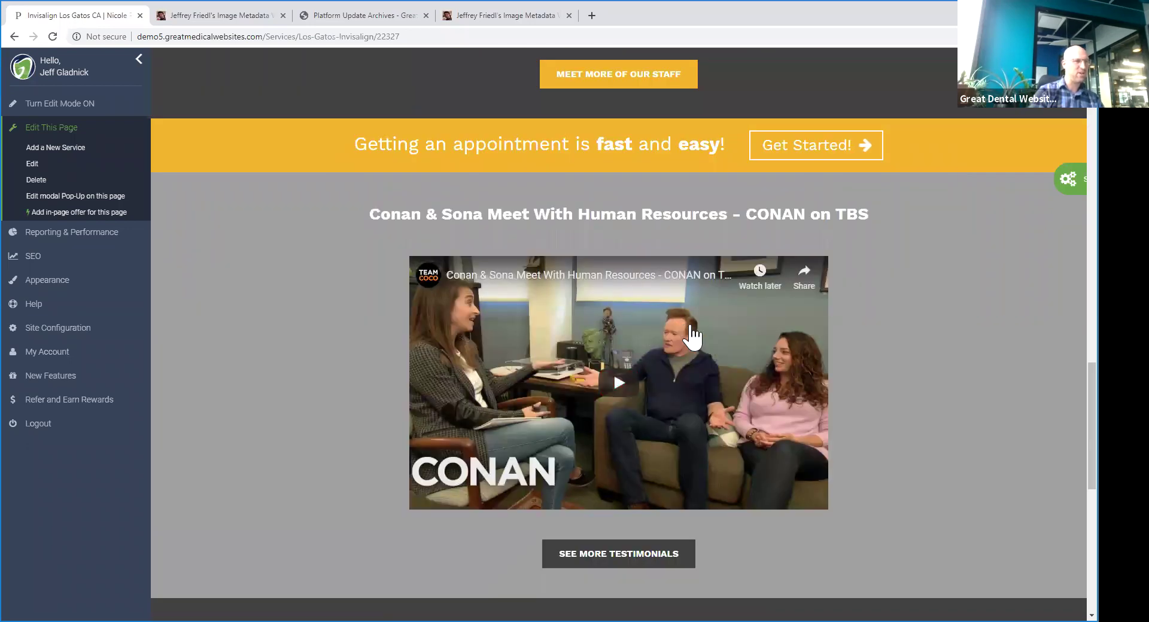
{"action": "scroll", "coordinate": [658, 359], "scroll_direction": "down", "scroll_amount": 7}
{"action": "left_click", "coordinate": [738, 366]}
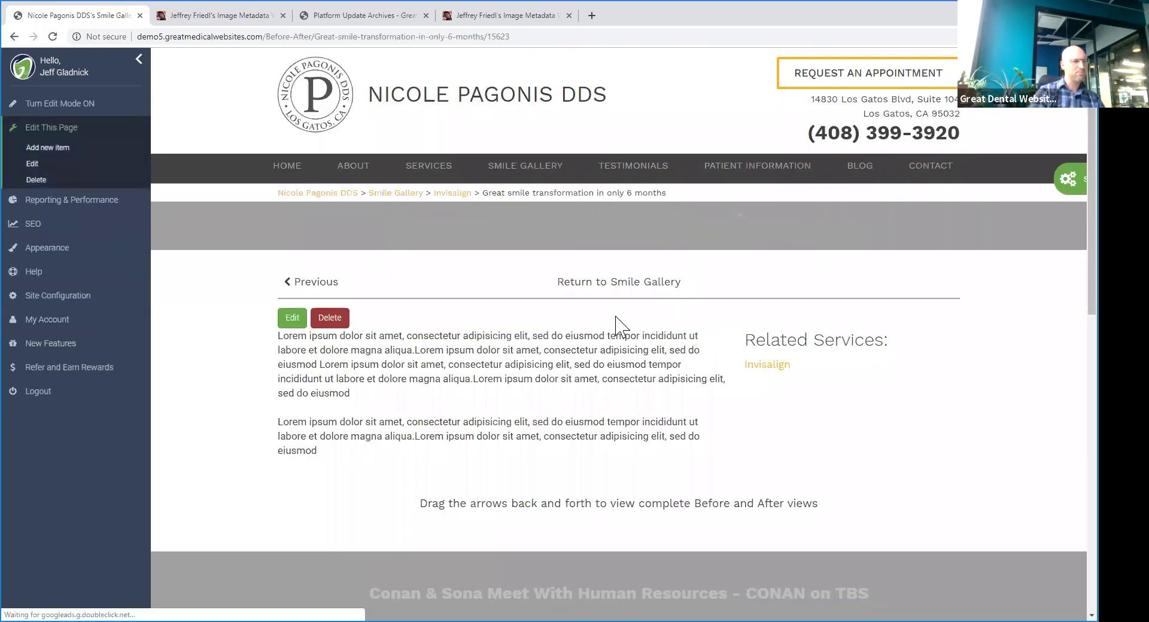
{"action": "scroll", "coordinate": [577, 308], "scroll_direction": "down", "scroll_amount": 15}
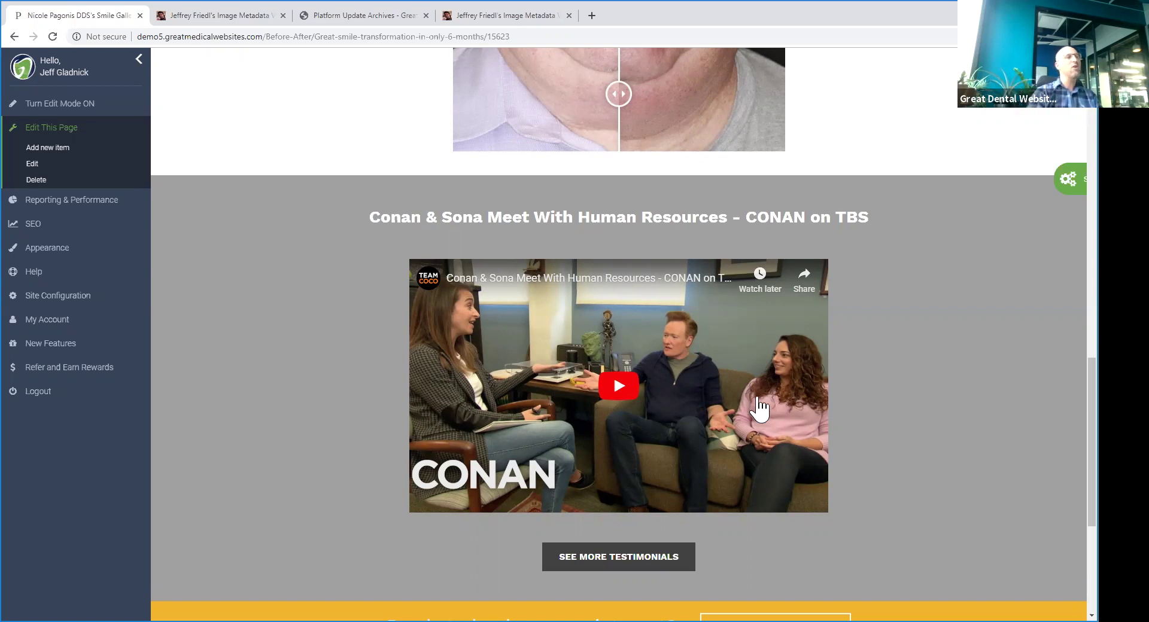
{"action": "scroll", "coordinate": [767, 472], "scroll_direction": "up", "scroll_amount": 8}
{"action": "scroll", "coordinate": [669, 289], "scroll_direction": "down", "scroll_amount": 8}
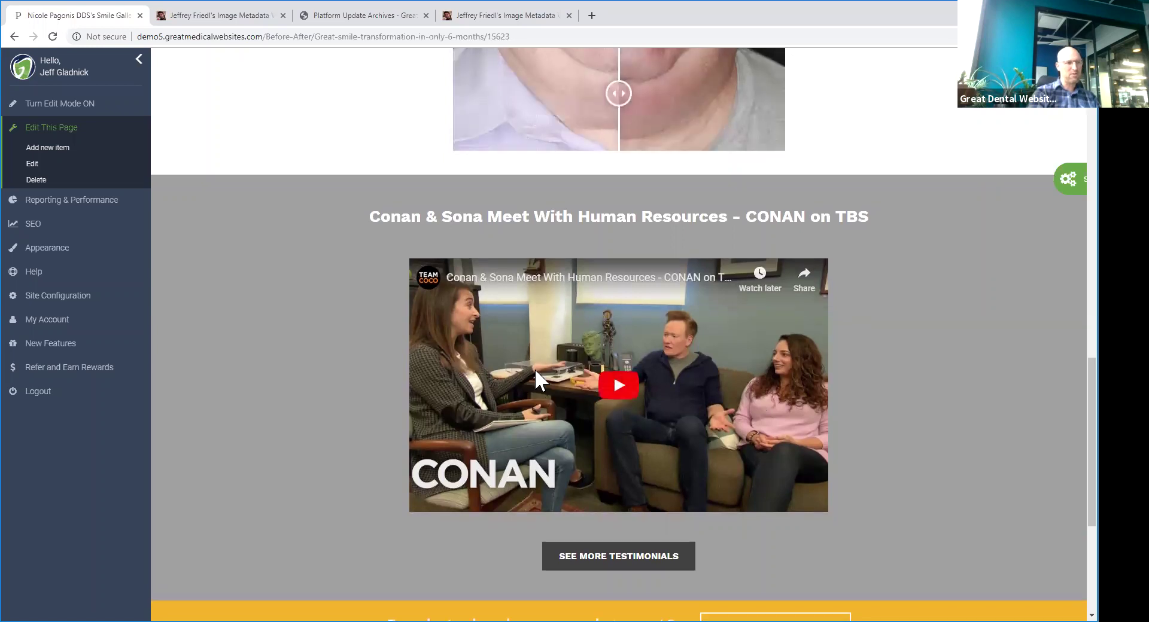
{"action": "scroll", "coordinate": [663, 400], "scroll_direction": "down", "scroll_amount": 4}
{"action": "scroll", "coordinate": [681, 379], "scroll_direction": "up", "scroll_amount": 12}
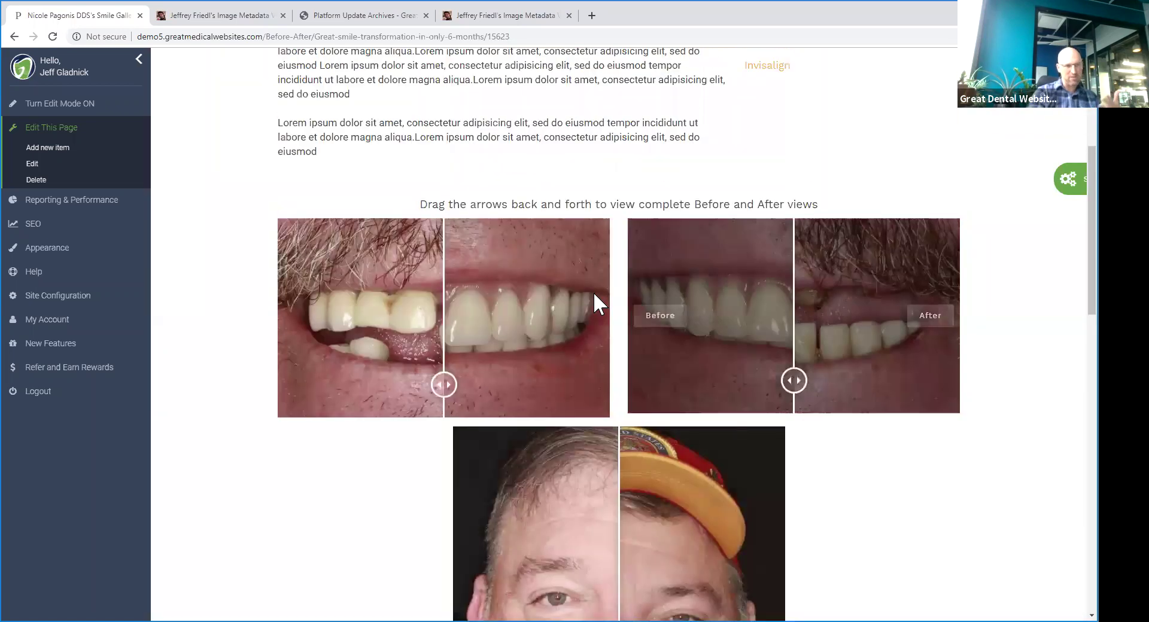
{"action": "scroll", "coordinate": [487, 267], "scroll_direction": "up", "scroll_amount": 5}
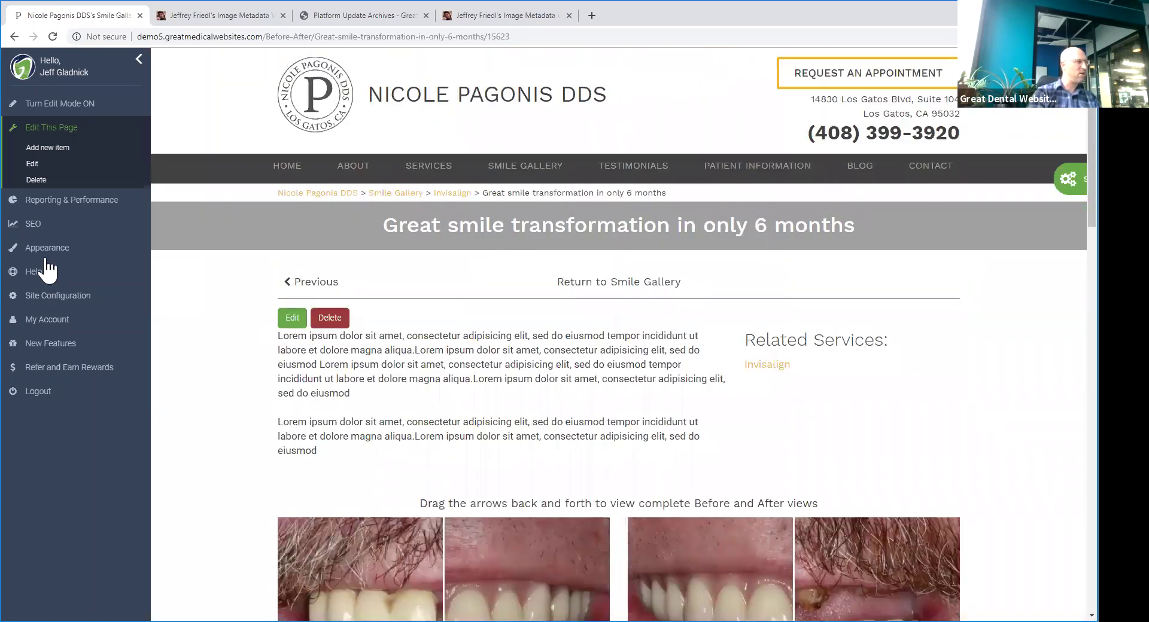
- Run a Google image search for 'dental implants darwin nsw' in a new tab
{"action": "left_click", "coordinate": [245, 18]}
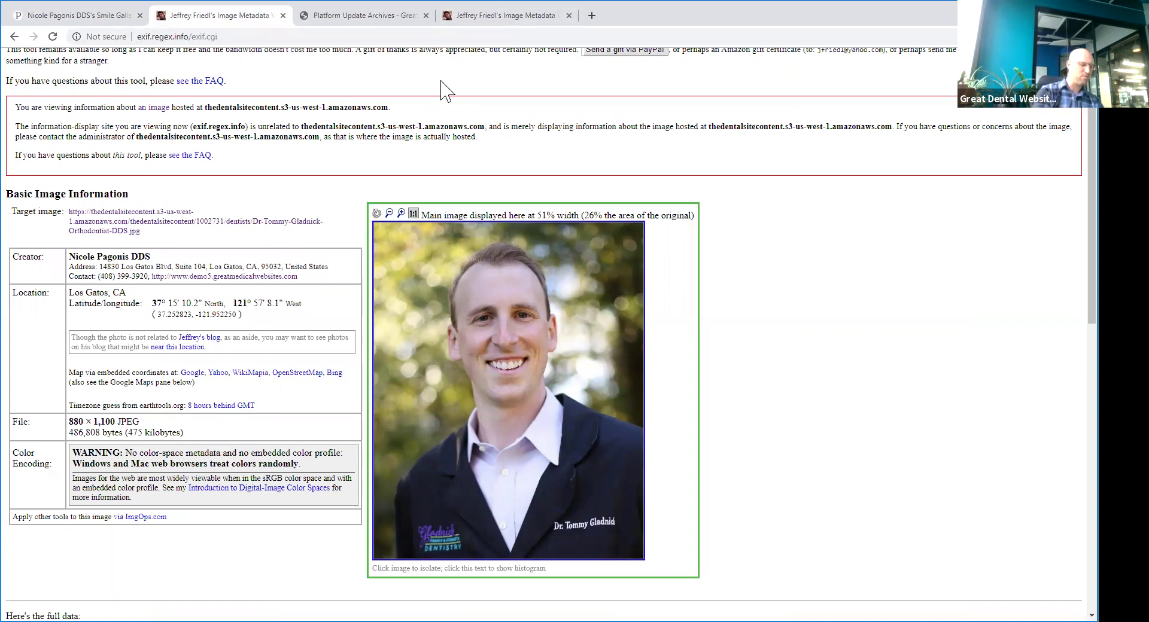
{"action": "key", "text": "ctrl+t"}
{"action": "type", "text": "dental im"}
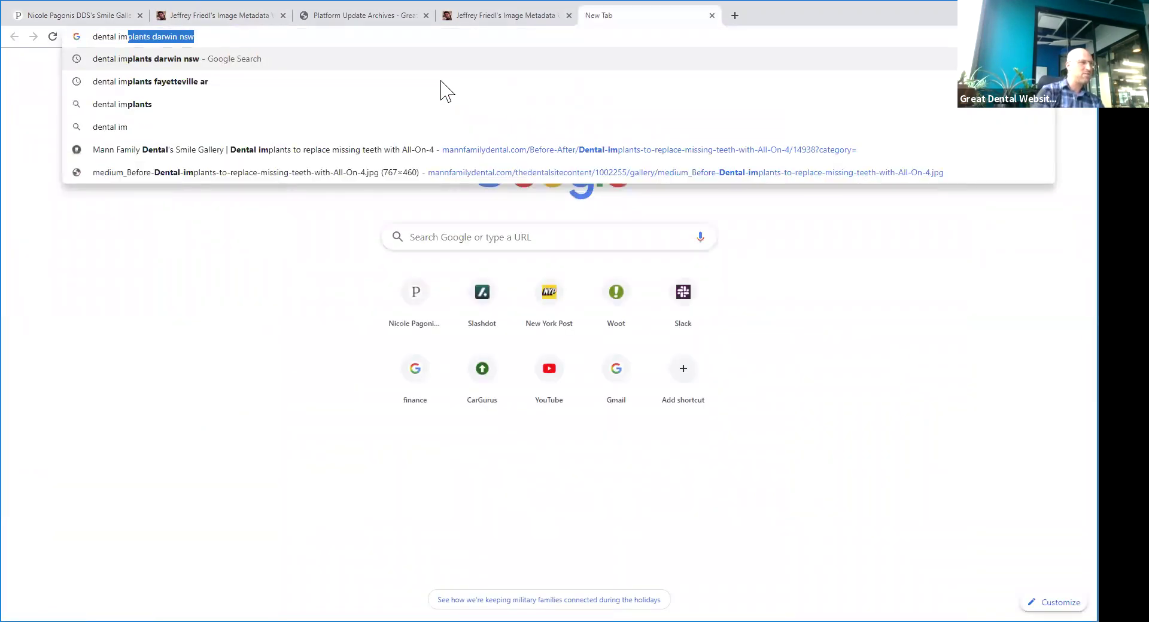
{"action": "key", "text": "Return"}
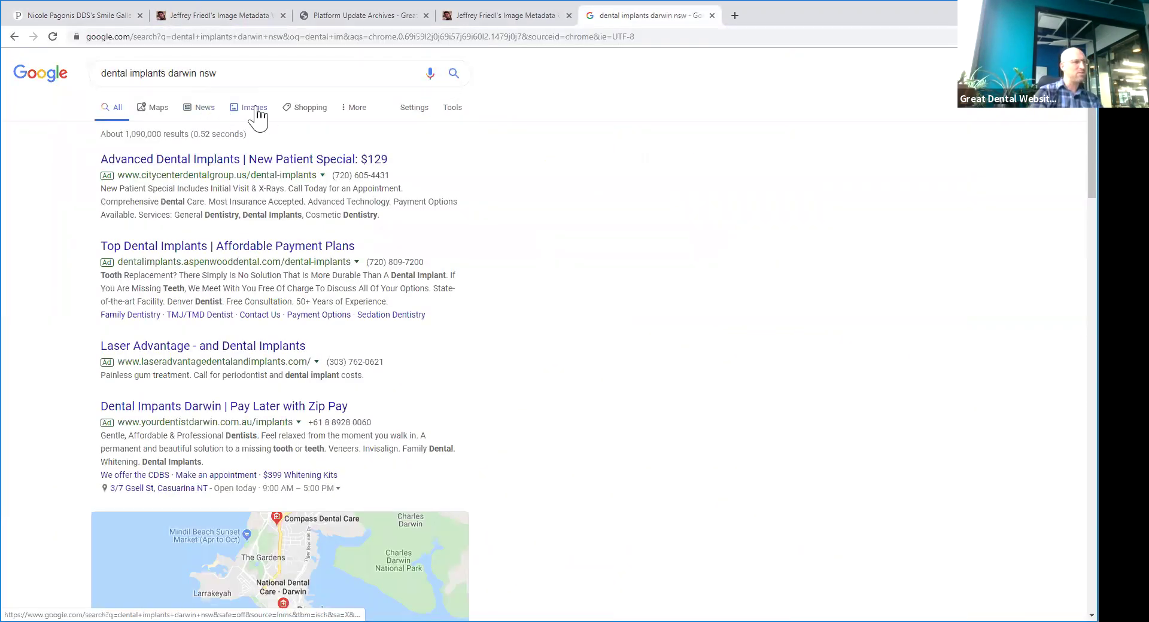
{"action": "left_click", "coordinate": [255, 109]}
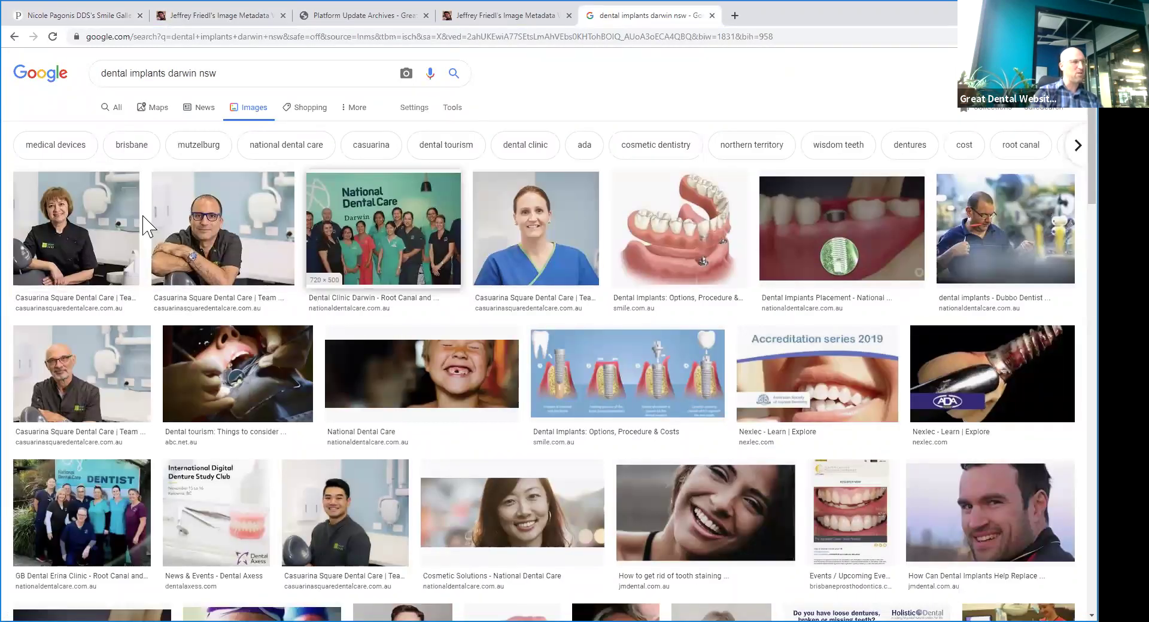
- Inspect a clinic photo's creator, address and GPS location metadata
{"action": "left_click", "coordinate": [521, 16]}
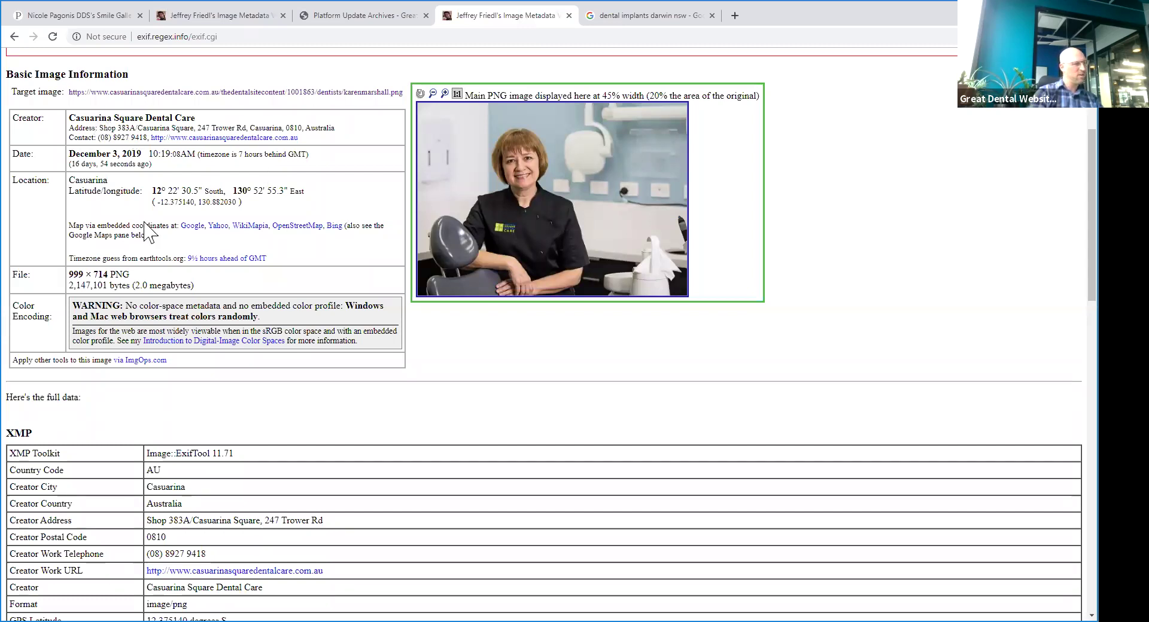
{"action": "left_click_drag", "start_coordinate": [68, 121], "coordinate": [330, 135]}
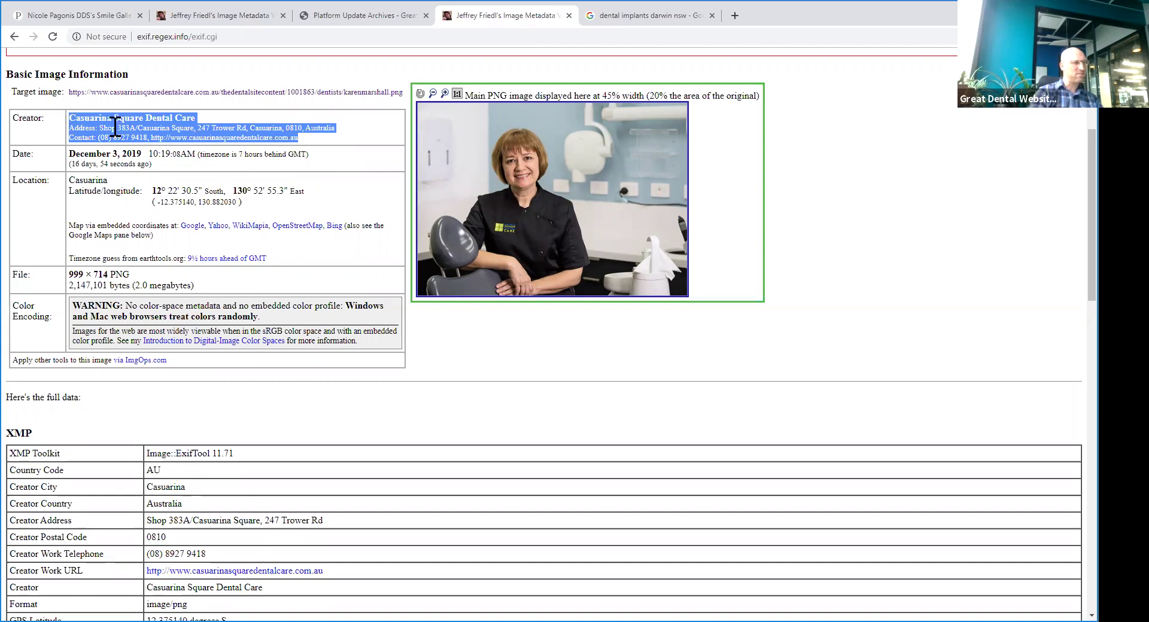
{"action": "left_click_drag", "start_coordinate": [95, 180], "coordinate": [282, 212]}
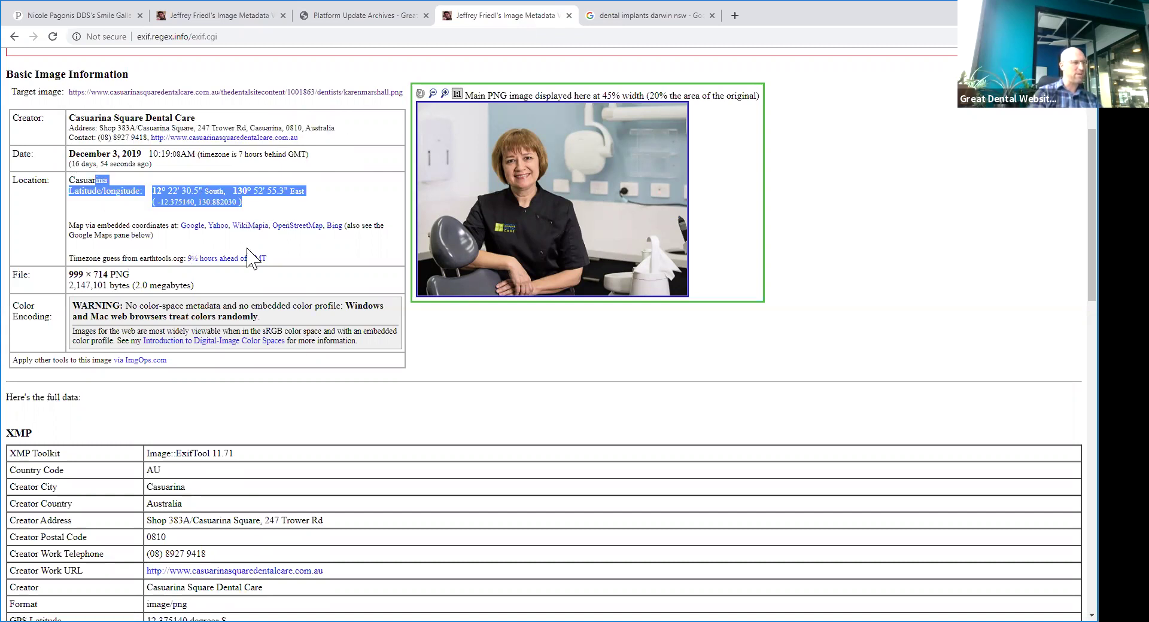
{"action": "scroll", "coordinate": [256, 322], "scroll_direction": "down", "scroll_amount": 12}
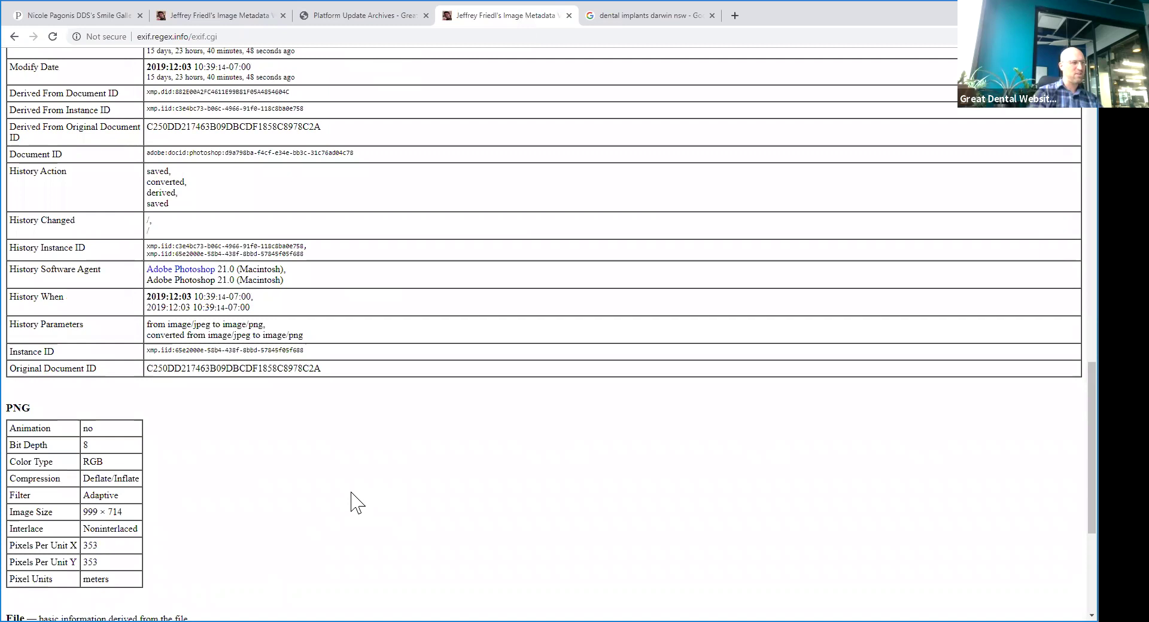
{"action": "scroll", "coordinate": [337, 518], "scroll_direction": "up", "scroll_amount": 12}
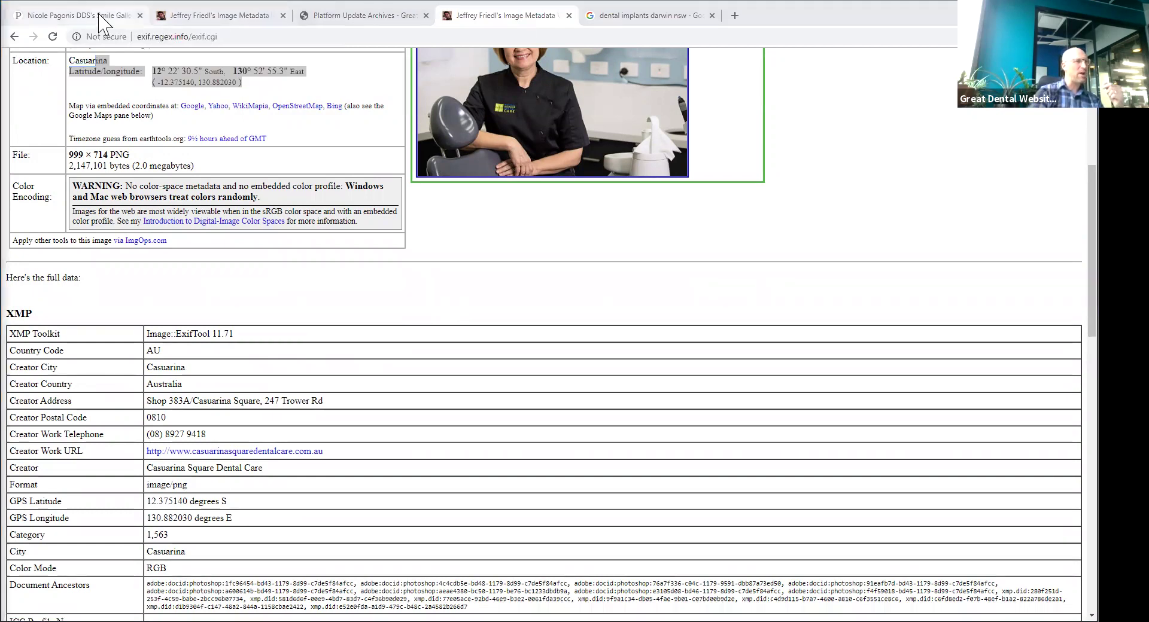
- Return to the dental site and start a new post from the Blog page
{"action": "key", "text": "ctrl+1"}
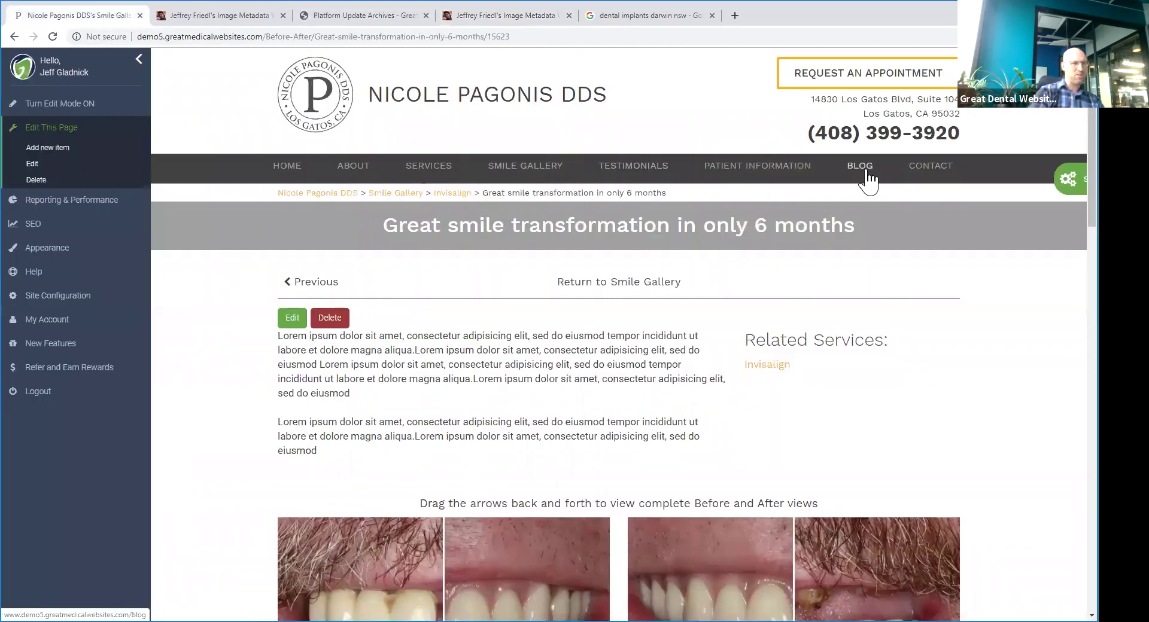
{"action": "left_click", "coordinate": [869, 174]}
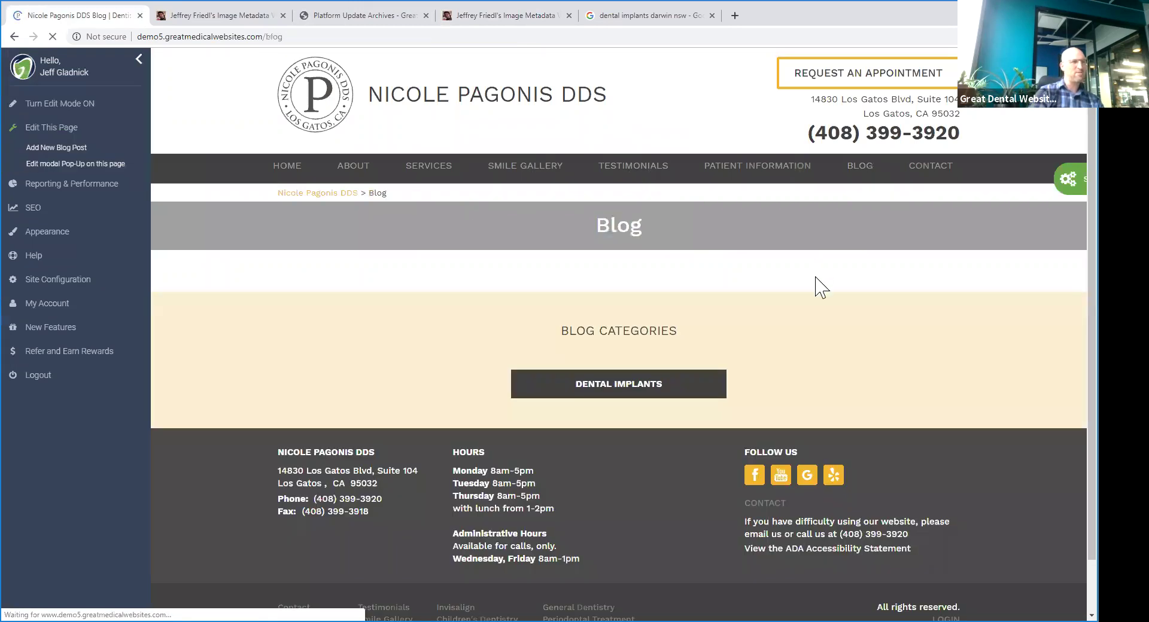
{"action": "scroll", "coordinate": [774, 294], "scroll_direction": "down", "scroll_amount": 6}
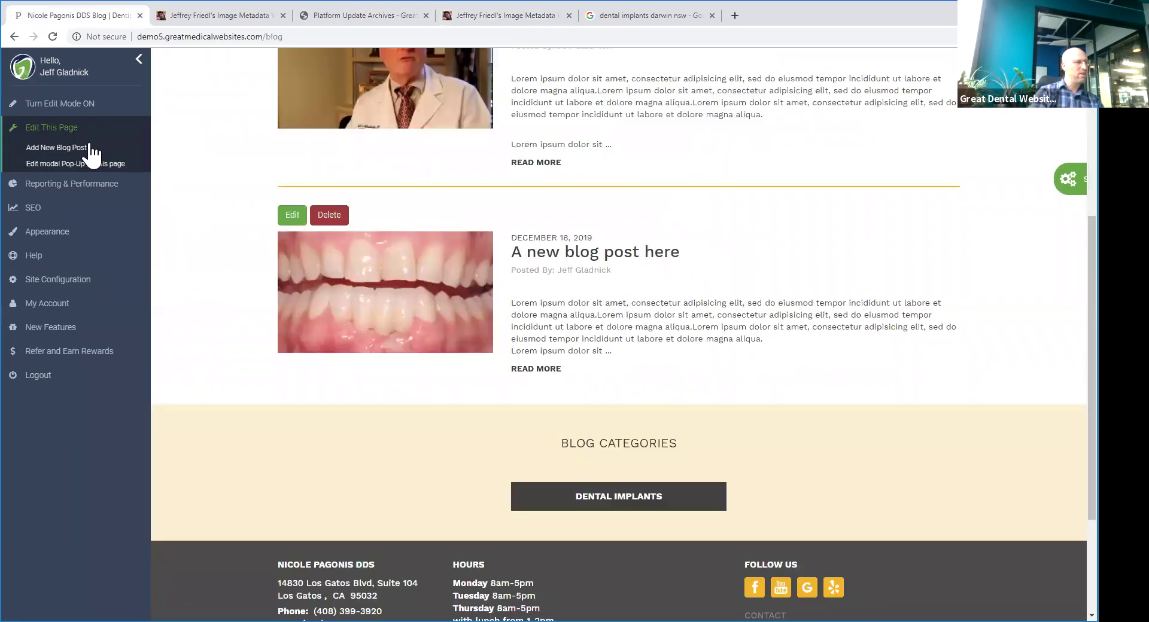
{"action": "left_click", "coordinate": [78, 148]}
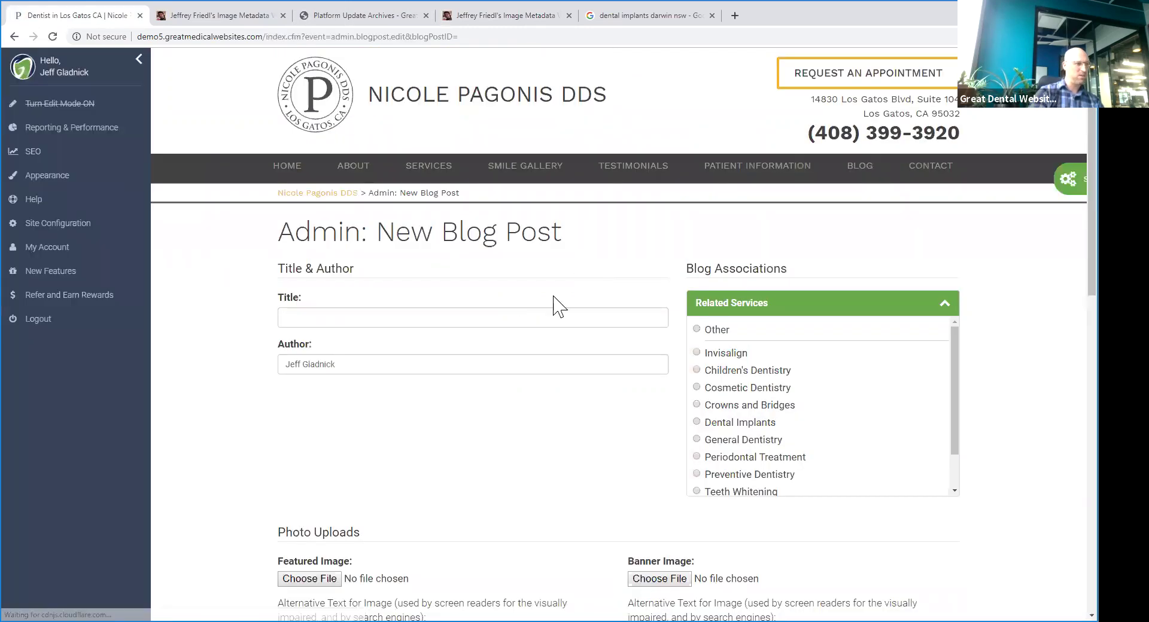
- Fix the title word's ending to 'ing' and link the post to the Invisalign service
{"action": "key", "text": "BackSpace"}
{"action": "type", "text": "ing our newest orthodontist!"}
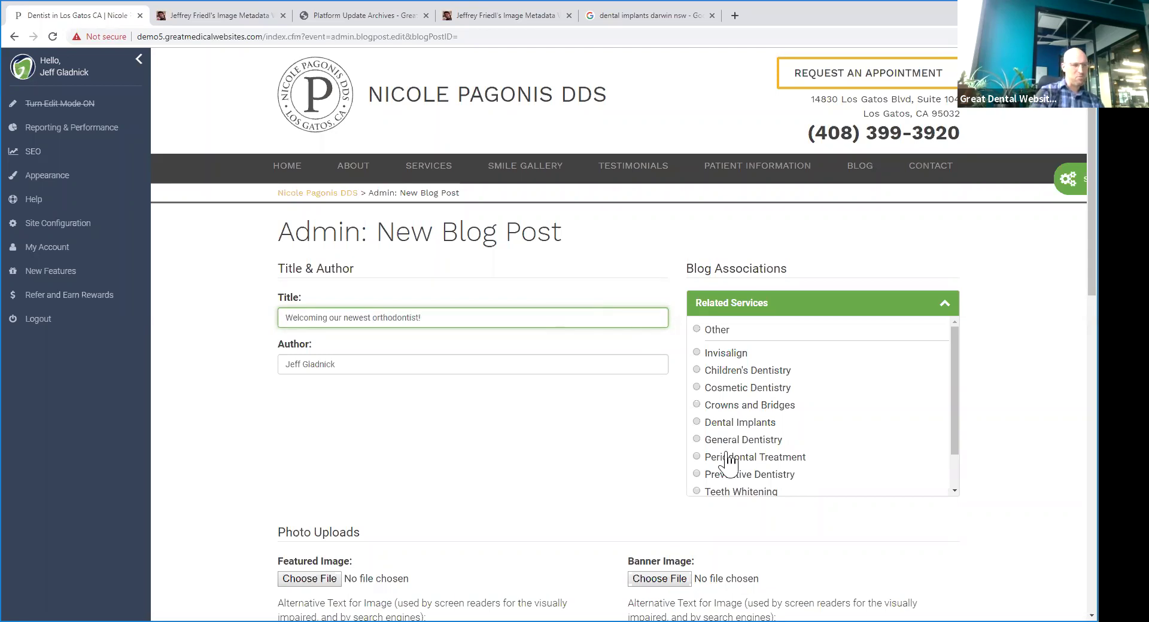
{"action": "left_click", "coordinate": [742, 359]}
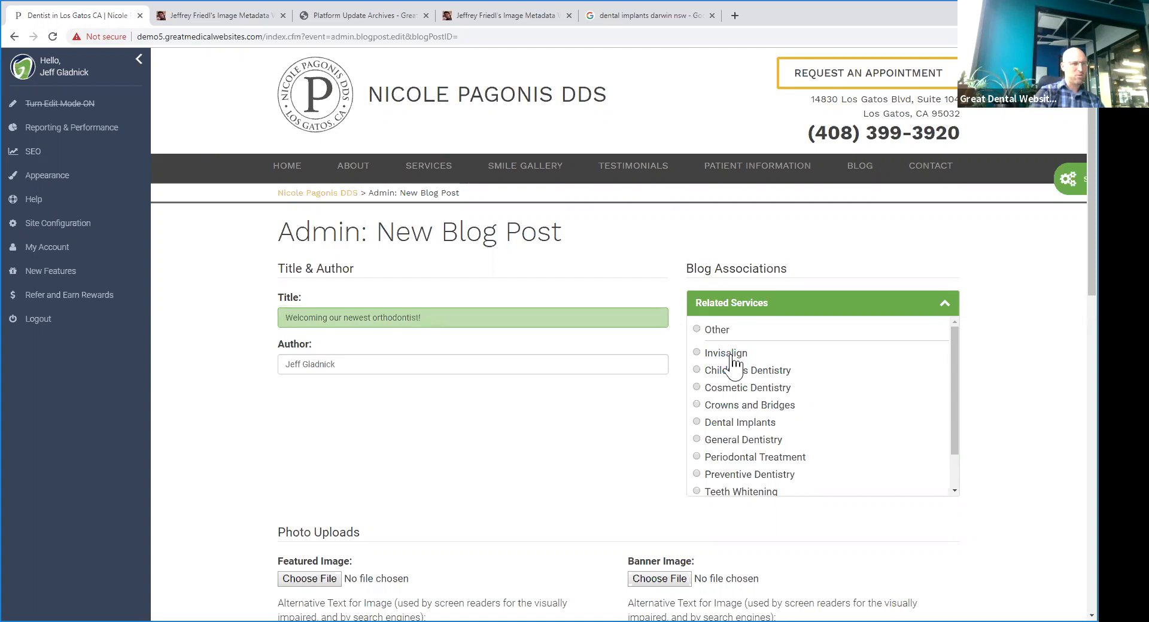
{"action": "scroll", "coordinate": [531, 371], "scroll_direction": "down", "scroll_amount": 3}
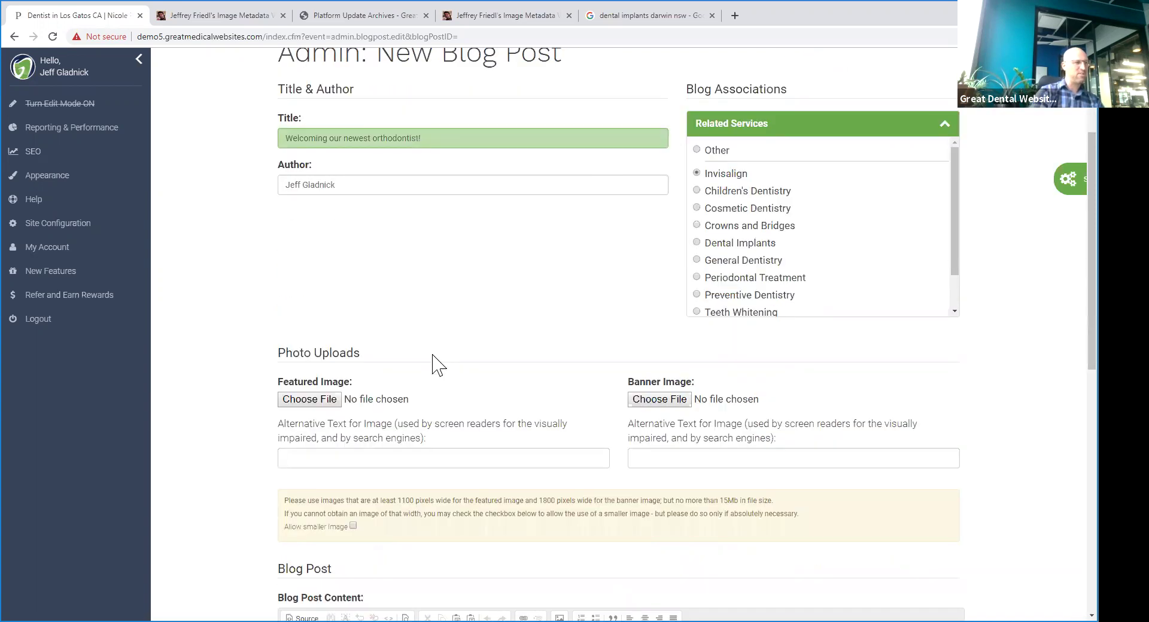
- Attach Tommy-headshot.jpg as the post's featured image
{"action": "left_click", "coordinate": [316, 400]}
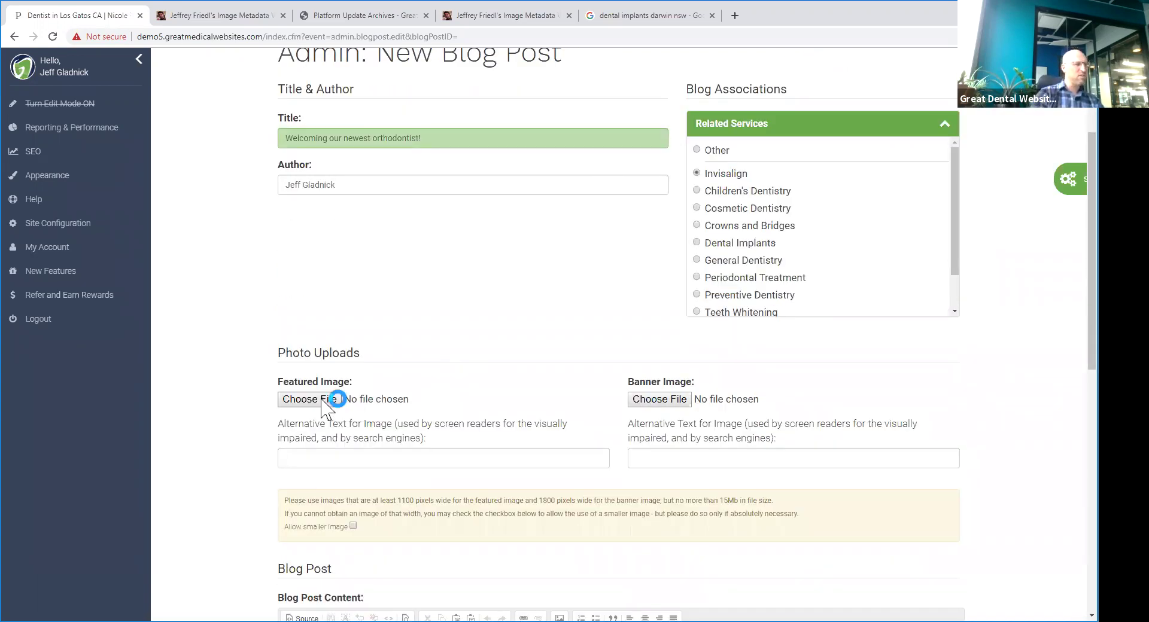
{"action": "left_click", "coordinate": [397, 89]}
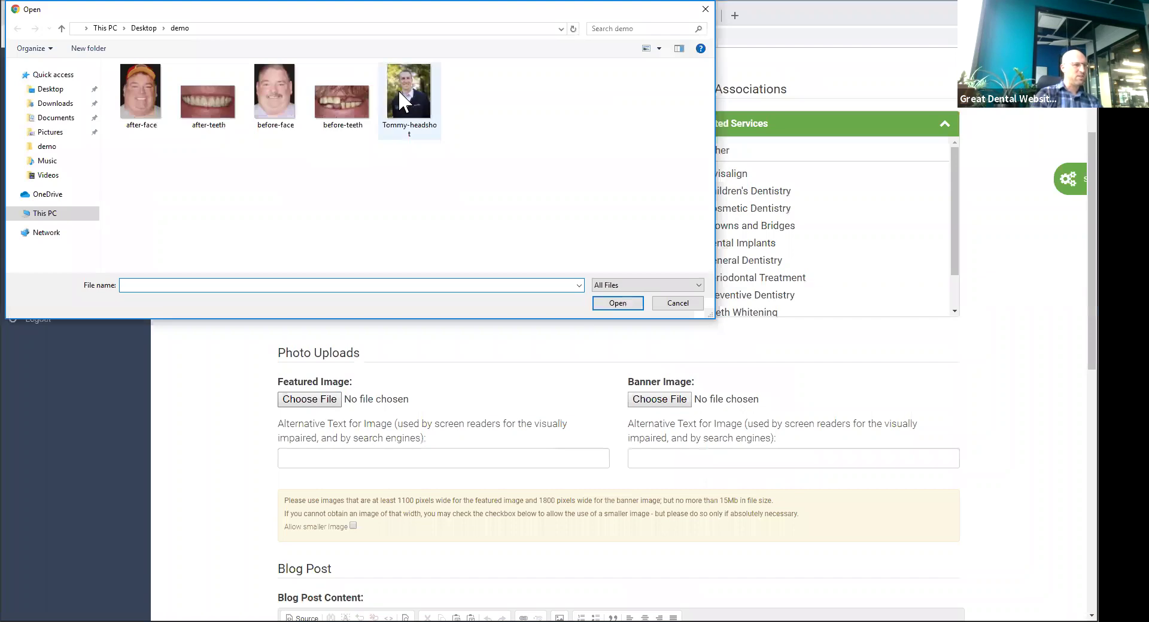
{"action": "left_click", "coordinate": [606, 302]}
- Fill the Blog Post Content with two pasted paragraphs of 'fdsmfjdls' placeholder text
{"action": "scroll", "coordinate": [547, 305], "scroll_direction": "down", "scroll_amount": 2}
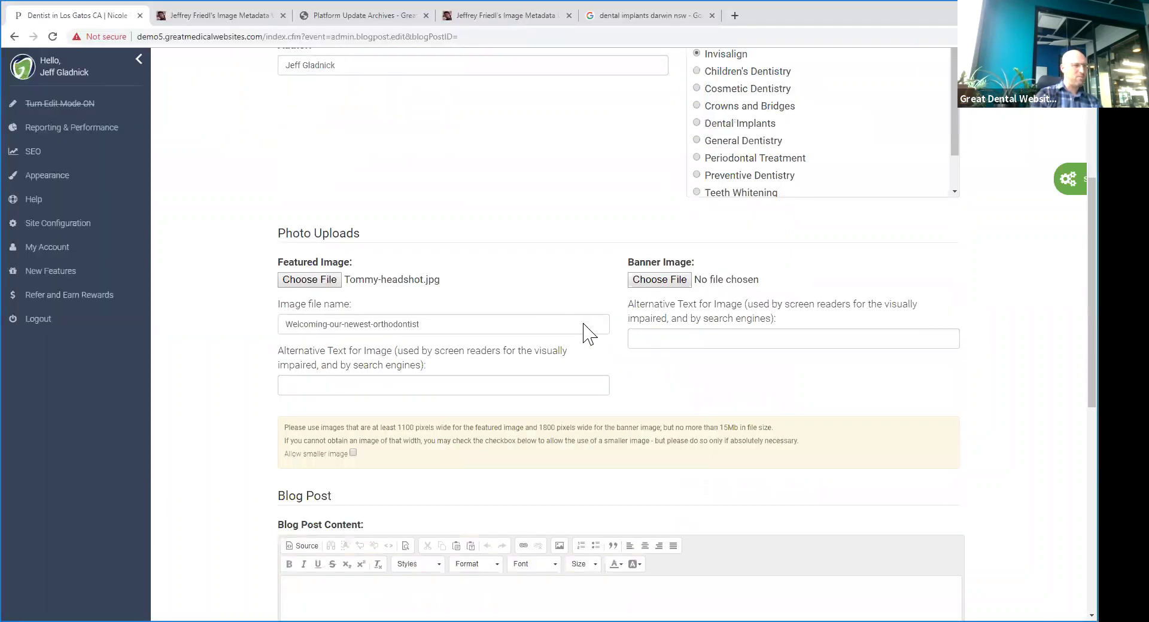
{"action": "scroll", "coordinate": [589, 332], "scroll_direction": "down", "scroll_amount": 3}
{"action": "left_click", "coordinate": [441, 459]}
{"action": "key", "text": "ctrl+v"}
{"action": "key", "text": "ctrl+z"}
{"action": "type", "text": "fdsmfjdls"}
{"action": "key", "text": "ctrl+a"}
{"action": "key", "text": "ctrl+c"}
{"action": "key", "text": "ctrl+v"}
{"action": "key", "text": "ctrl+v"}
{"action": "key", "text": "ctrl+v"}
{"action": "key", "text": "ctrl+v"}
{"action": "key", "text": "ctrl+v"}
{"action": "key", "text": "ctrl+v"}
{"action": "key", "text": "ctrl+v"}
{"action": "key", "text": "ctrl+v"}
{"action": "key", "text": "ctrl+v"}
{"action": "key", "text": "ctrl+v"}
{"action": "key", "text": "ctrl+v"}
{"action": "key", "text": "ctrl+v"}
{"action": "key", "text": "ctrl+v"}
{"action": "key", "text": "ctrl+v"}
{"action": "key", "text": "ctrl+v"}
{"action": "key", "text": "ctrl+v"}
{"action": "key", "text": "ctrl+v"}
{"action": "key", "text": "ctrl+v"}
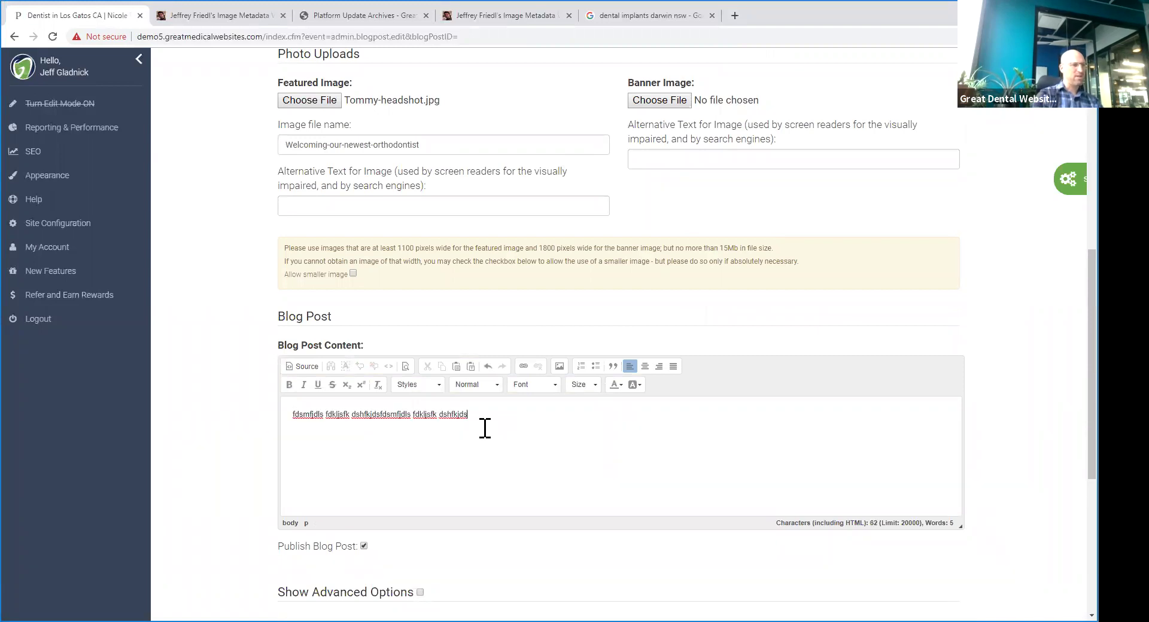
{"action": "key", "text": "ctrl+v"}
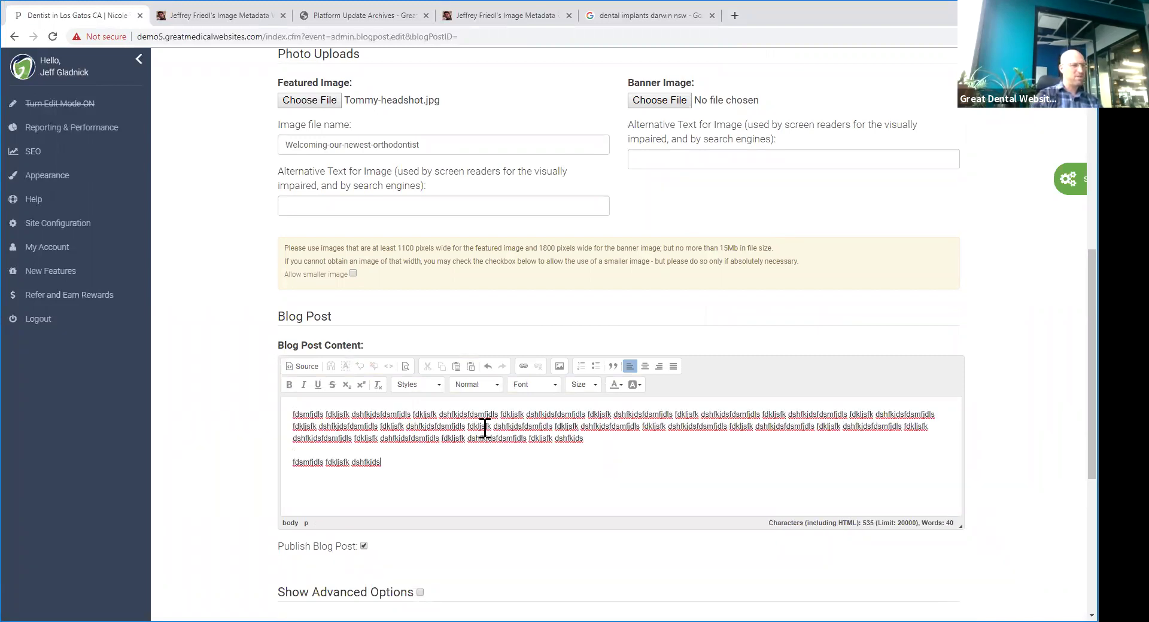
{"action": "scroll", "coordinate": [355, 449], "scroll_direction": "down", "scroll_amount": 5}
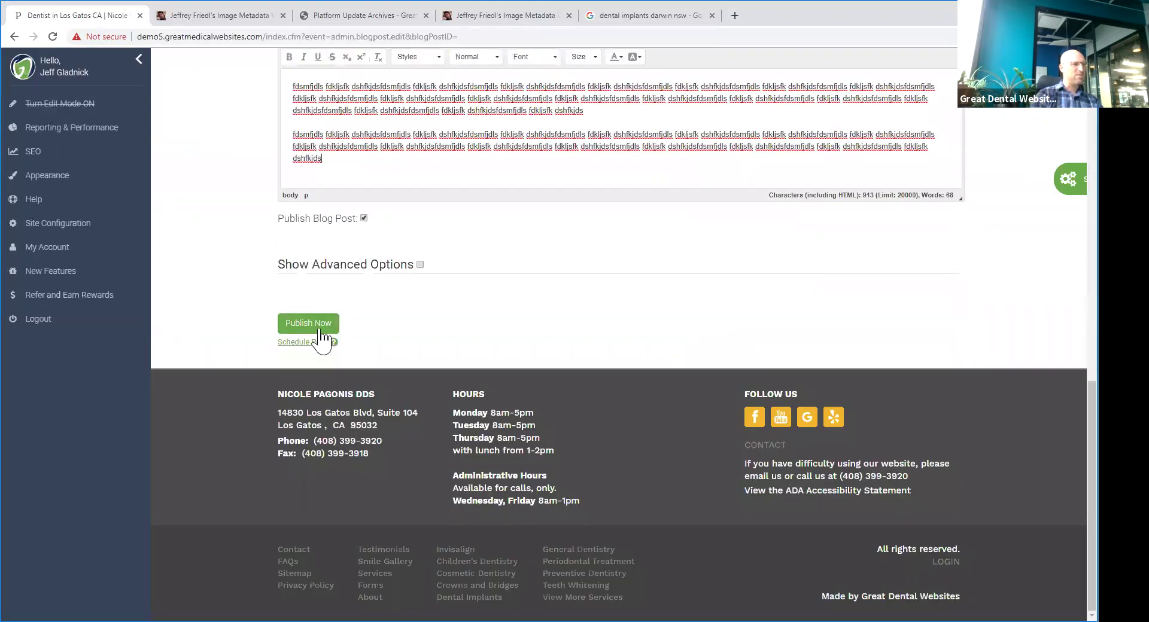
- Publish 'Welcoming our newest orthodontist!', dismiss the saved notice, and keep the headshot's default crop
{"action": "left_click", "coordinate": [331, 323]}
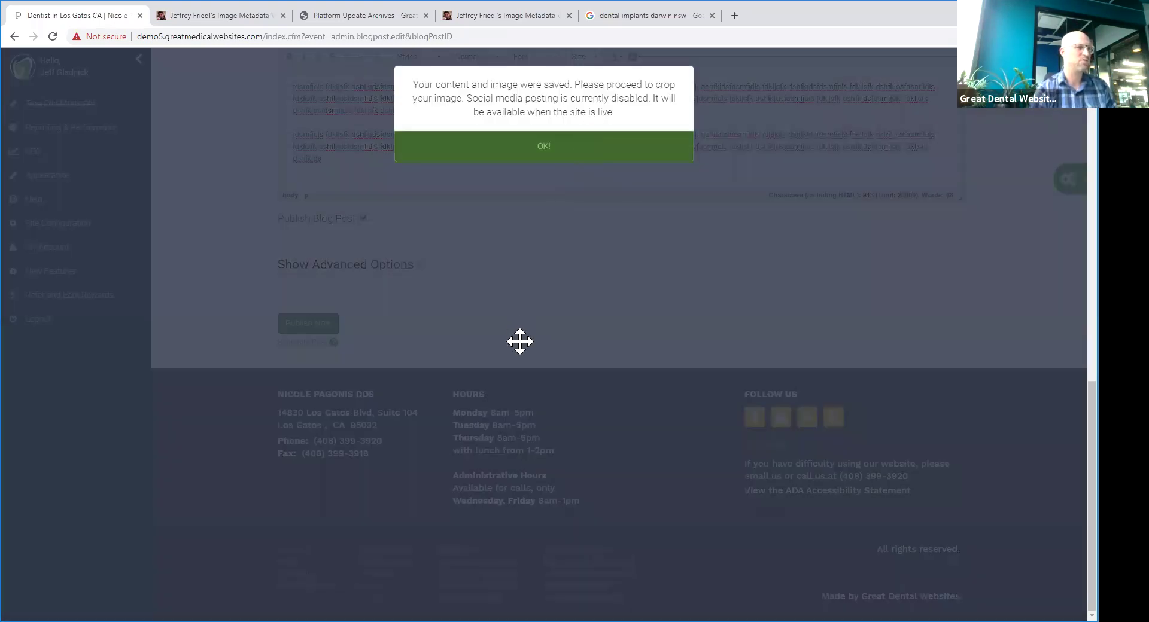
{"action": "key", "text": "Return"}
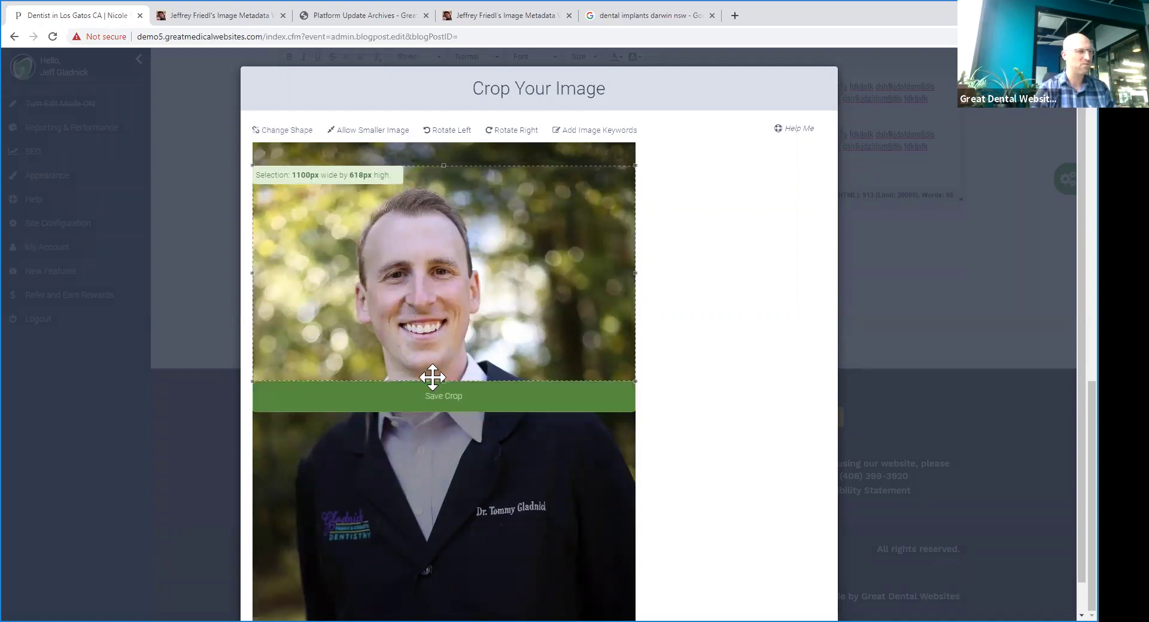
{"action": "left_click", "coordinate": [429, 409]}
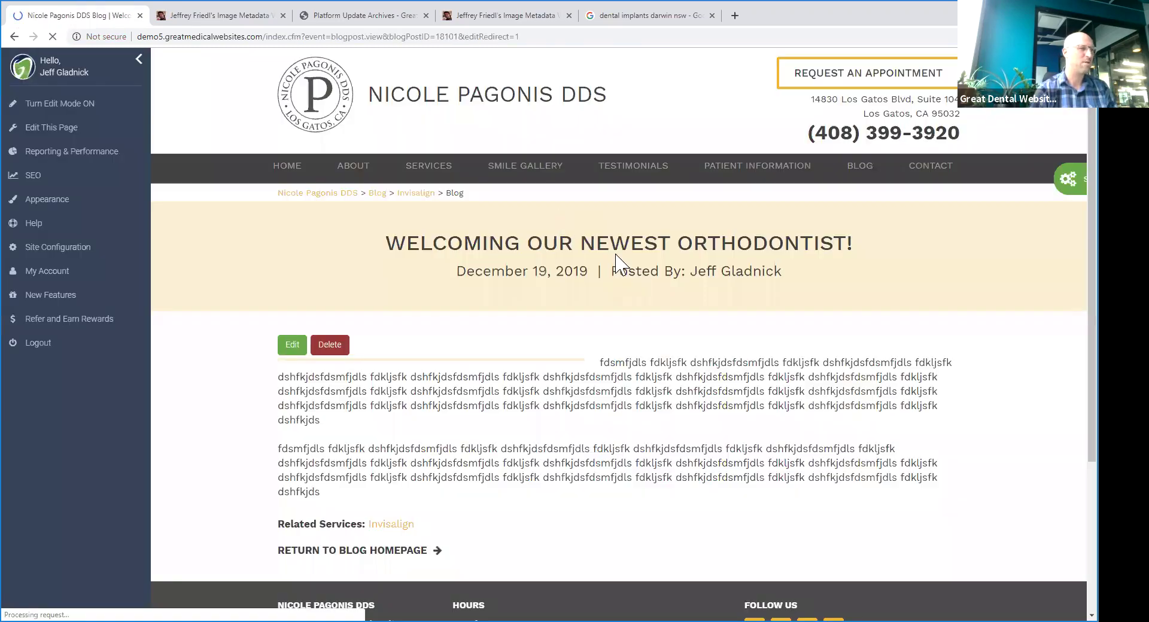
- Go to the Blog listing page from the site navigation
{"action": "scroll", "coordinate": [531, 274], "scroll_direction": "down", "scroll_amount": 4}
{"action": "scroll", "coordinate": [415, 197], "scroll_direction": "up", "scroll_amount": 4}
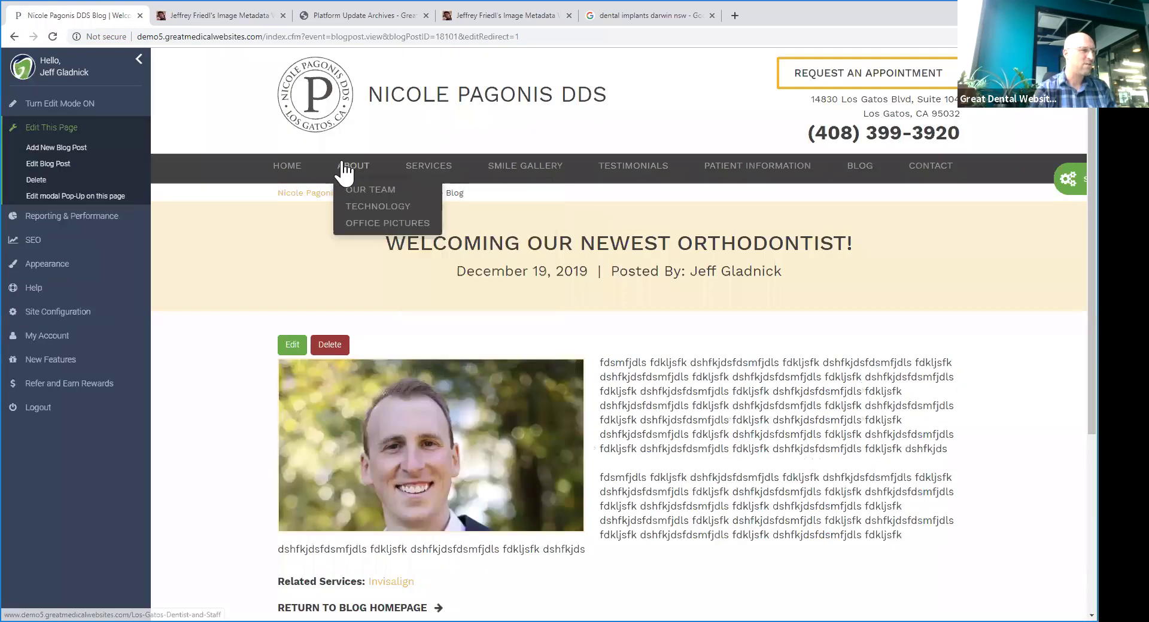
{"action": "left_click", "coordinate": [857, 170]}
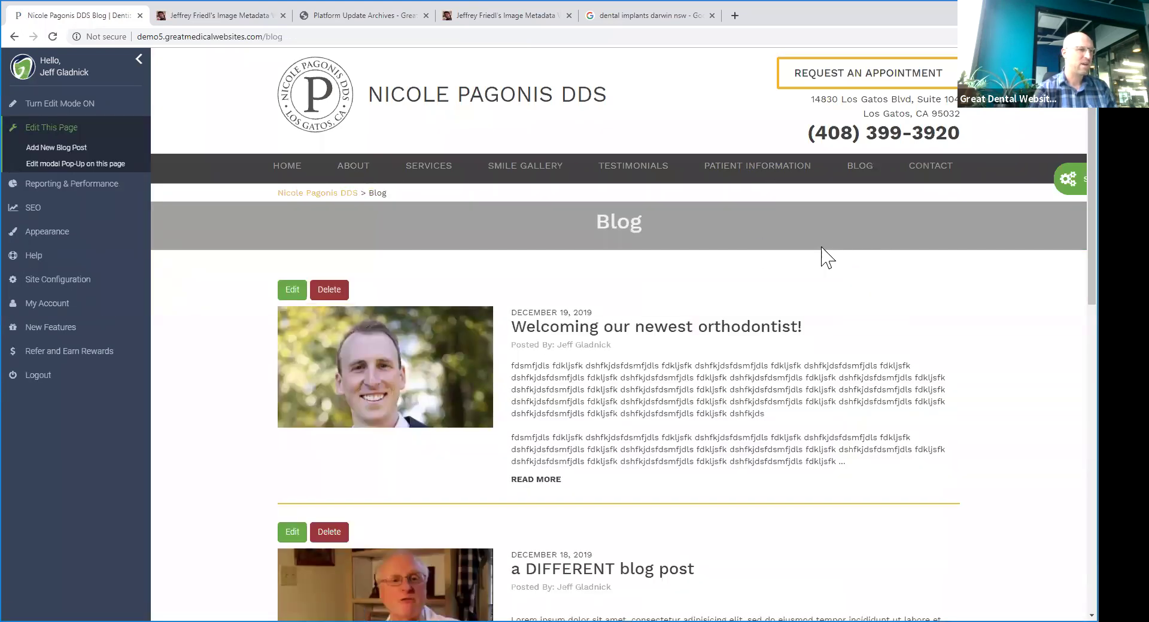
- Open the Invisalign page from the Services dropdown
{"action": "scroll", "coordinate": [663, 233], "scroll_direction": "down", "scroll_amount": 4}
{"action": "scroll", "coordinate": [663, 232], "scroll_direction": "up", "scroll_amount": 4}
{"action": "mouse_move", "coordinate": [446, 170]}
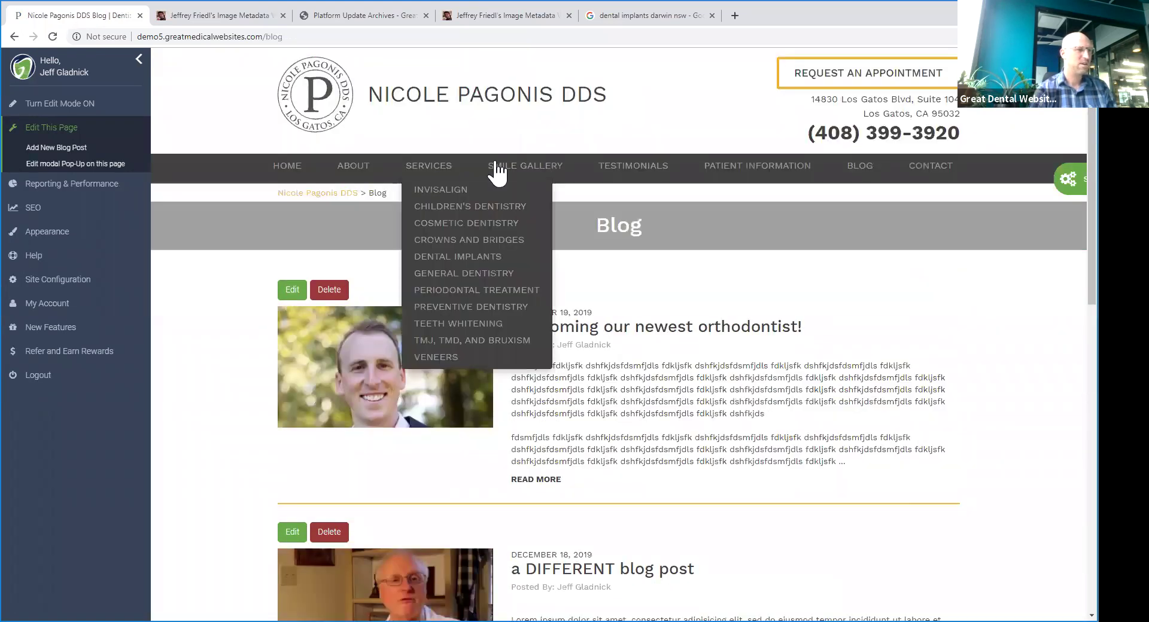
{"action": "left_click", "coordinate": [444, 191]}
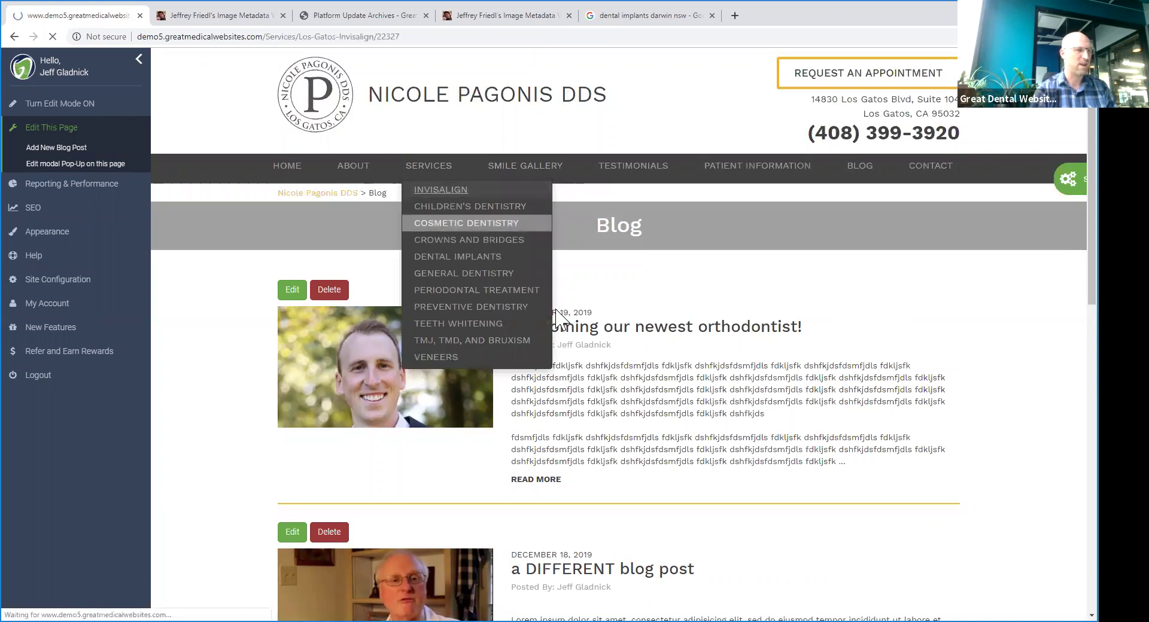
{"action": "scroll", "coordinate": [838, 329], "scroll_direction": "down", "scroll_amount": 10}
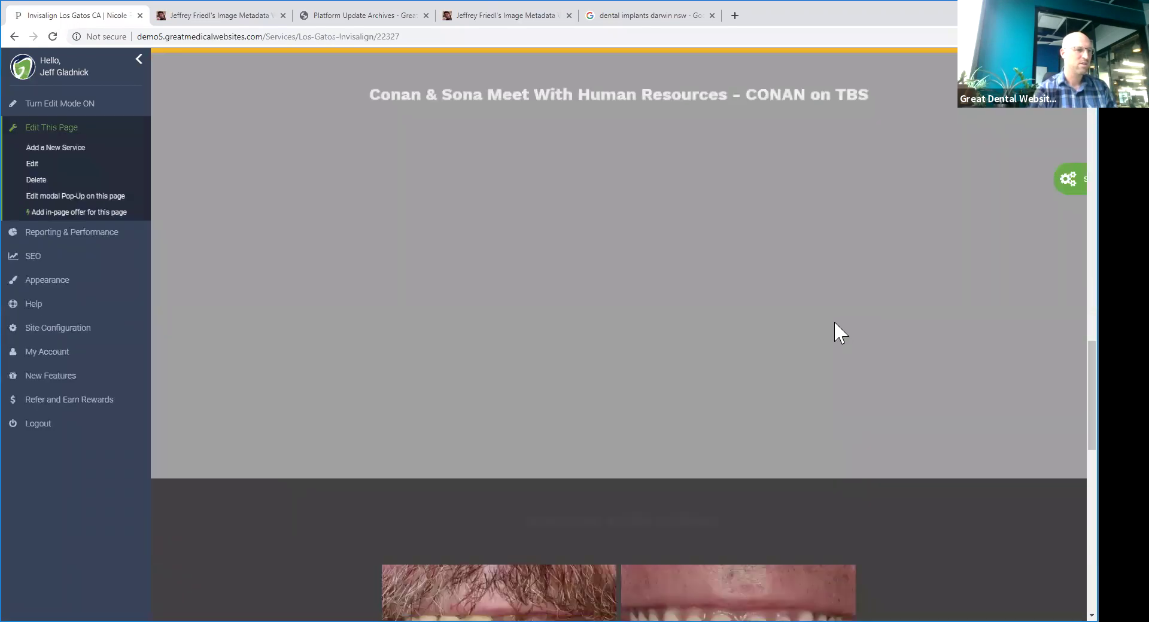
{"action": "scroll", "coordinate": [834, 321], "scroll_direction": "down", "scroll_amount": 14}
{"action": "scroll", "coordinate": [808, 318], "scroll_direction": "up", "scroll_amount": 1}
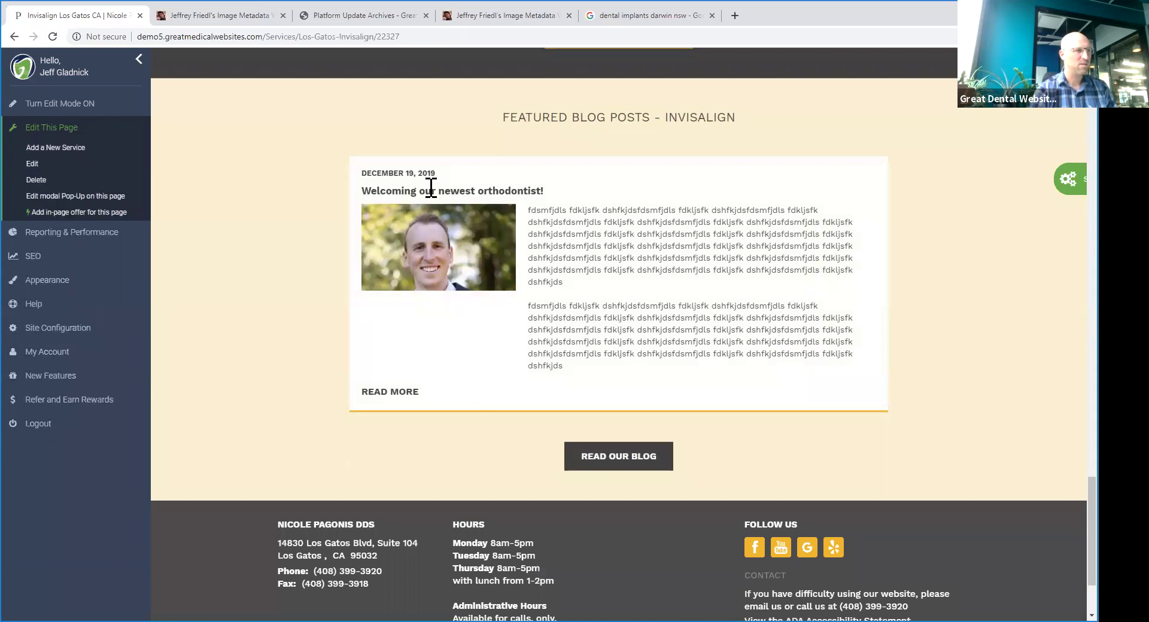
{"action": "scroll", "coordinate": [692, 277], "scroll_direction": "up", "scroll_amount": 5}
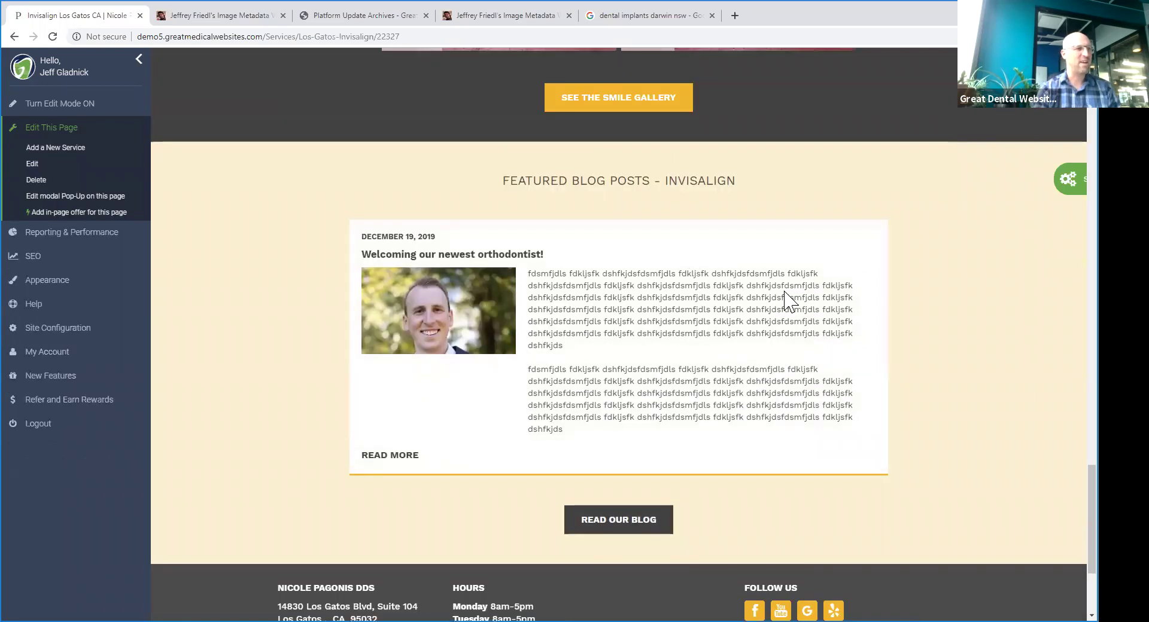
{"action": "scroll", "coordinate": [772, 255], "scroll_direction": "up", "scroll_amount": 15}
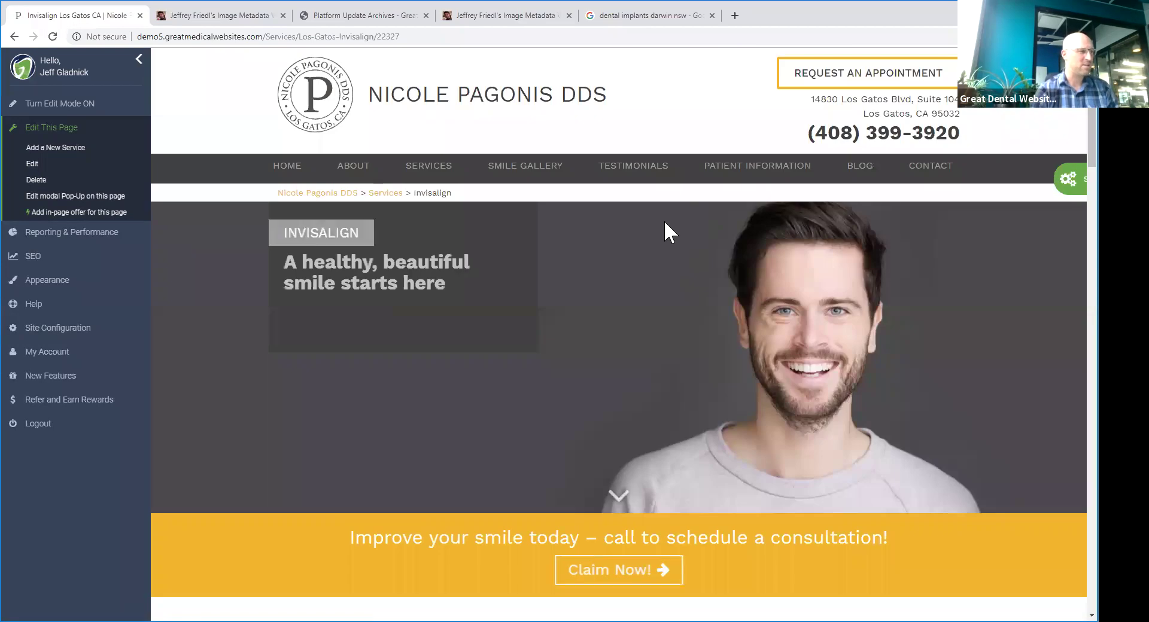
{"action": "scroll", "coordinate": [400, 203], "scroll_direction": "down", "scroll_amount": 7}
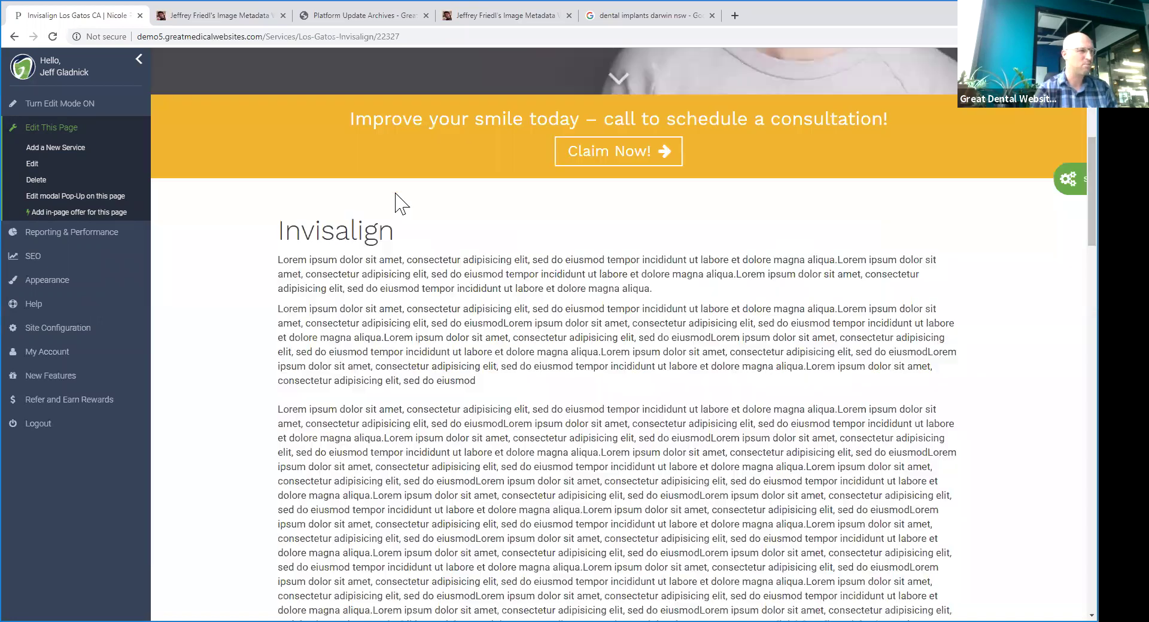
{"action": "scroll", "coordinate": [408, 193], "scroll_direction": "down", "scroll_amount": 6}
{"action": "scroll", "coordinate": [528, 253], "scroll_direction": "up", "scroll_amount": 6}
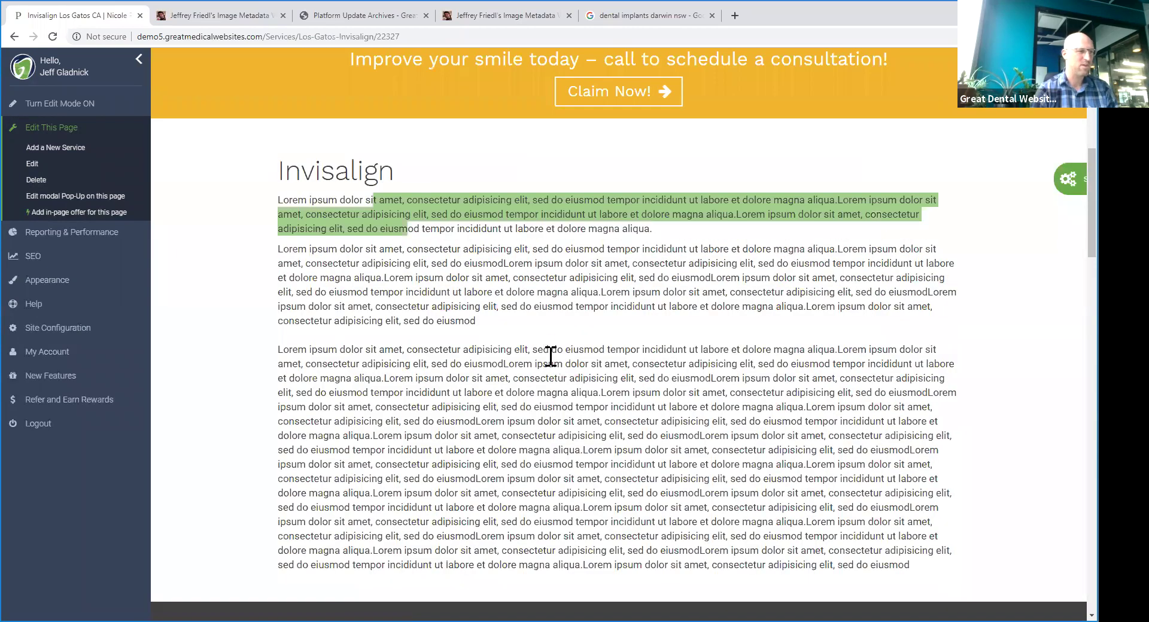
{"action": "scroll", "coordinate": [549, 359], "scroll_direction": "down", "scroll_amount": 7}
{"action": "scroll", "coordinate": [470, 265], "scroll_direction": "down", "scroll_amount": 13}
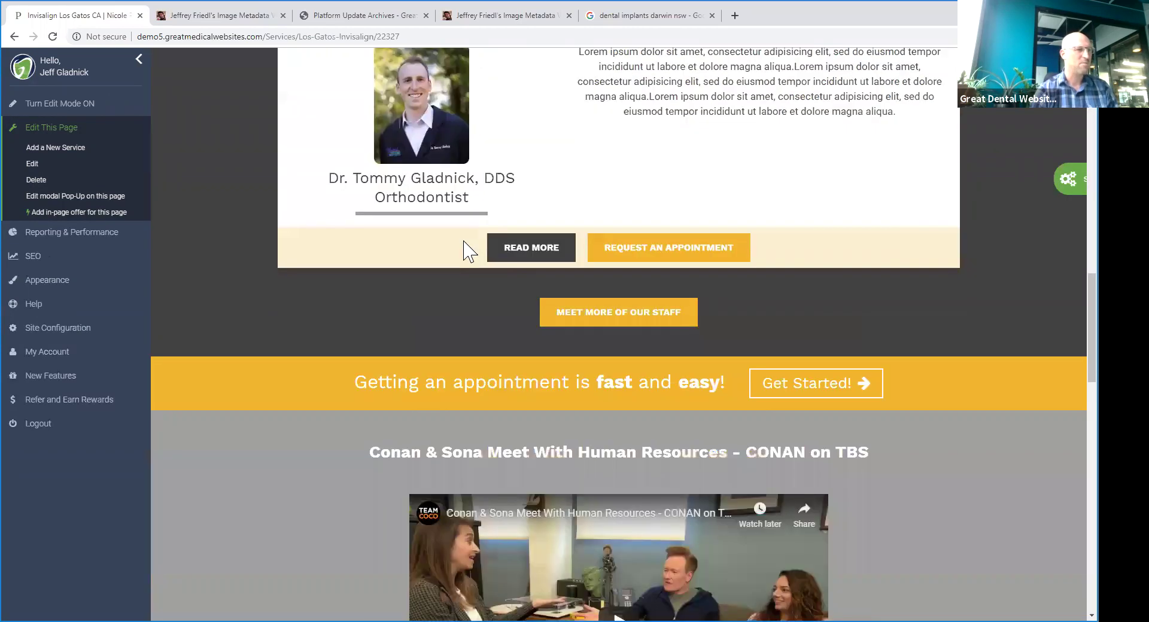
{"action": "scroll", "coordinate": [417, 255], "scroll_direction": "down", "scroll_amount": 12}
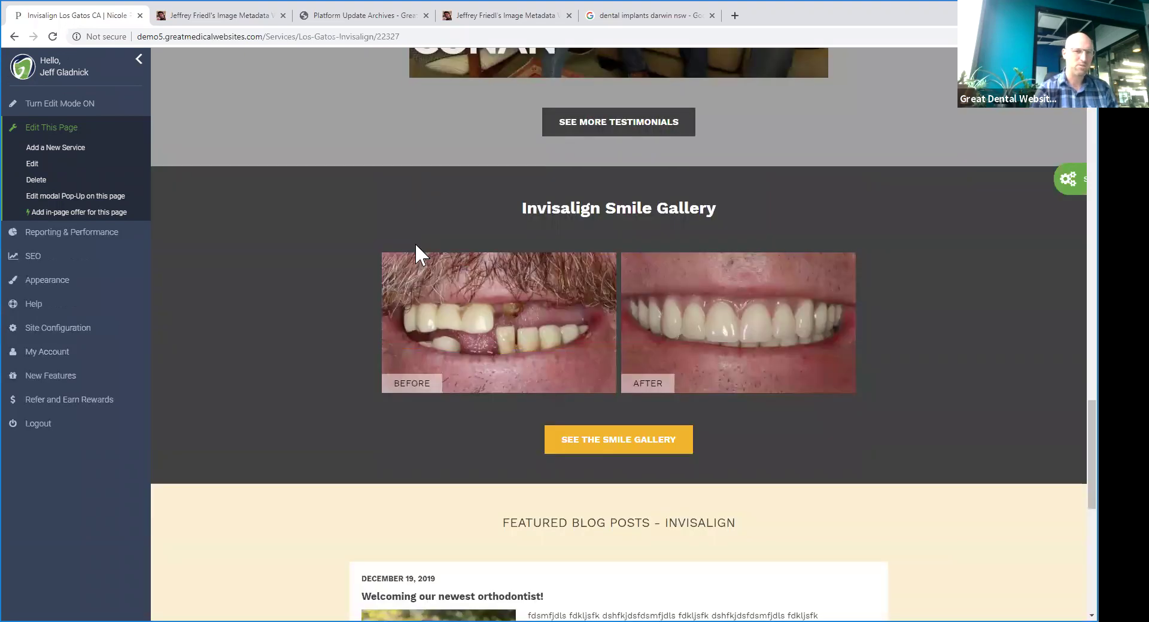
{"action": "scroll", "coordinate": [757, 404], "scroll_direction": "up", "scroll_amount": 17}
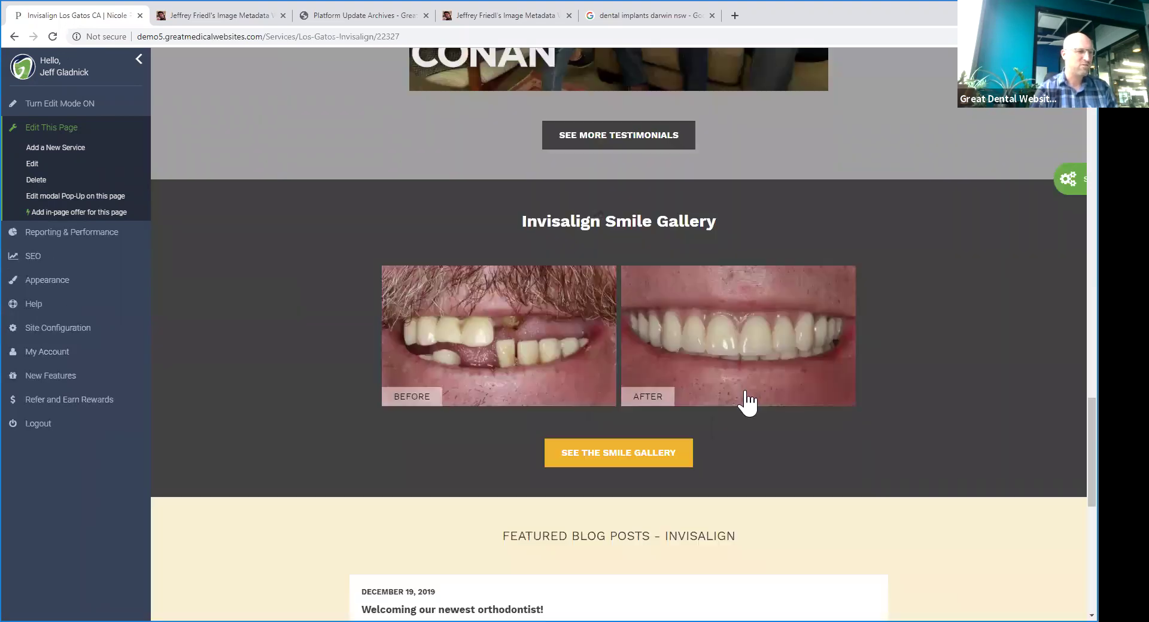
{"action": "scroll", "coordinate": [778, 413], "scroll_direction": "up", "scroll_amount": 10}
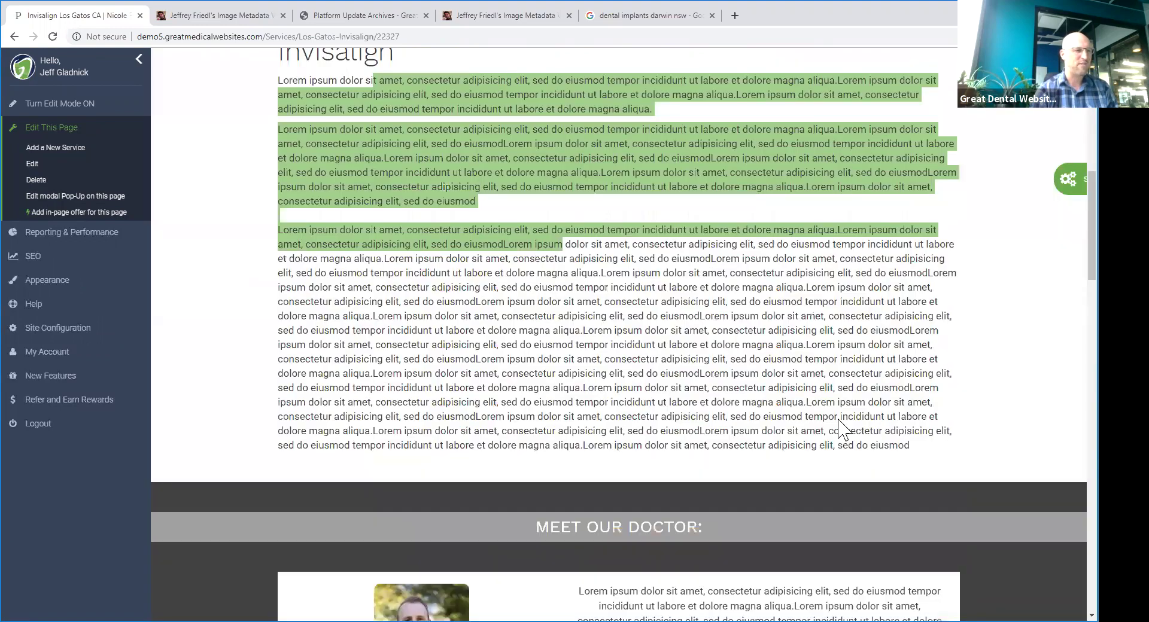
{"action": "scroll", "coordinate": [849, 429], "scroll_direction": "down", "scroll_amount": 9}
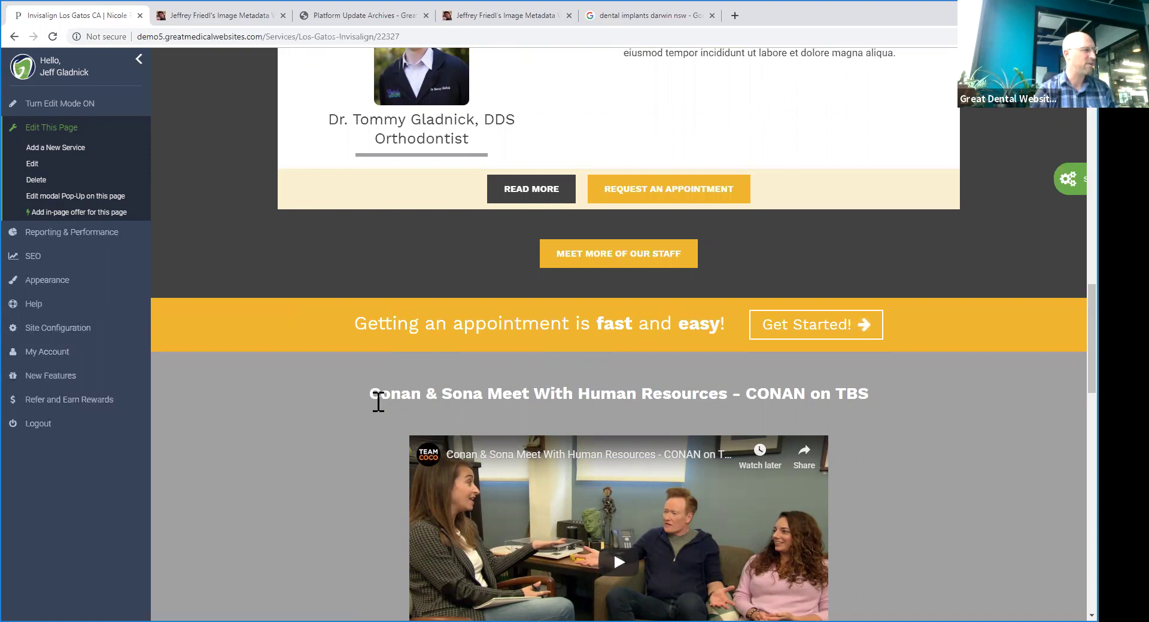
{"action": "key", "text": "Home"}
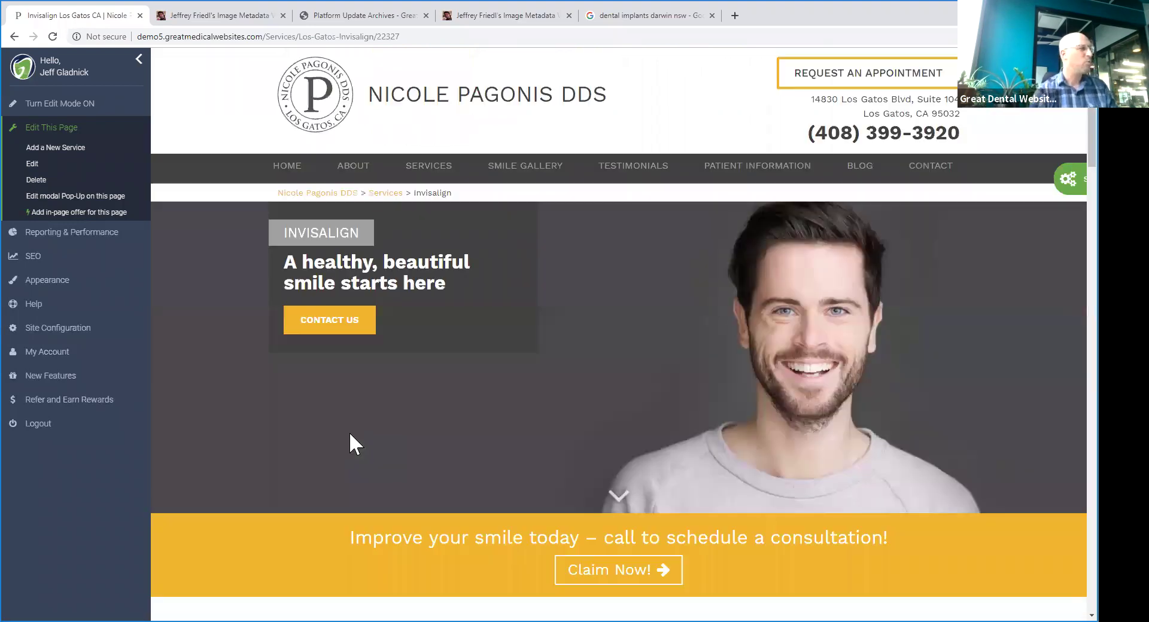
{"action": "left_click", "coordinate": [850, 177]}
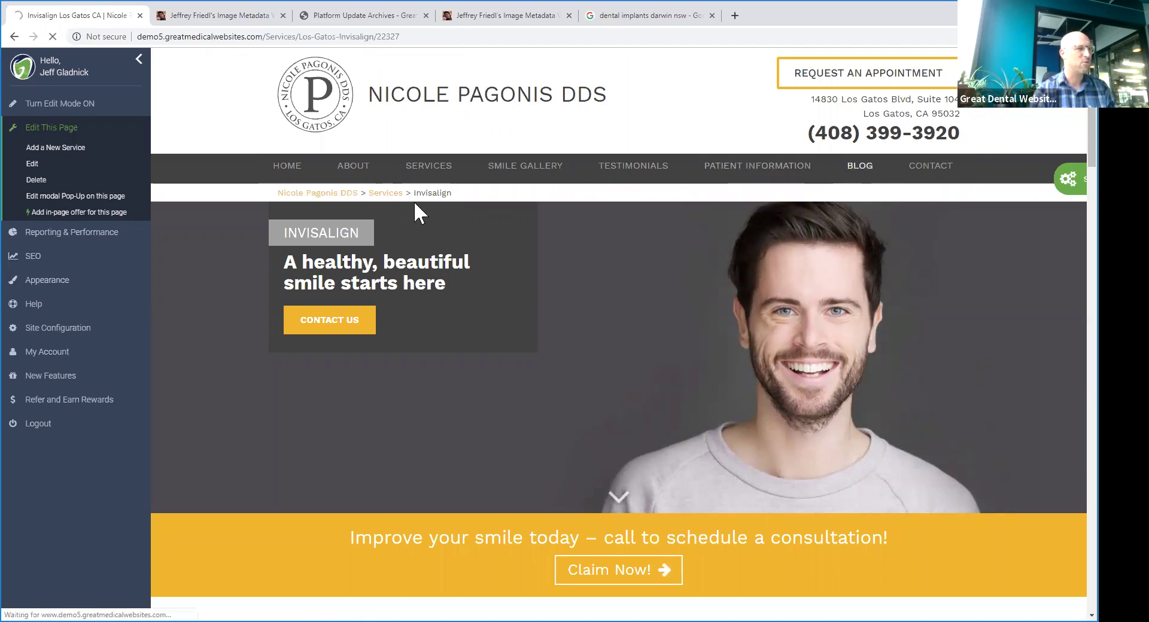
- Bring up the Blog page's Site Settings with the green gear button
{"action": "scroll", "coordinate": [568, 273], "scroll_direction": "down", "scroll_amount": 6}
{"action": "scroll", "coordinate": [682, 266], "scroll_direction": "up", "scroll_amount": 3}
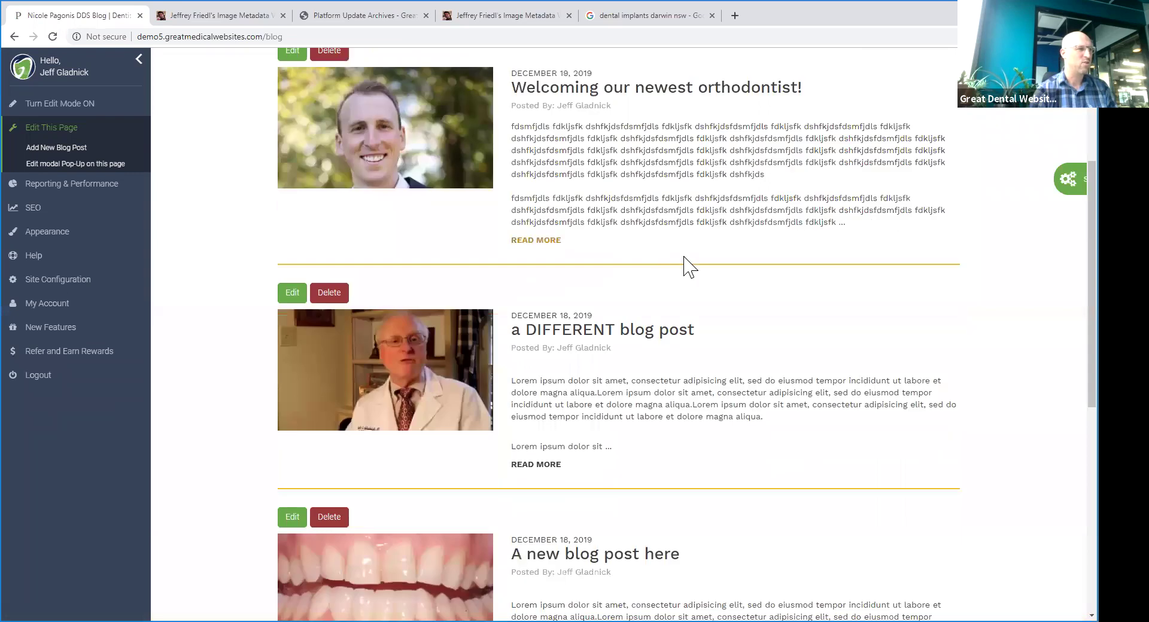
{"action": "scroll", "coordinate": [688, 305], "scroll_direction": "up", "scroll_amount": 4}
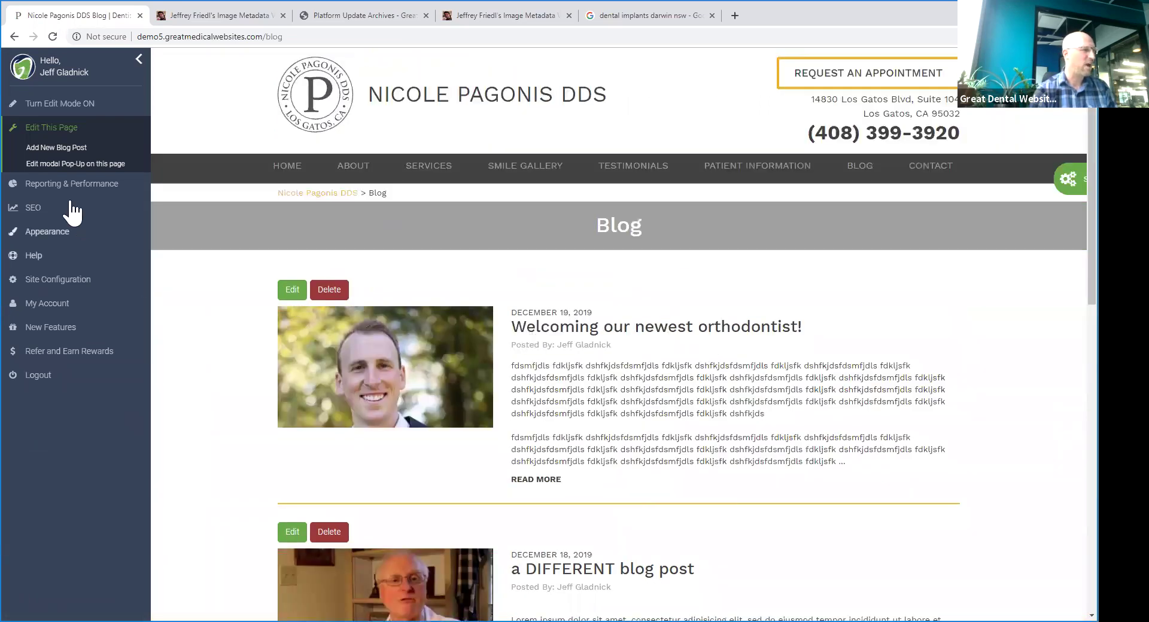
{"action": "left_click", "coordinate": [1033, 179]}
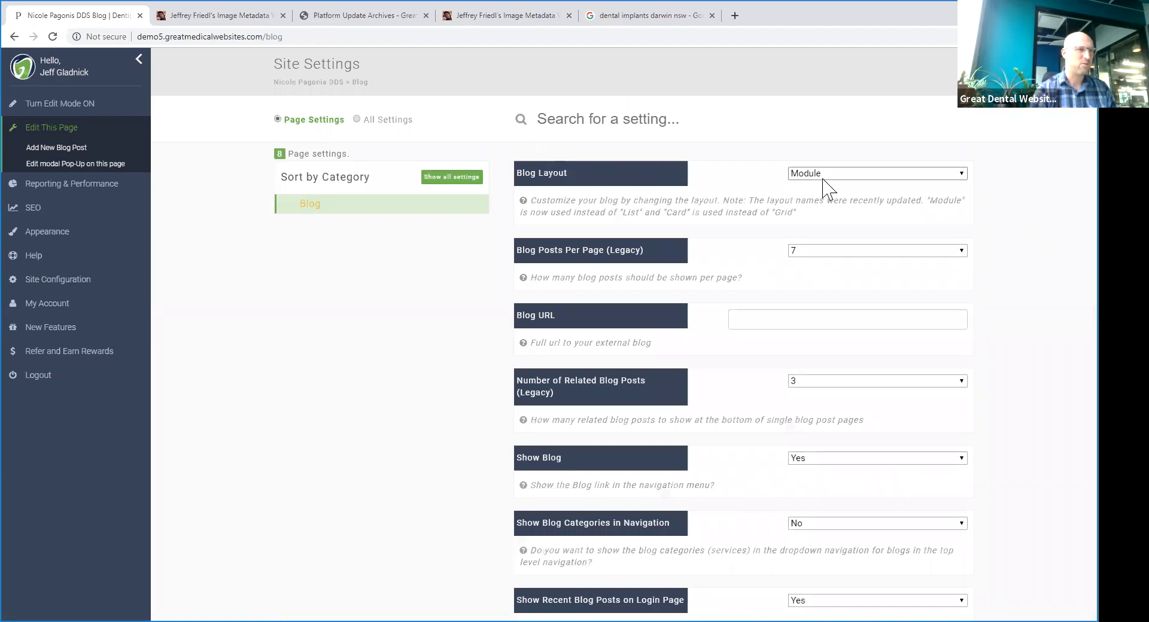
- Change the Blog Layout from Module to Card and save the setting
{"action": "left_click", "coordinate": [823, 176]}
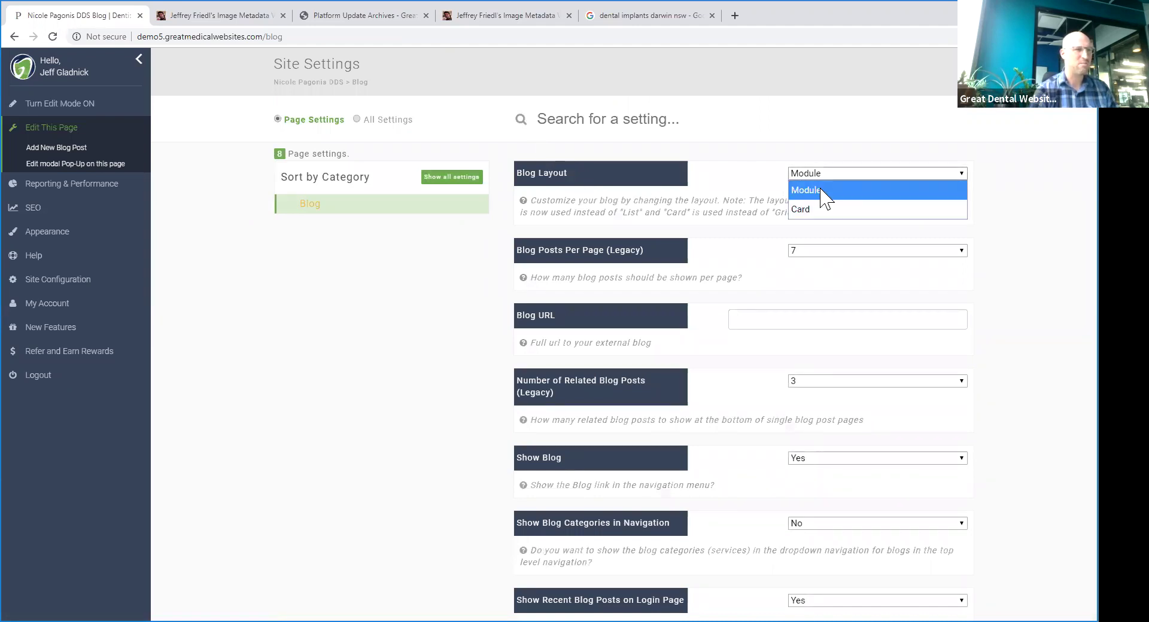
{"action": "left_click", "coordinate": [824, 209]}
{"action": "left_click", "coordinate": [625, 60]}
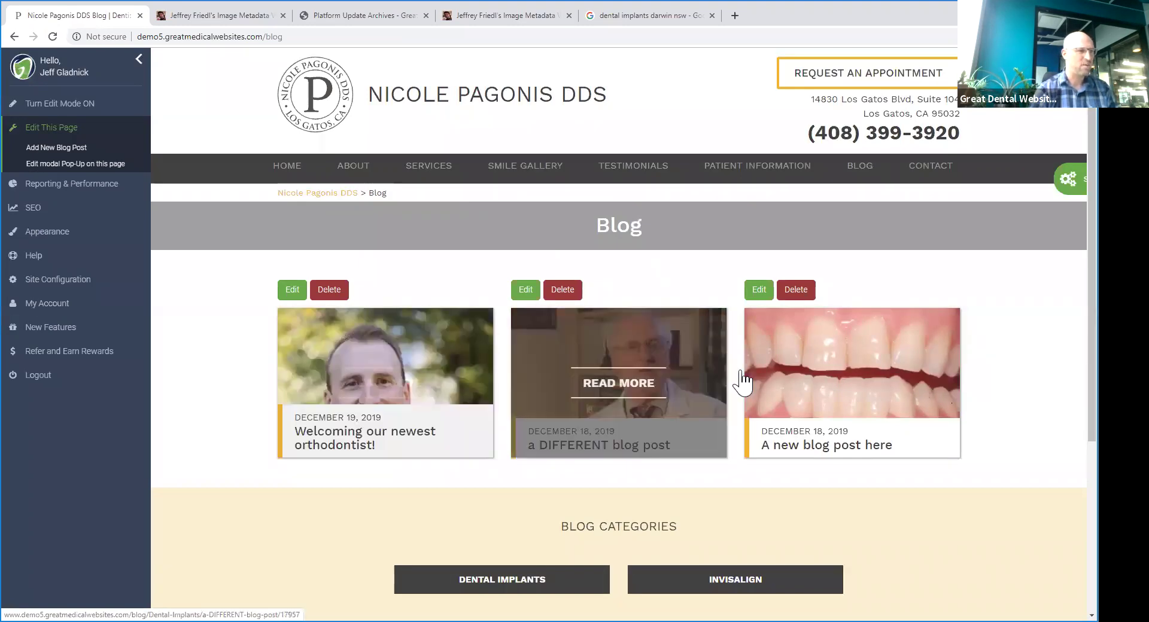
- Open the 'Welcoming our newest orthodontist!' card, then the New Features announcements
{"action": "left_click", "coordinate": [410, 388]}
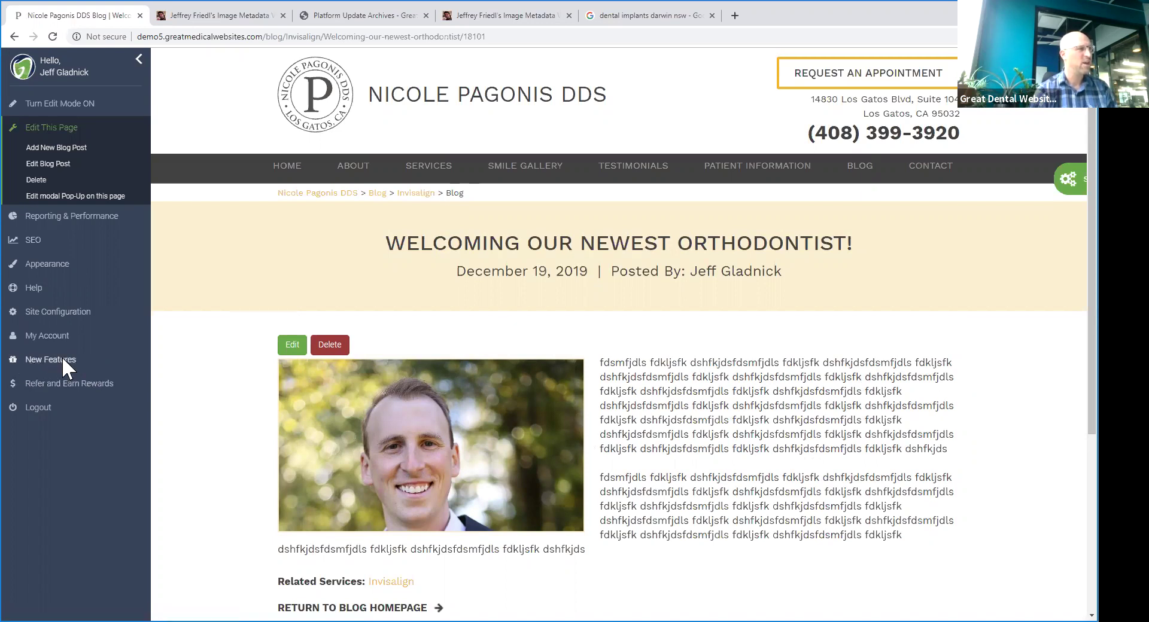
{"action": "left_click", "coordinate": [60, 360]}
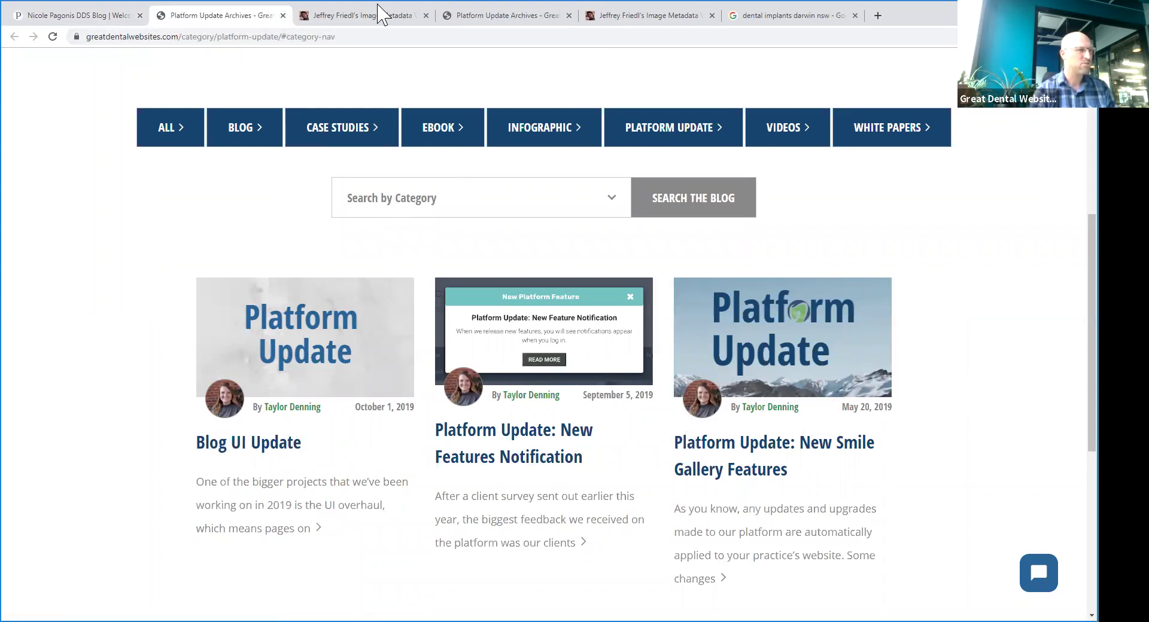
- Switch back to the first tab showing the orthodontist blog post
{"action": "left_click", "coordinate": [36, 14]}
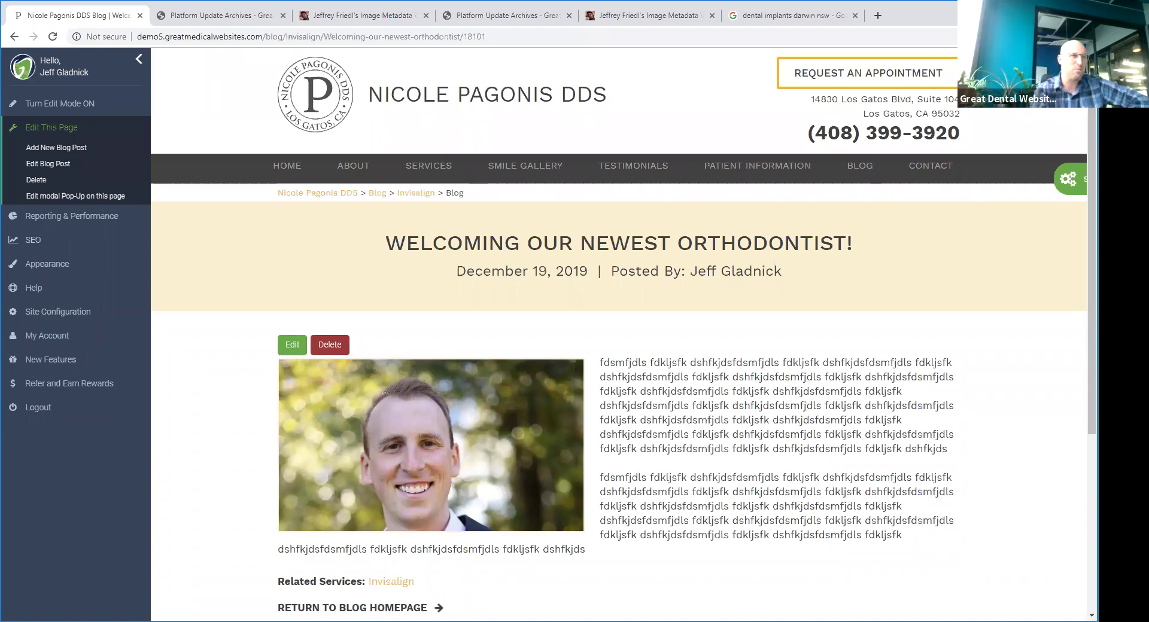
{"action": "right_click", "coordinate": [943, 88]}
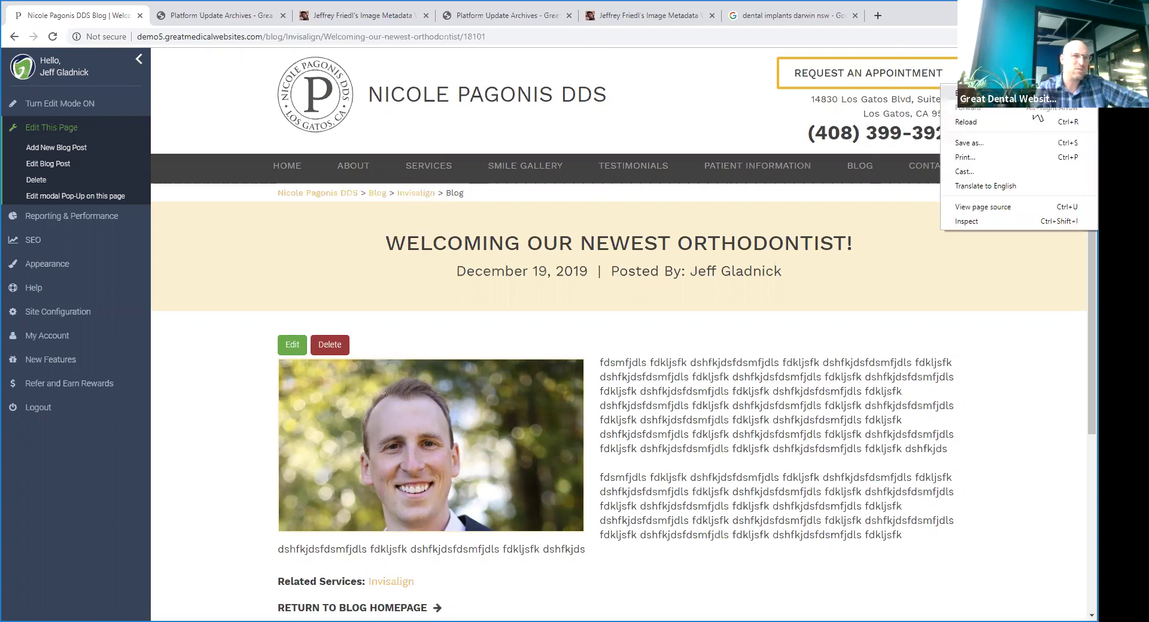
{"action": "left_click", "coordinate": [1011, 223]}
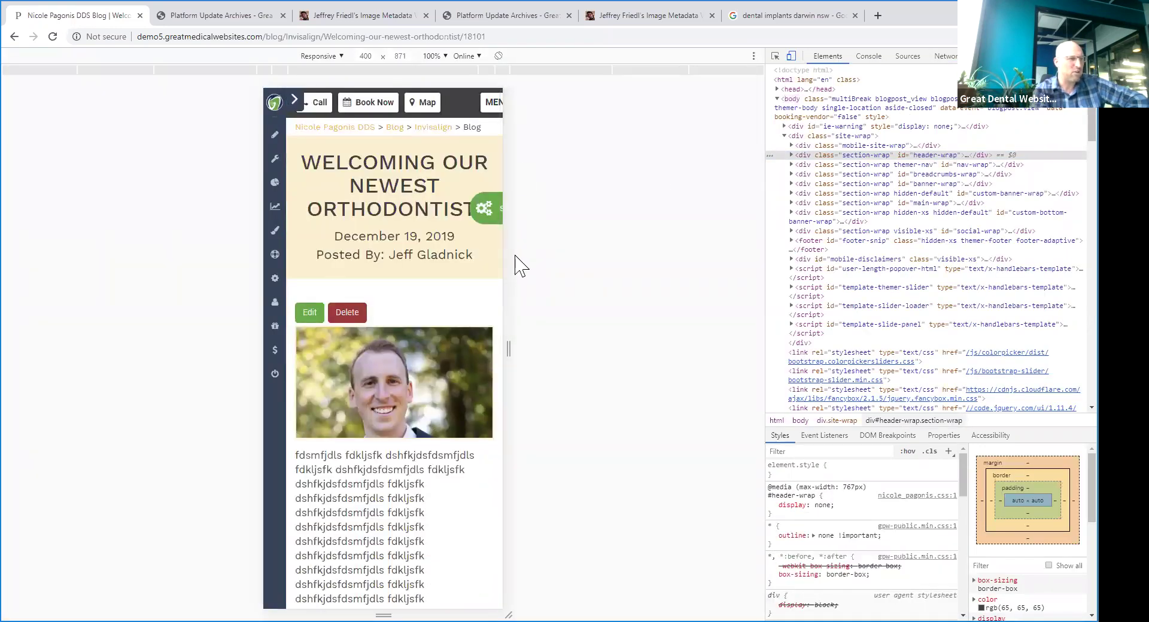
{"action": "left_click_drag", "start_coordinate": [515, 274], "coordinate": [508, 328]}
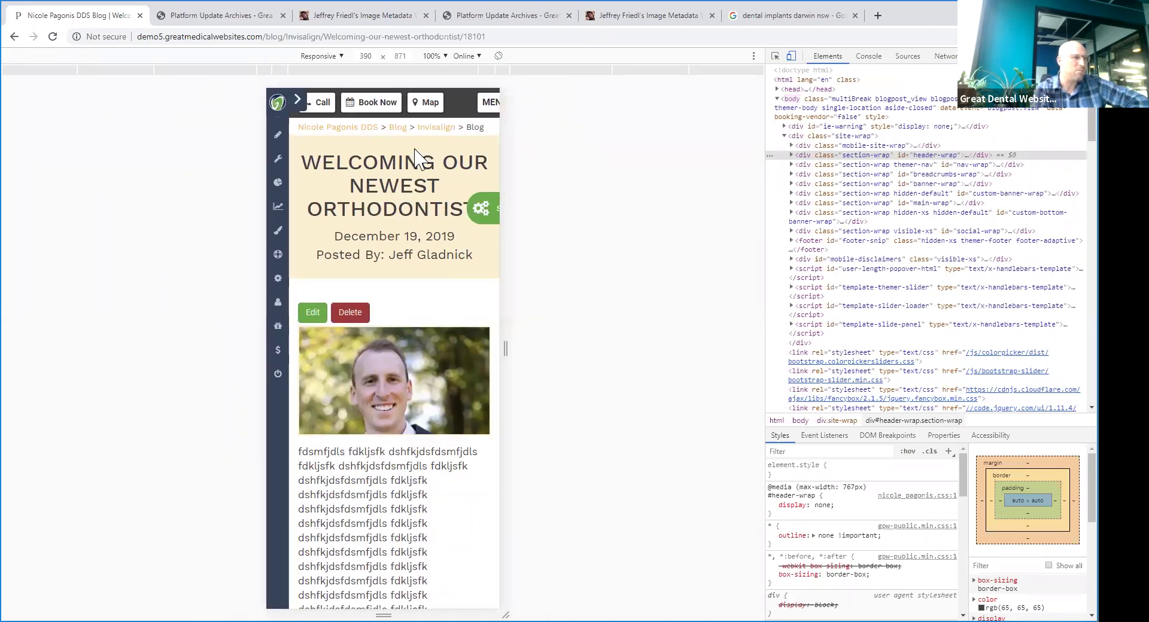
{"action": "scroll", "coordinate": [469, 314], "scroll_direction": "down", "scroll_amount": 5}
{"action": "scroll", "coordinate": [464, 240], "scroll_direction": "up", "scroll_amount": 5}
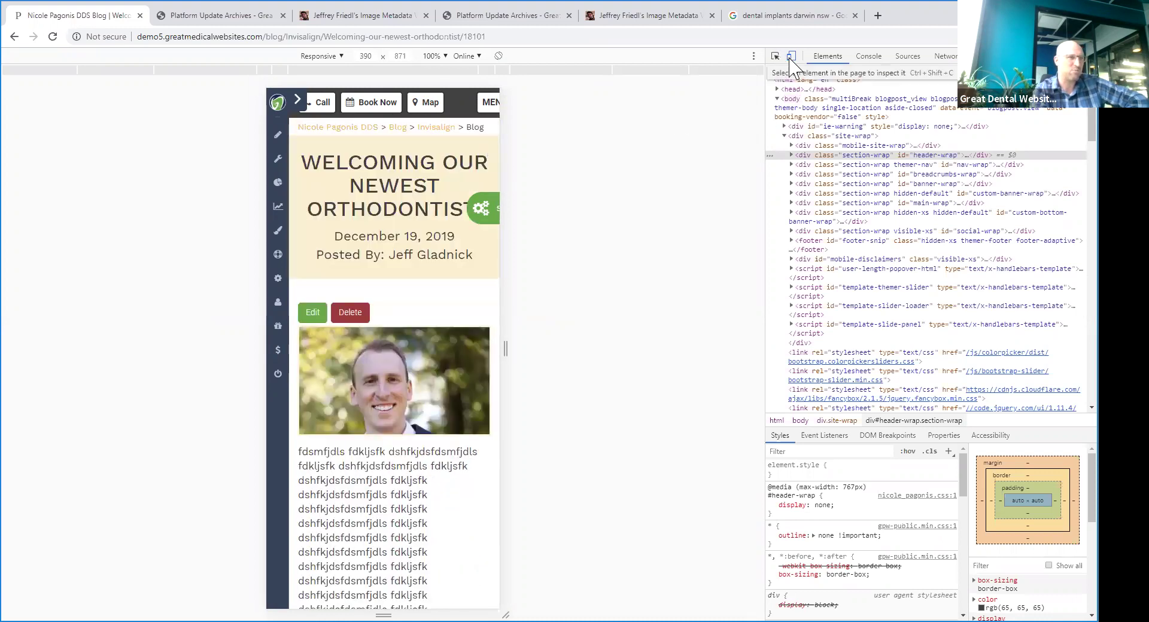
{"action": "left_click", "coordinate": [791, 55]}
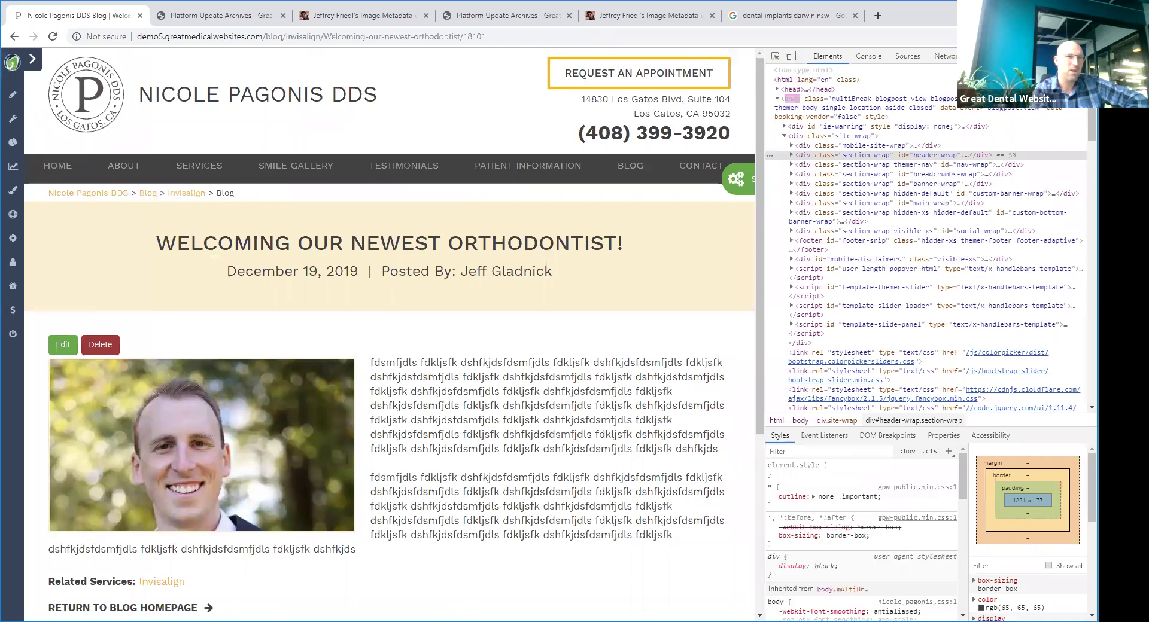
{"action": "key", "text": "F12"}
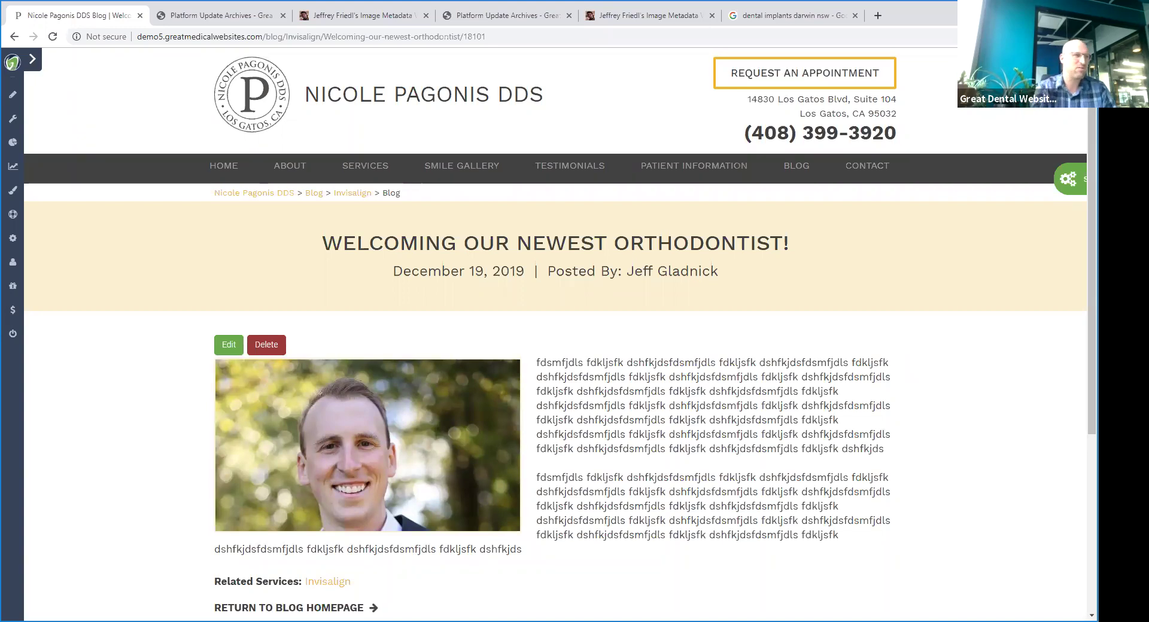
- Open the FAQs page, view the 'Does Dr. Pagonis see kids?' answer, and return to the list
{"action": "mouse_move", "coordinate": [673, 177]}
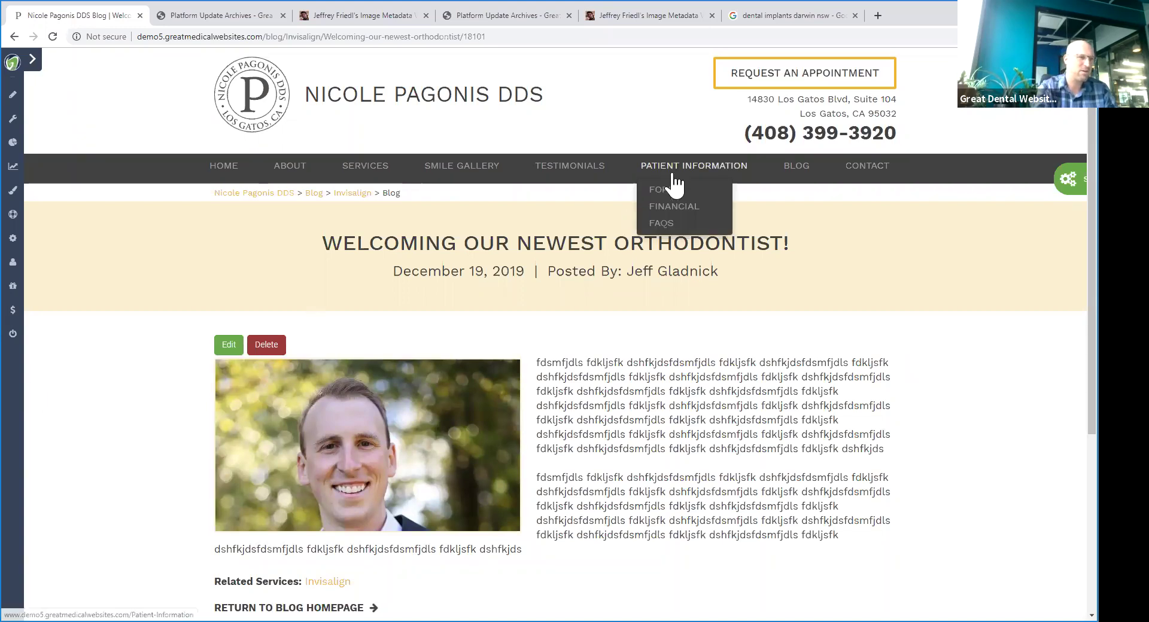
{"action": "left_click", "coordinate": [681, 227]}
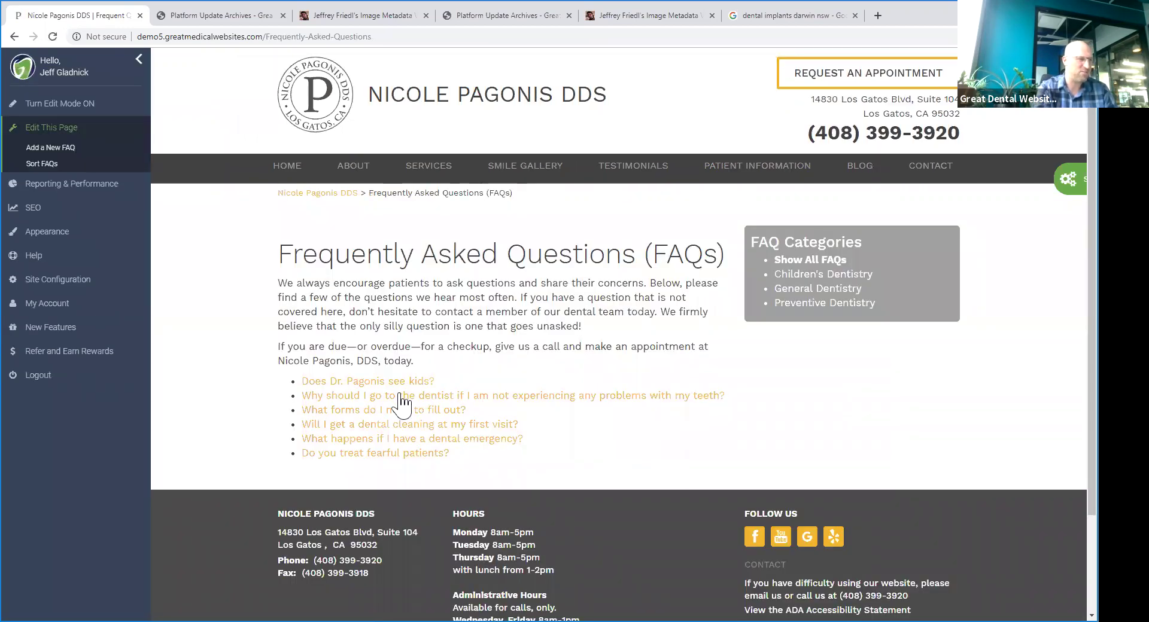
{"action": "left_click", "coordinate": [396, 386]}
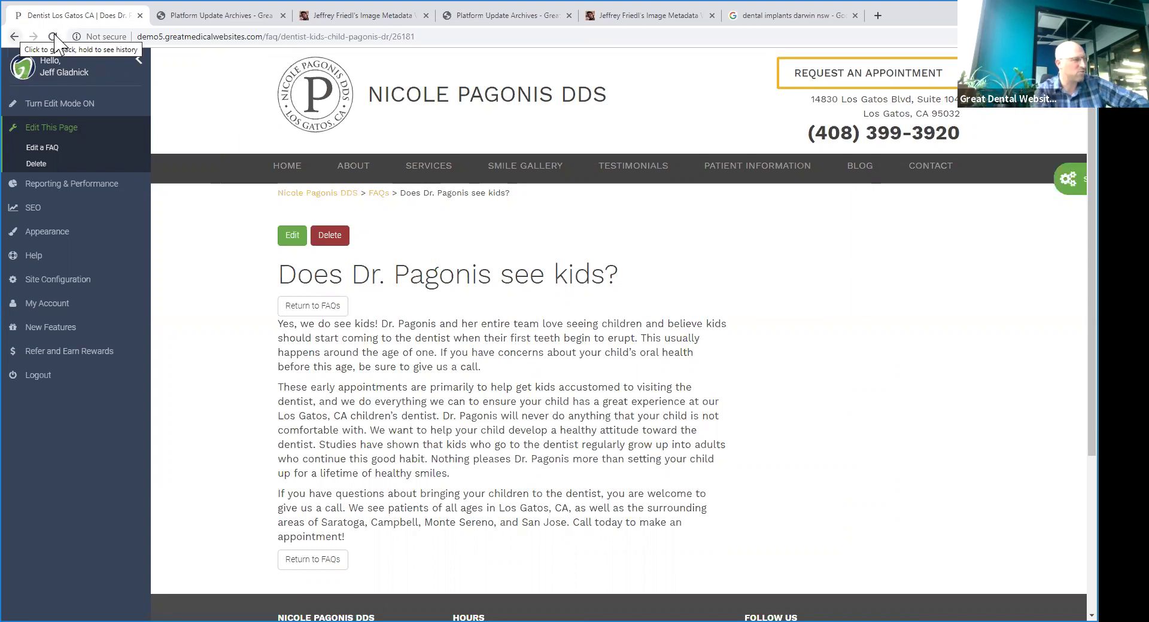
{"action": "key", "text": "alt+Left"}
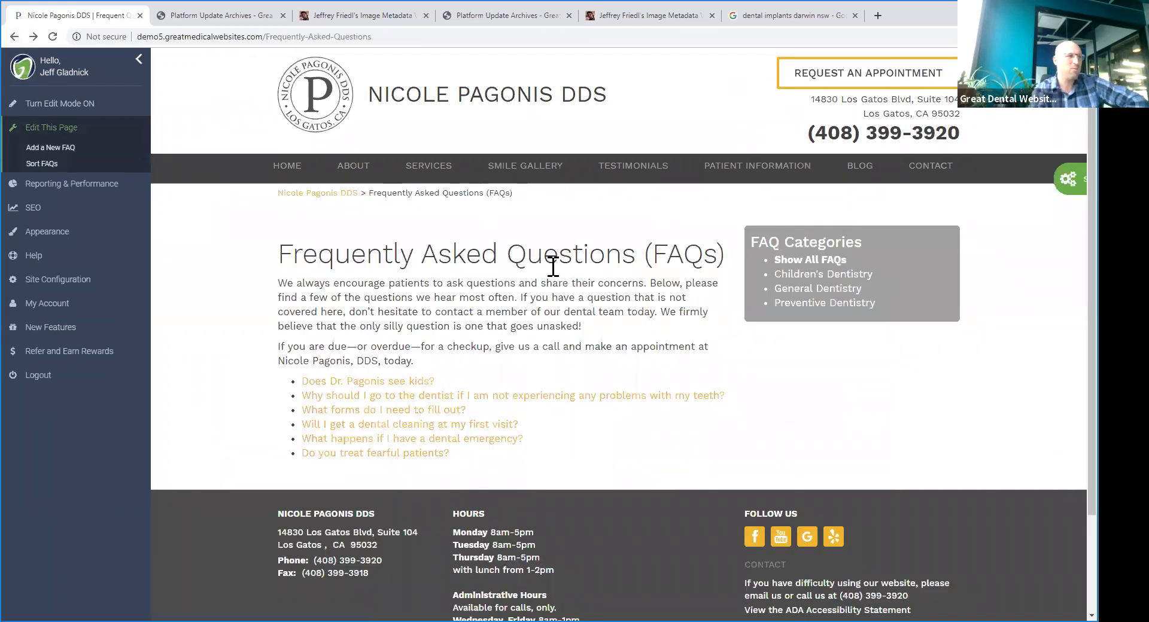
- Open the New Patient Forms page from the Patient Information menu
{"action": "mouse_move", "coordinate": [424, 171]}
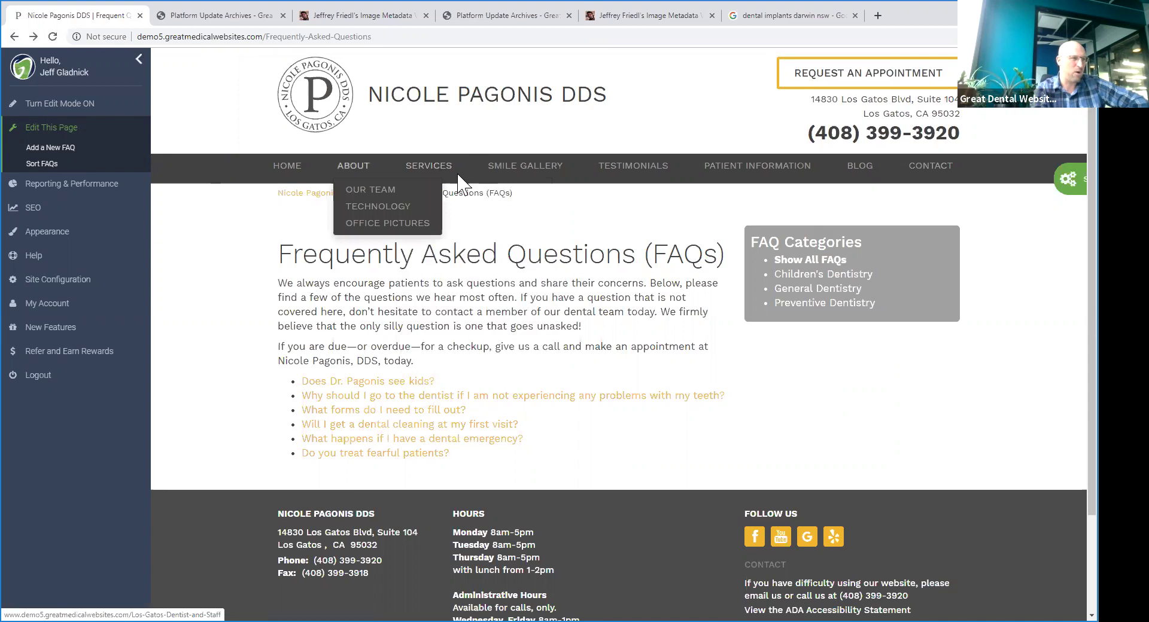
{"action": "mouse_move", "coordinate": [730, 170]}
{"action": "left_click", "coordinate": [735, 190]}
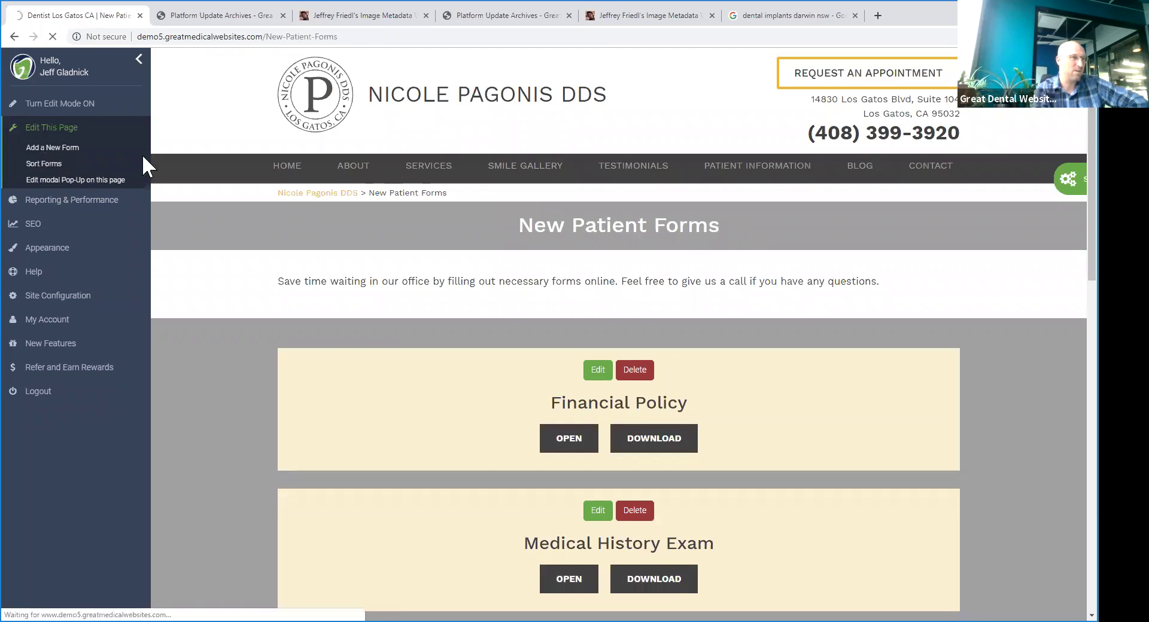
{"action": "scroll", "coordinate": [395, 307], "scroll_direction": "down", "scroll_amount": 3}
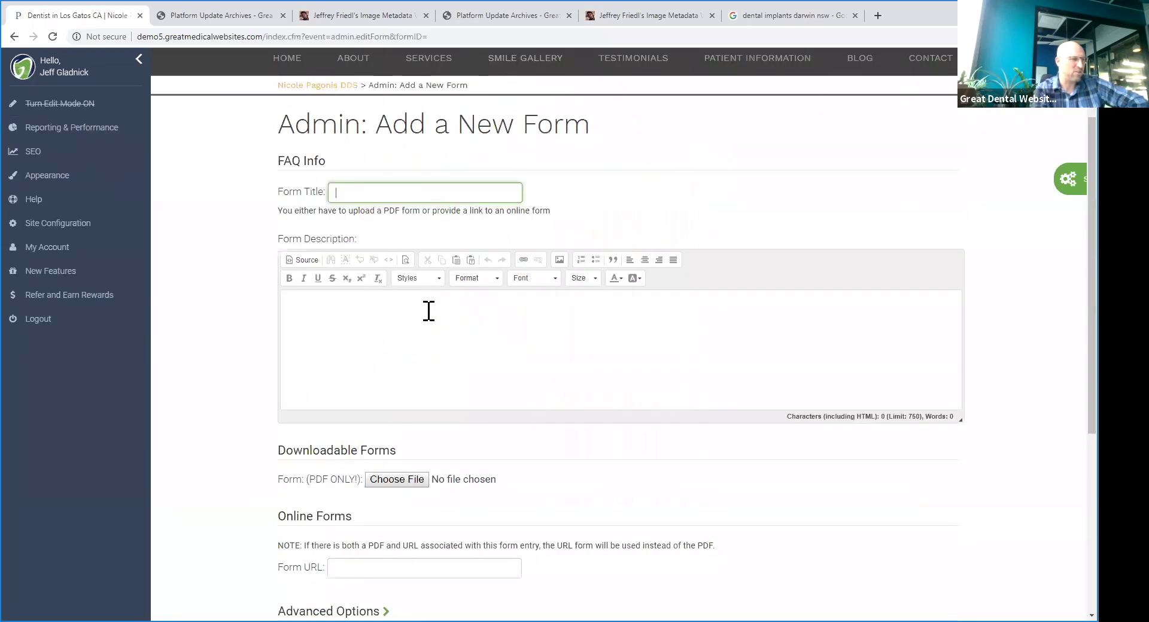
{"action": "scroll", "coordinate": [397, 367], "scroll_direction": "down", "scroll_amount": 3}
- Click into the empty online Form URL field, then type a dentist's name in a new tab
{"action": "left_click", "coordinate": [380, 315]}
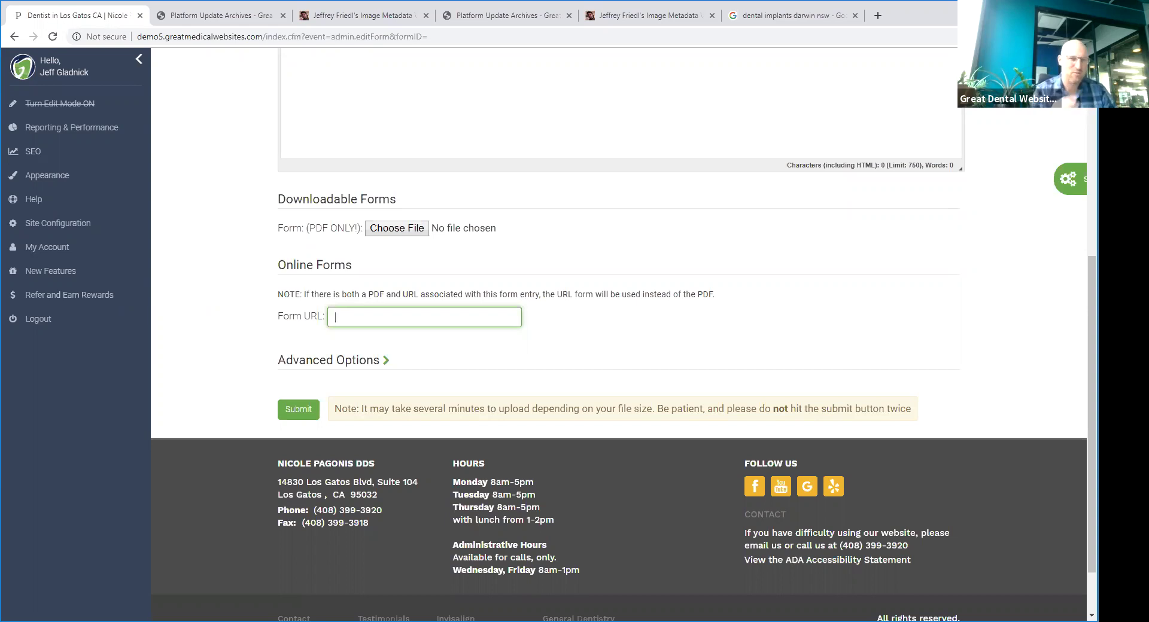
{"action": "left_click", "coordinate": [618, 266]}
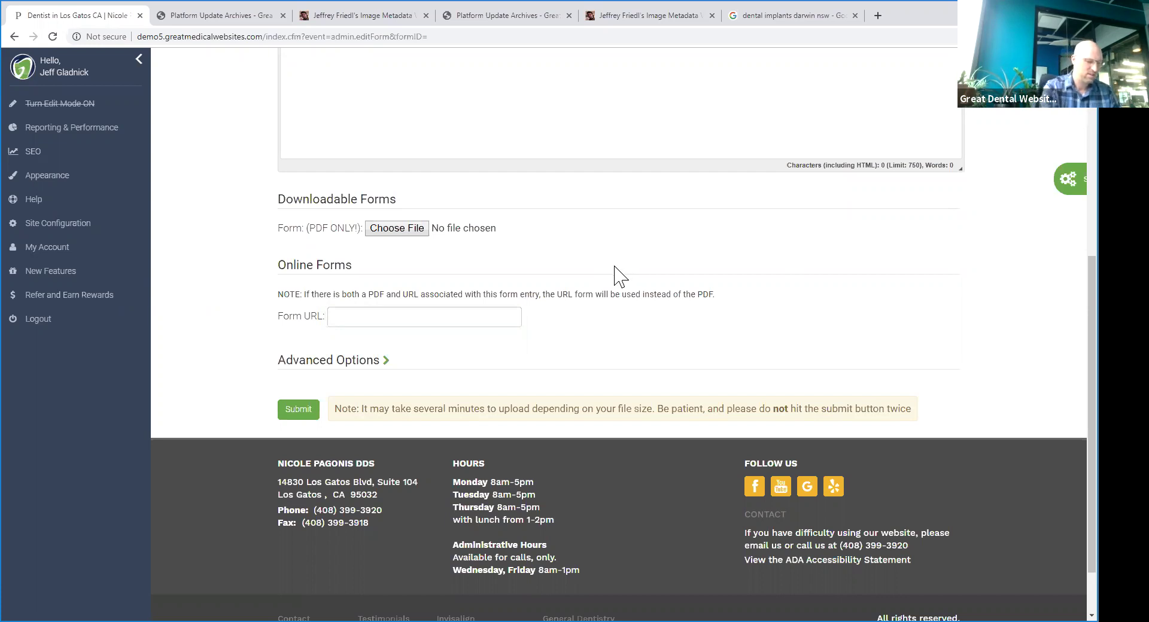
{"action": "key", "text": "ctrl+t"}
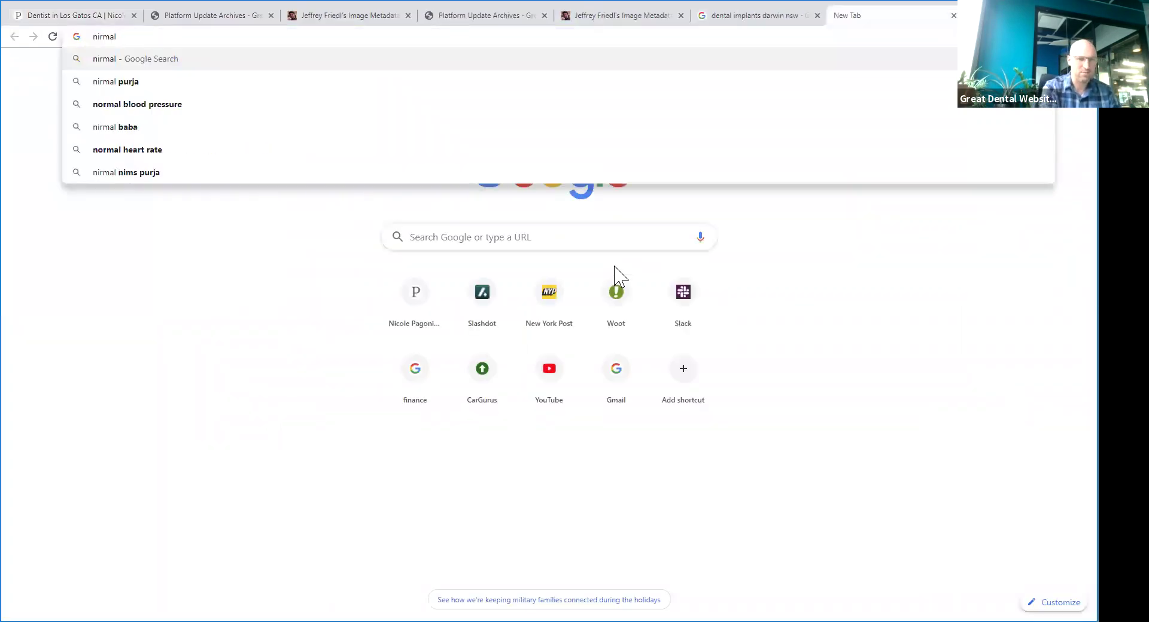
- Search the dentist's name and open the BRUSH Modern Dentistry website
{"action": "key", "text": "Return"}
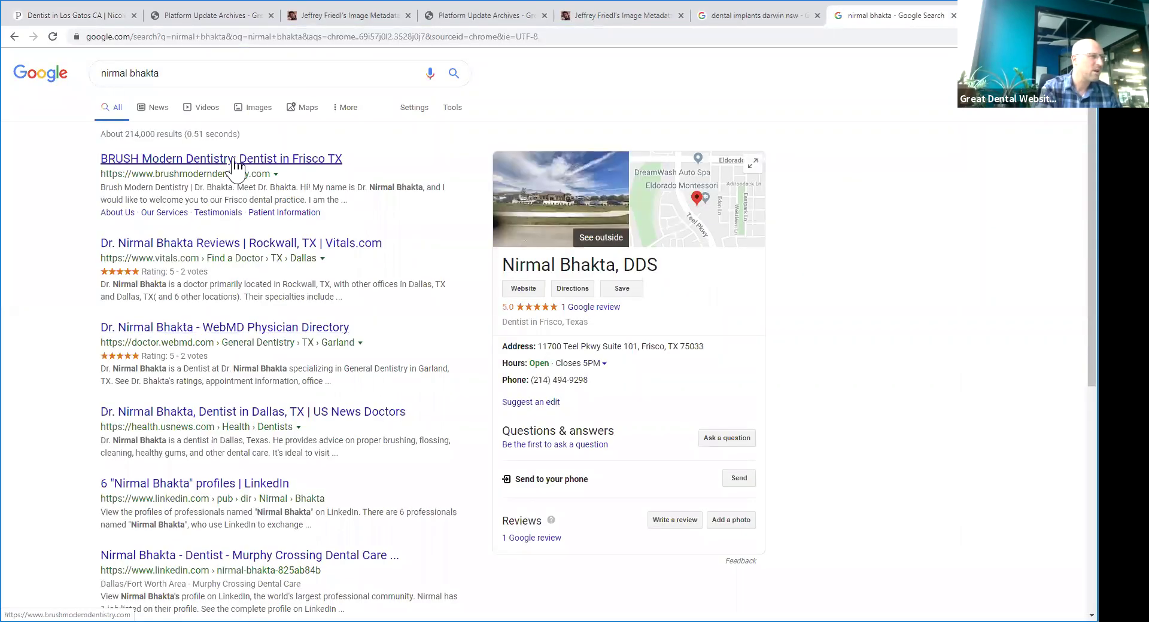
{"action": "left_click", "coordinate": [241, 155]}
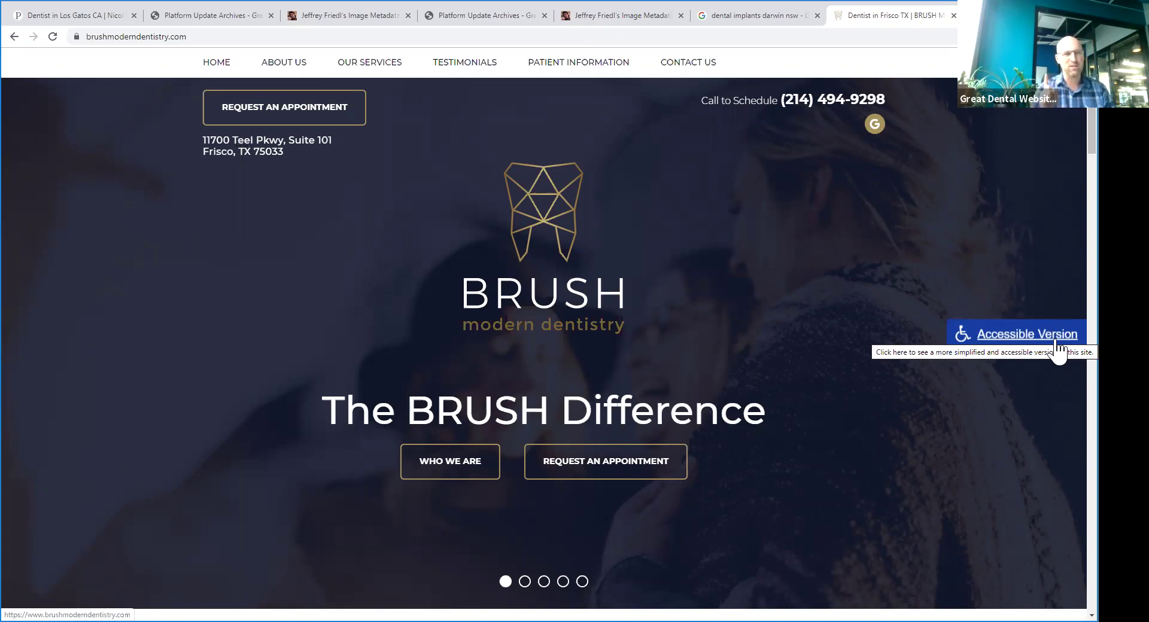
- Search Google for 'ada tax credit' and open the ADA IRS Tax Credit Information page
{"action": "key", "text": "ctrl+t"}
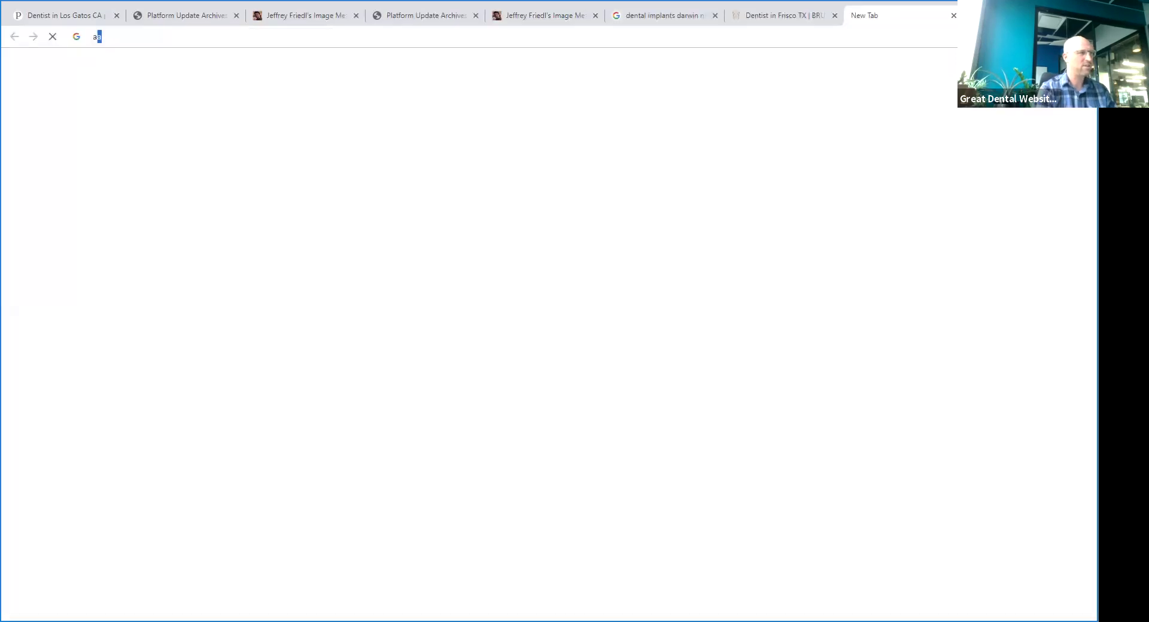
{"action": "type", "text": "ada tax credit"}
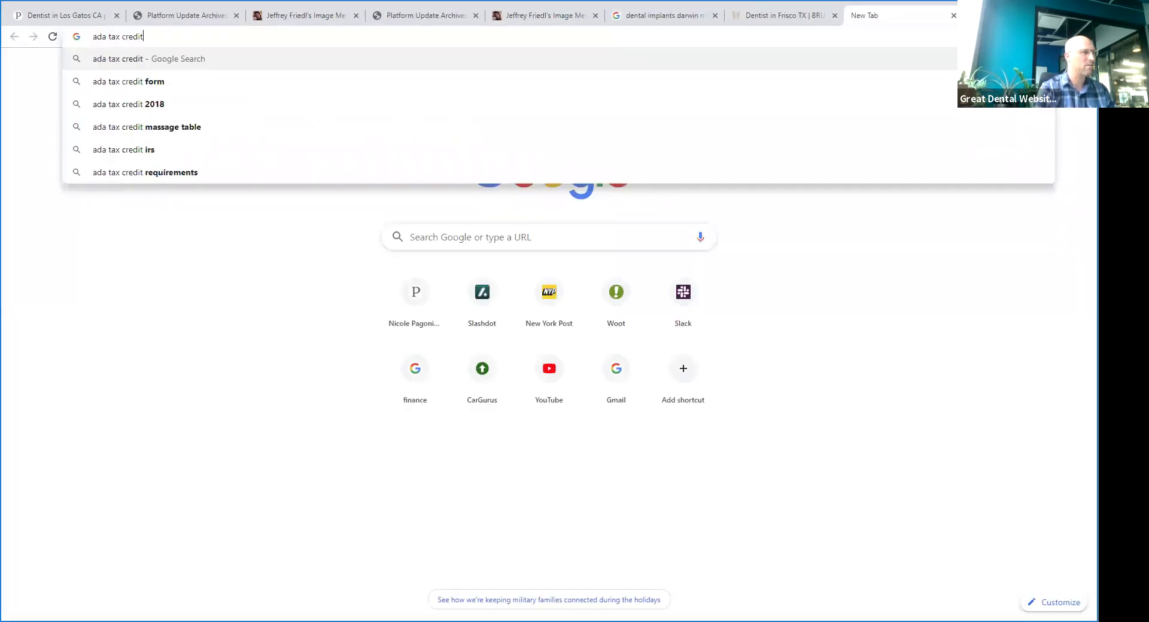
{"action": "key", "text": "Return"}
{"action": "left_click", "coordinate": [217, 335]}
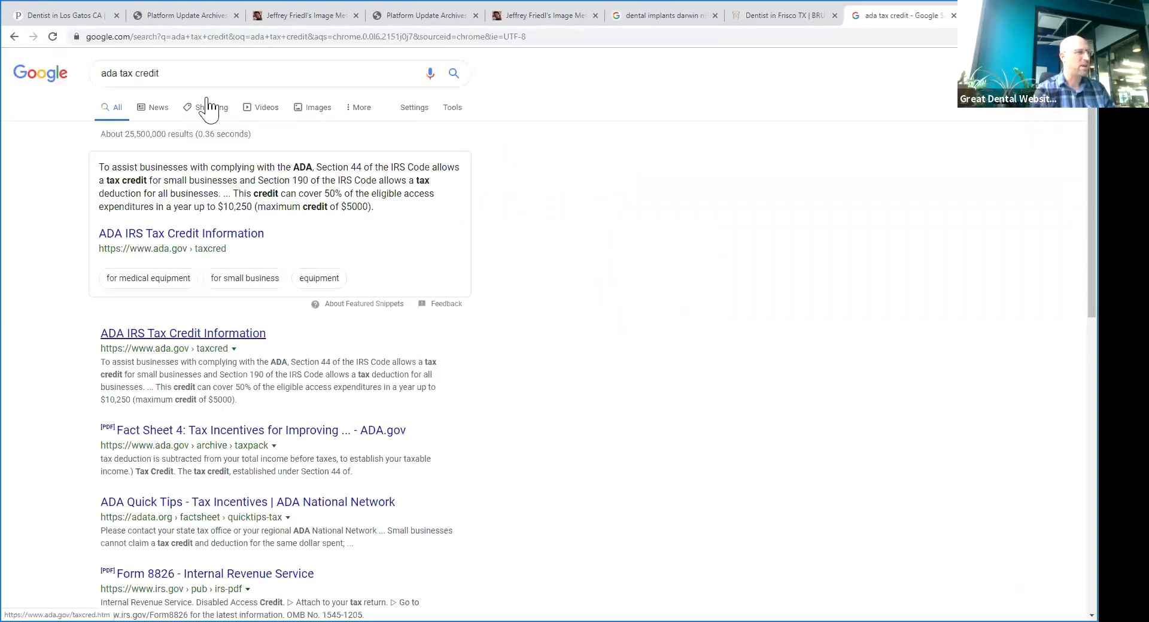
- Highlight the $1,000,000 revenue, 30-employee and eligible access expenditure rules, then return to BRUSH
{"action": "left_click_drag", "start_coordinate": [148, 94], "coordinate": [715, 185]}
{"action": "left_click", "coordinate": [365, 111]}
{"action": "left_click_drag", "start_coordinate": [233, 113], "coordinate": [311, 110]}
{"action": "left_click", "coordinate": [410, 123]}
{"action": "left_click_drag", "start_coordinate": [437, 113], "coordinate": [541, 114]}
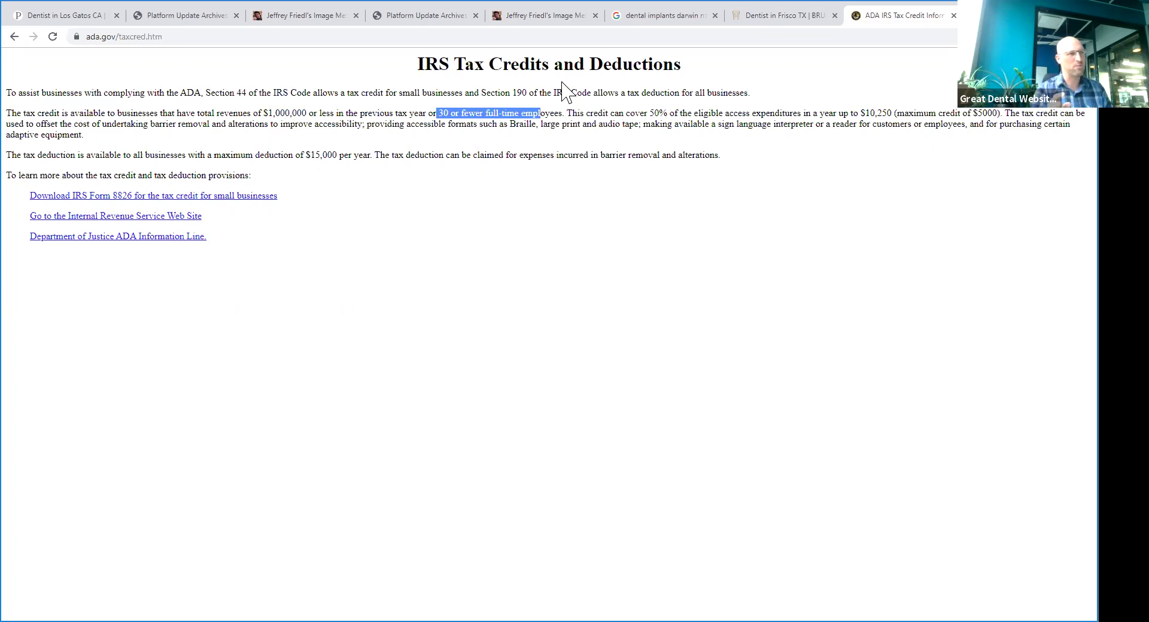
{"action": "left_click_drag", "start_coordinate": [677, 113], "coordinate": [898, 114]}
{"action": "left_click", "coordinate": [856, 147]}
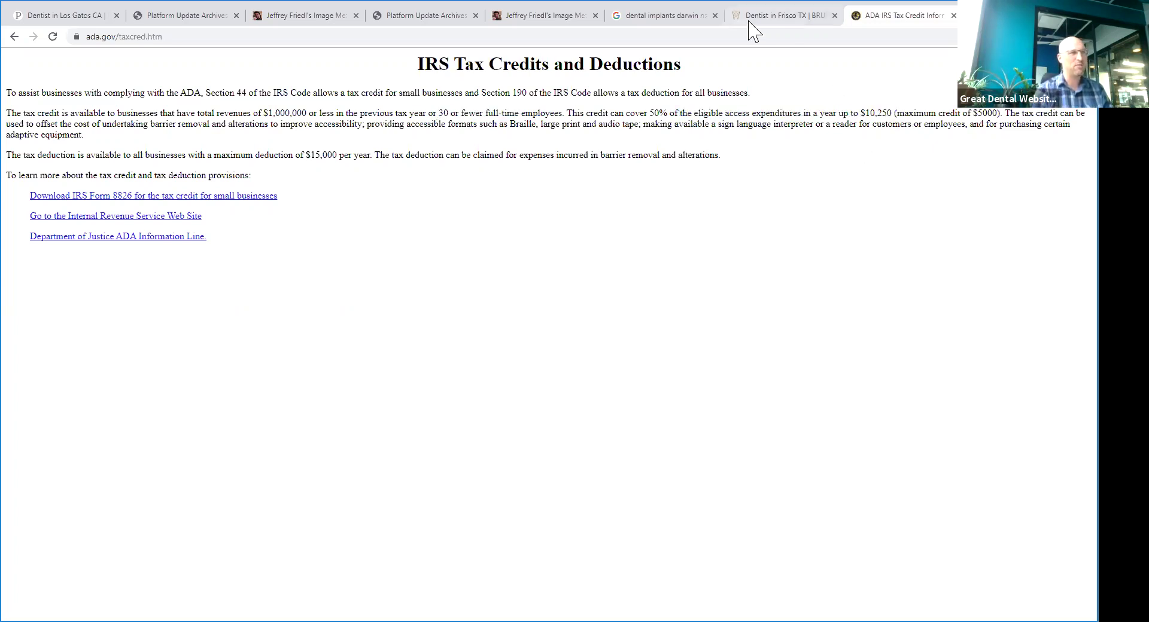
{"action": "left_click", "coordinate": [752, 18]}
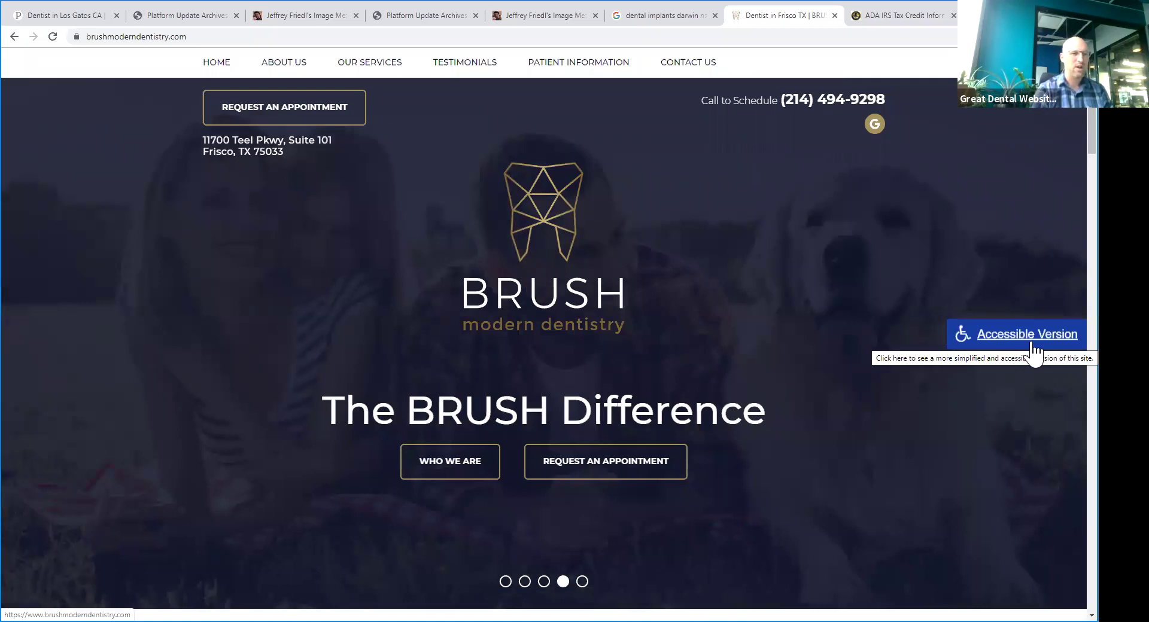
- Compare the ADA and BRUSH tabs, scroll the BRUSH homepage, then return to Add a New Form
{"action": "left_click", "coordinate": [919, 18]}
{"action": "left_click", "coordinate": [817, 17]}
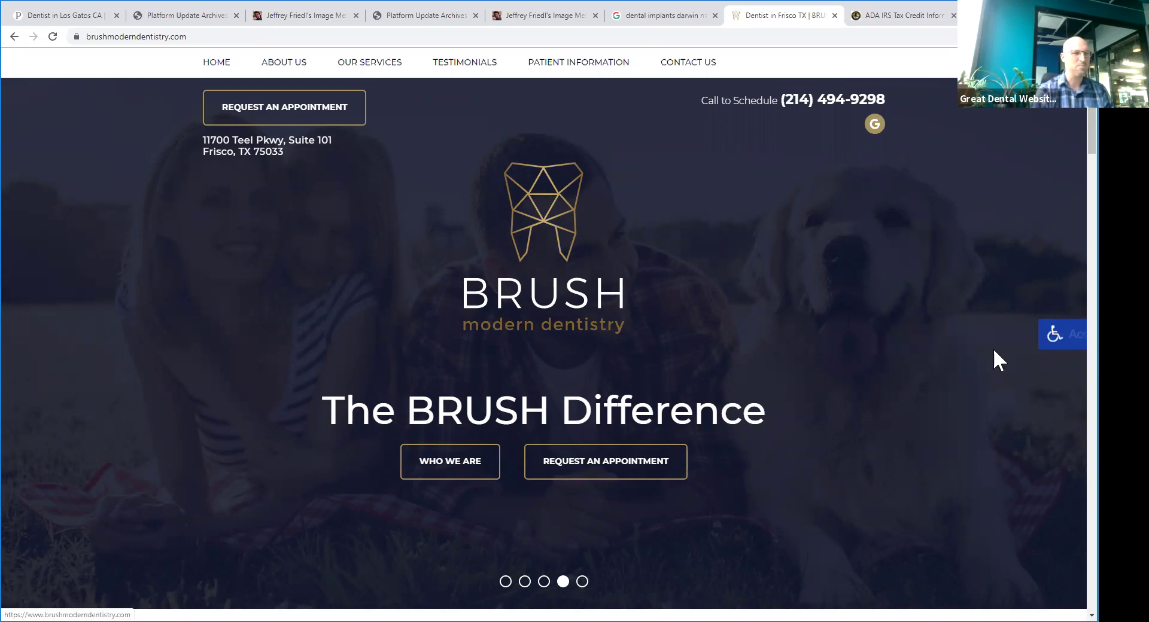
{"action": "left_click", "coordinate": [872, 15]}
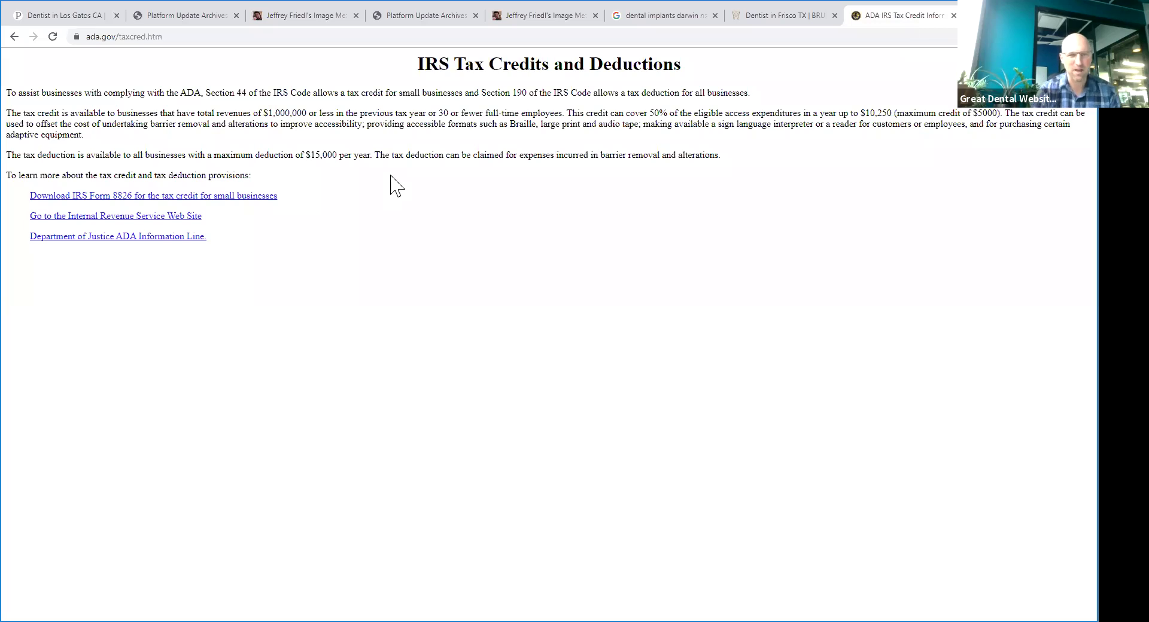
{"action": "left_click", "coordinate": [768, 16]}
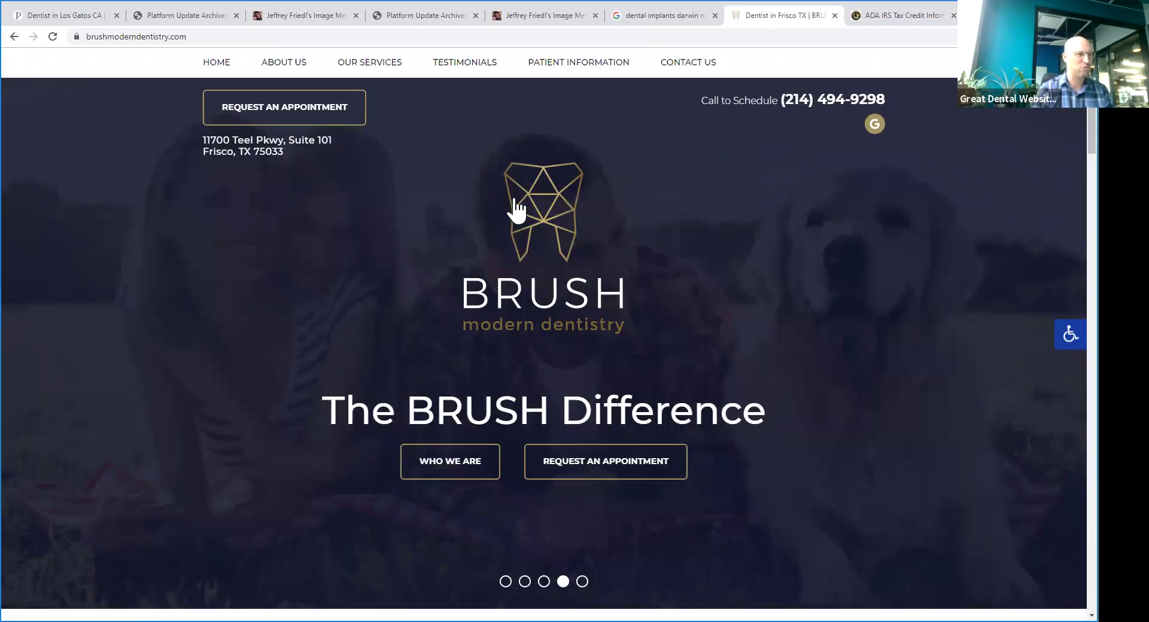
{"action": "scroll", "coordinate": [688, 234], "scroll_direction": "down", "scroll_amount": 5}
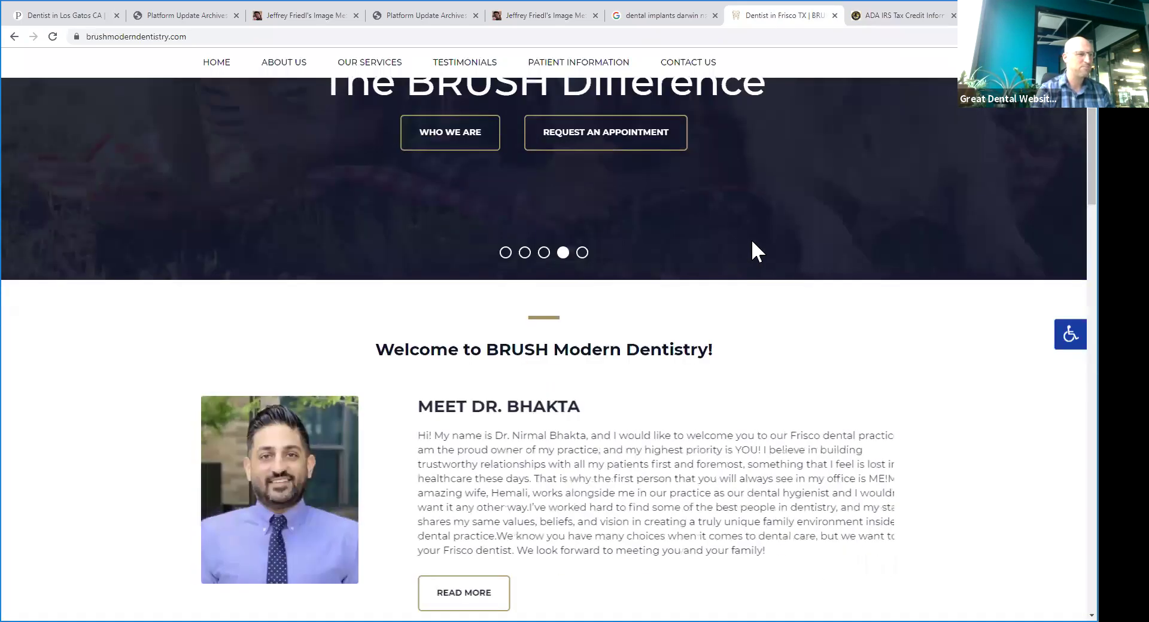
{"action": "scroll", "coordinate": [726, 236], "scroll_direction": "down", "scroll_amount": 5}
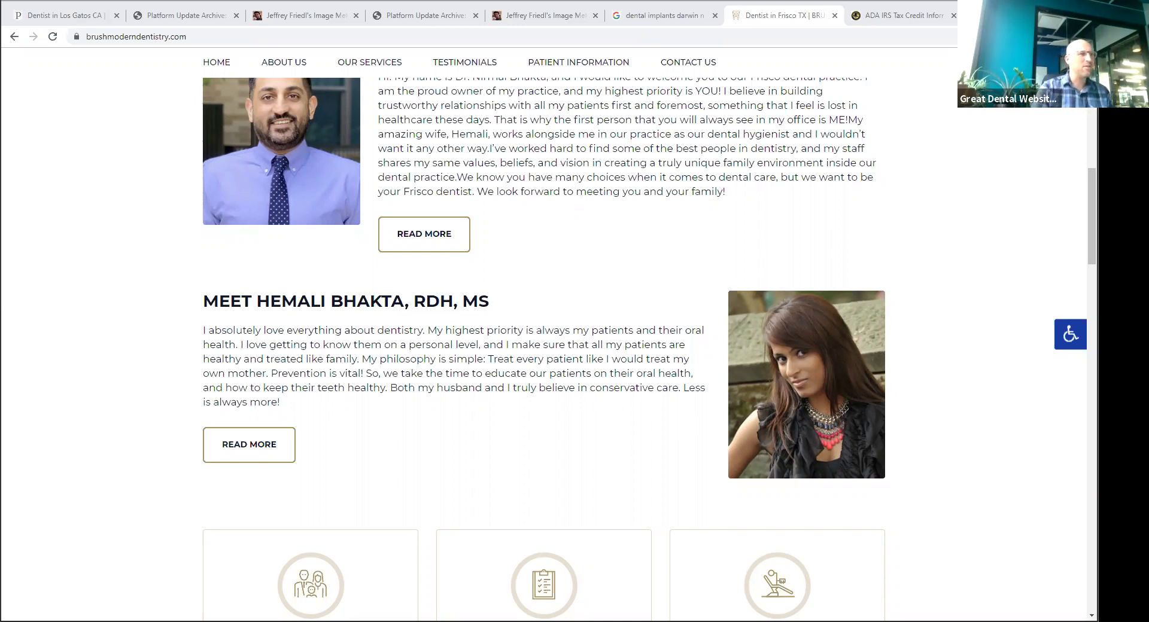
{"action": "left_click", "coordinate": [79, 18]}
{"action": "scroll", "coordinate": [432, 295], "scroll_direction": "up", "scroll_amount": 6}
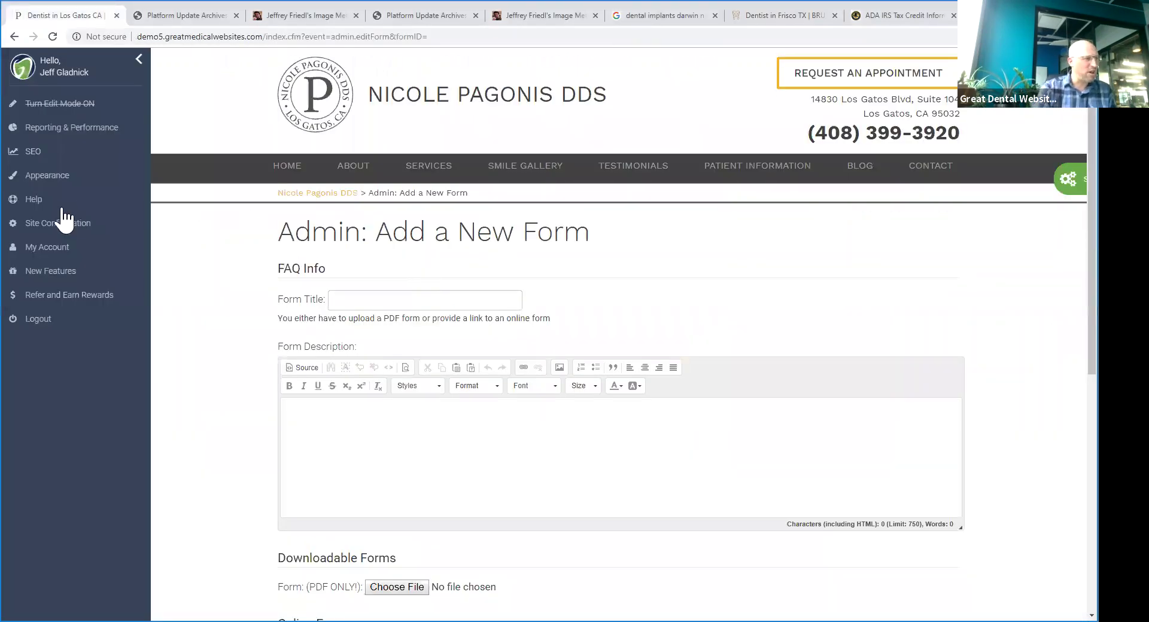
- Expand Appearance in the admin sidebar, glance at the BRUSH and update archives tabs, and return
{"action": "left_click", "coordinate": [48, 178]}
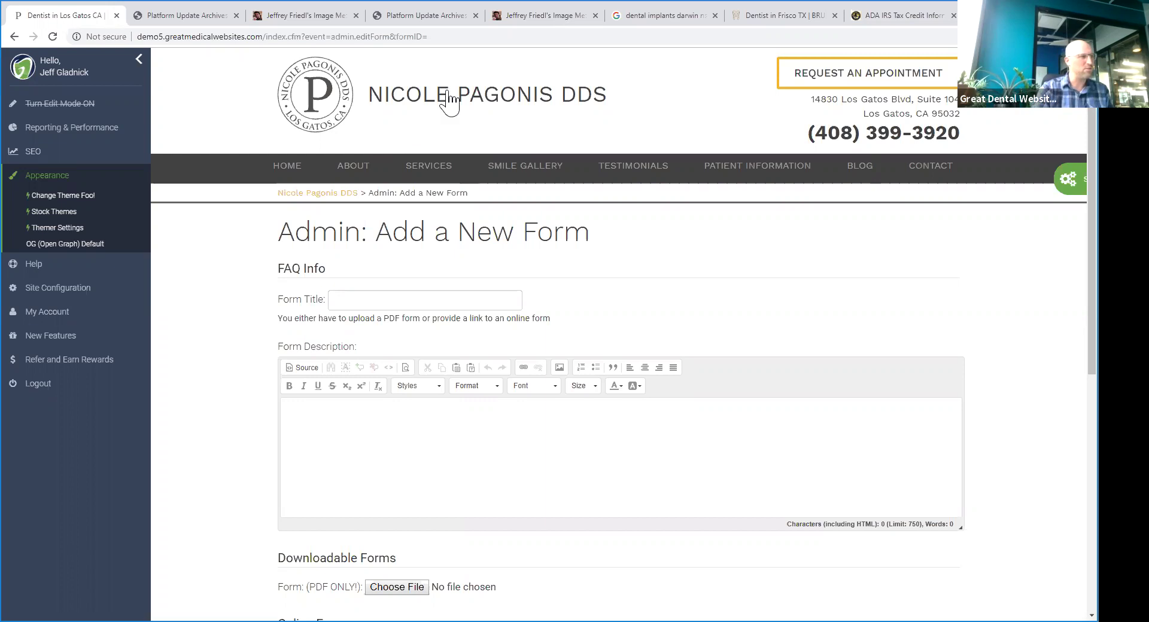
{"action": "left_click", "coordinate": [761, 24]}
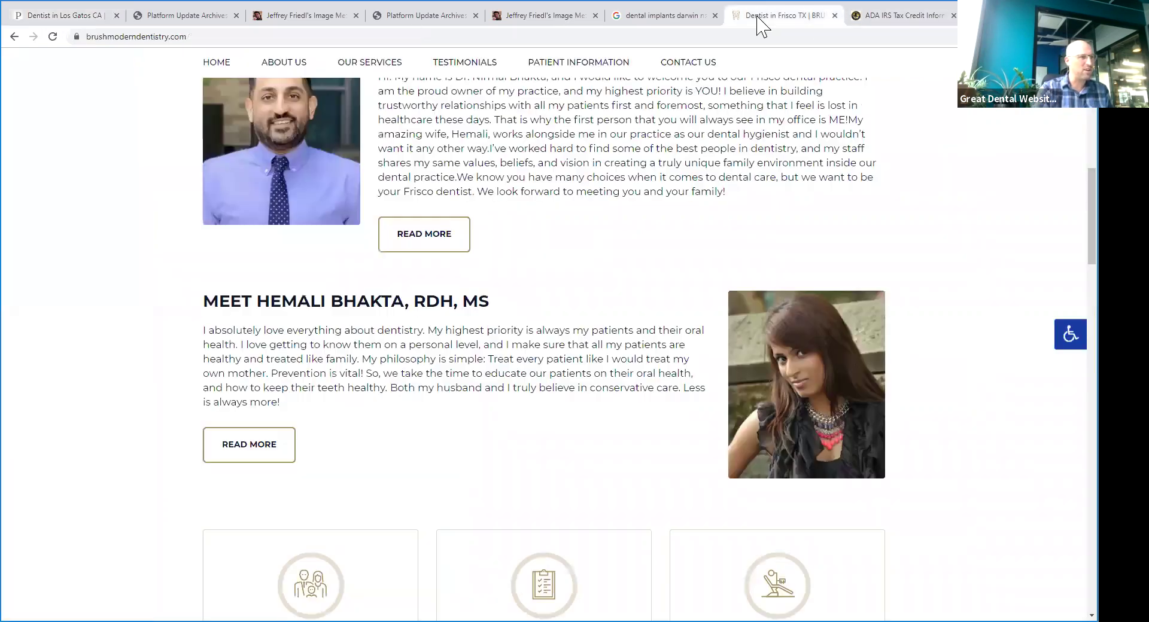
{"action": "scroll", "coordinate": [458, 167], "scroll_direction": "up", "scroll_amount": 10}
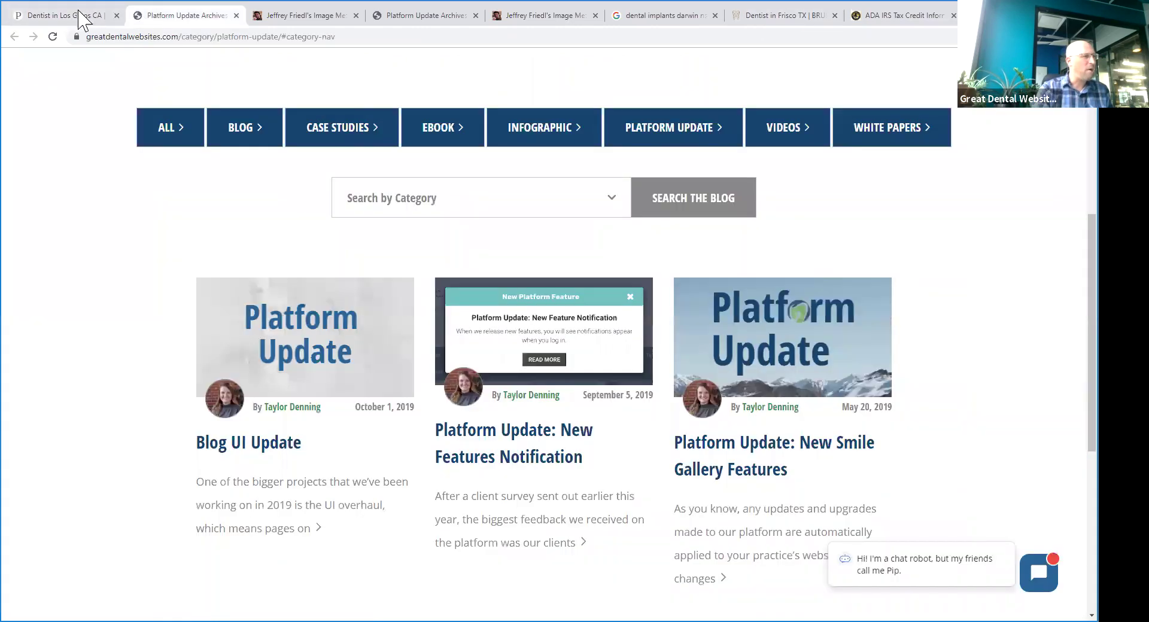
{"action": "left_click", "coordinate": [190, 16]}
{"action": "left_click", "coordinate": [66, 16]}
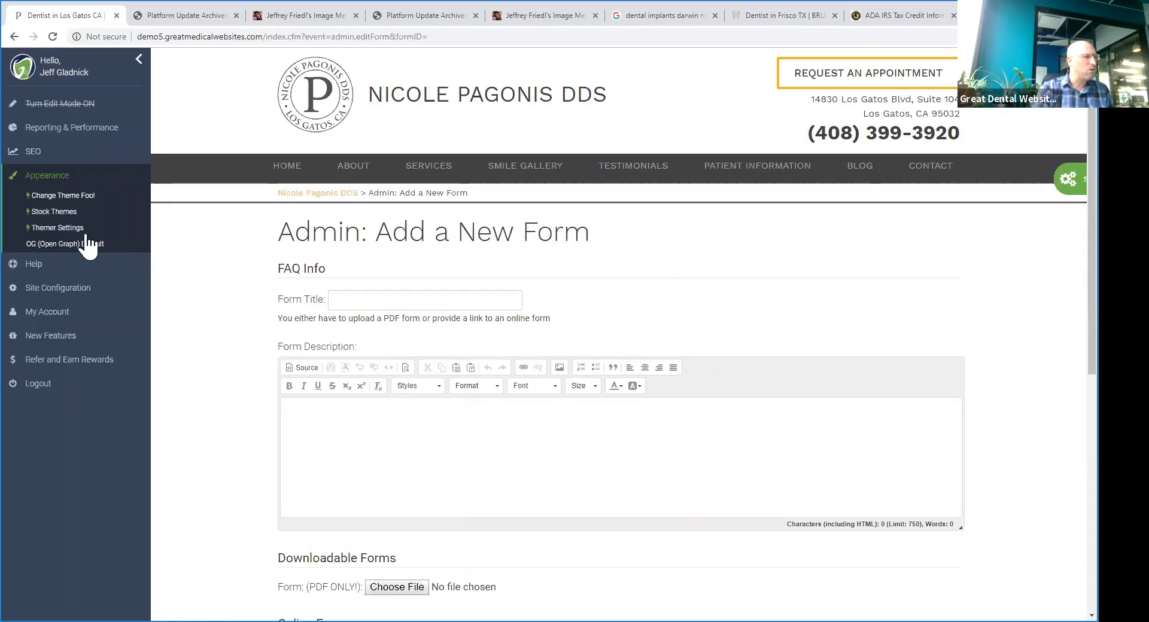
- Preview the Contemporary theme's lavender variation in the Theme Selector and activate Contemporary - Lavendar
{"action": "left_click", "coordinate": [57, 213]}
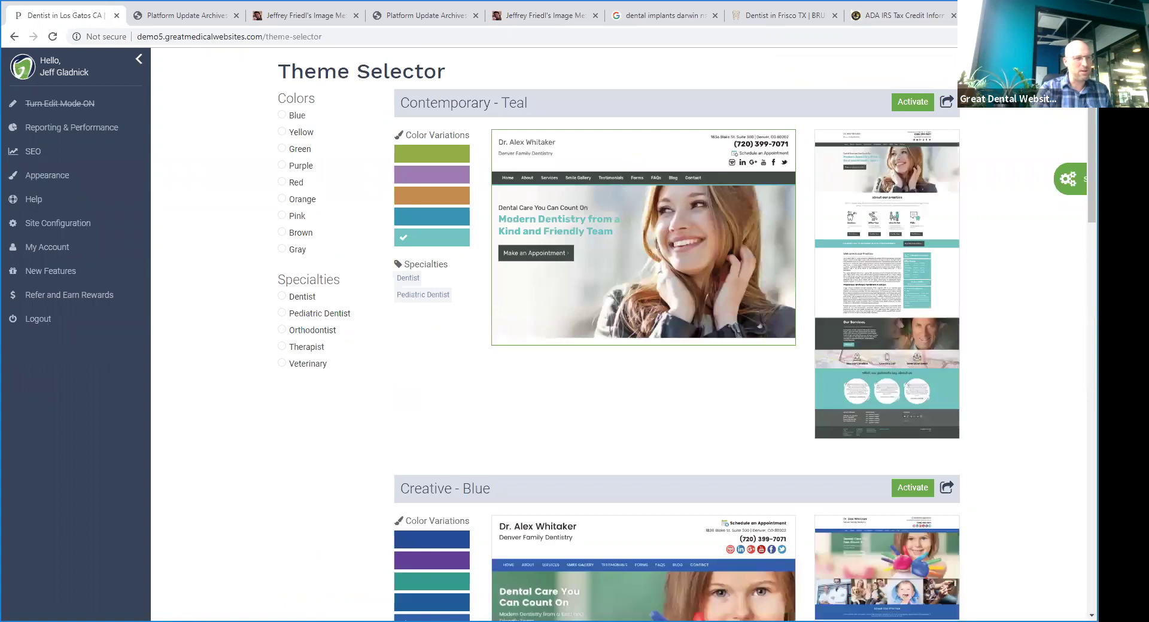
{"action": "left_click", "coordinate": [428, 176]}
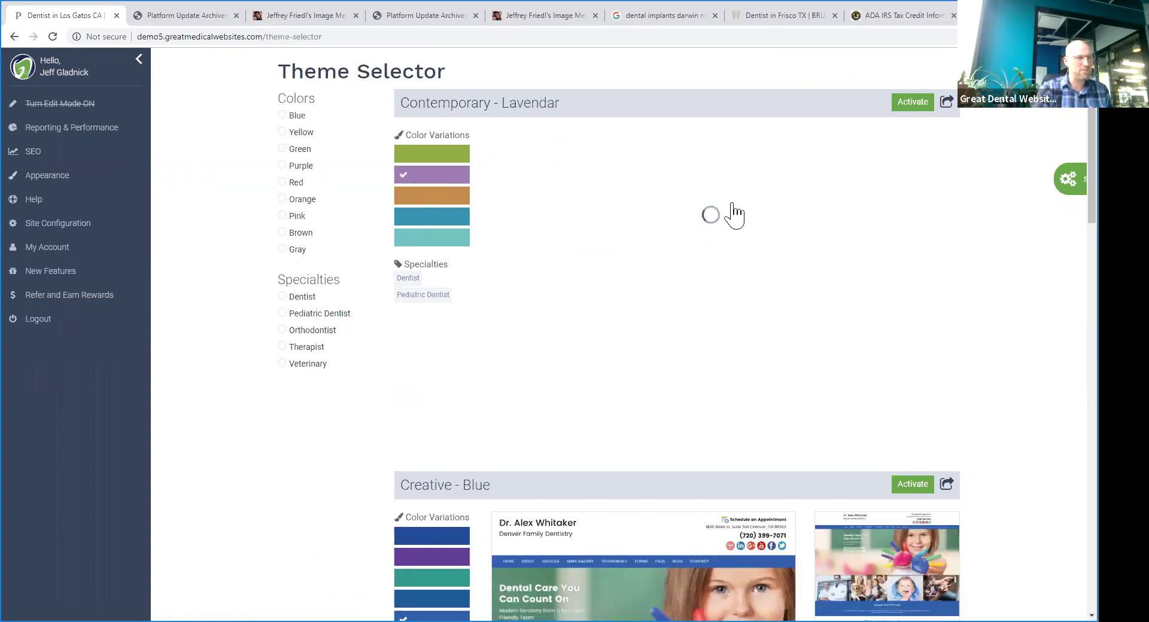
{"action": "left_click", "coordinate": [781, 192]}
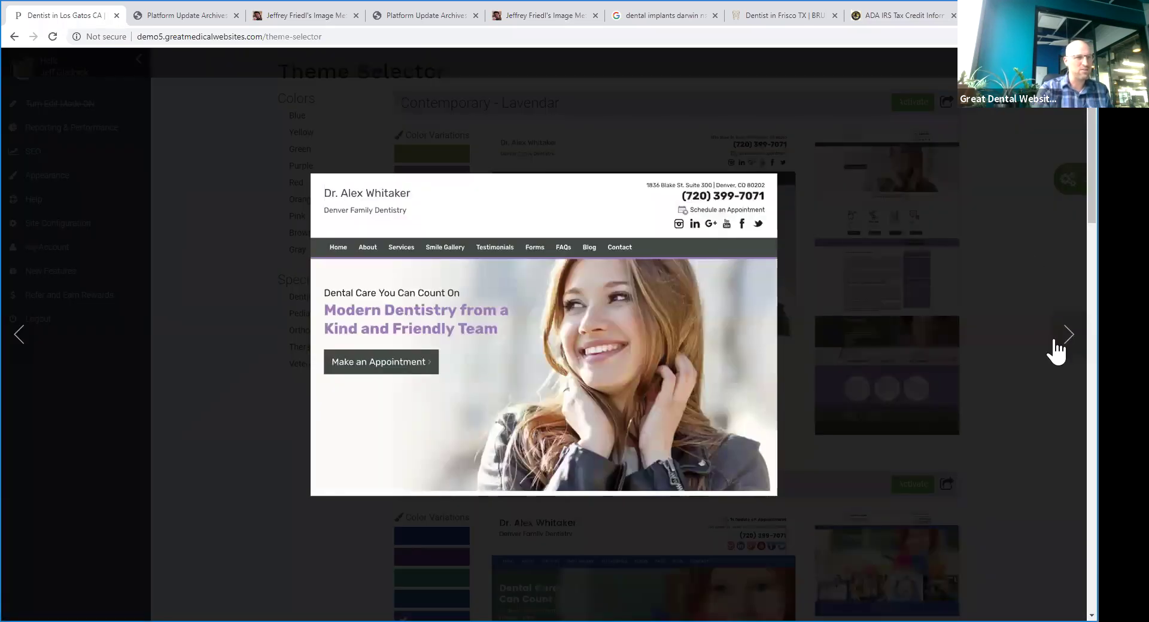
{"action": "left_click", "coordinate": [946, 192]}
{"action": "left_click", "coordinate": [913, 102]}
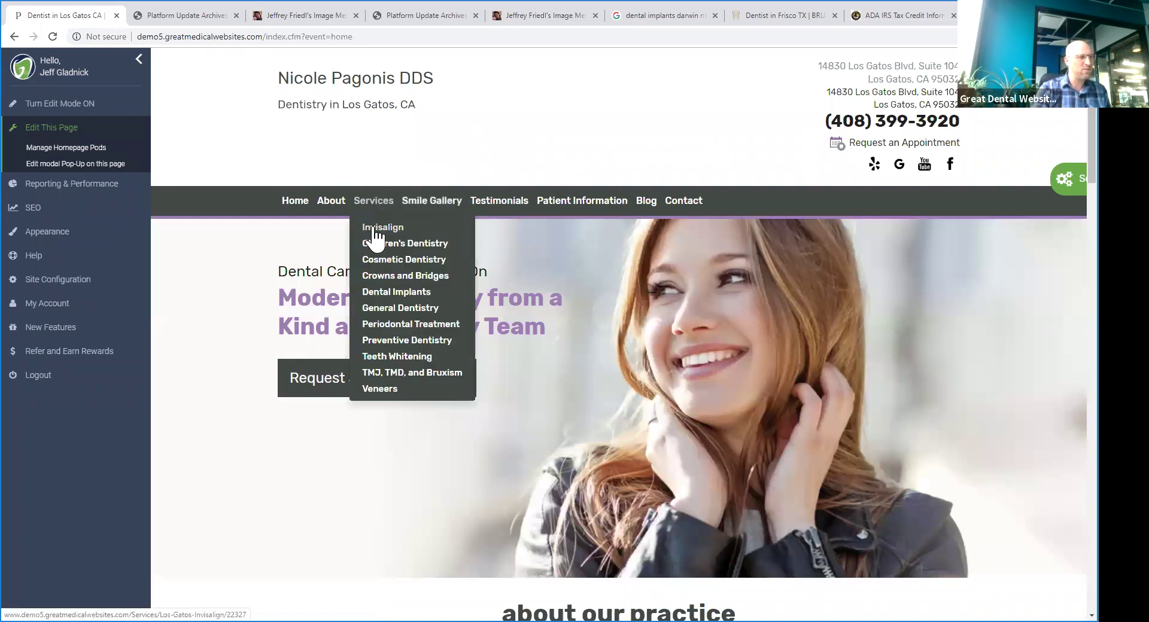
- Open the Invisalign service page and scroll through its banner, body text and smile gallery
{"action": "left_click", "coordinate": [372, 227]}
{"action": "mouse_move", "coordinate": [624, 196]}
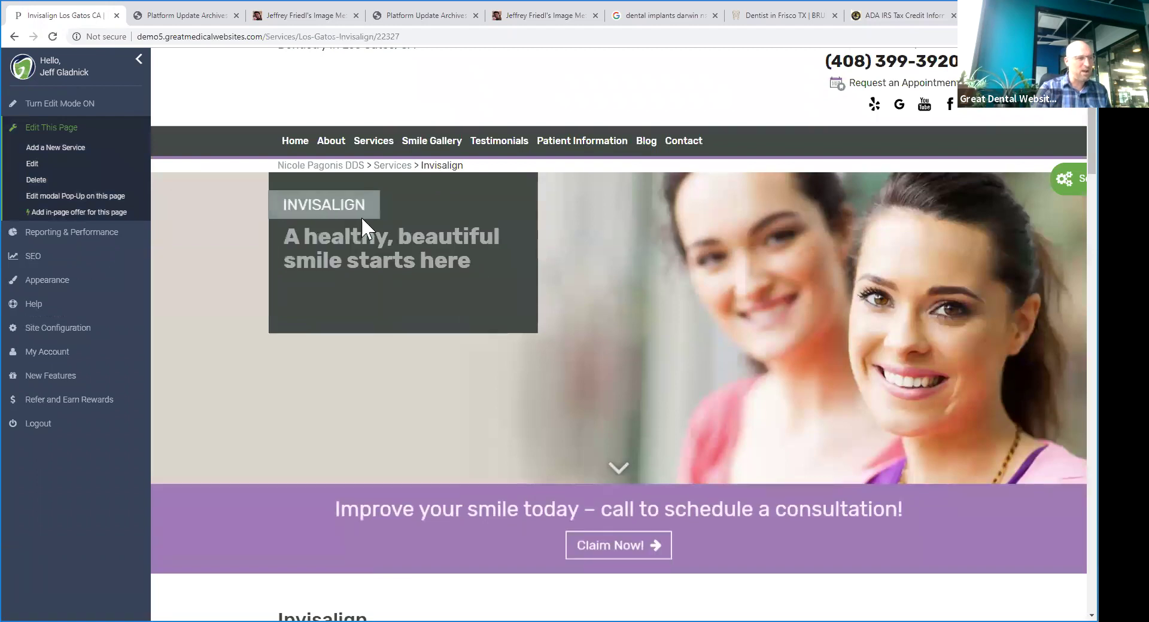
{"action": "scroll", "coordinate": [740, 293], "scroll_direction": "down", "scroll_amount": 3}
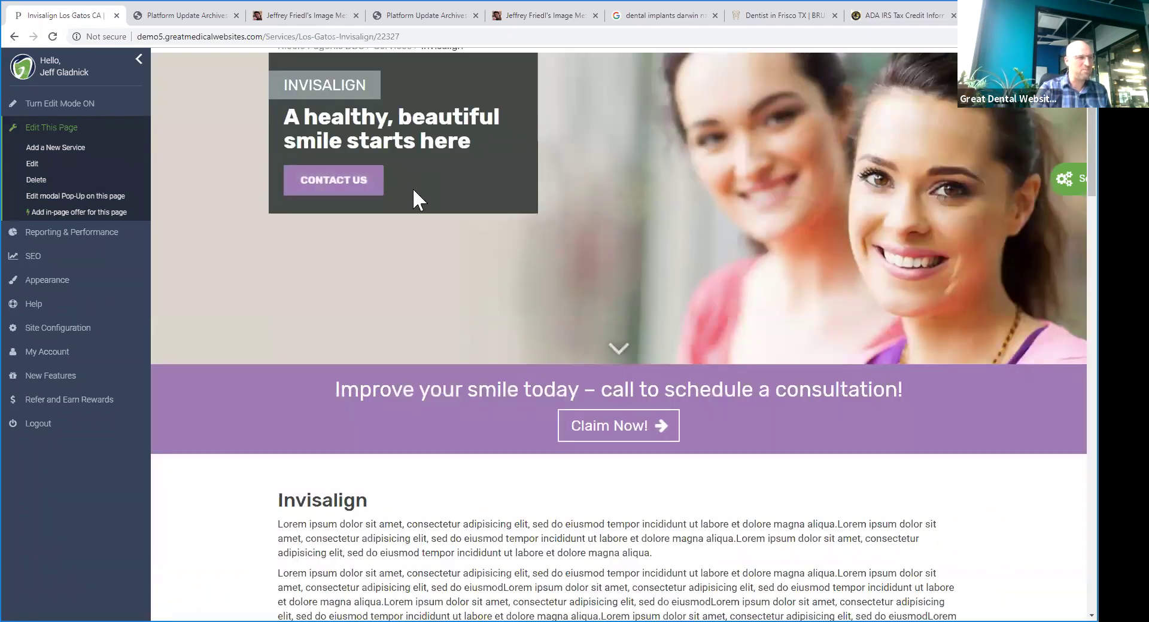
{"action": "scroll", "coordinate": [414, 190], "scroll_direction": "down", "scroll_amount": 5}
{"action": "scroll", "coordinate": [418, 188], "scroll_direction": "down", "scroll_amount": 20}
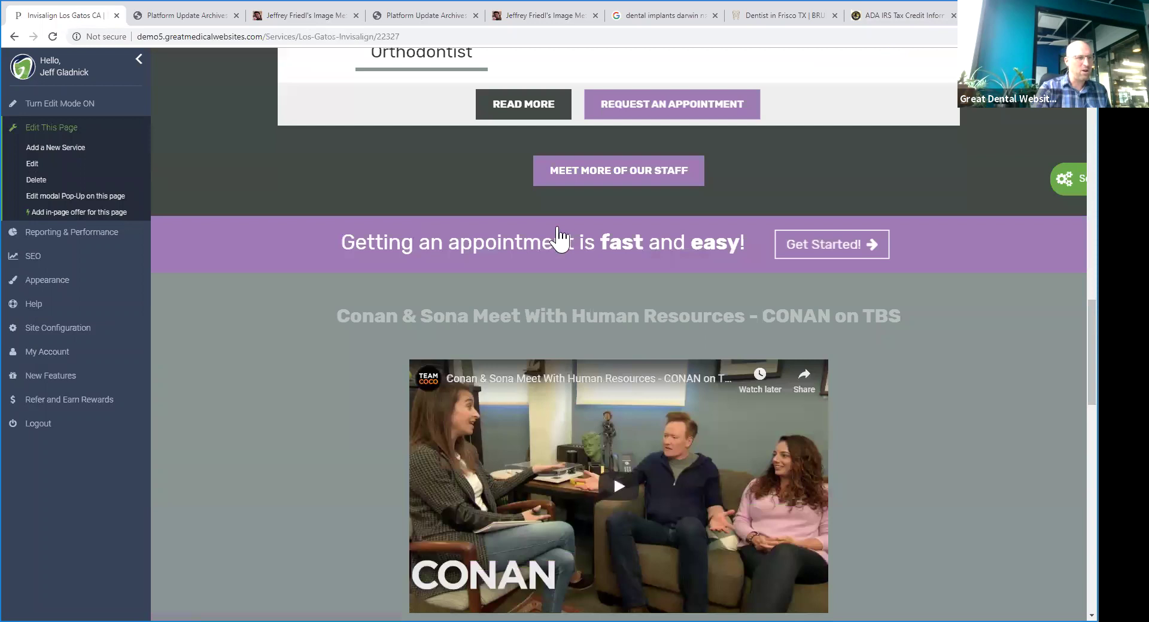
{"action": "scroll", "coordinate": [674, 292], "scroll_direction": "down", "scroll_amount": 4}
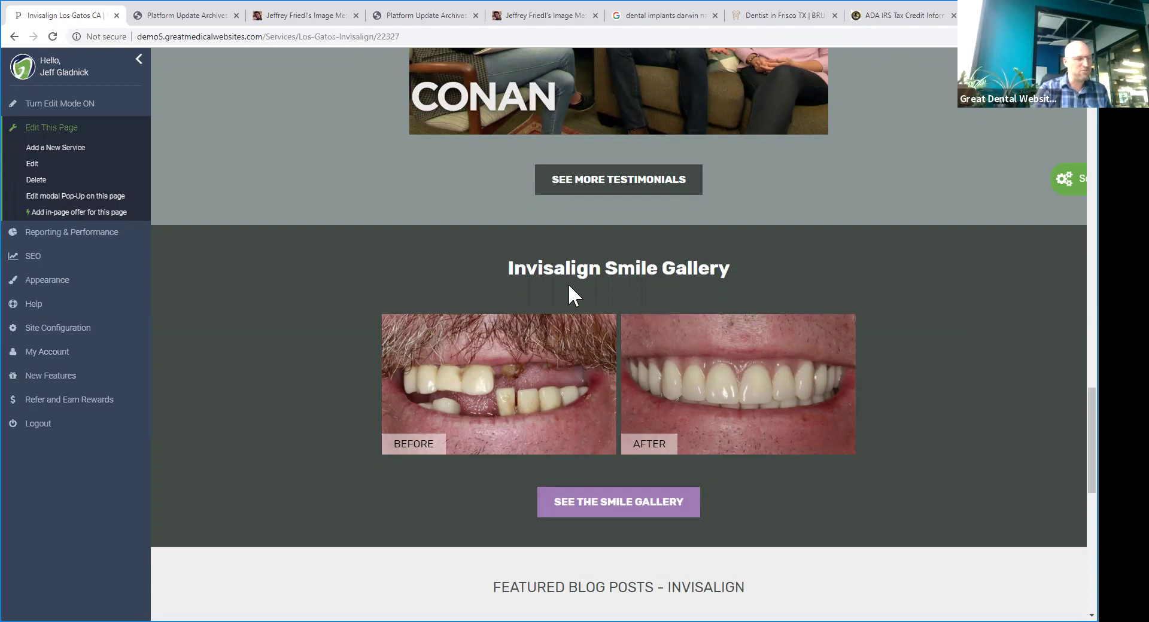
{"action": "scroll", "coordinate": [568, 285], "scroll_direction": "up", "scroll_amount": 20}
{"action": "scroll", "coordinate": [658, 292], "scroll_direction": "up", "scroll_amount": 12}
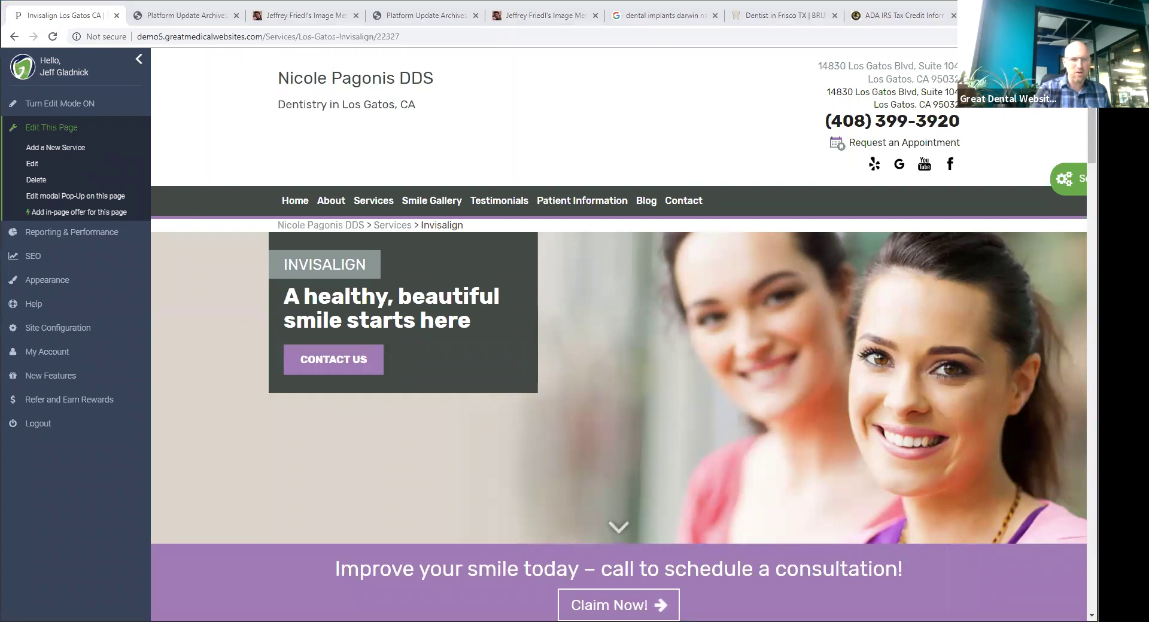
- Select the practice name and 'Dentistry in Los Gatos, CA' subtitle in the page header
{"action": "left_click_drag", "start_coordinate": [263, 93], "coordinate": [490, 101]}
{"action": "left_click", "coordinate": [293, 79]}
{"action": "left_click_drag", "start_coordinate": [283, 76], "coordinate": [497, 123]}
{"action": "left_click", "coordinate": [333, 98]}
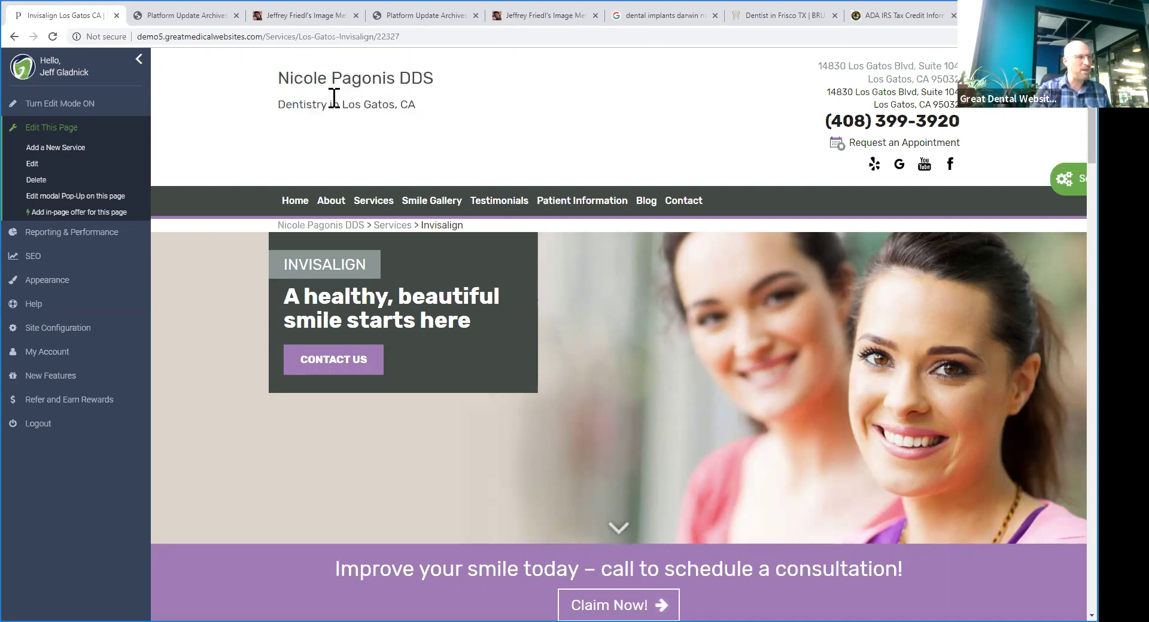
{"action": "left_click_drag", "start_coordinate": [280, 79], "coordinate": [441, 116]}
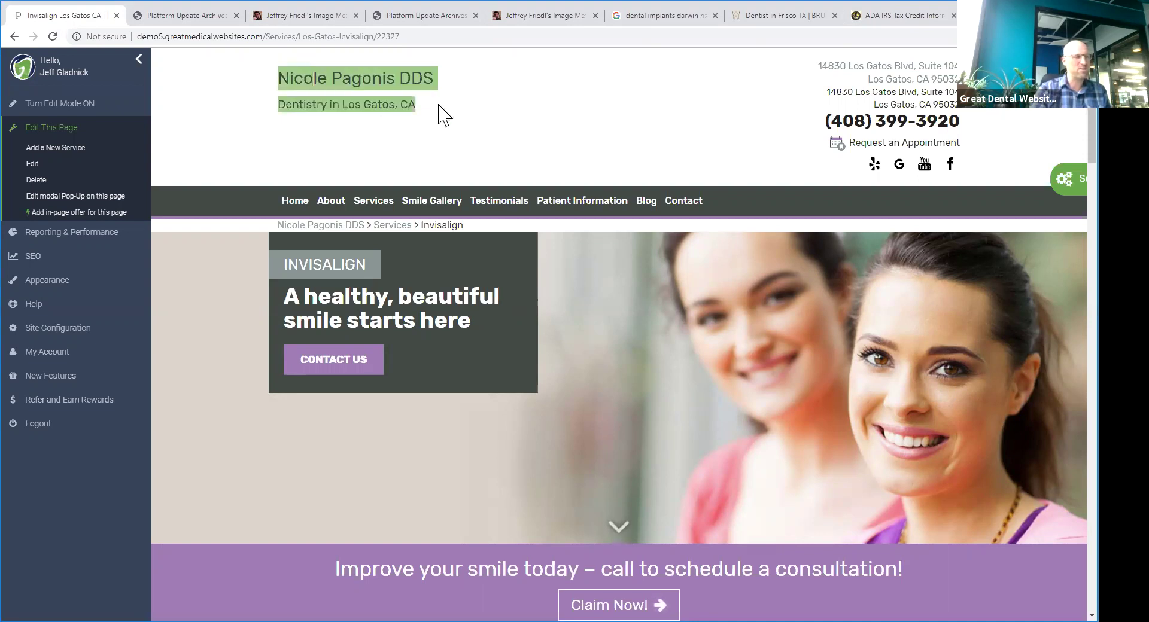
{"action": "left_click", "coordinate": [428, 127]}
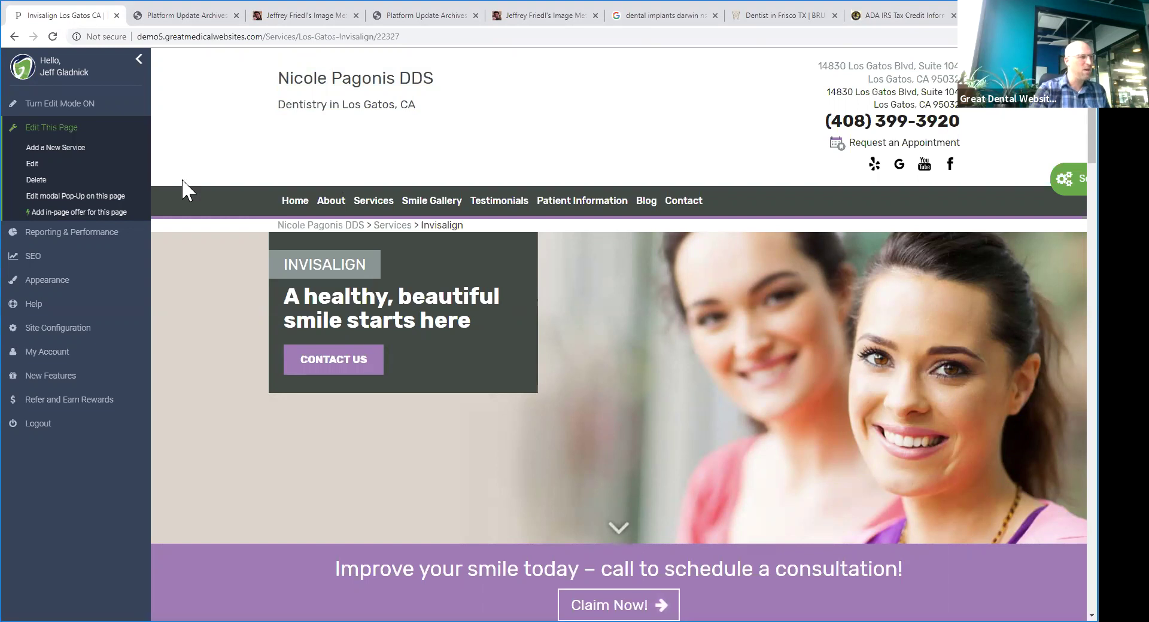
{"action": "triple_click", "coordinate": [233, 96]}
{"action": "left_click", "coordinate": [479, 133]}
{"action": "scroll", "coordinate": [838, 336], "scroll_direction": "down", "scroll_amount": 1}
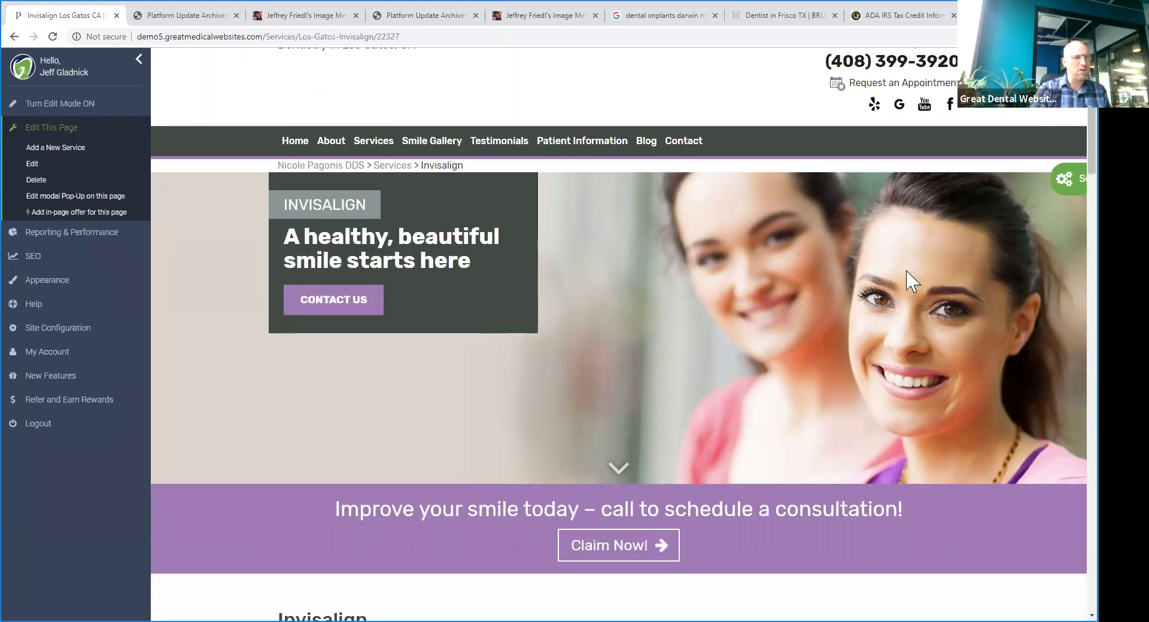
- Set after-teeth.jpg as the Invisalign service card image, allowing a smaller image, and save
{"action": "left_click", "coordinate": [18, 166]}
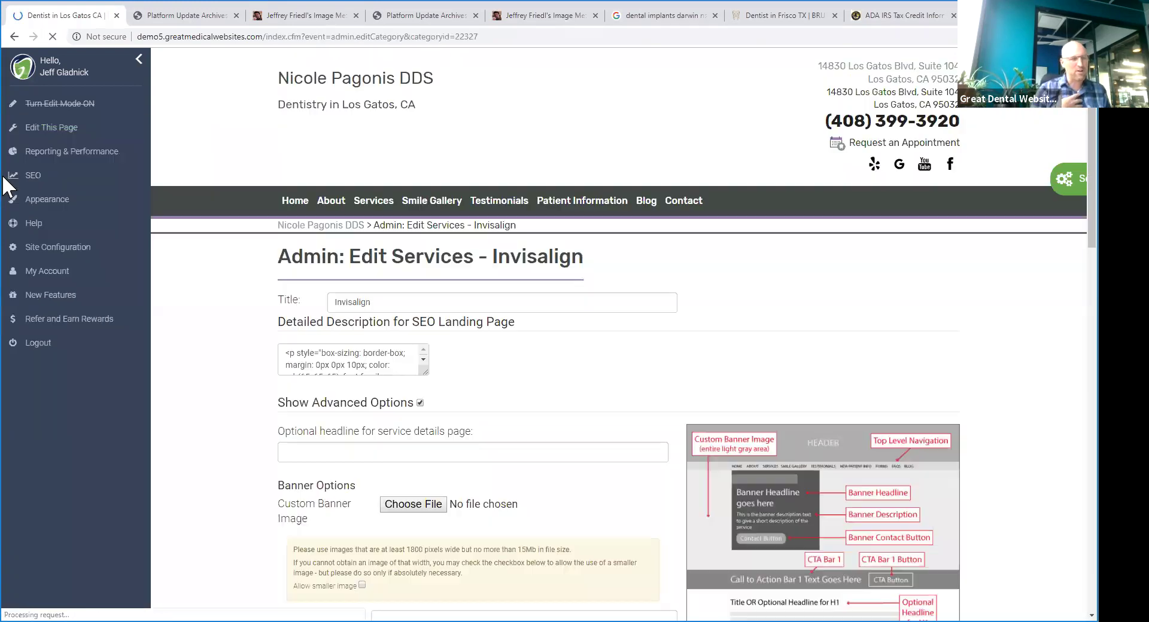
{"action": "scroll", "coordinate": [452, 321], "scroll_direction": "down", "scroll_amount": 12}
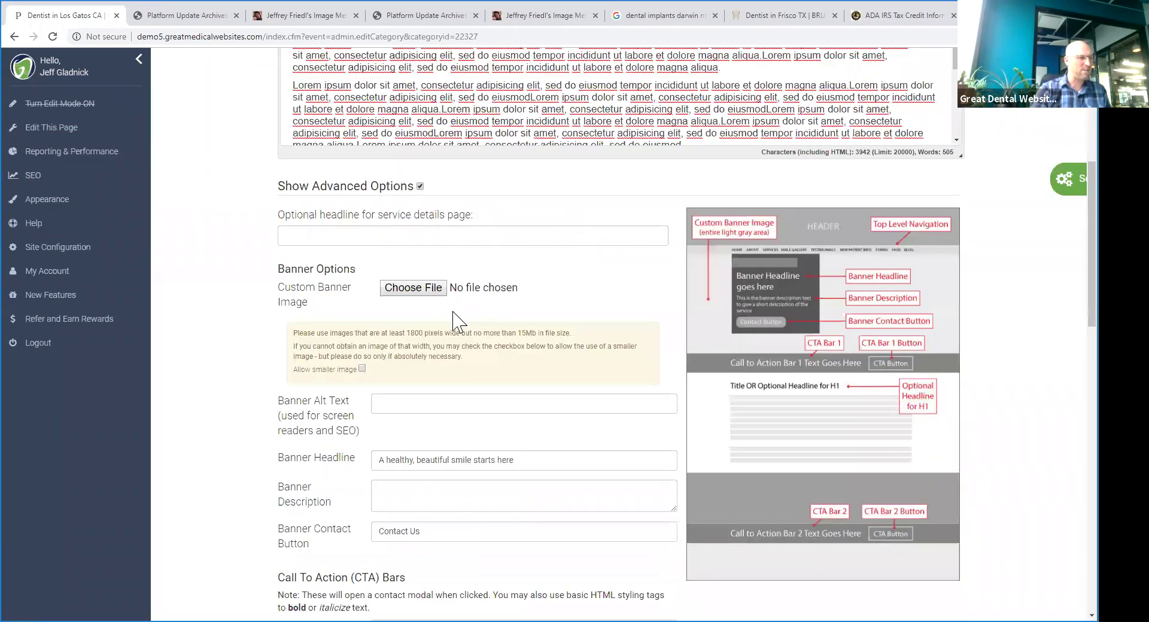
{"action": "scroll", "coordinate": [461, 341], "scroll_direction": "down", "scroll_amount": 3}
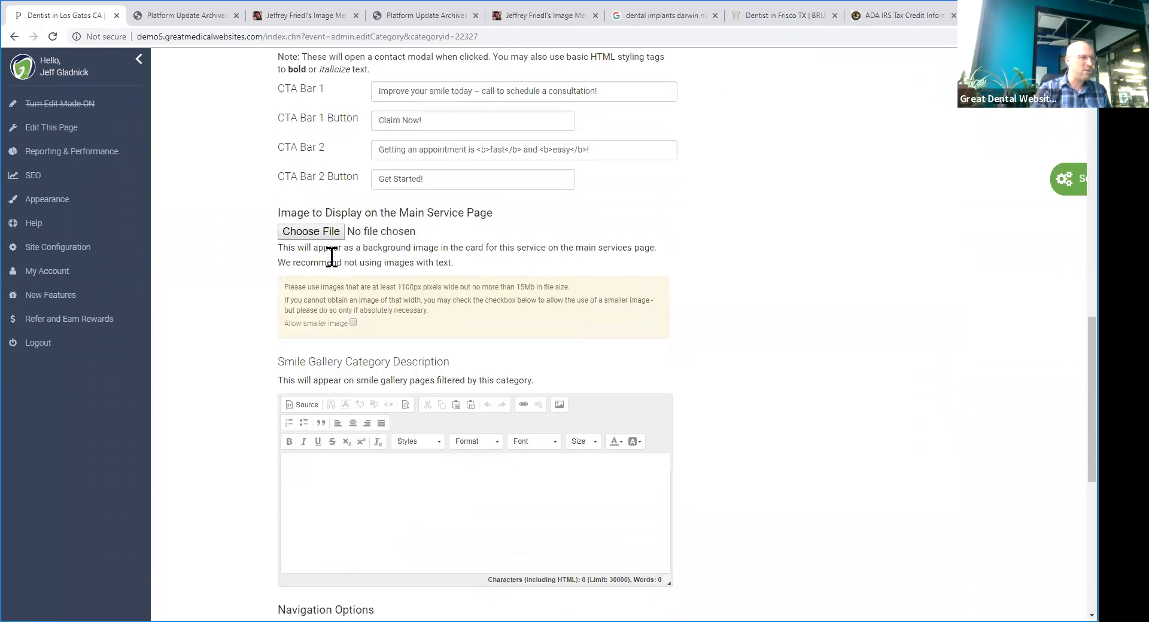
{"action": "triple_click", "coordinate": [286, 211]}
{"action": "left_click", "coordinate": [333, 232]}
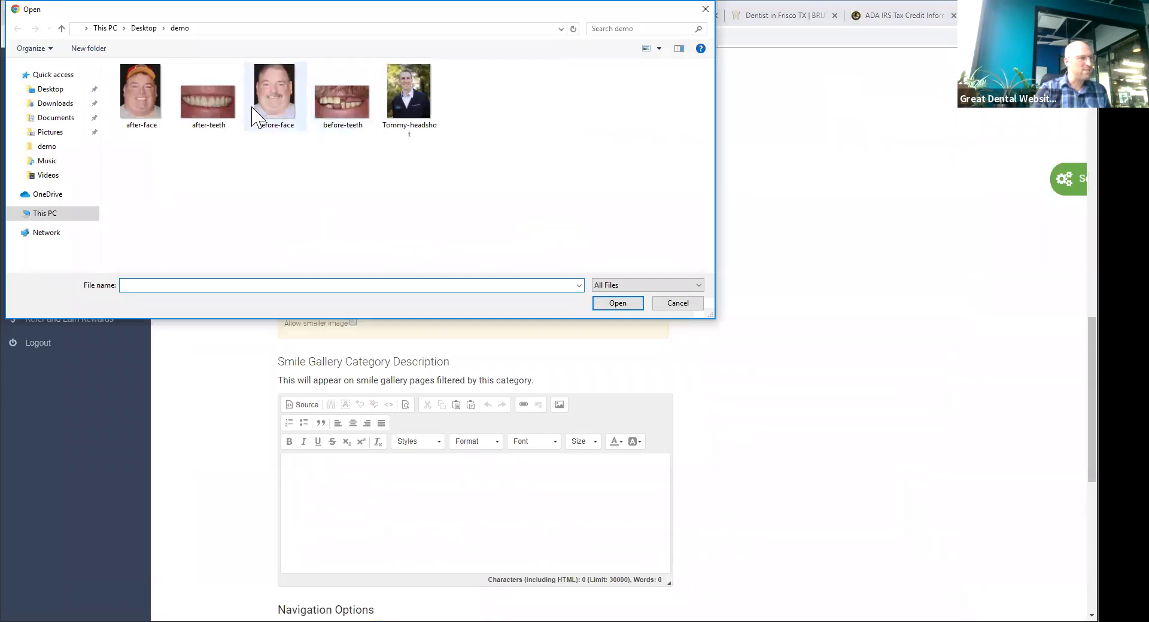
{"action": "left_click", "coordinate": [218, 111]}
{"action": "key", "text": "Return"}
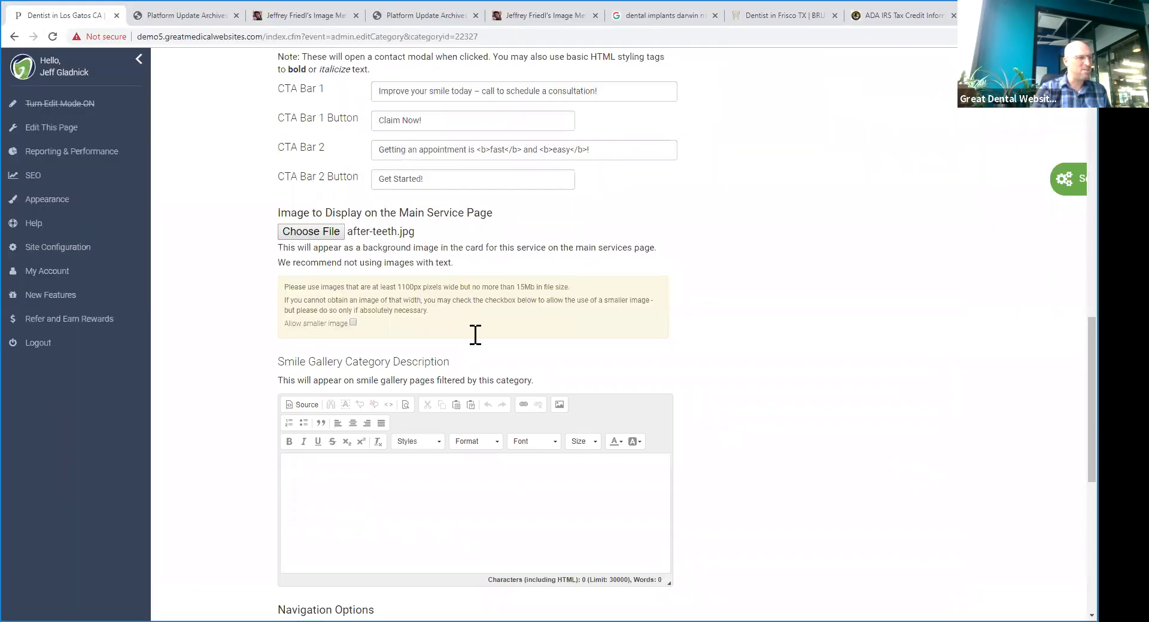
{"action": "scroll", "coordinate": [475, 333], "scroll_direction": "down", "scroll_amount": 2}
{"action": "left_click", "coordinate": [353, 204]}
{"action": "scroll", "coordinate": [404, 358], "scroll_direction": "down", "scroll_amount": 6}
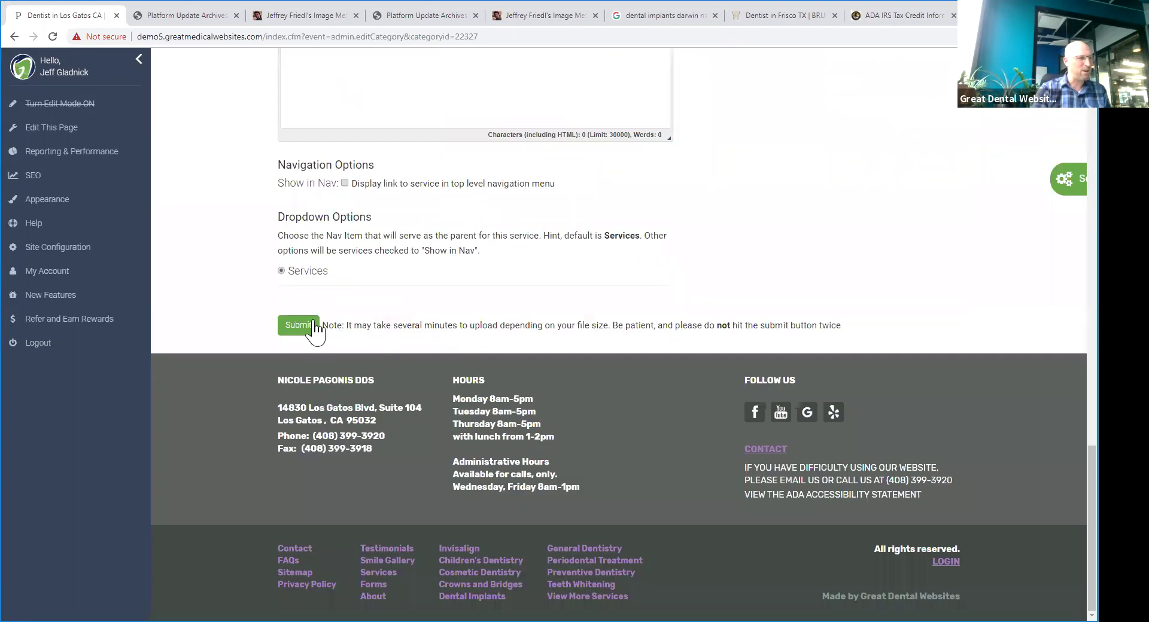
{"action": "scroll", "coordinate": [313, 333], "scroll_direction": "up", "scroll_amount": 2}
{"action": "key", "text": "Return"}
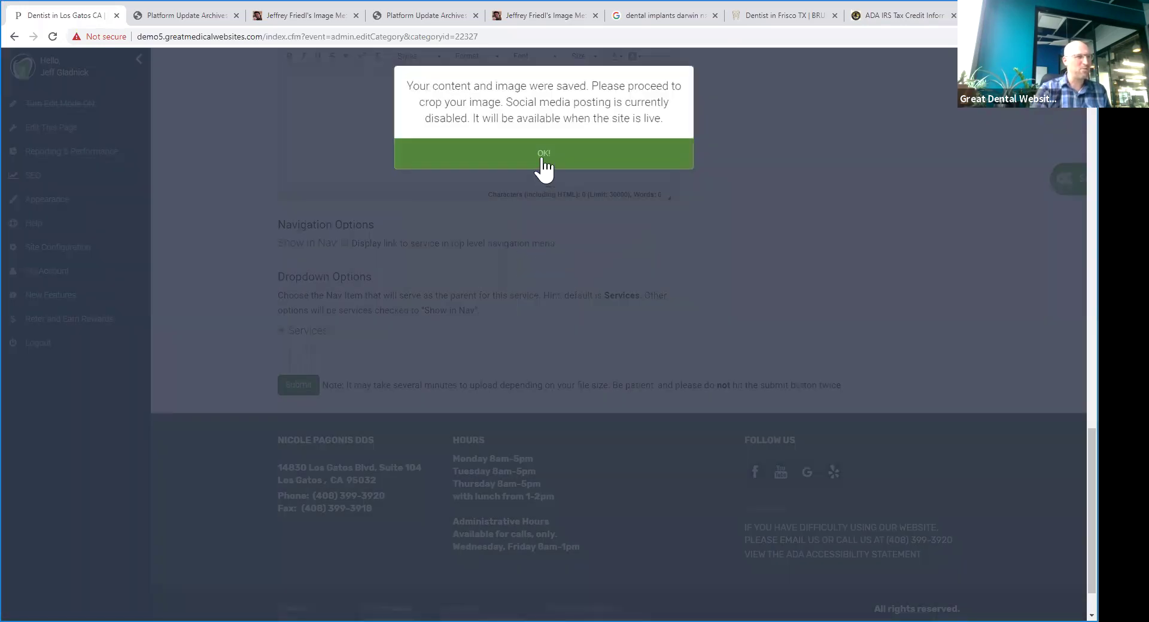
- Crop the teeth photo to 613×460, save the crop, and return to the live Invisalign page
{"action": "left_click", "coordinate": [544, 164]}
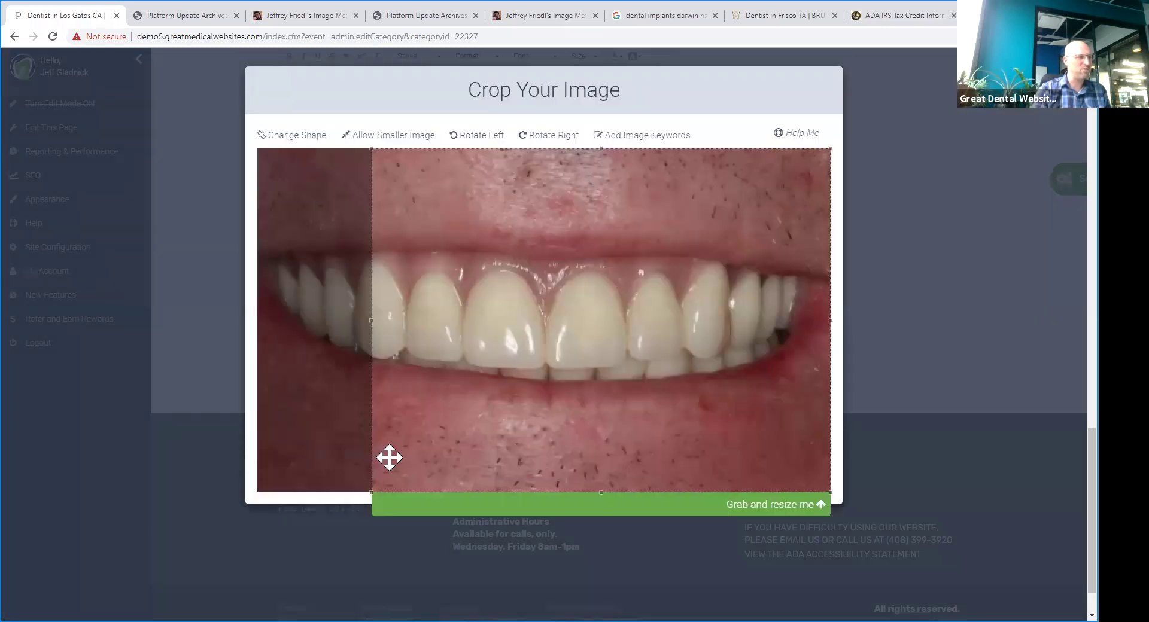
{"action": "left_click_drag", "start_coordinate": [368, 490], "coordinate": [355, 414]}
{"action": "left_click_drag", "start_coordinate": [502, 353], "coordinate": [423, 369]}
{"action": "left_click", "coordinate": [527, 508]}
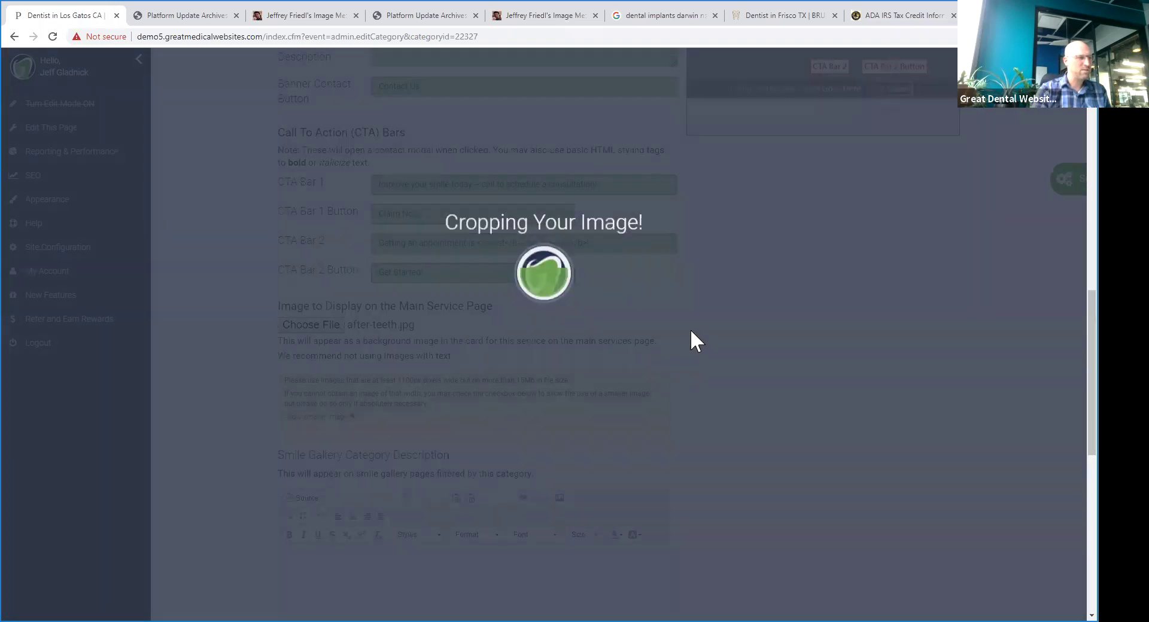
{"action": "left_click", "coordinate": [593, 122]}
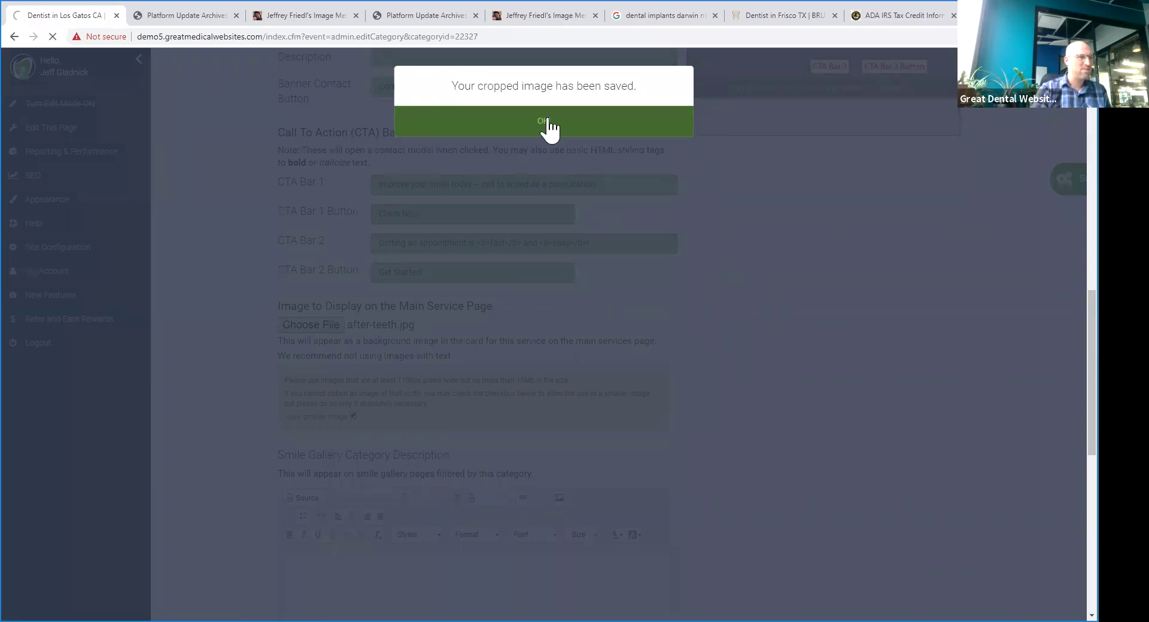
{"action": "left_click", "coordinate": [547, 122]}
{"action": "mouse_move", "coordinate": [380, 213]}
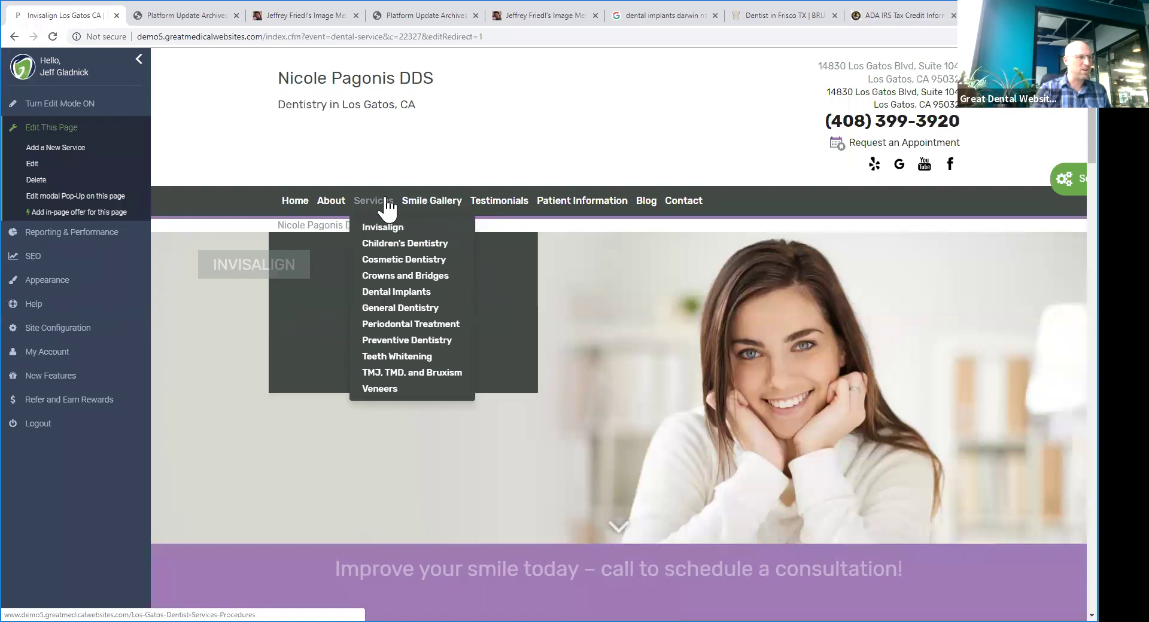
- Check the Invisalign tile's cropped teeth photo on Services & Procedures, then go to Invisalign
{"action": "left_click", "coordinate": [386, 206]}
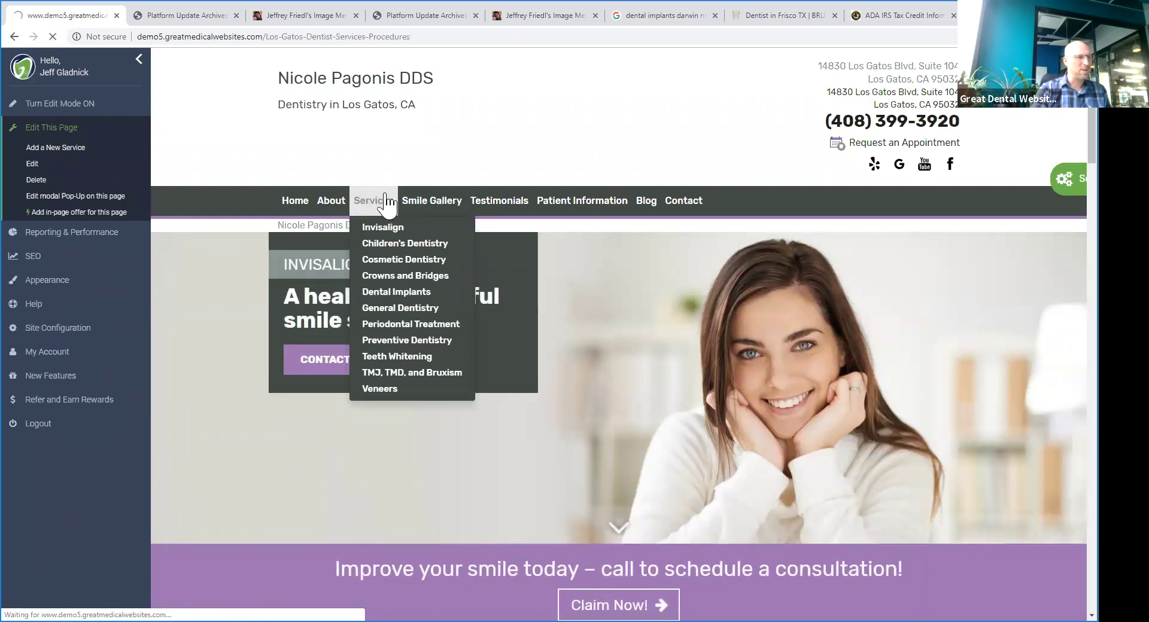
{"action": "scroll", "coordinate": [404, 209], "scroll_direction": "down", "scroll_amount": 1}
{"action": "scroll", "coordinate": [405, 209], "scroll_direction": "down", "scroll_amount": 1}
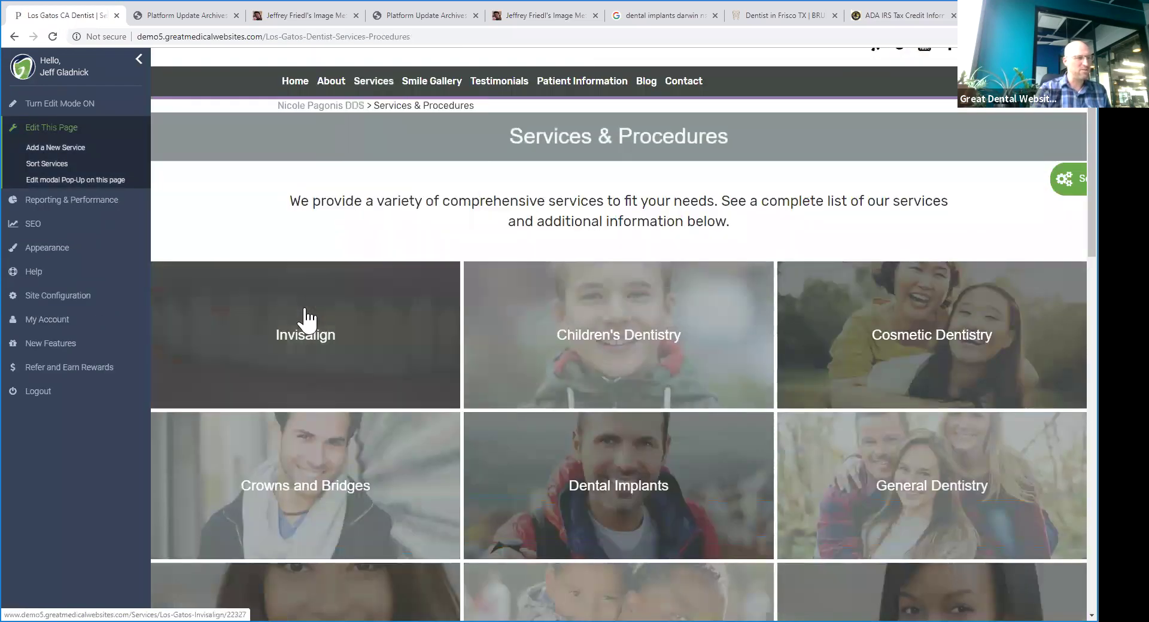
{"action": "scroll", "coordinate": [598, 257], "scroll_direction": "down", "scroll_amount": 3}
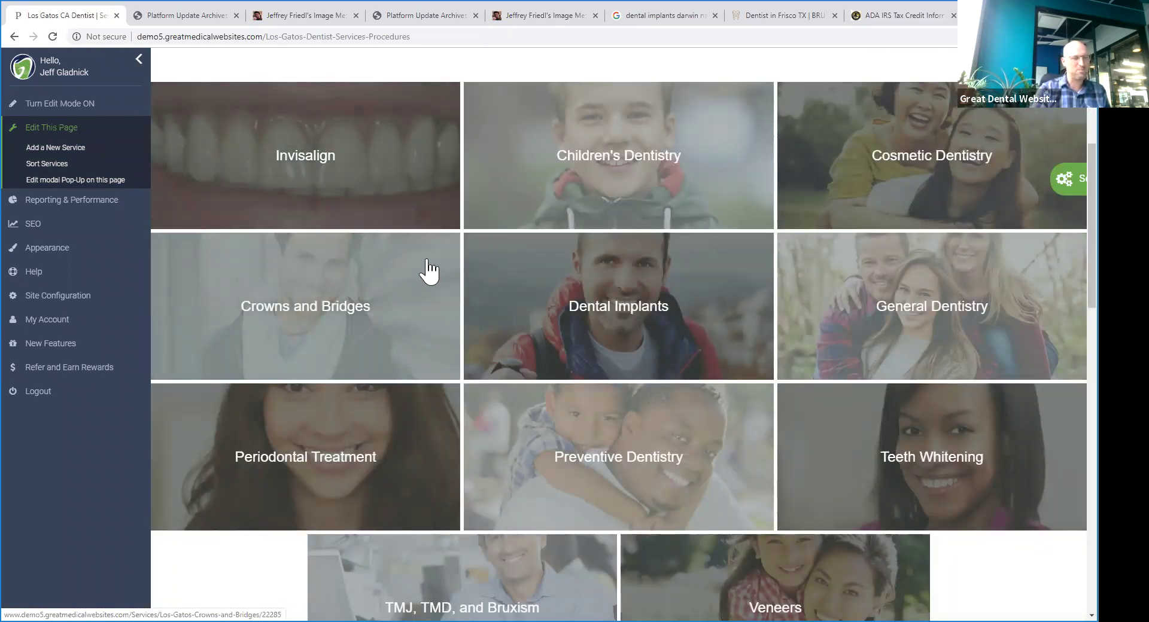
{"action": "scroll", "coordinate": [629, 437], "scroll_direction": "up", "scroll_amount": 4}
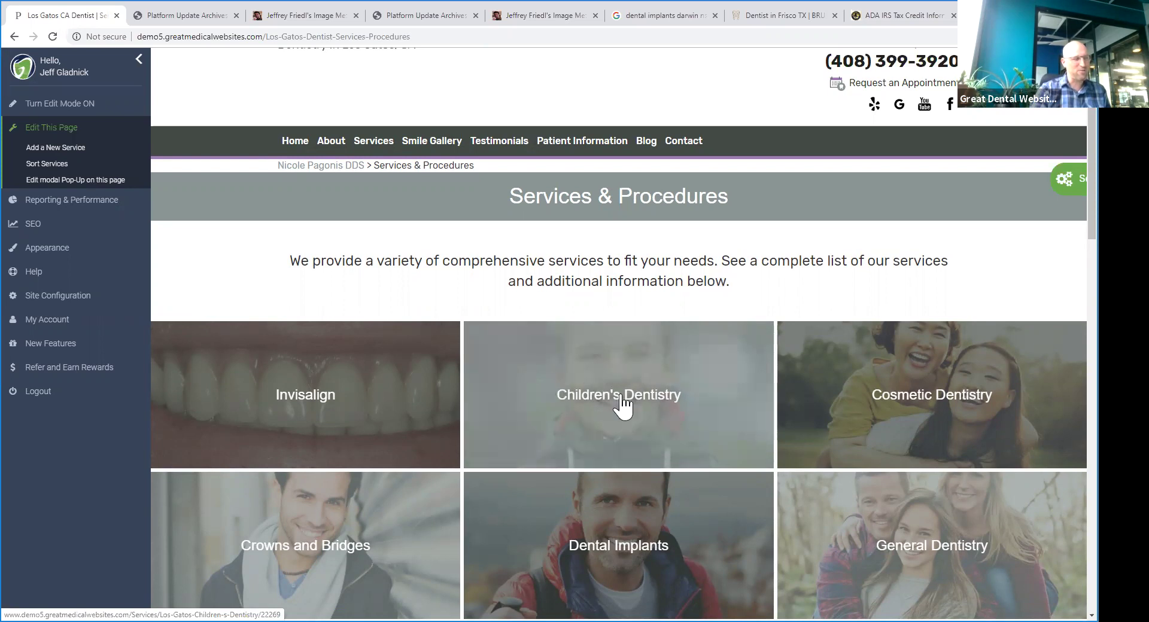
{"action": "scroll", "coordinate": [627, 283], "scroll_direction": "down", "scroll_amount": 2}
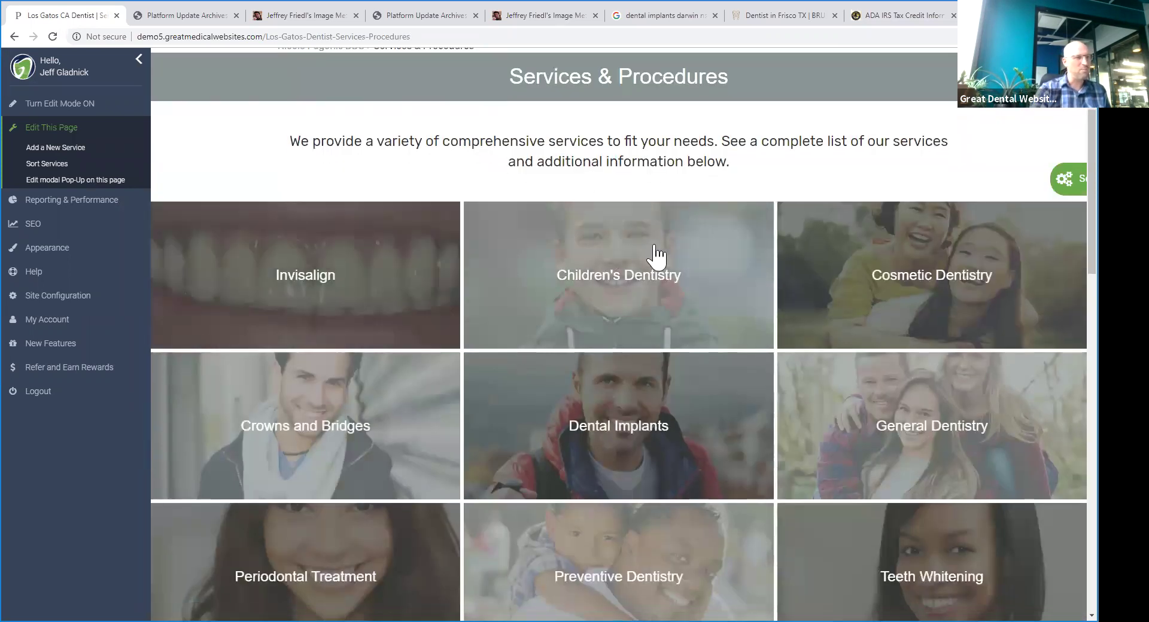
{"action": "scroll", "coordinate": [476, 158], "scroll_direction": "up", "scroll_amount": 3}
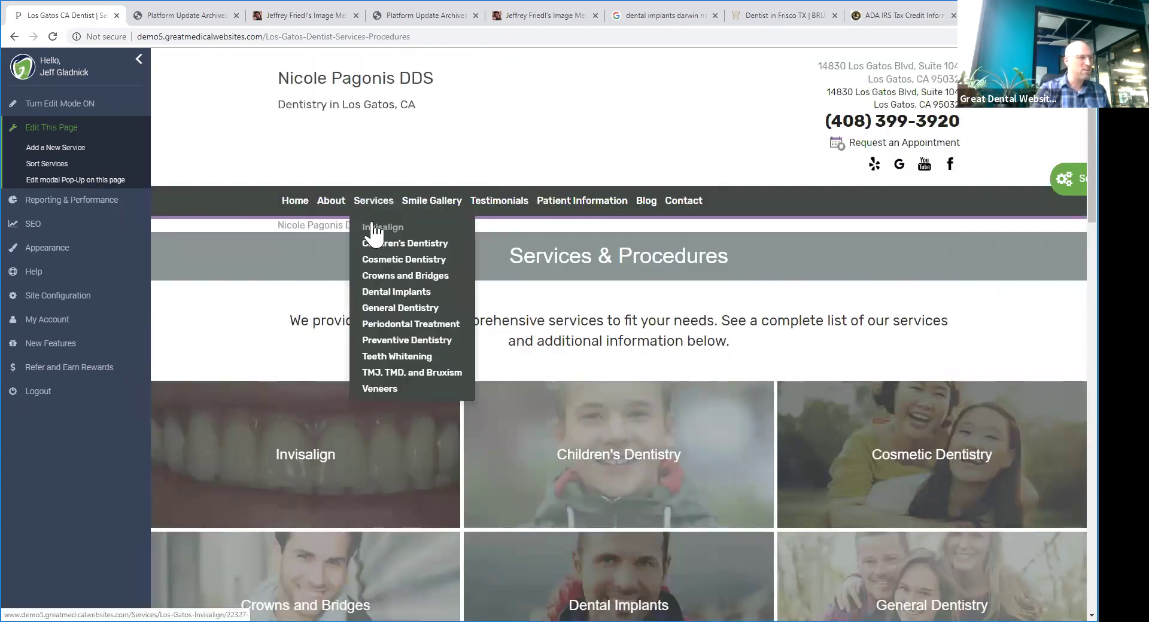
{"action": "left_click", "coordinate": [373, 227]}
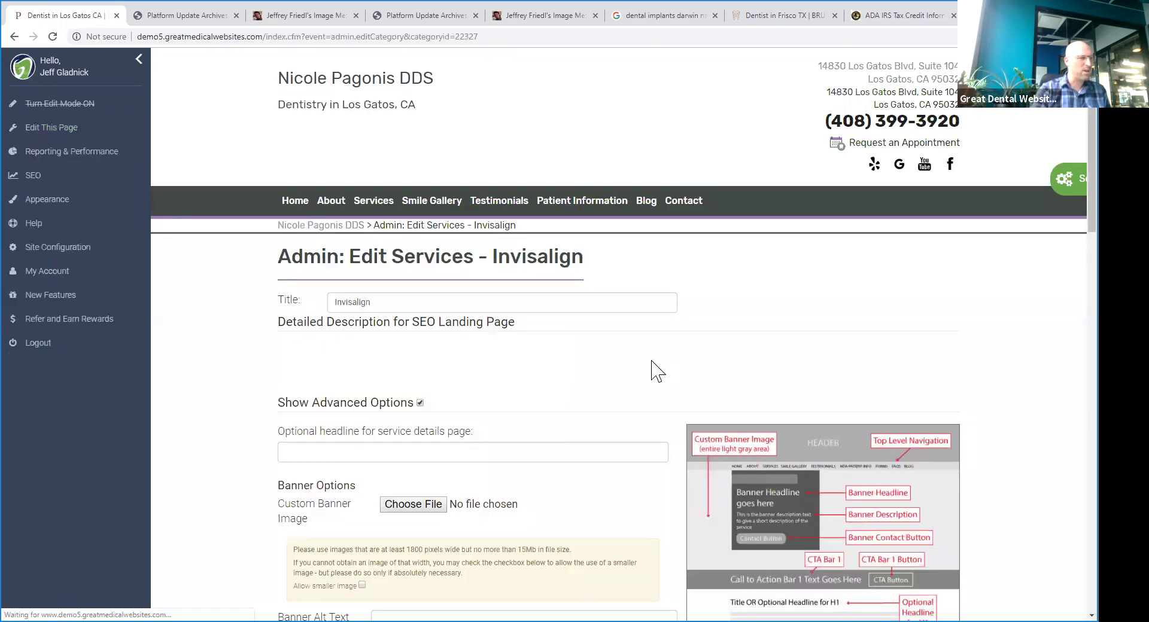
- Choose before-teeth.jpg as the Invisalign Custom Banner Image and submit the service changes
{"action": "scroll", "coordinate": [647, 366], "scroll_direction": "down", "scroll_amount": 4}
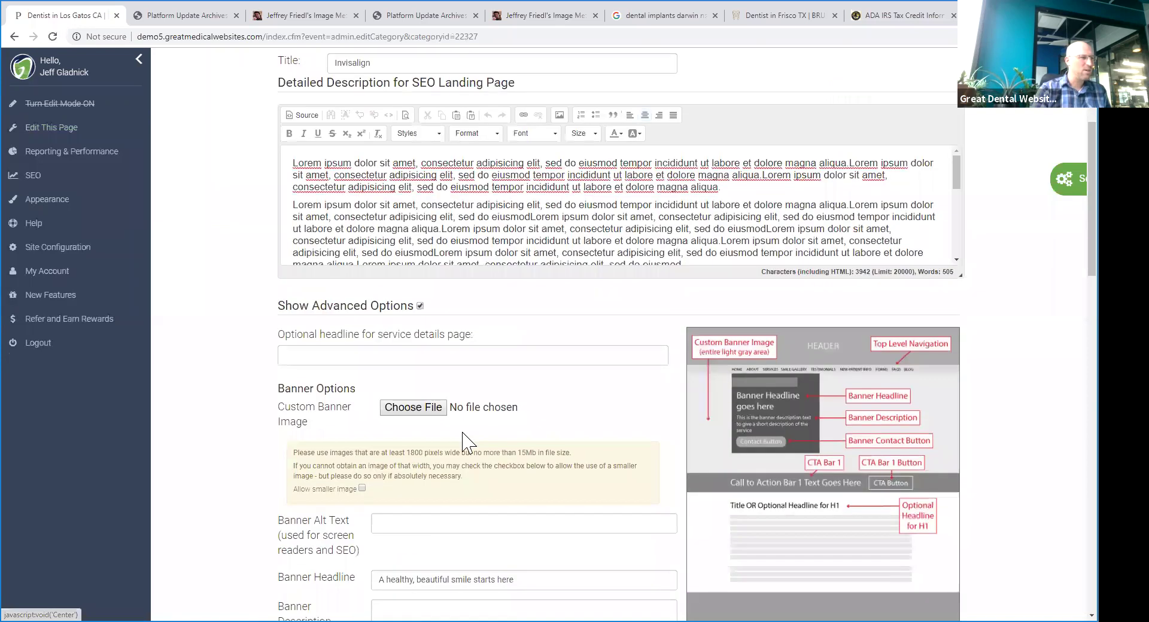
{"action": "left_click", "coordinate": [398, 413]}
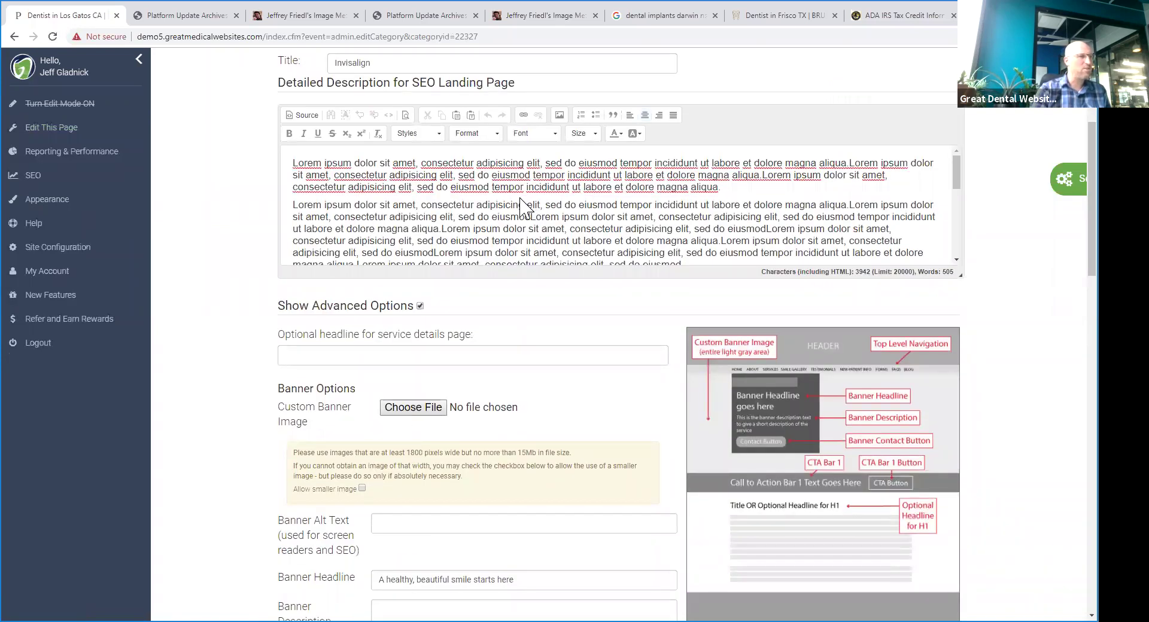
{"action": "left_click", "coordinate": [340, 111]}
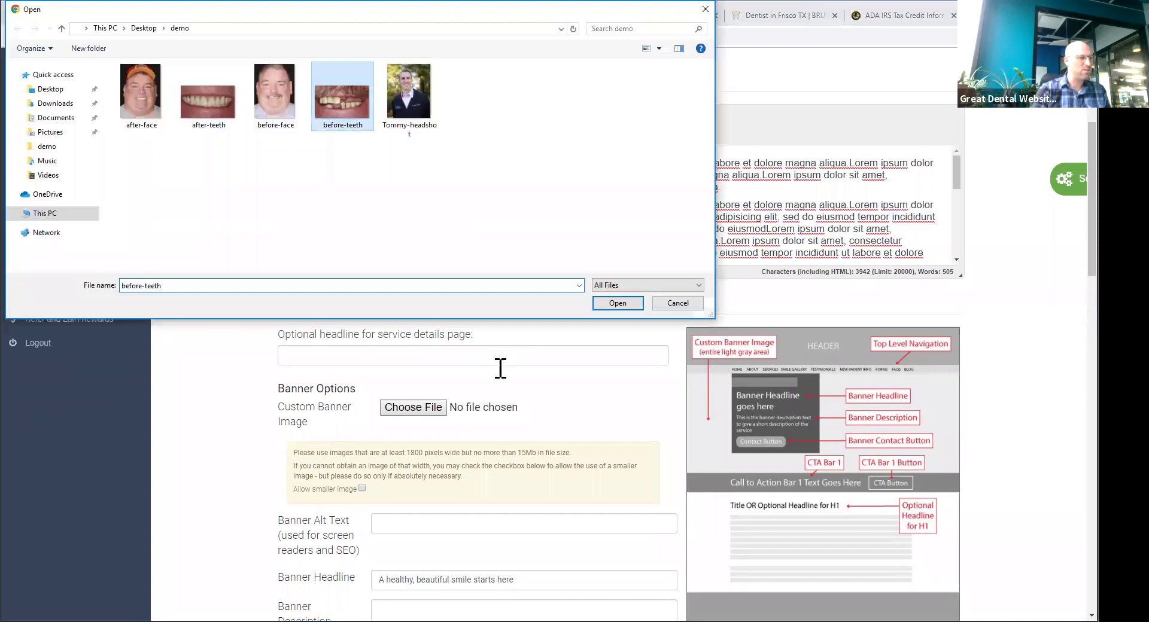
{"action": "key", "text": "Return"}
{"action": "scroll", "coordinate": [442, 249], "scroll_direction": "down", "scroll_amount": 7}
{"action": "scroll", "coordinate": [442, 248], "scroll_direction": "up", "scroll_amount": 3}
{"action": "scroll", "coordinate": [442, 249], "scroll_direction": "down", "scroll_amount": 10}
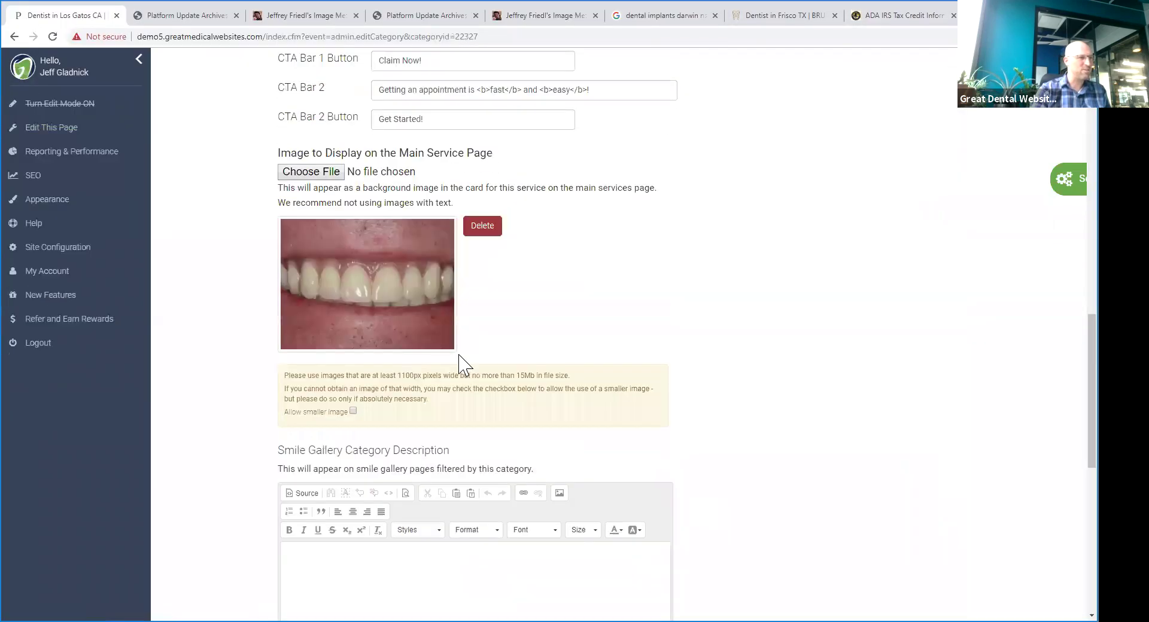
{"action": "left_click", "coordinate": [300, 499]}
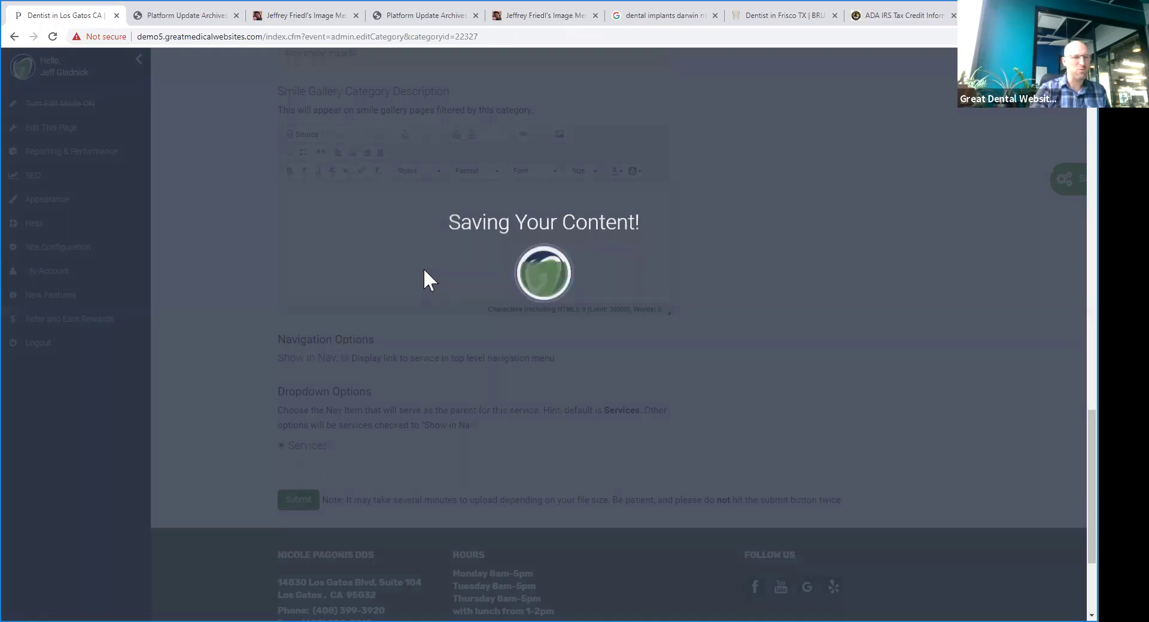
- Position a 766×255 banner crop over the teeth and save it
{"action": "left_click", "coordinate": [490, 165]}
{"action": "left_click_drag", "start_coordinate": [534, 349], "coordinate": [510, 297]}
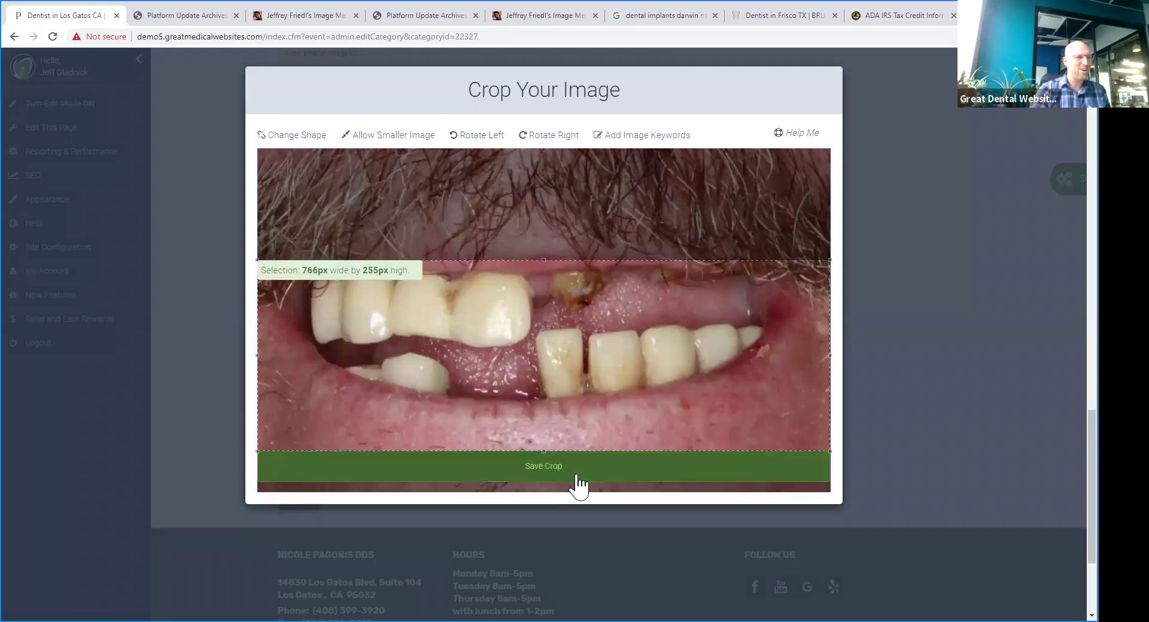
{"action": "left_click", "coordinate": [573, 473]}
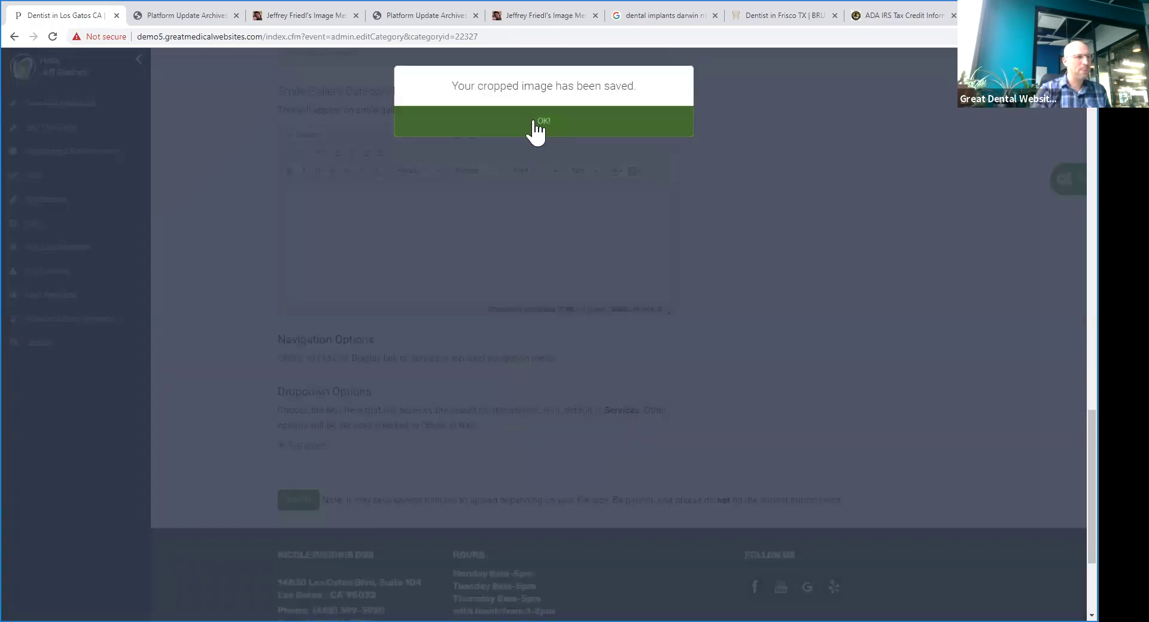
{"action": "left_click", "coordinate": [536, 126]}
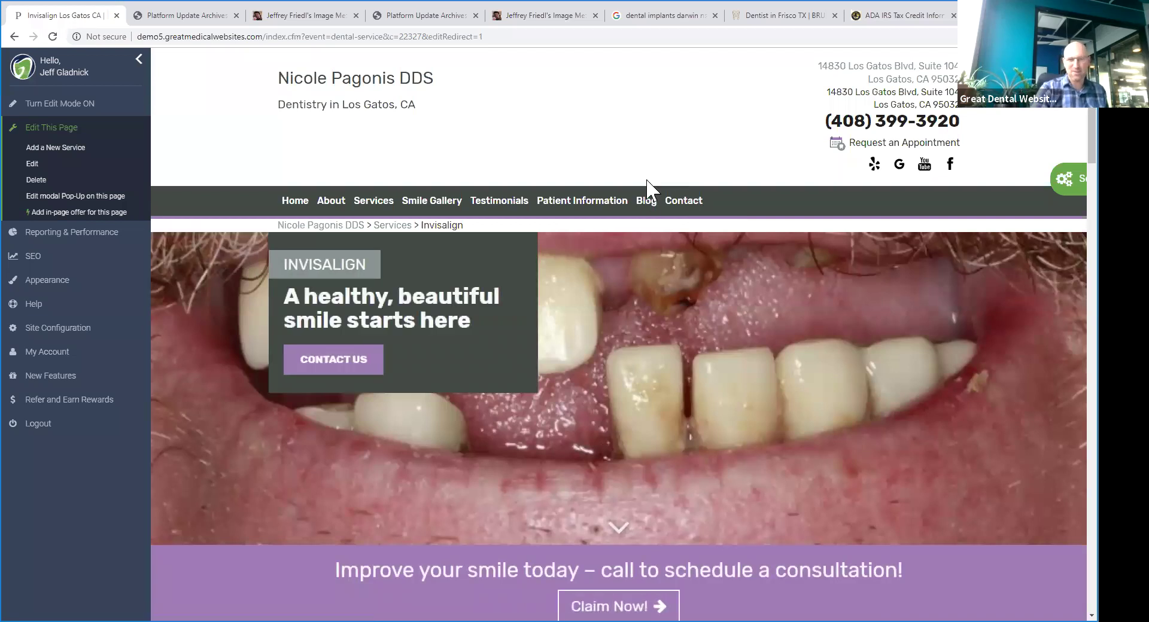
{"action": "scroll", "coordinate": [368, 231], "scroll_direction": "down", "scroll_amount": 5}
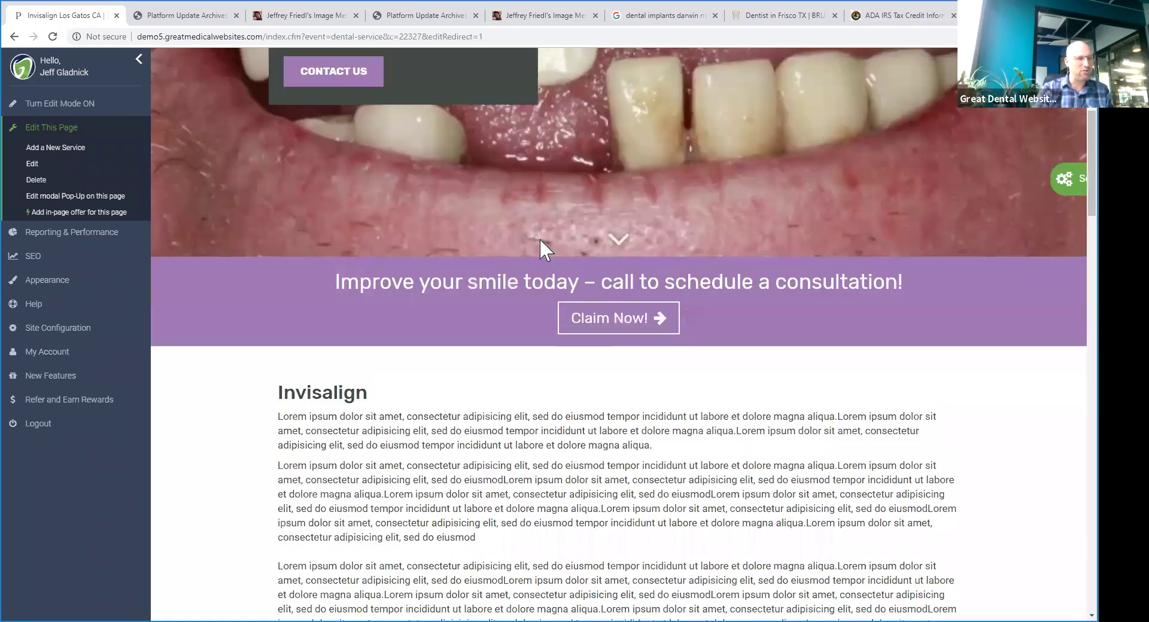
{"action": "scroll", "coordinate": [542, 251], "scroll_direction": "up", "scroll_amount": 4}
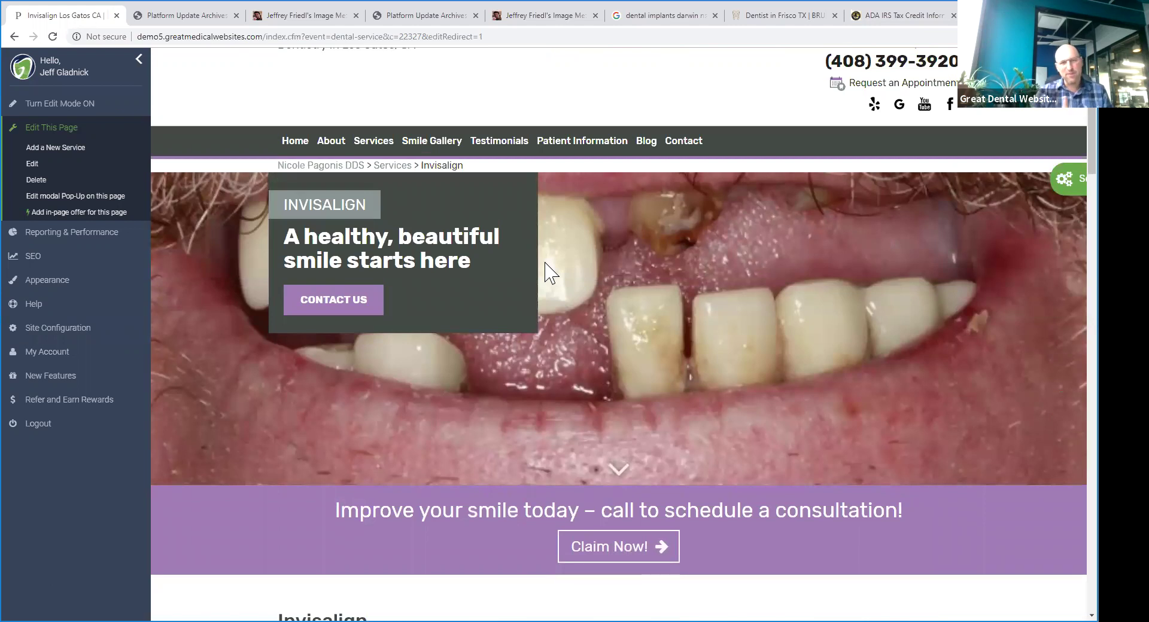